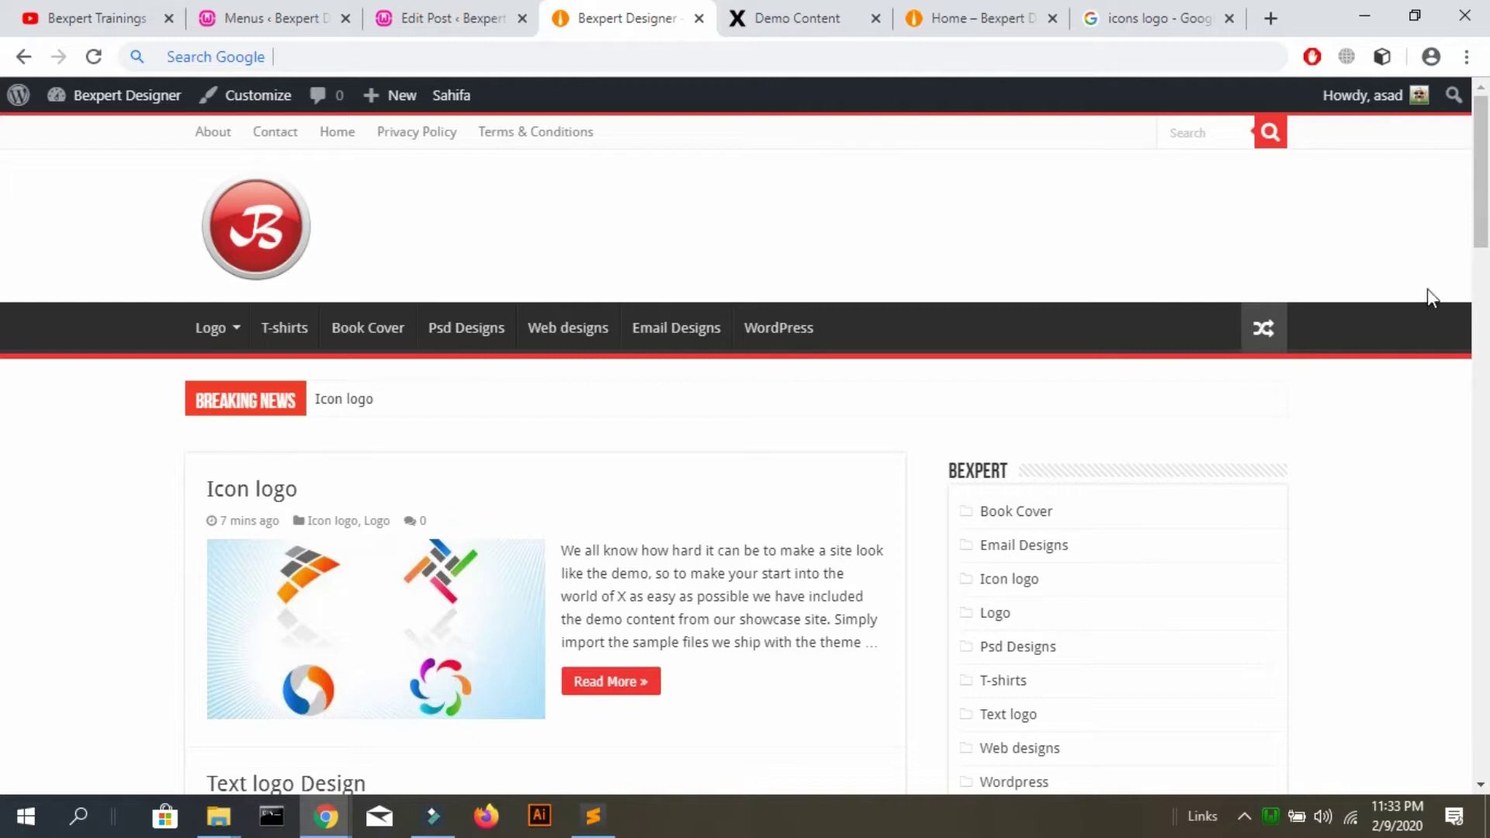
Close the browser tab that holds the post editor
mouse_move(1483, 247)
left_mouse_down()
mouse_move(1483, 518)
mouse_move(1485, 229)
left_mouse_up()
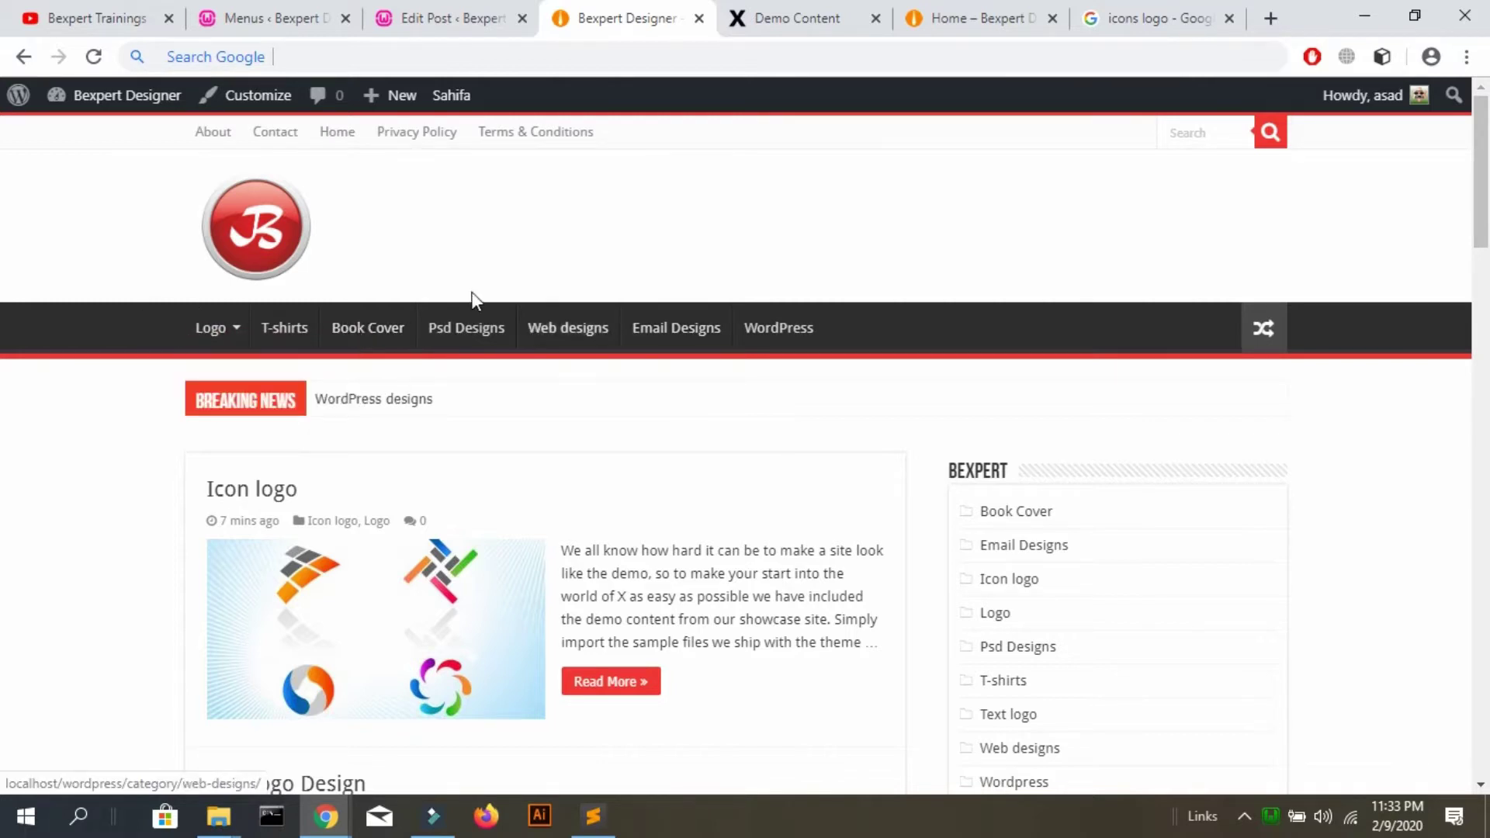
mouse_move(188, 134)
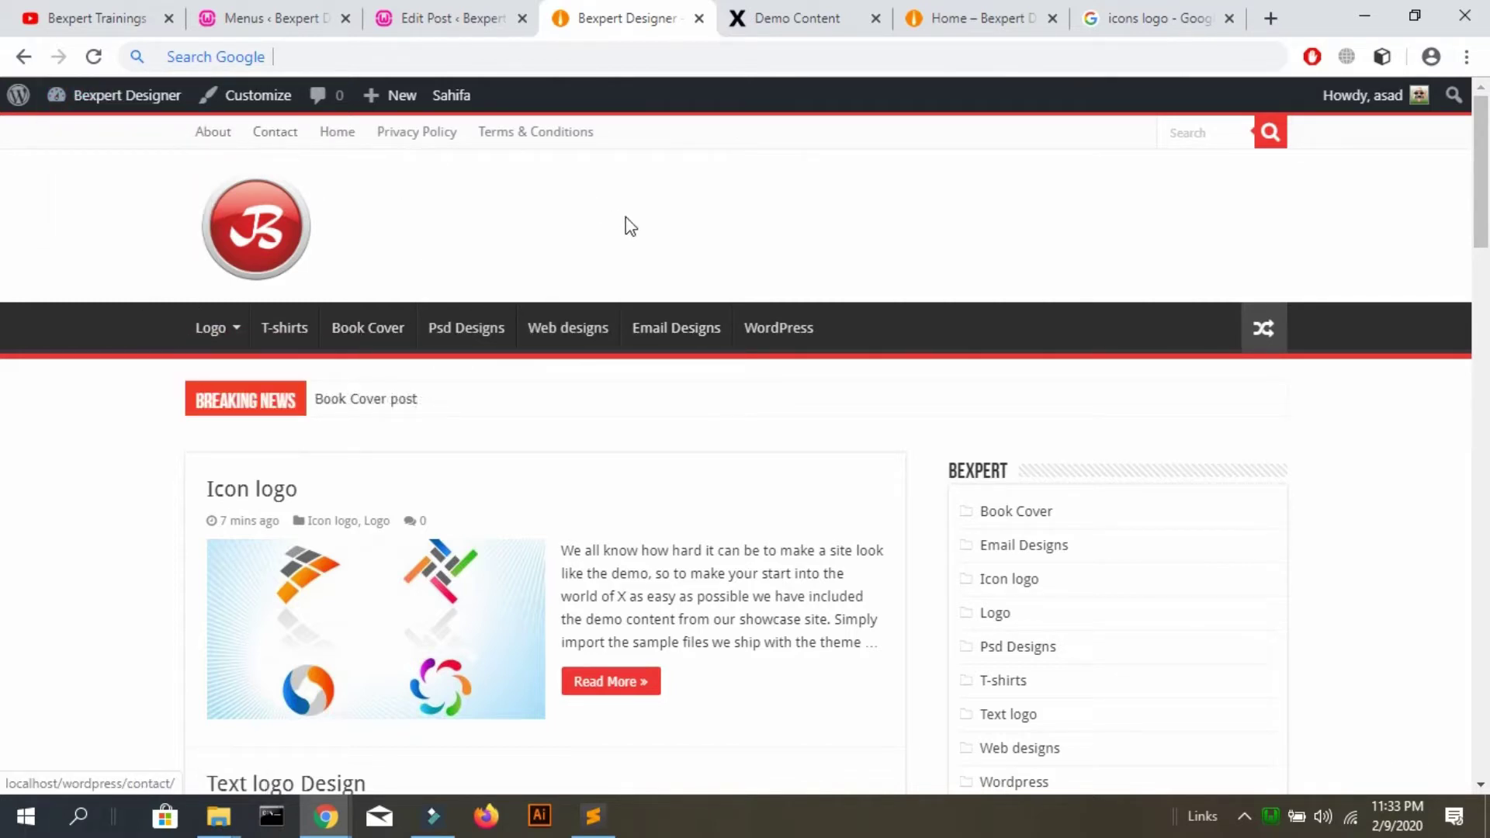
scroll(625, 216, "down", 1)
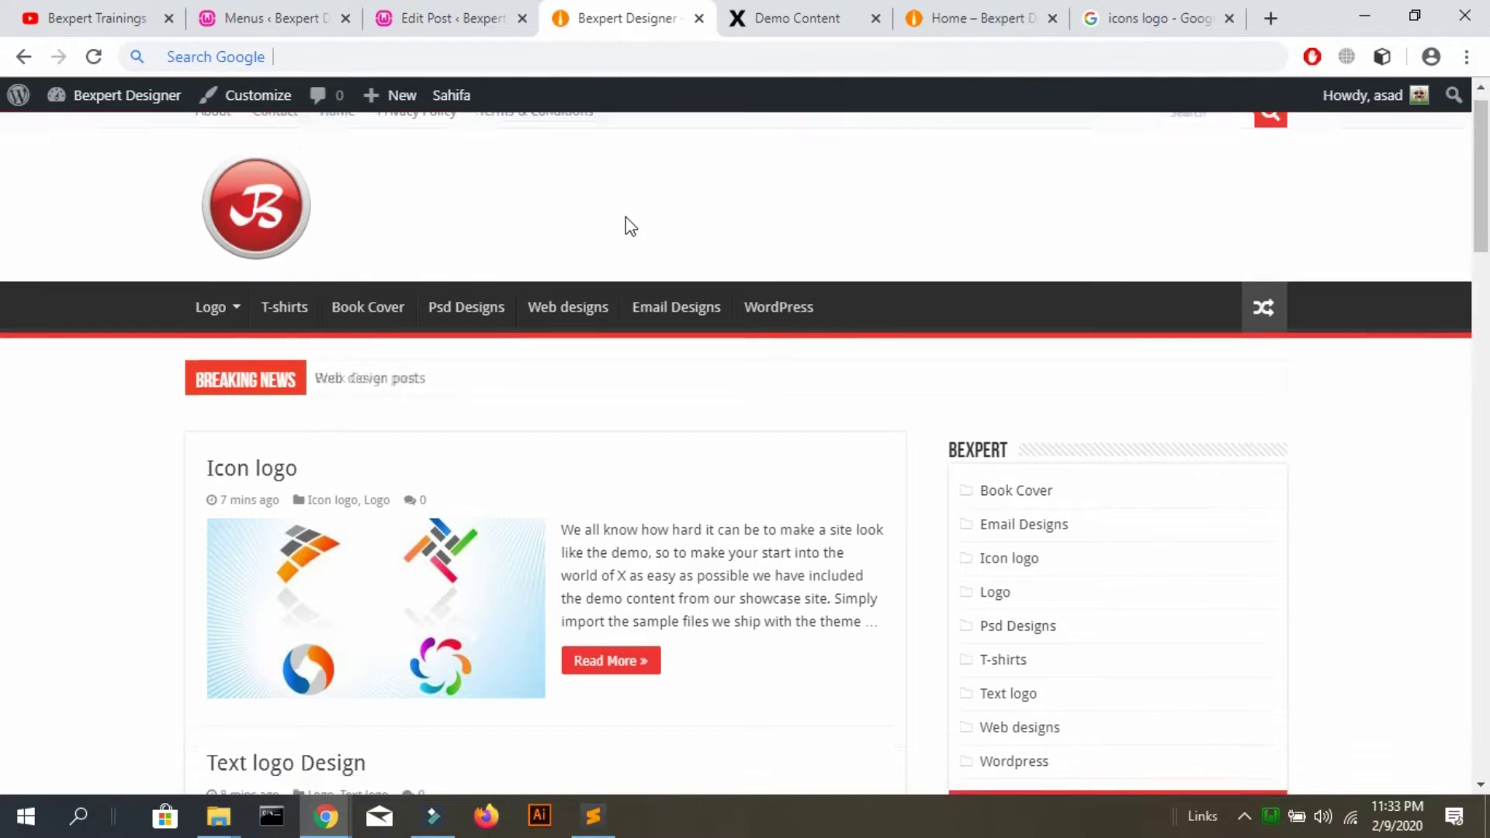
scroll(625, 217, "up", 1)
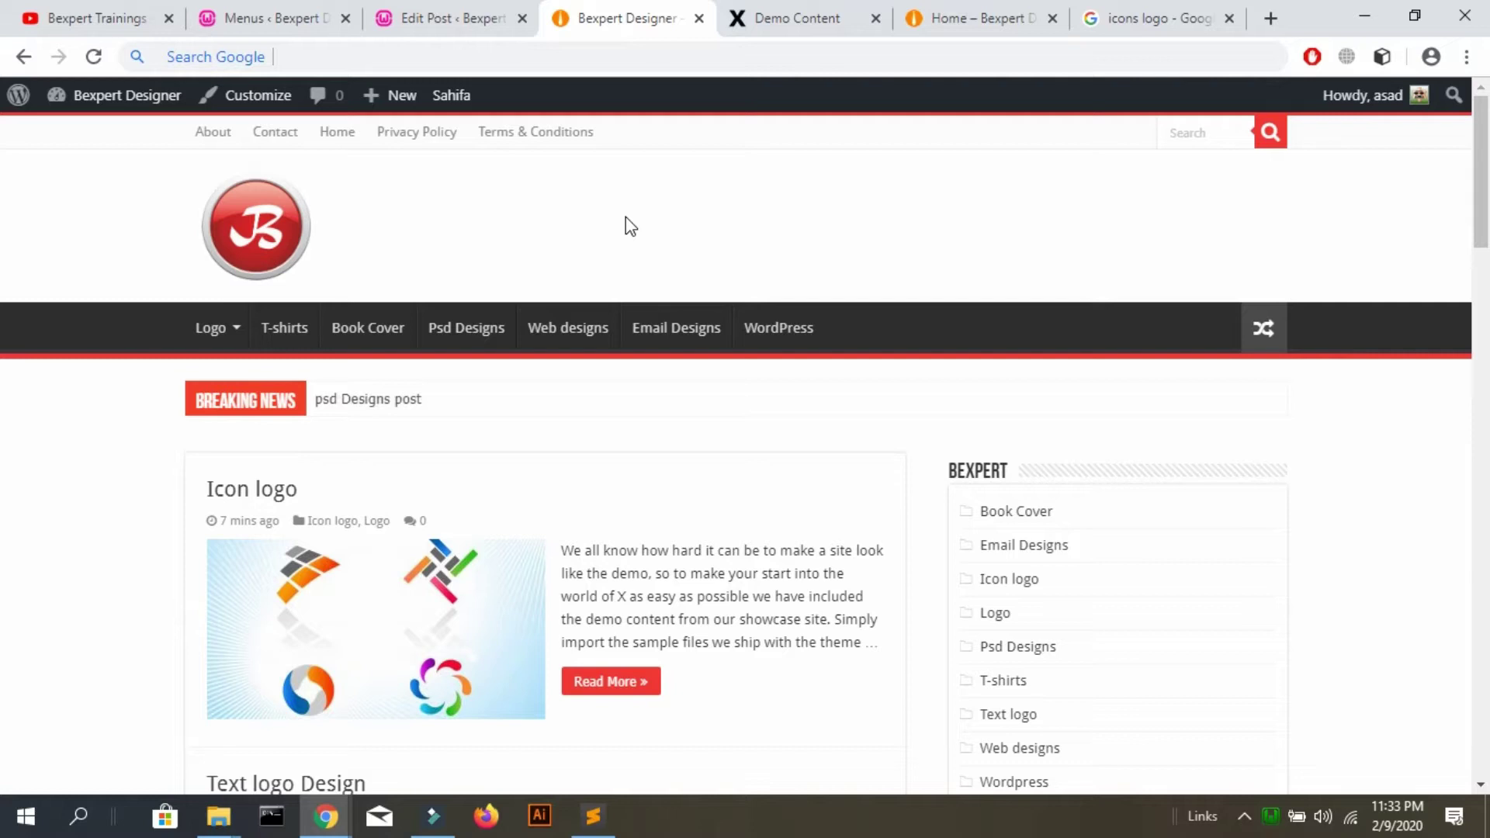
left_click(521, 18)
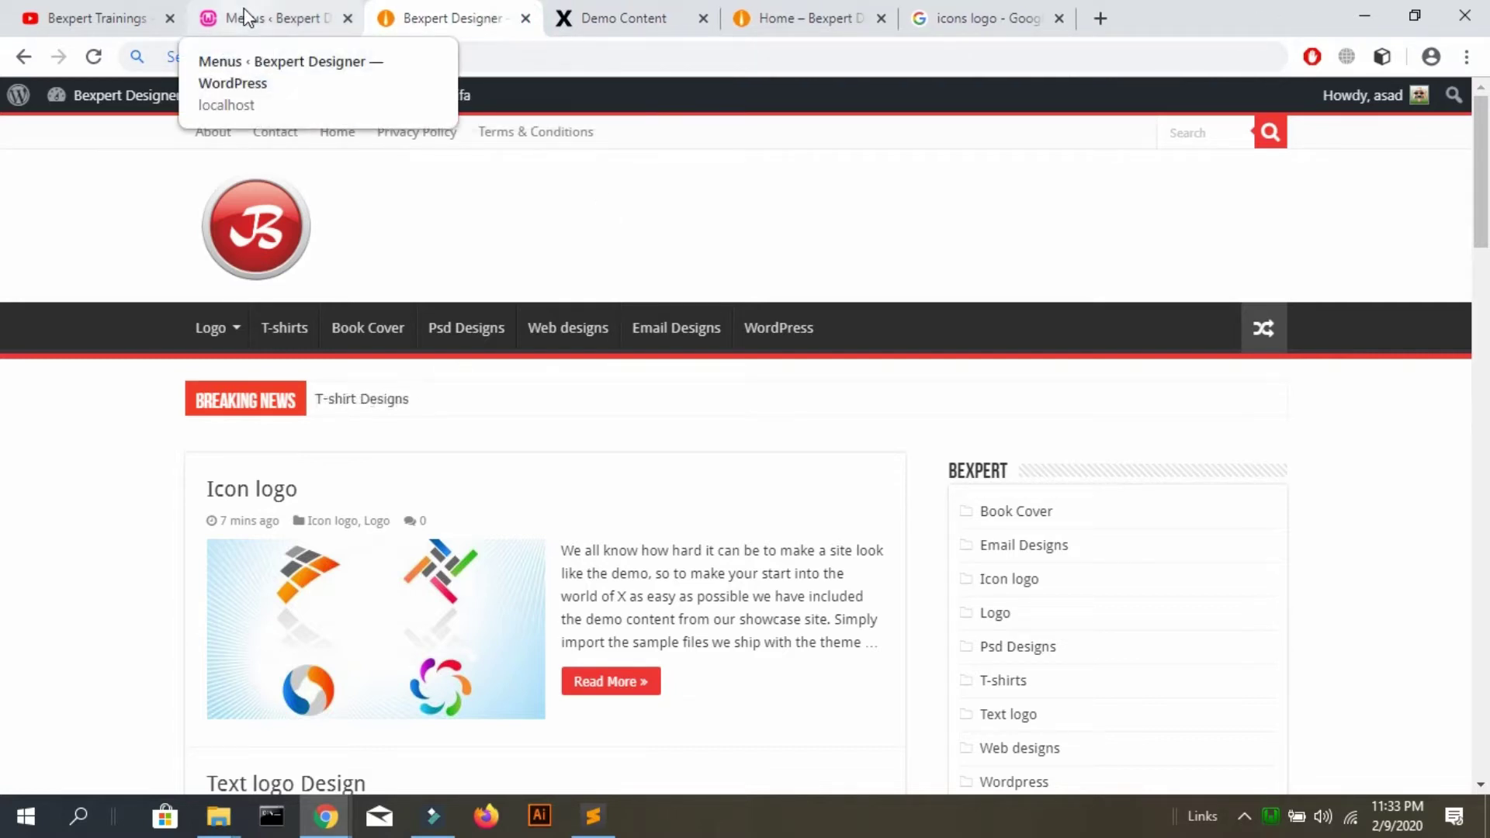
Look through the homepage's post list, navigation menu and sidebar widgets
scroll(246, 16, "down", 10)
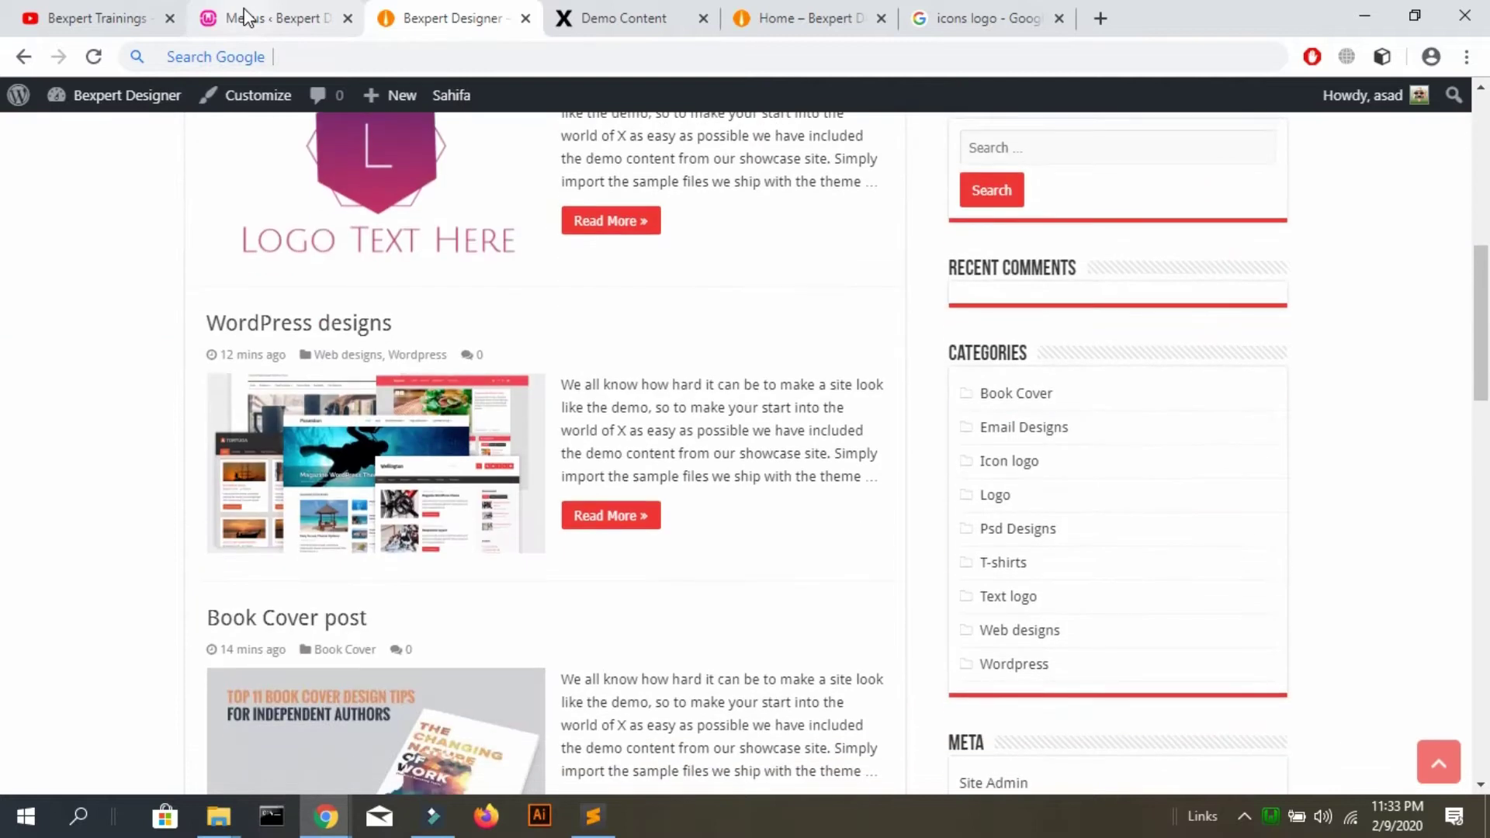
scroll(245, 15, "down", 8)
scroll(246, 16, "up", 6)
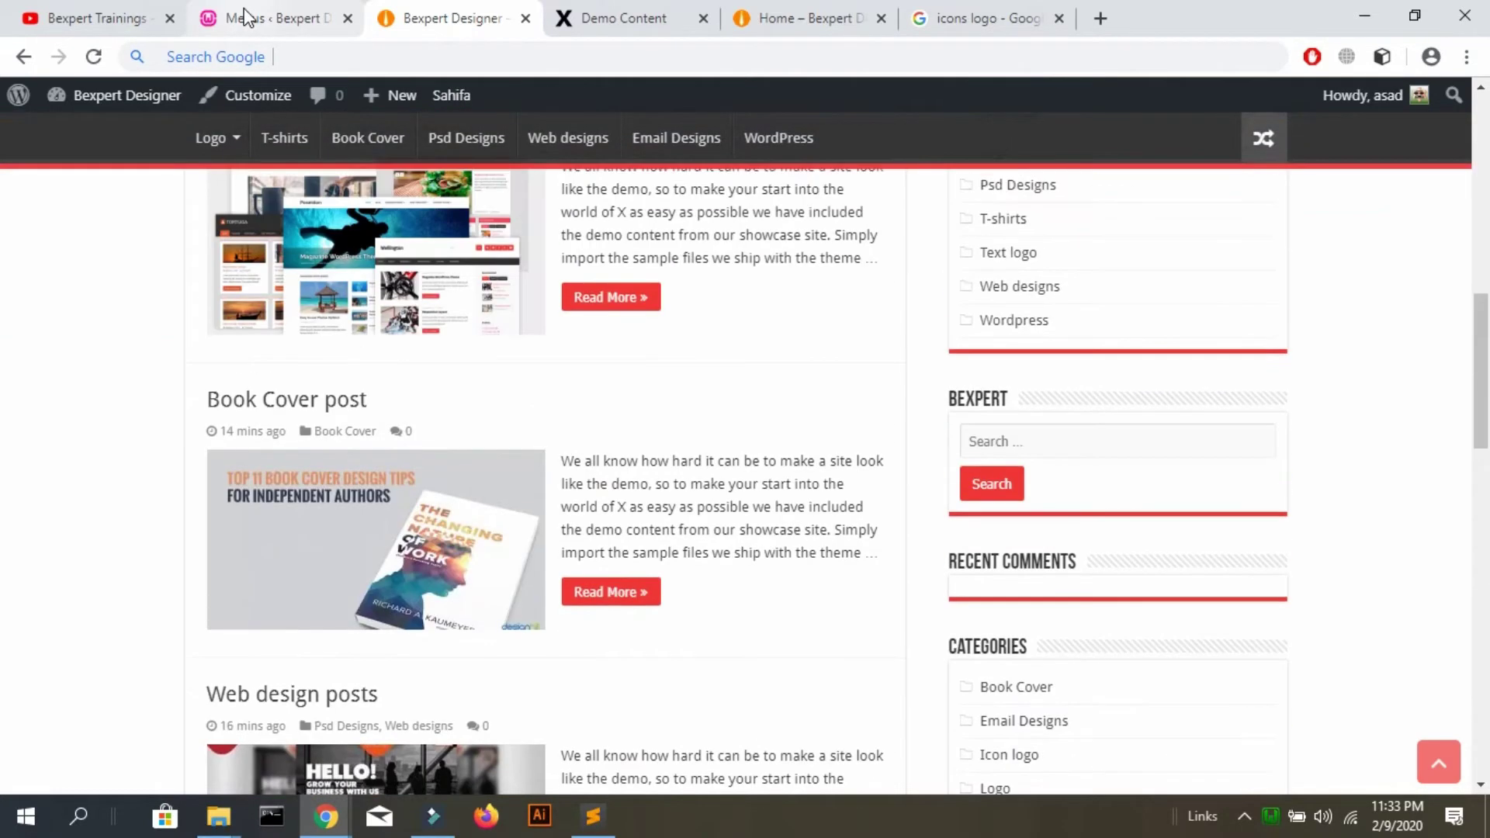
scroll(378, 148, "up", 4)
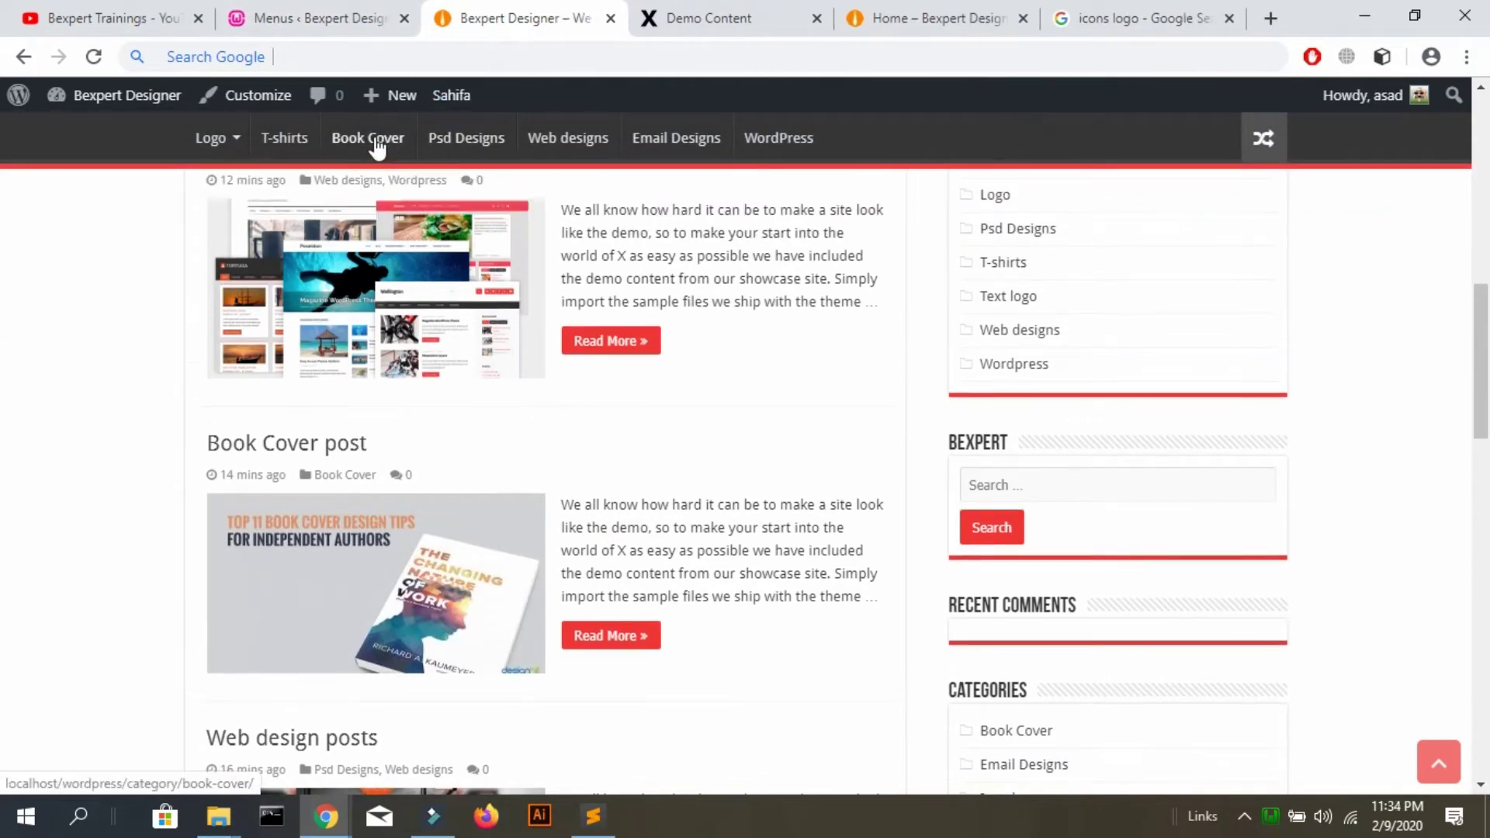
scroll(378, 147, "up", 4)
scroll(378, 147, "down", 18)
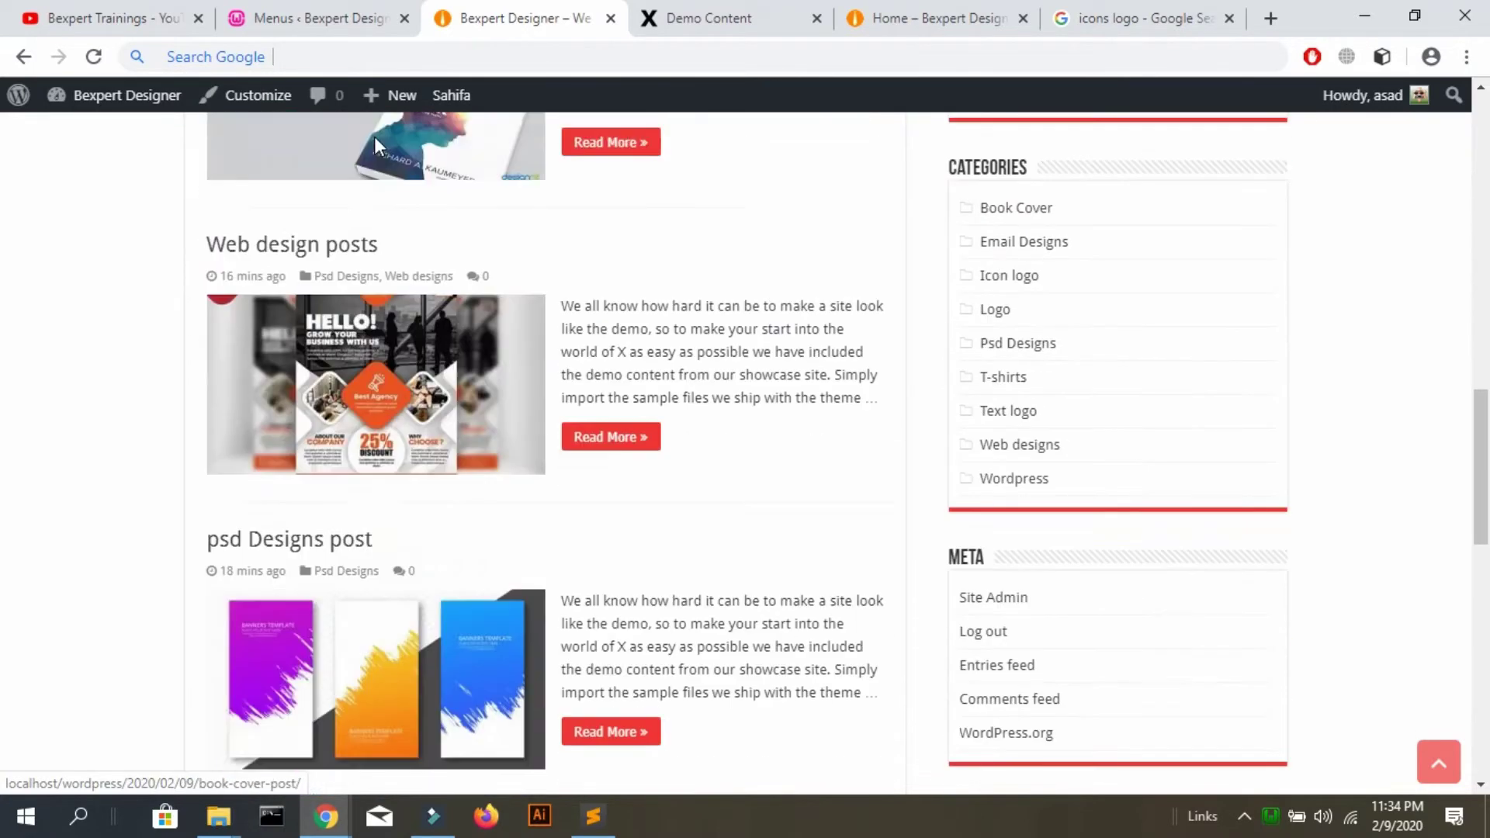
scroll(378, 147, "up", 3)
scroll(378, 147, "down", 2)
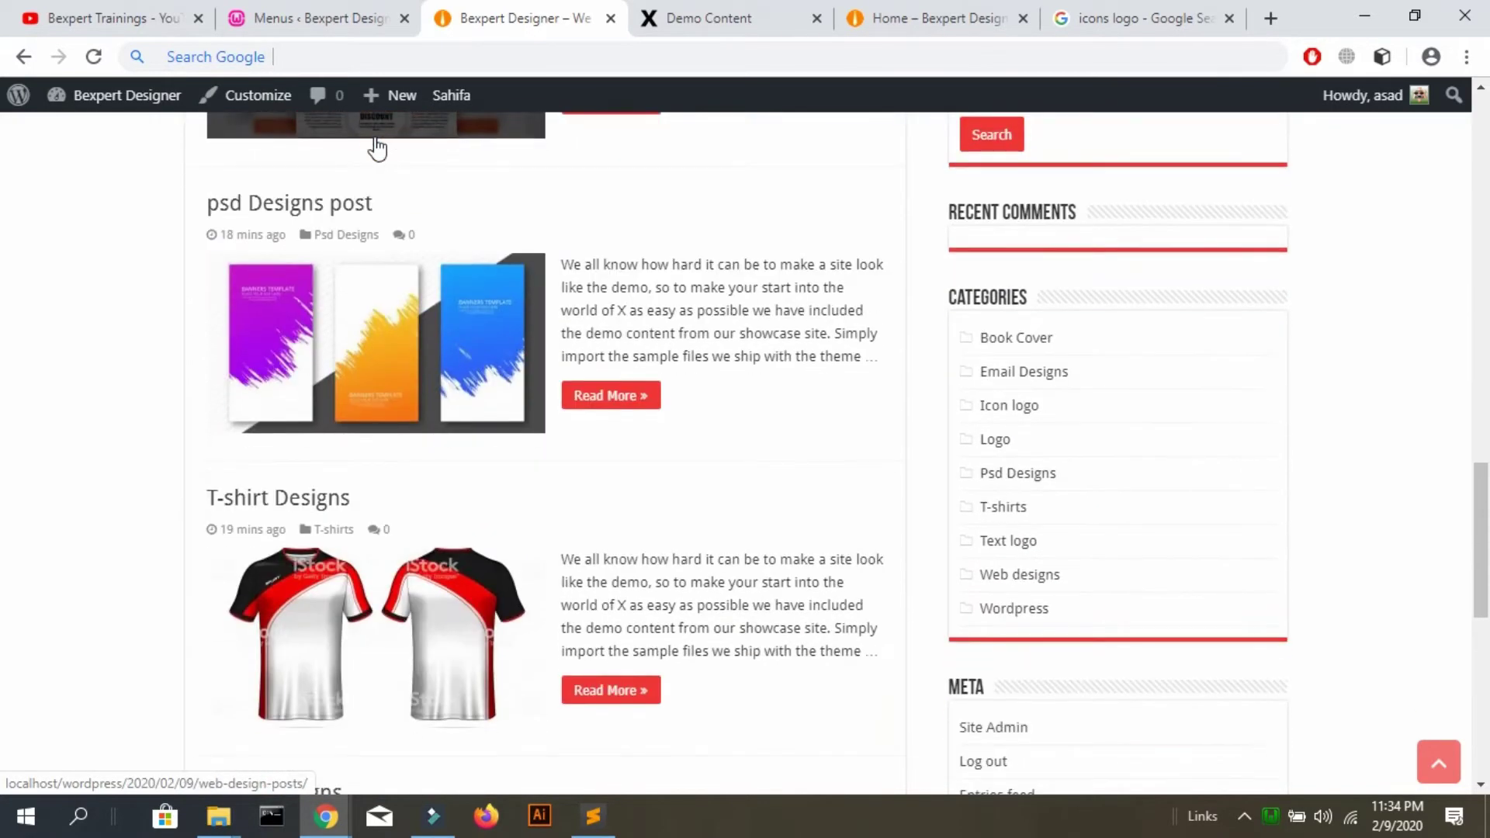
scroll(701, 170, "up", 6)
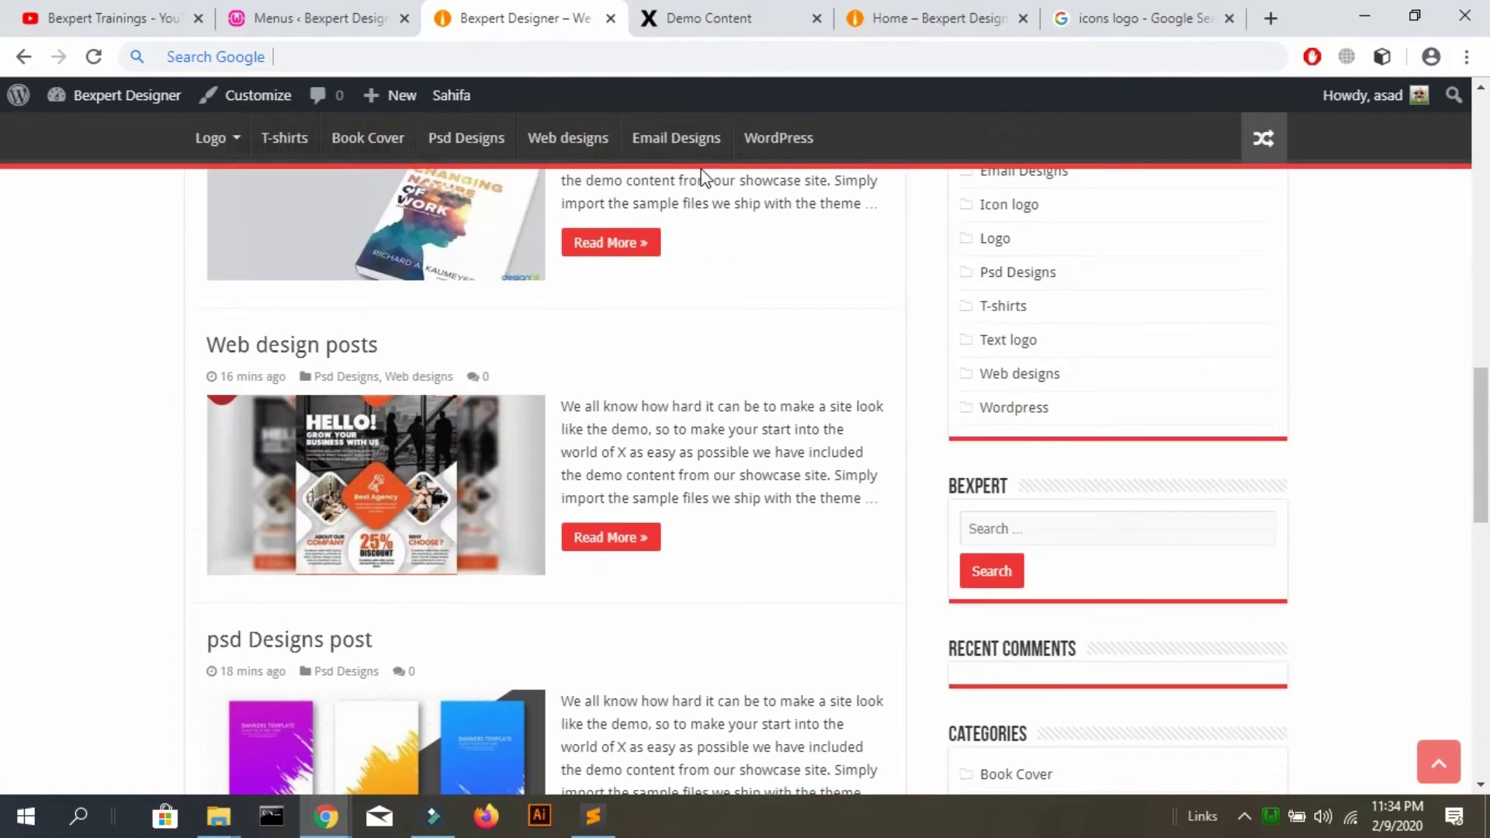
scroll(701, 170, "up", 10)
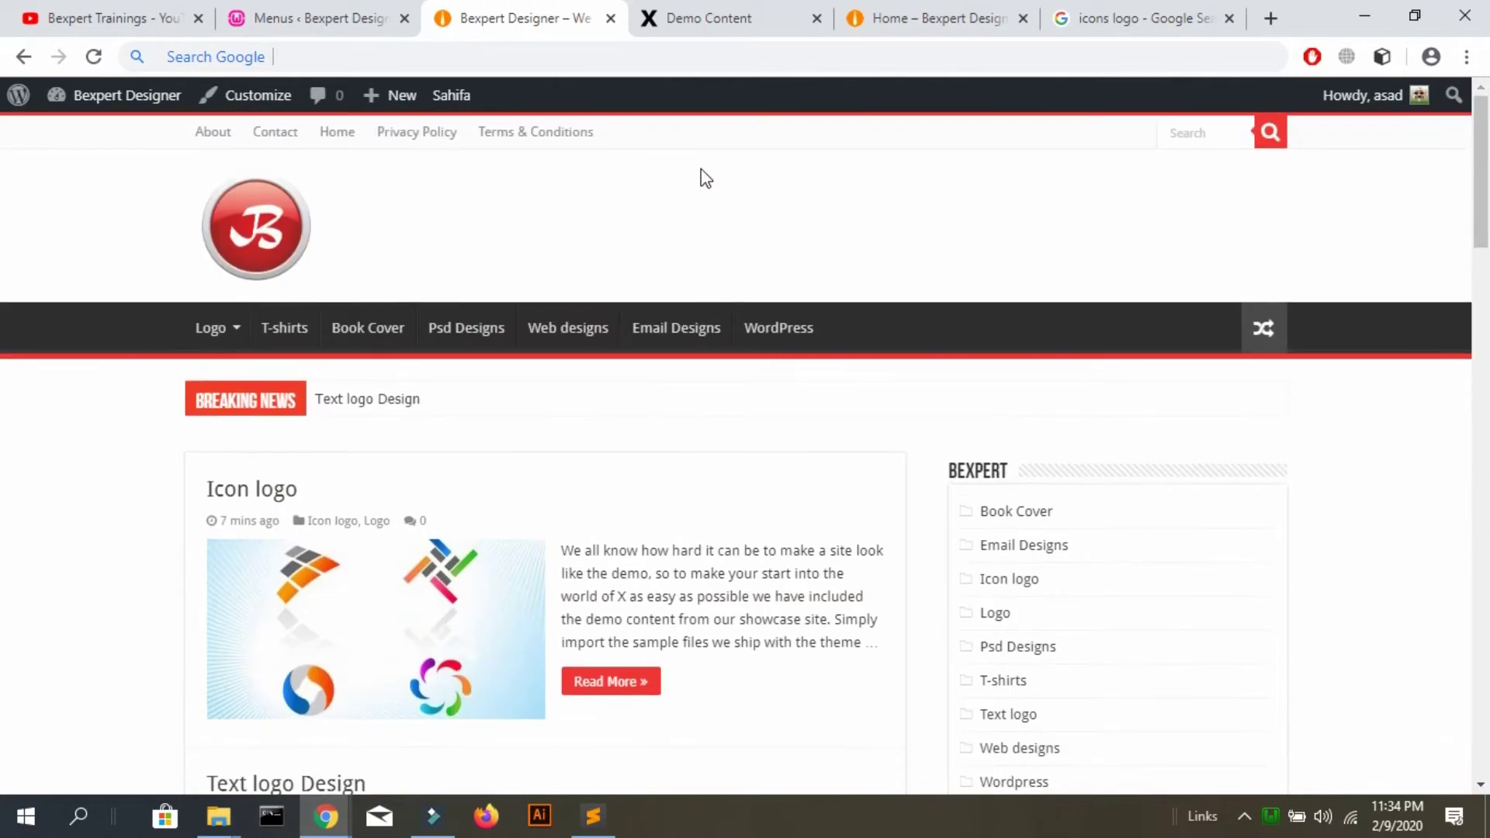
scroll(701, 169, "down", 9)
scroll(701, 170, "up", 8)
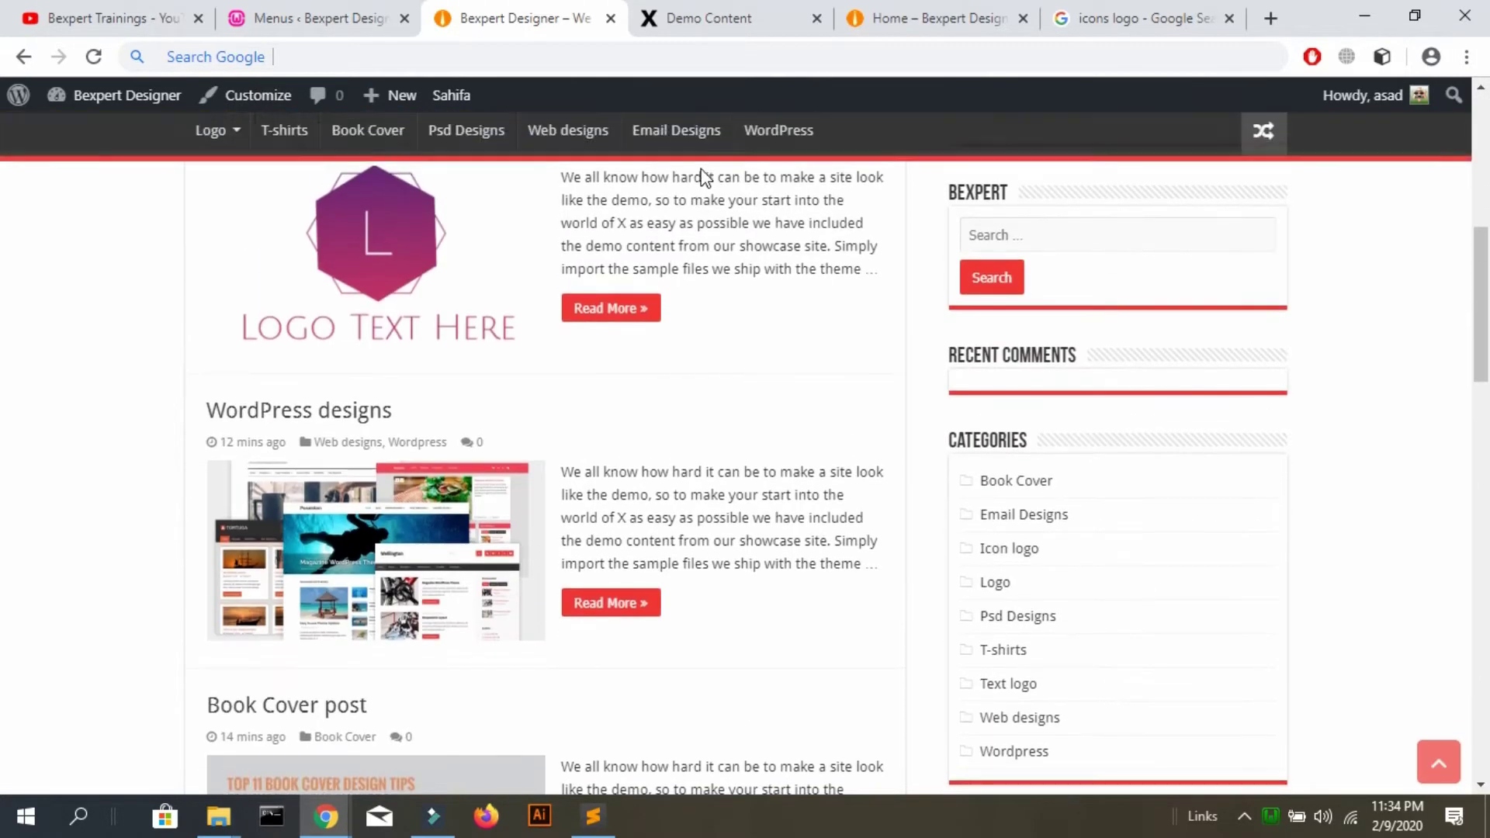
scroll(701, 169, "up", 2)
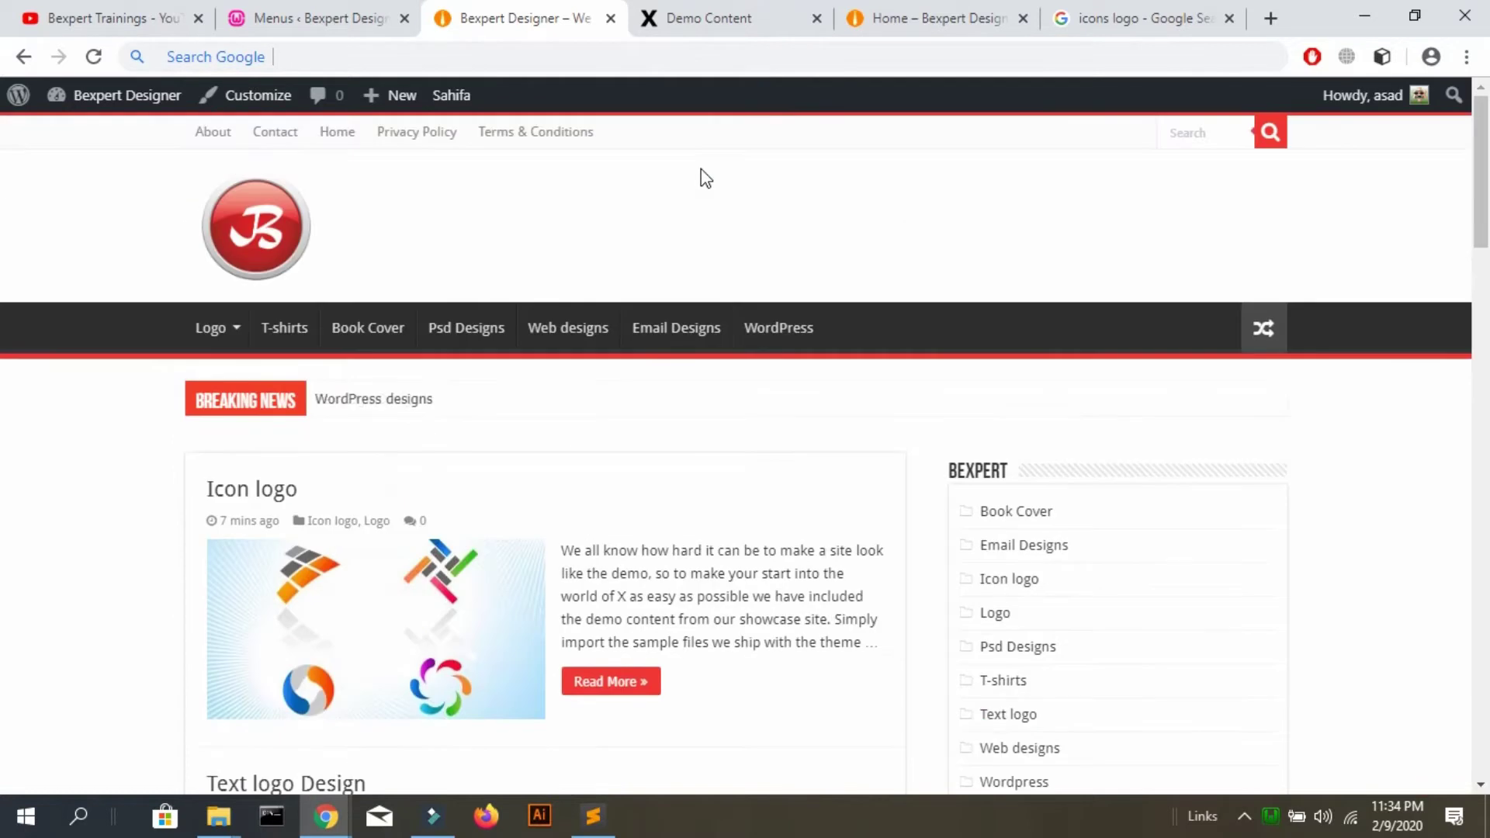
Open the Sahifa theme settings in the WordPress admin
left_click(360, 31)
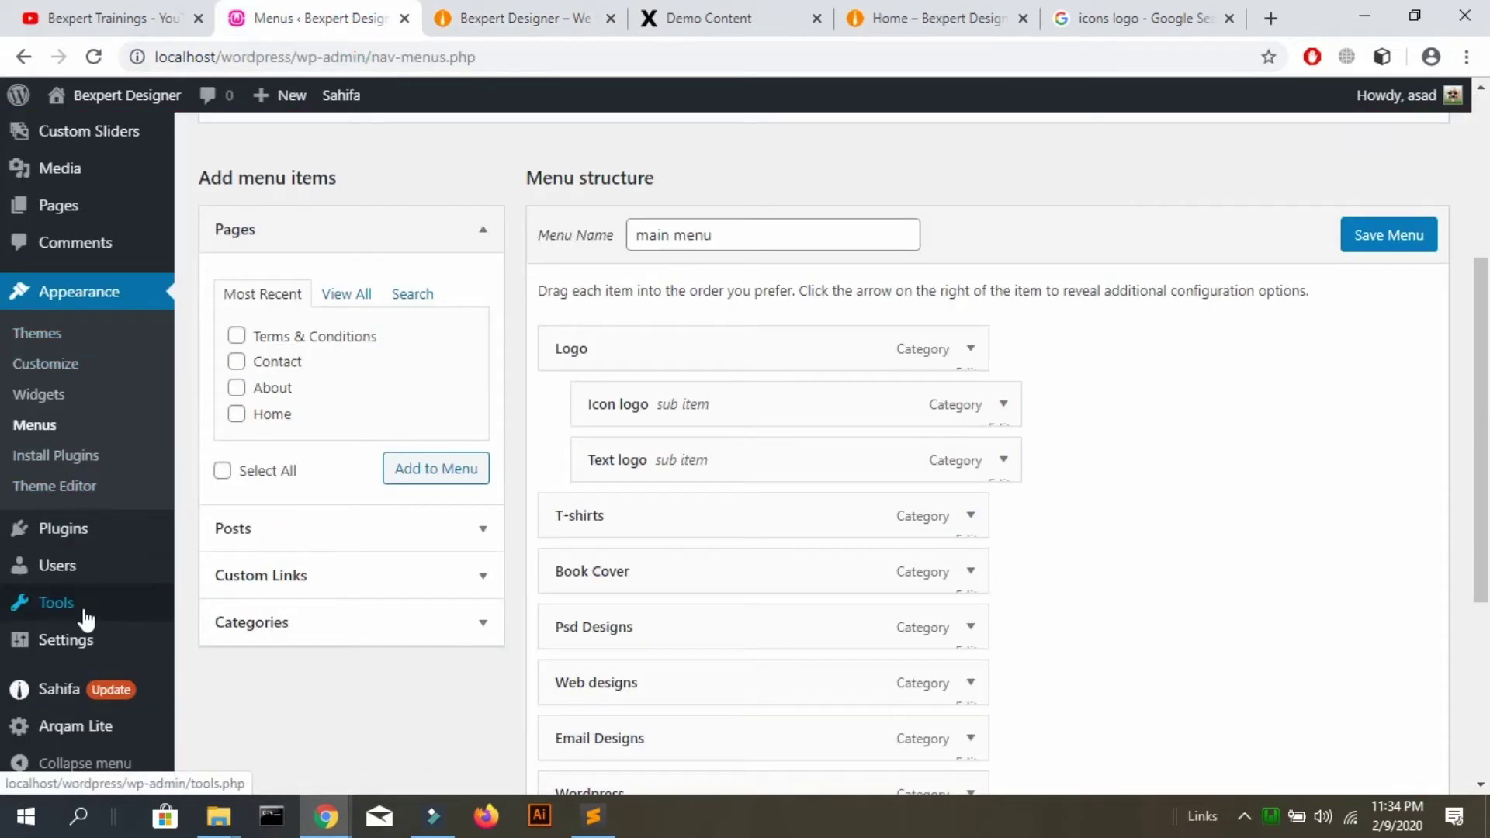
mouse_move(81, 699)
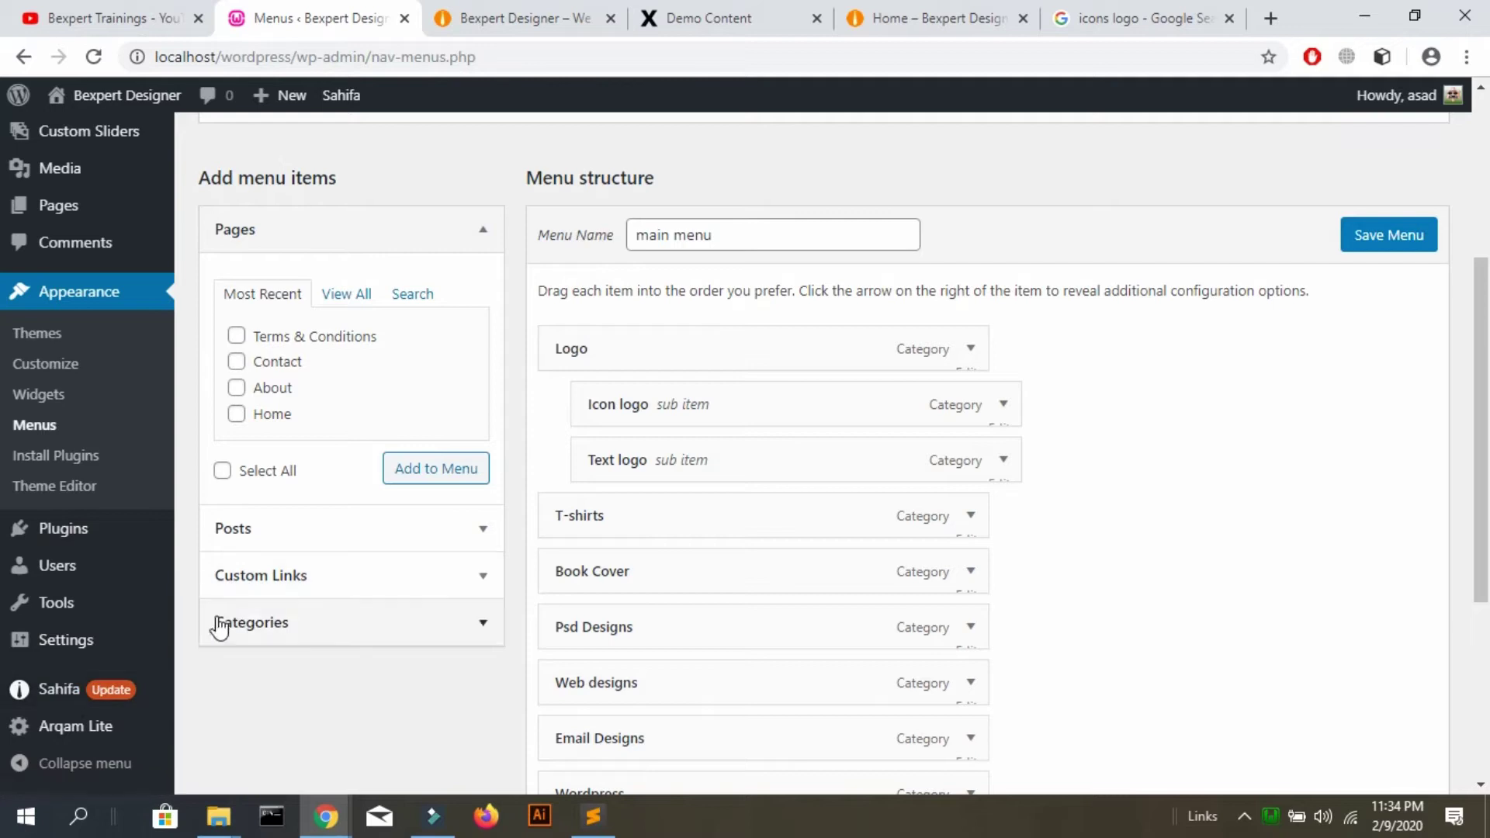
left_click(236, 618)
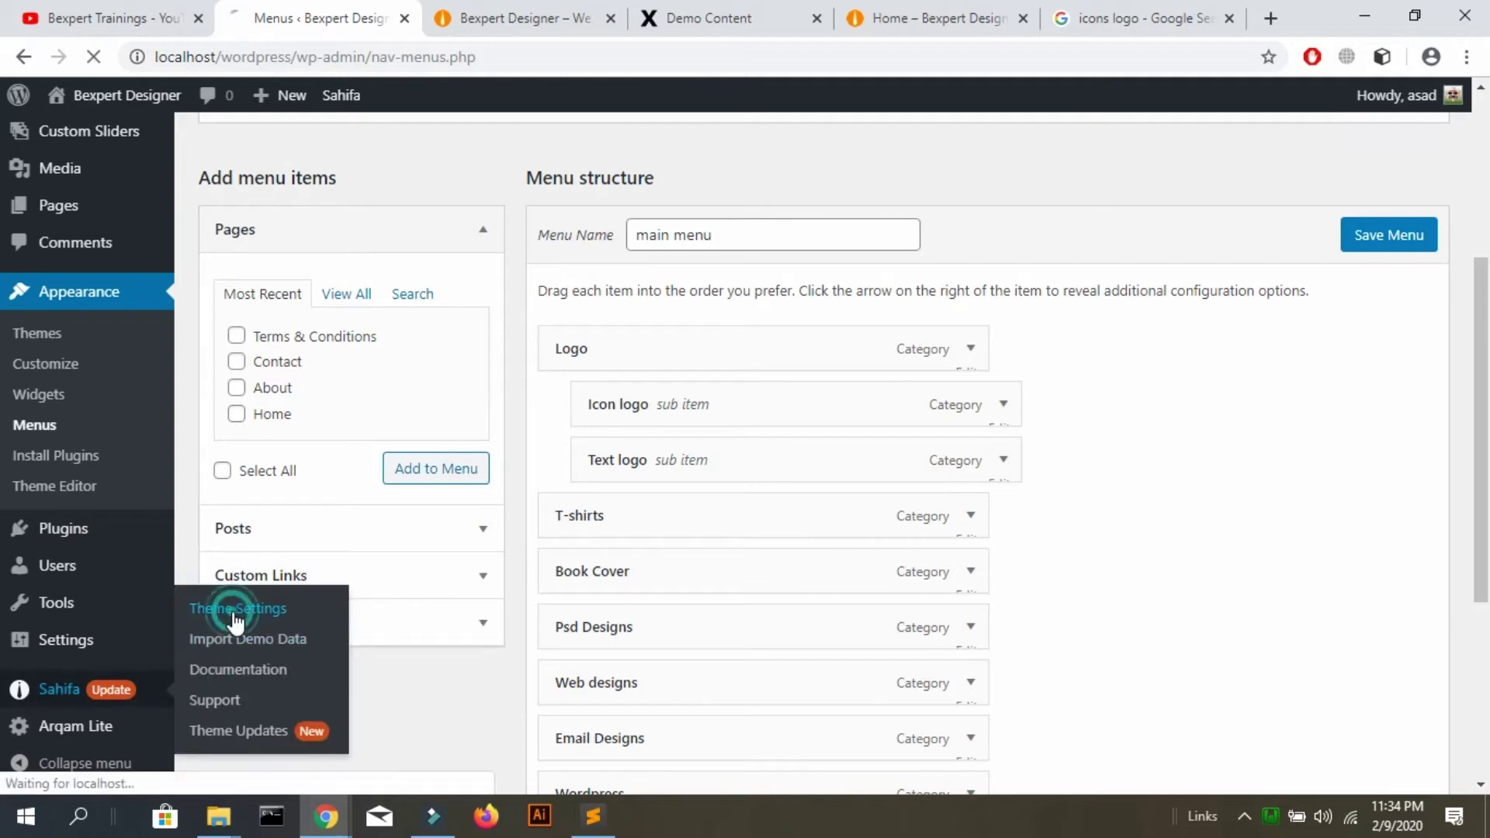
scroll(552, 181, "down", 2)
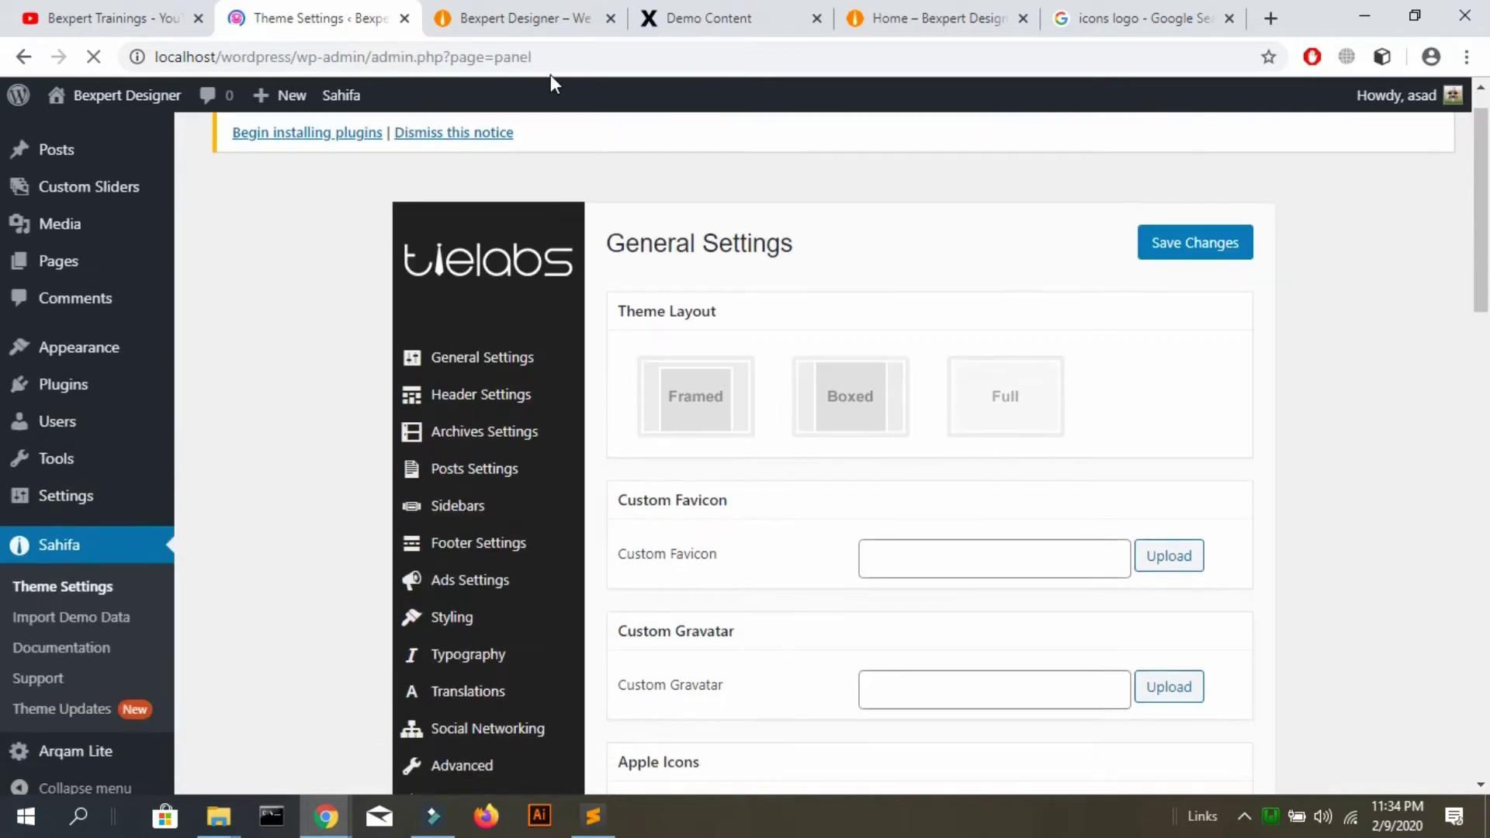
Show the Archives Settings section of the theme settings once the page has loaded
left_click(469, 305)
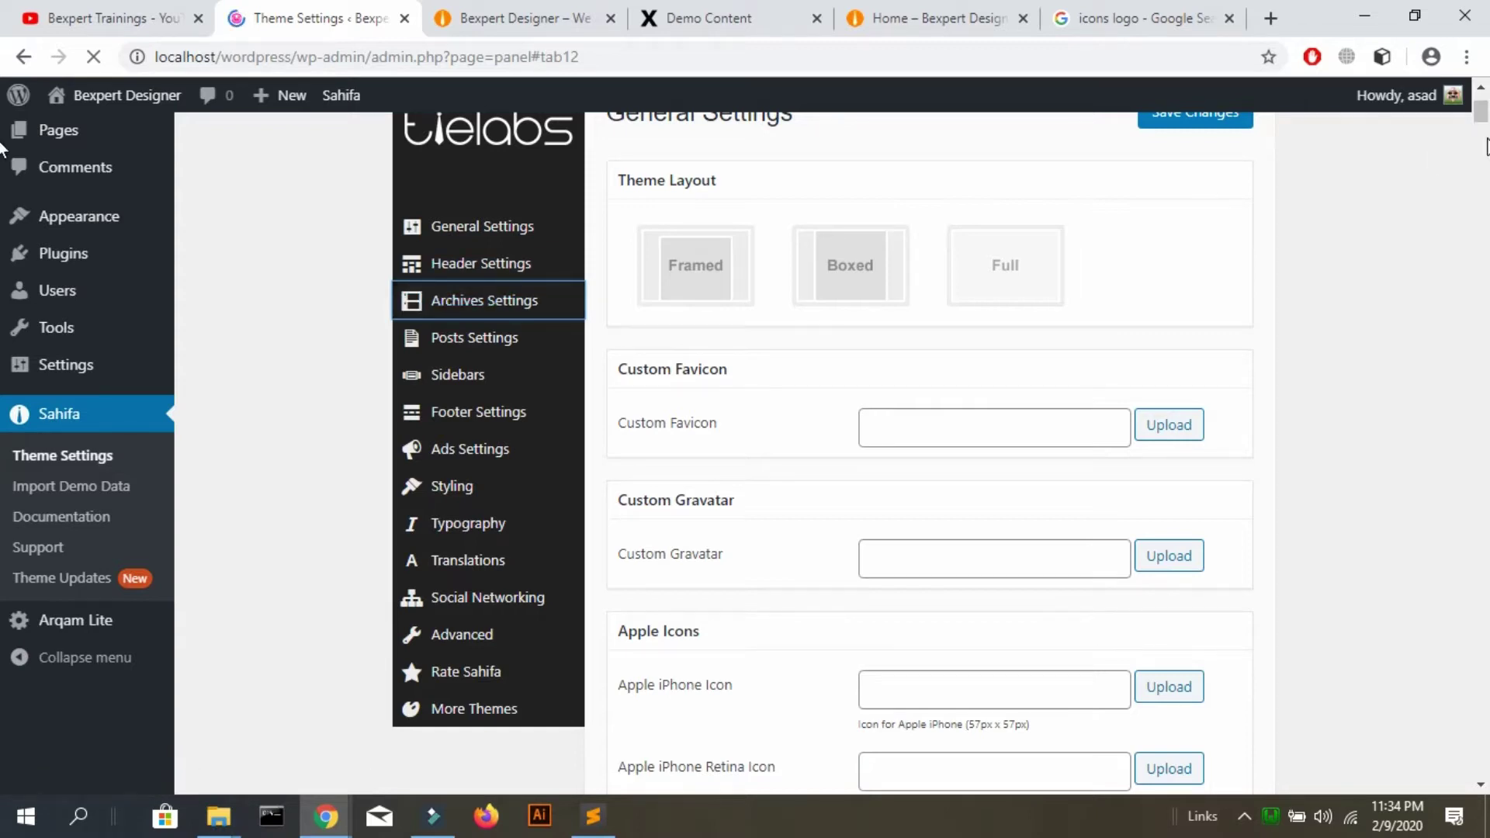
left_click(1481, 155)
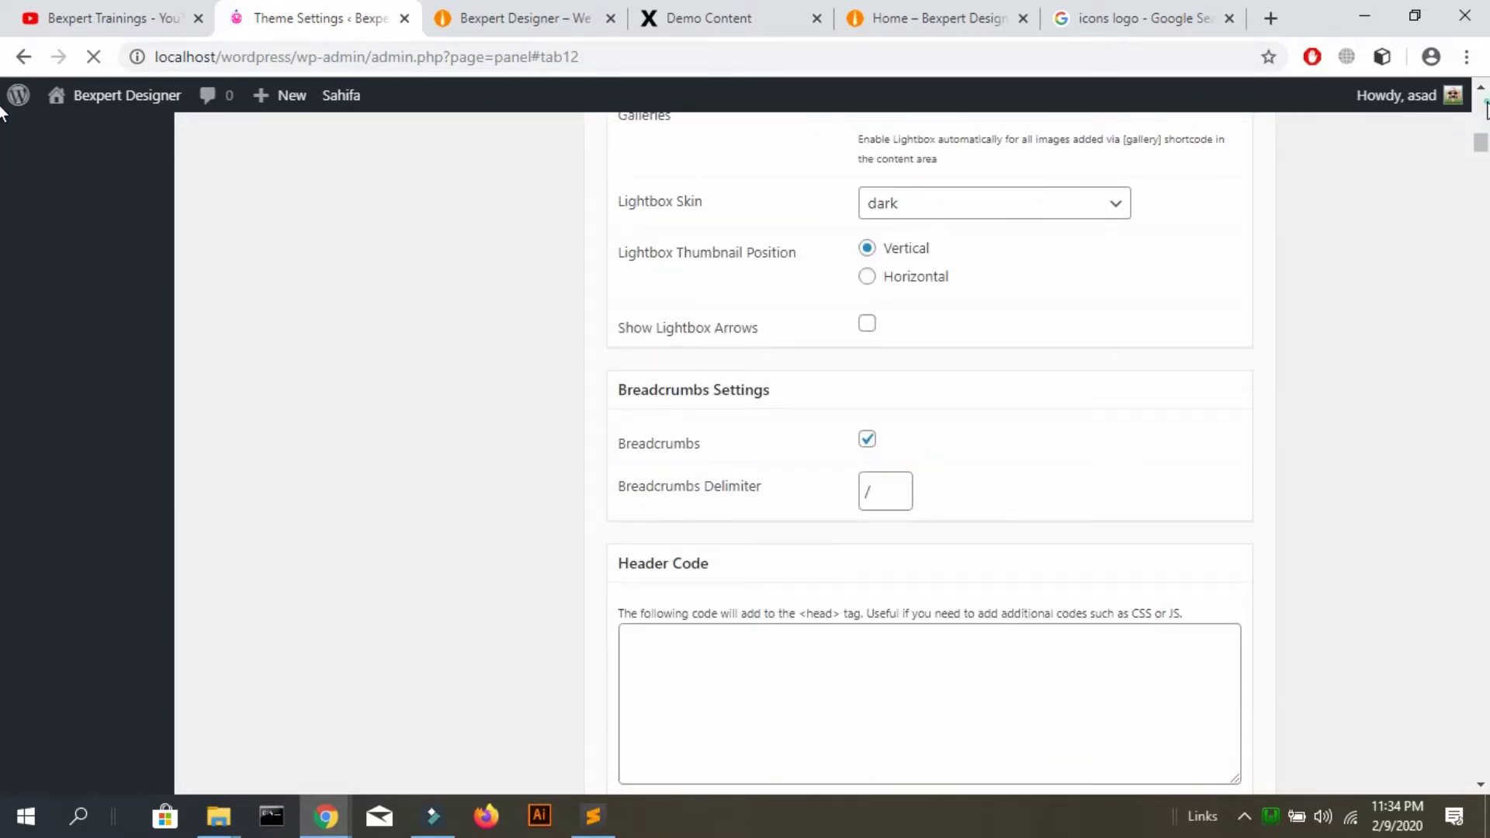
left_click(1484, 108)
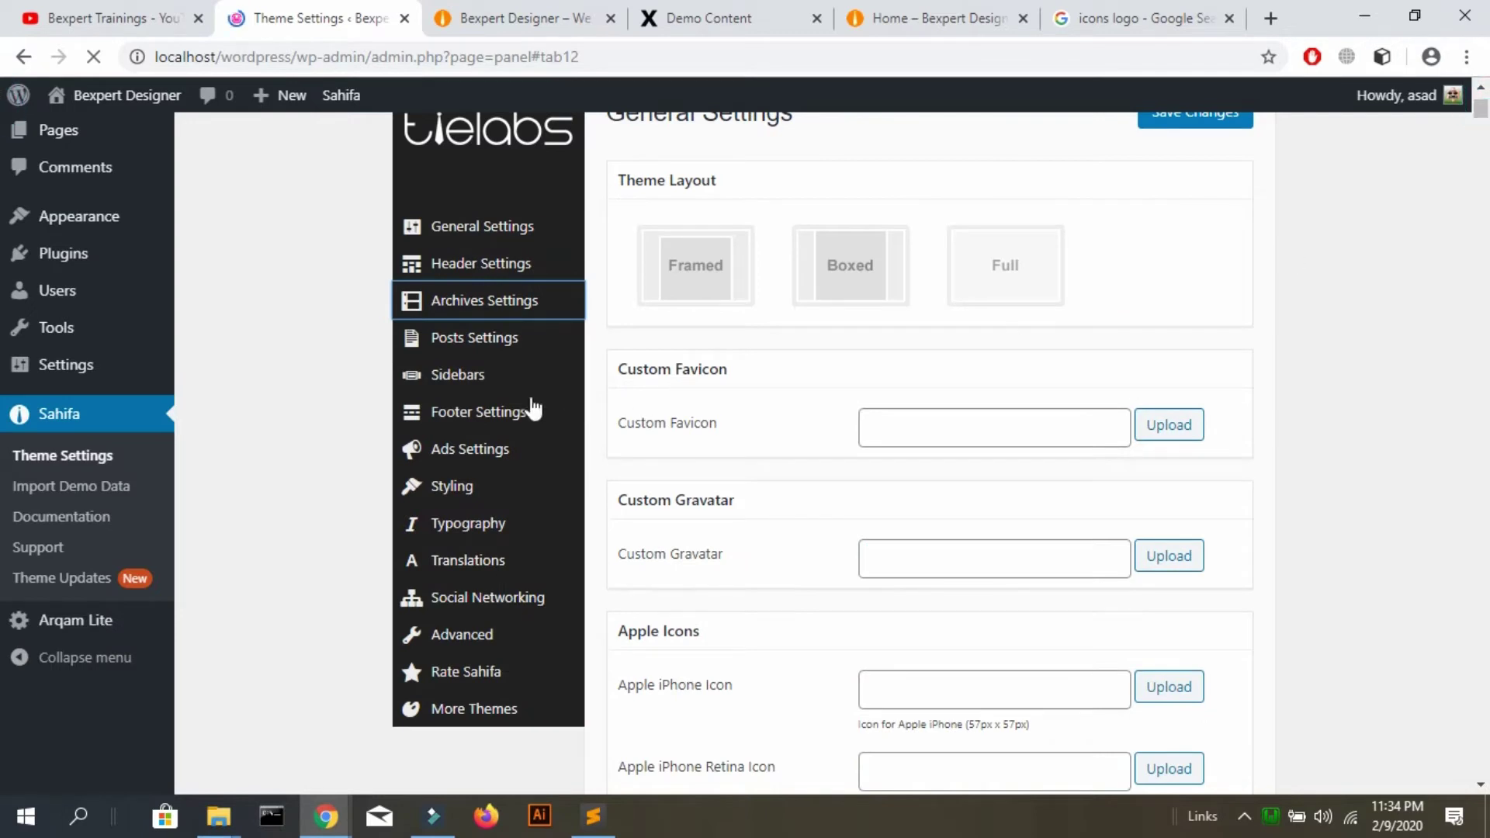
left_click(506, 309)
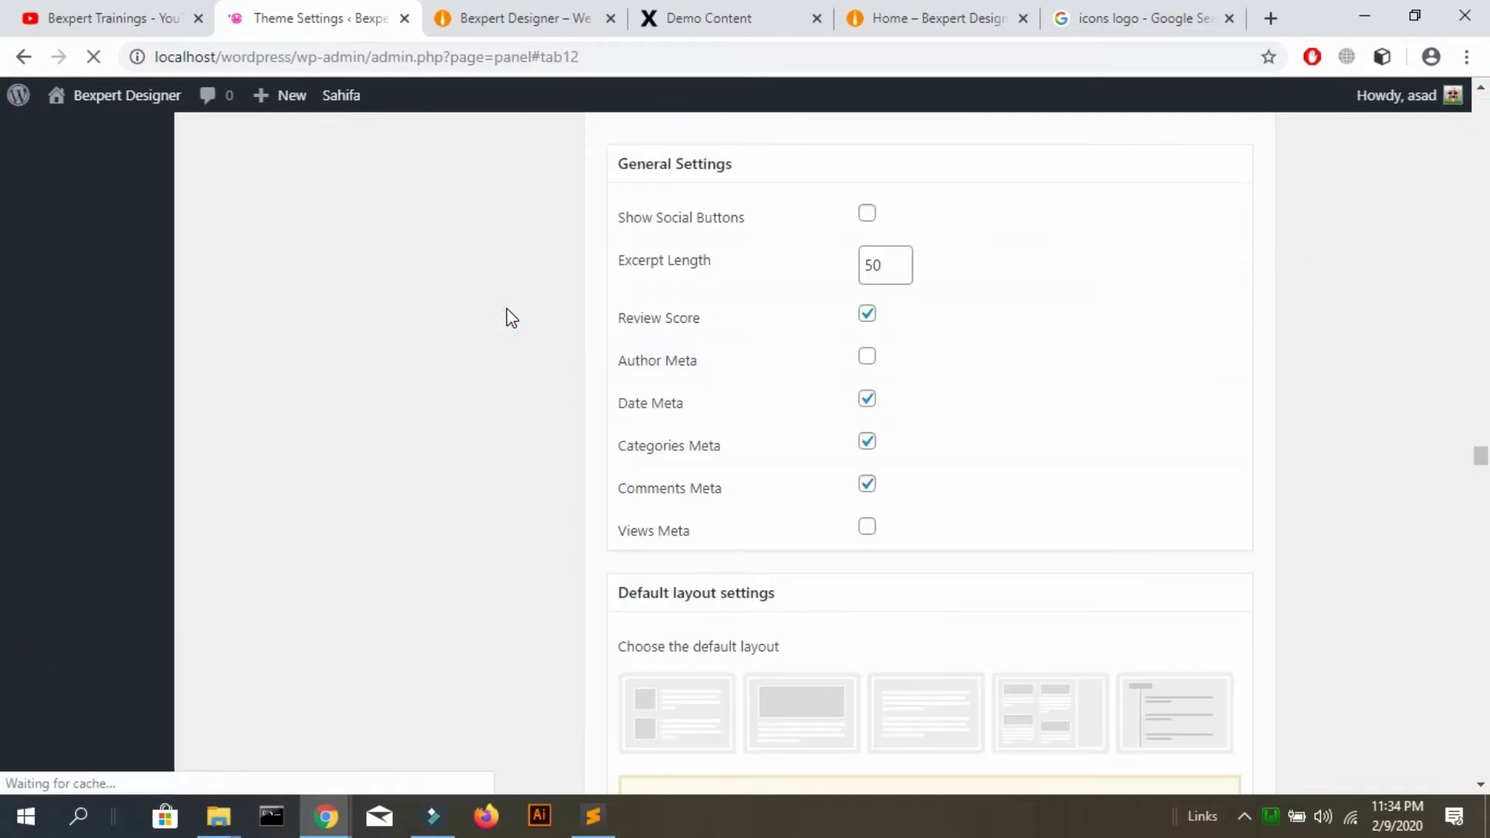
left_click(1483, 316)
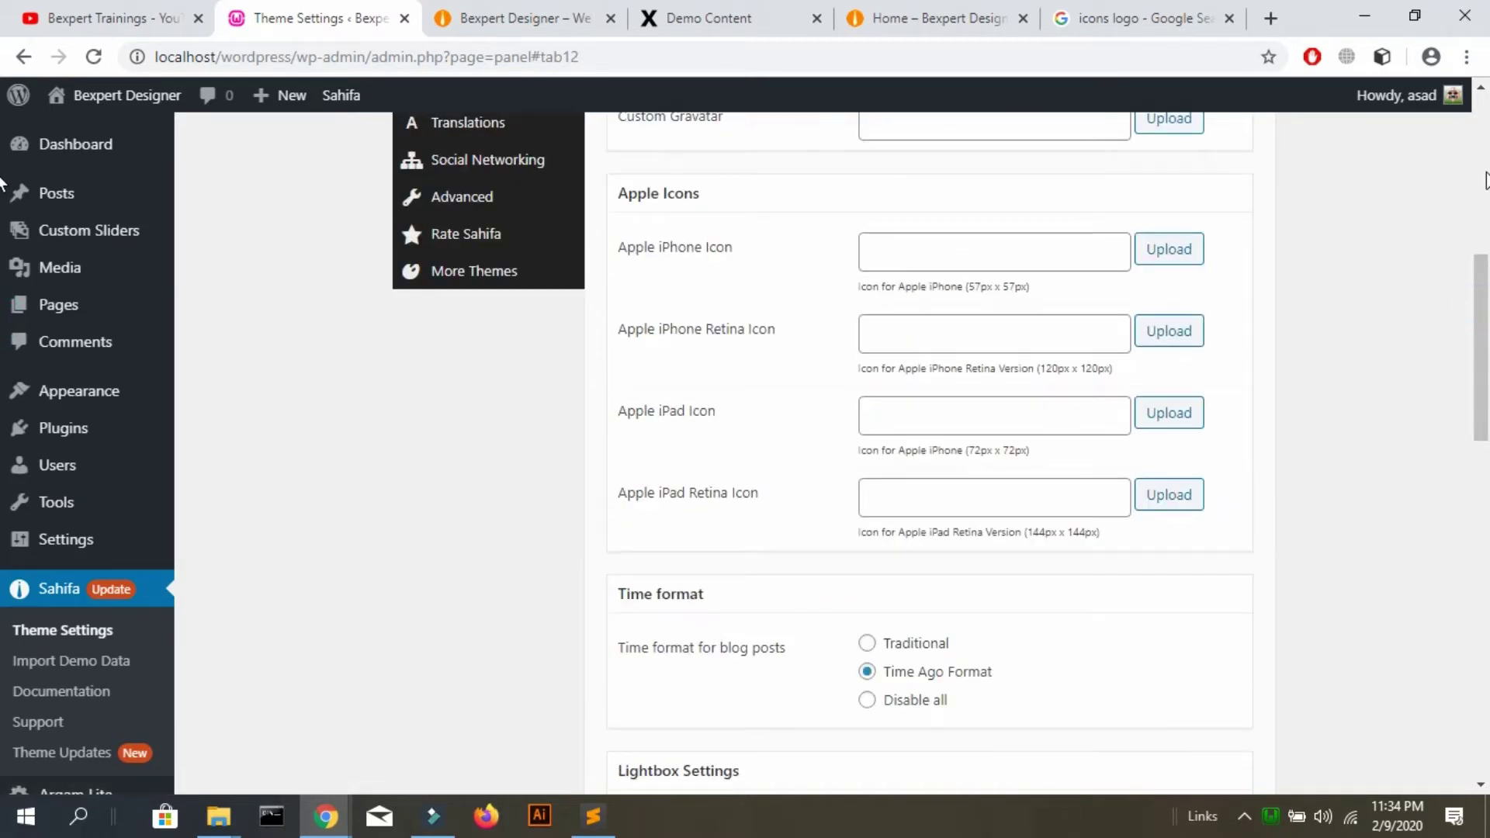
left_click_drag(1484, 279, 1486, 136)
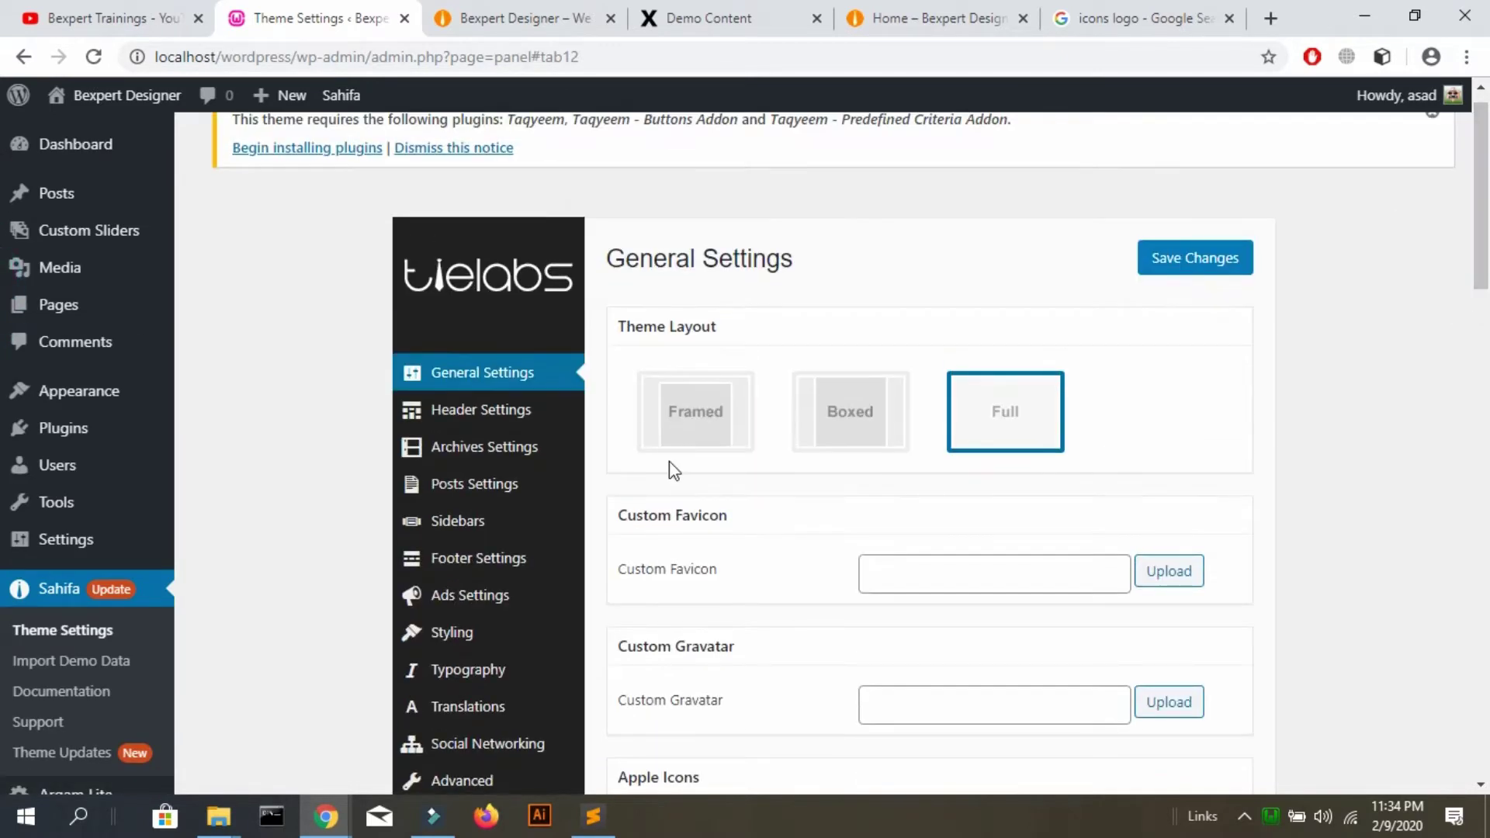
left_click(463, 458)
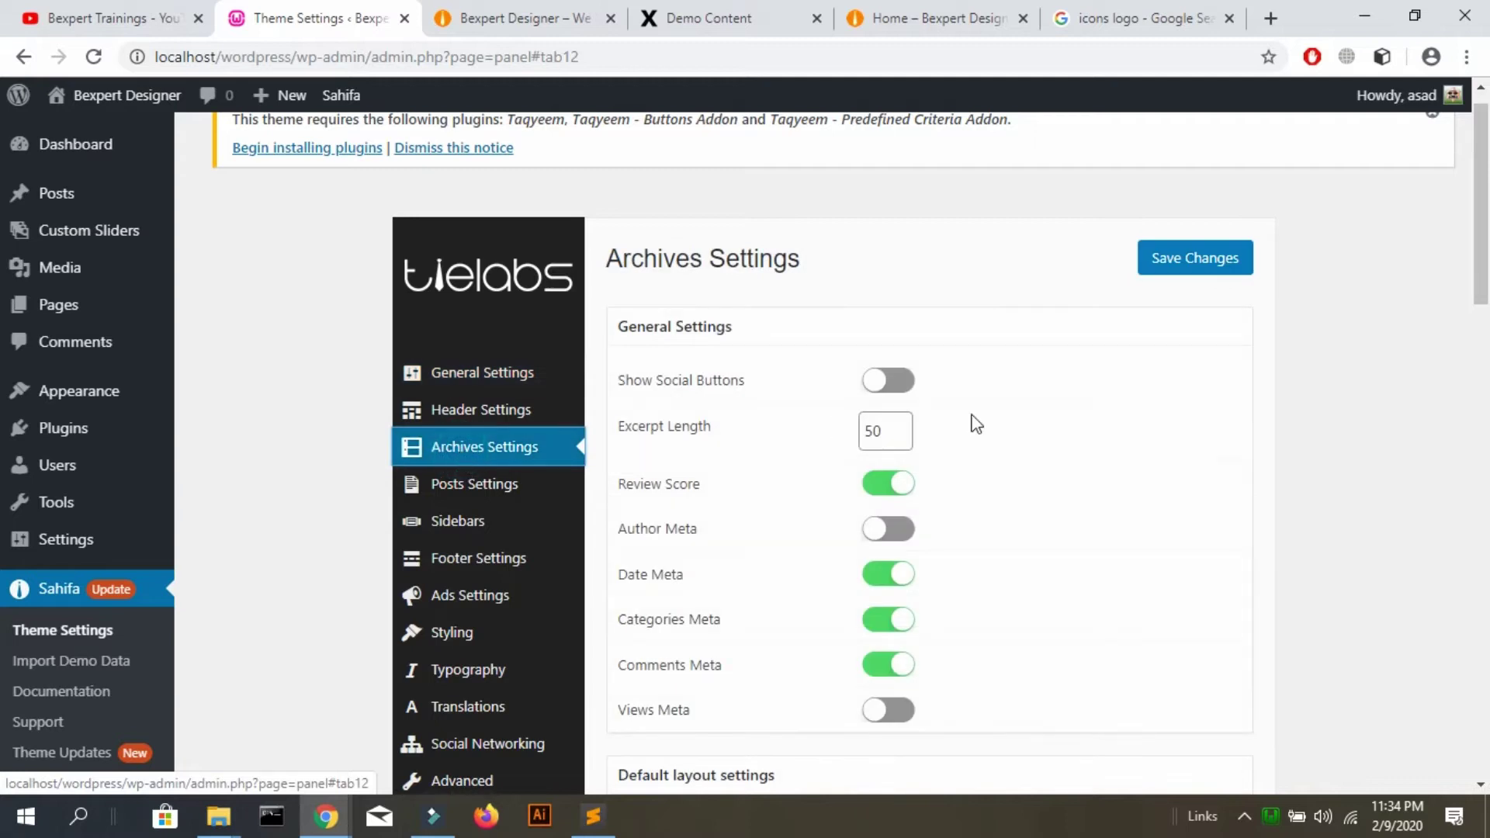
Save the default archive layout with a large image above the text, and reload the homepage to check it
left_click_drag(1486, 241, 1487, 407)
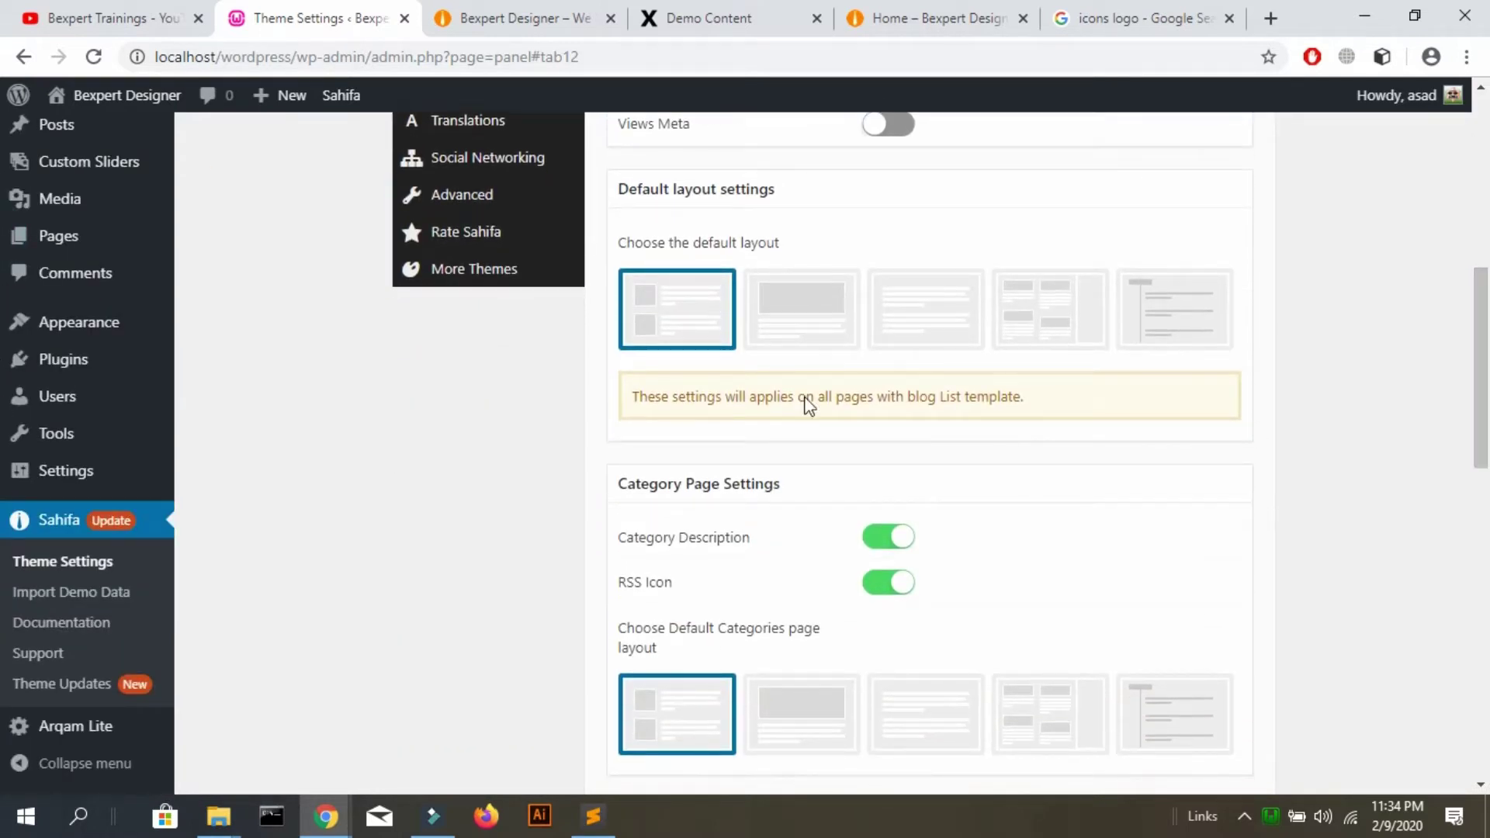
left_click(544, 17)
scroll(365, 376, "down", 1)
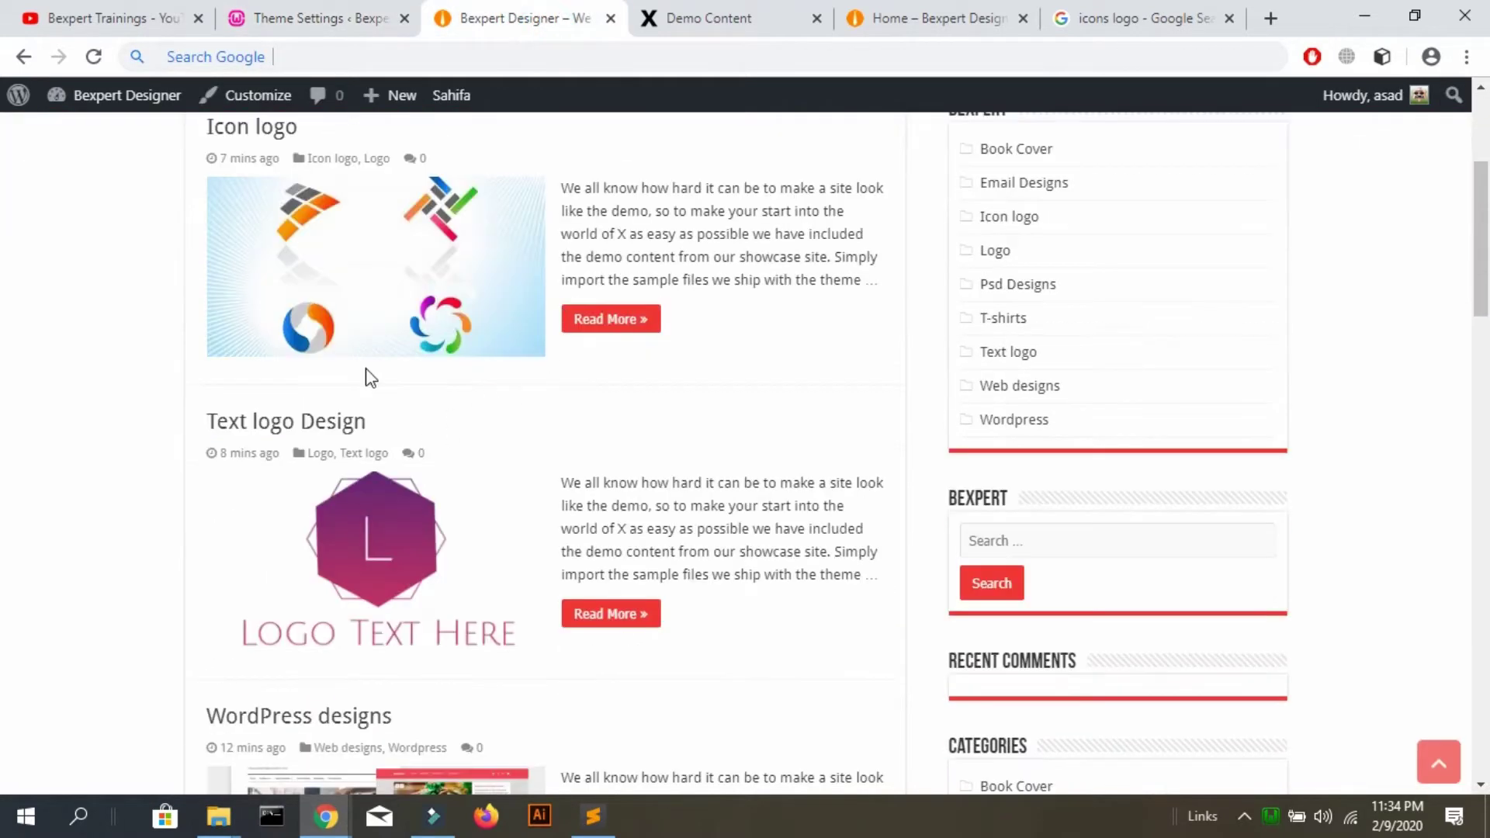
scroll(459, 260, "up", 2)
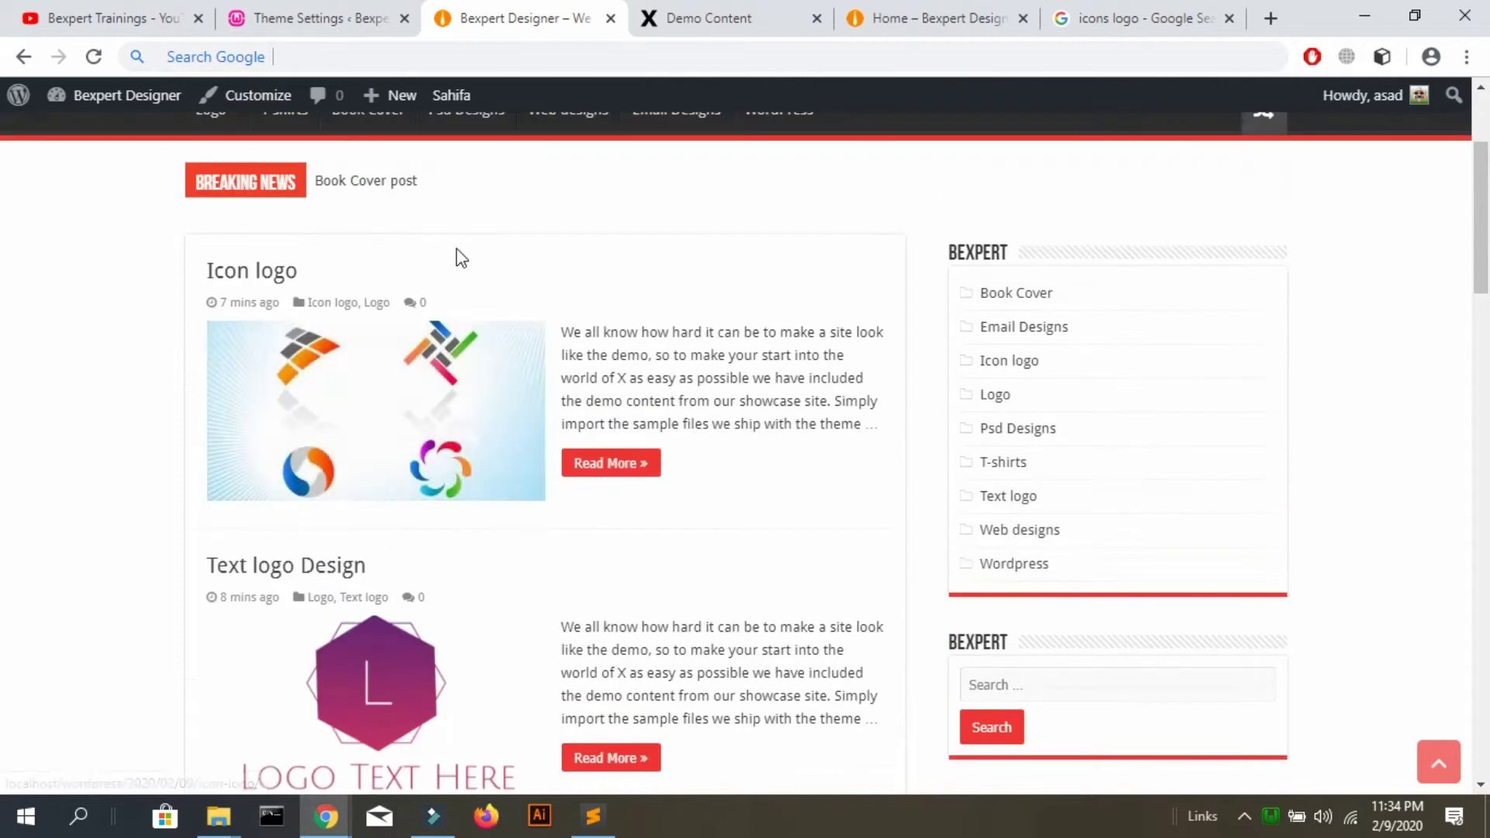
left_click(327, 12)
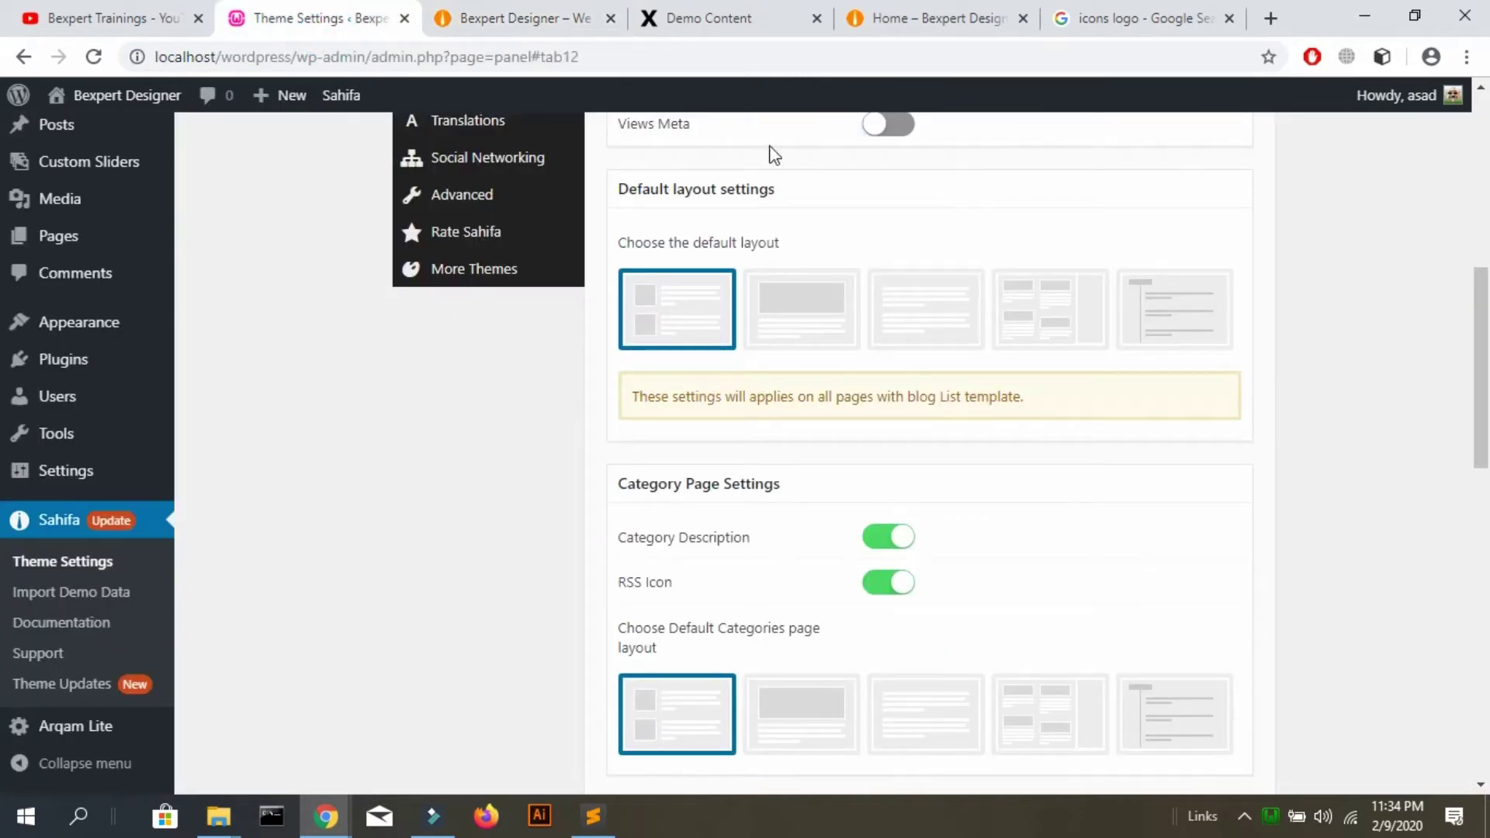
left_click(771, 299)
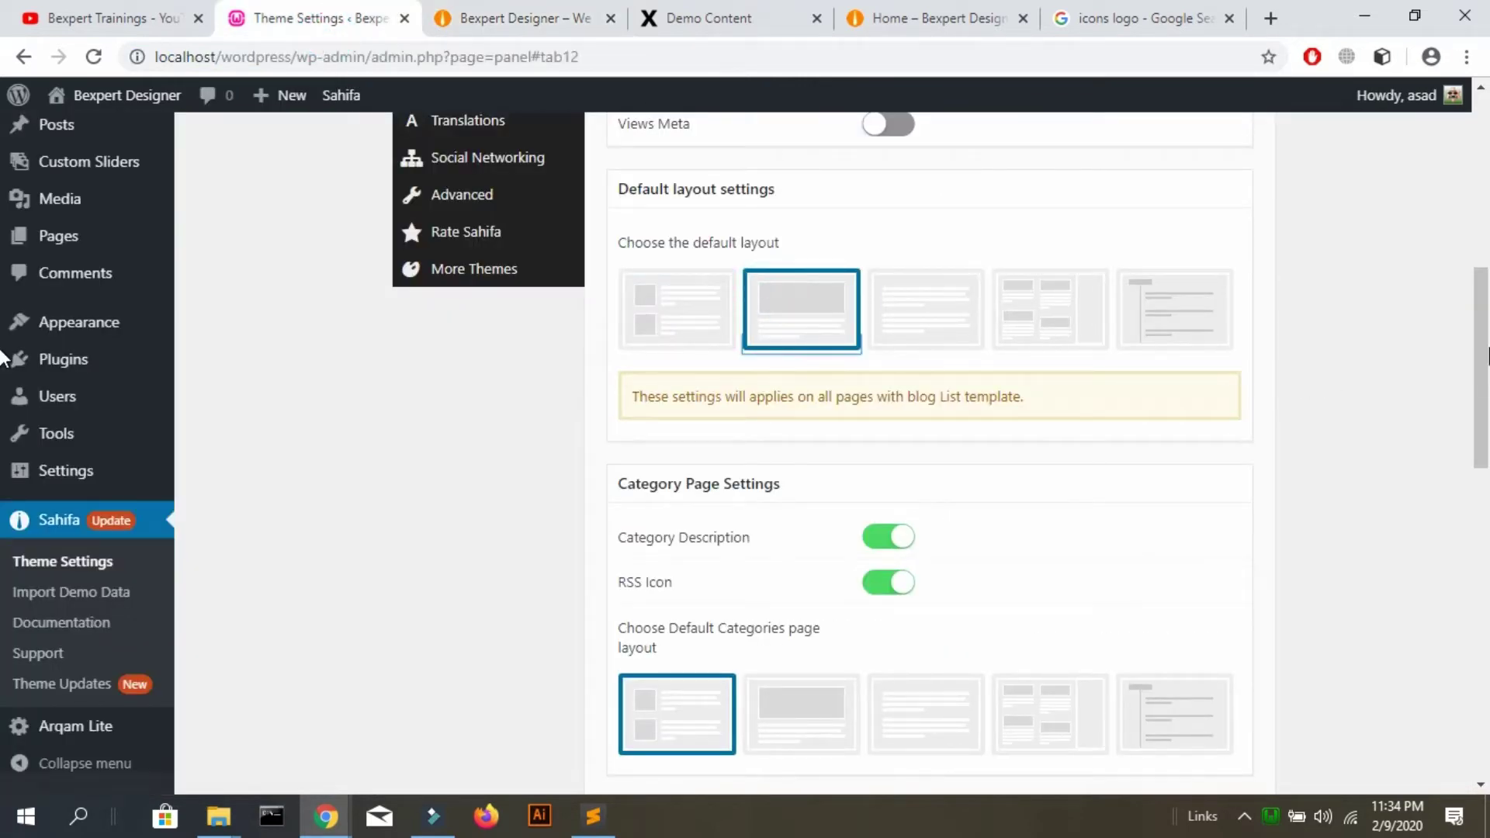
left_click_drag(1486, 353, 1485, 217)
left_click(1196, 185)
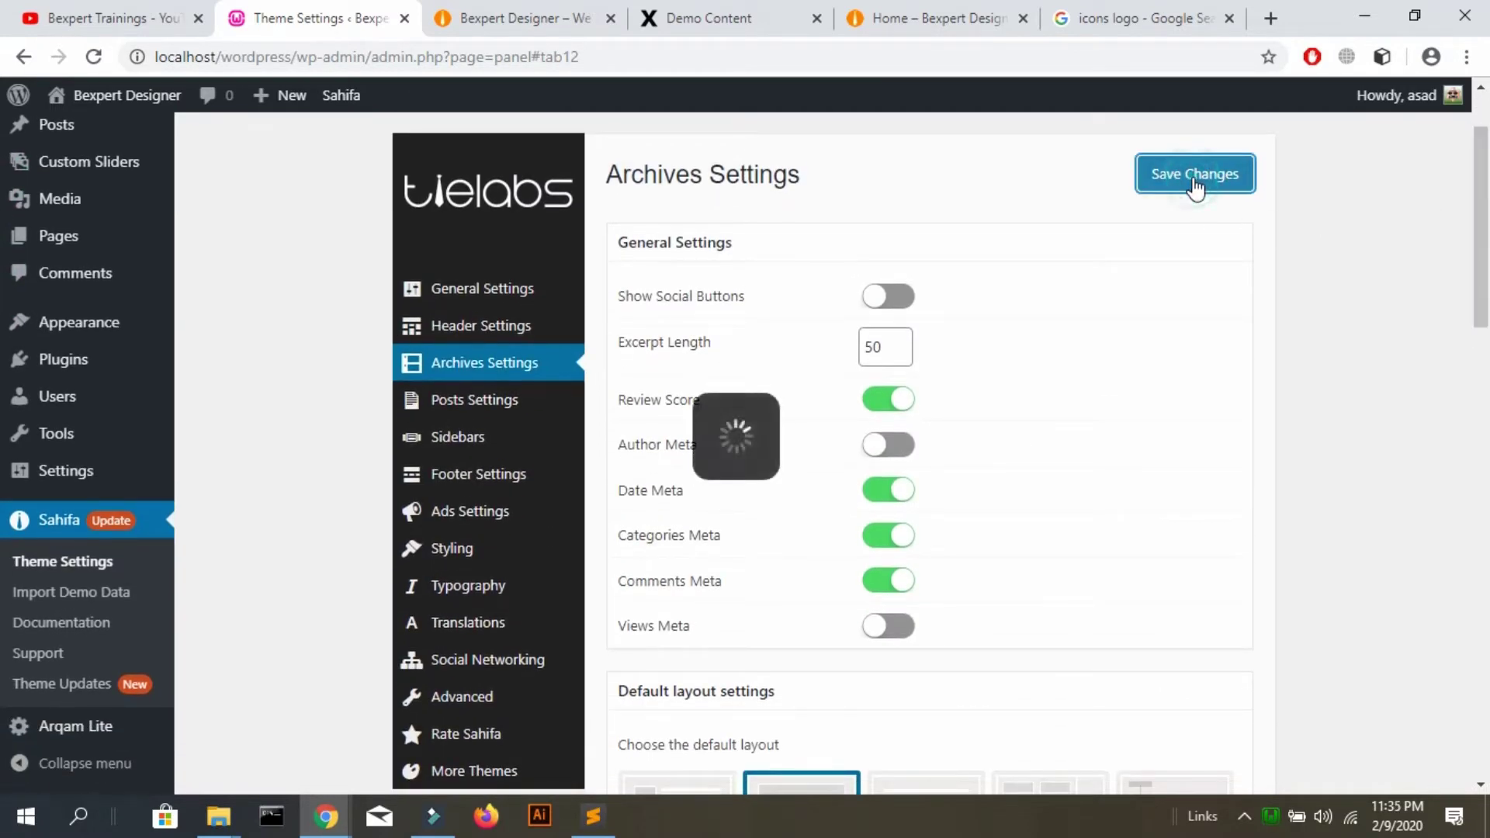
left_click(581, 14)
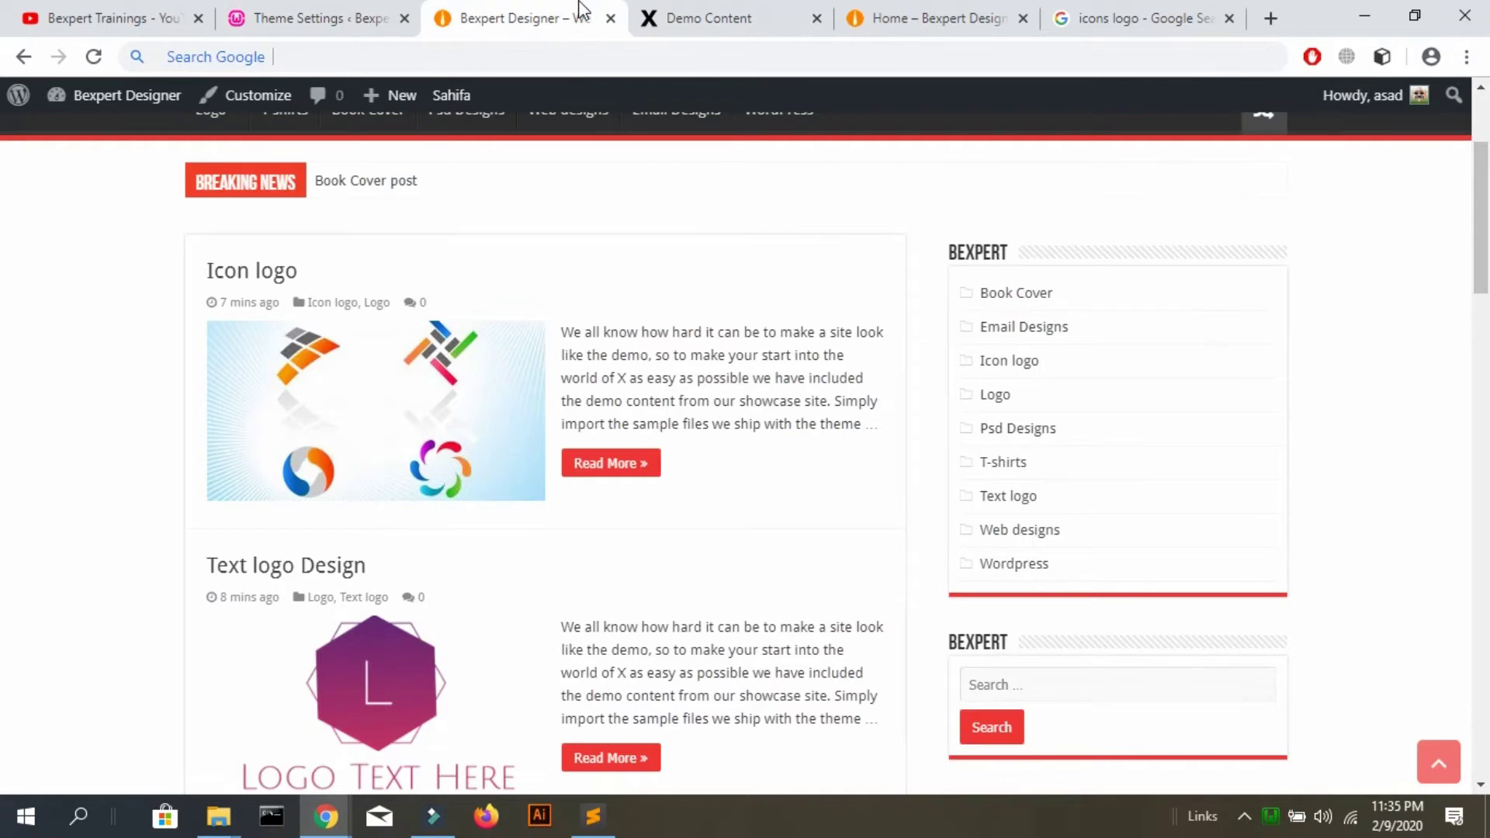
key("F5")
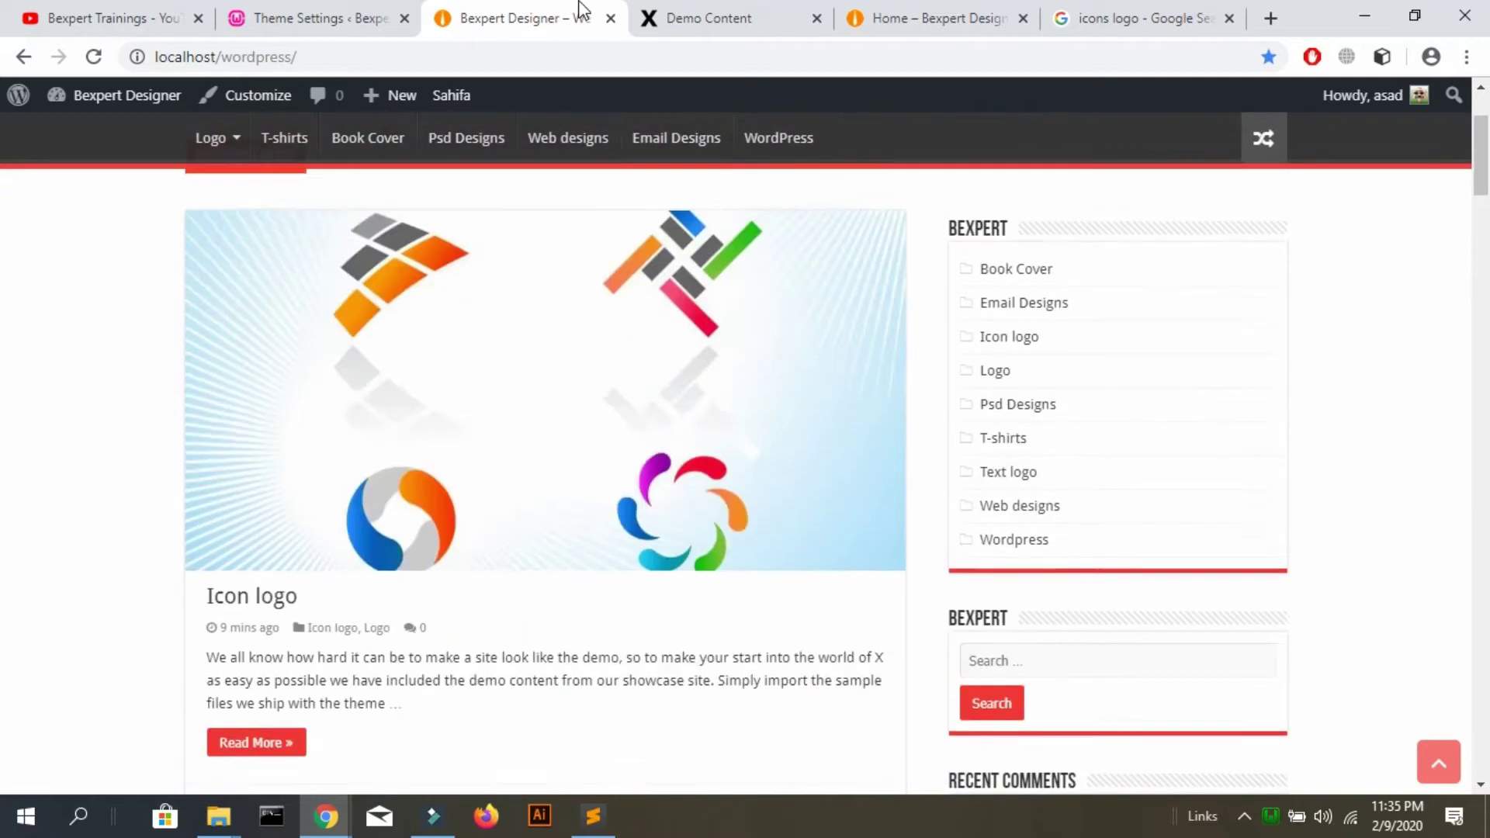
Save the multi-column grid as the default layout in Archives Settings and check the post list on the homepage
left_click(303, 19)
left_click_drag(1485, 214, 1482, 315)
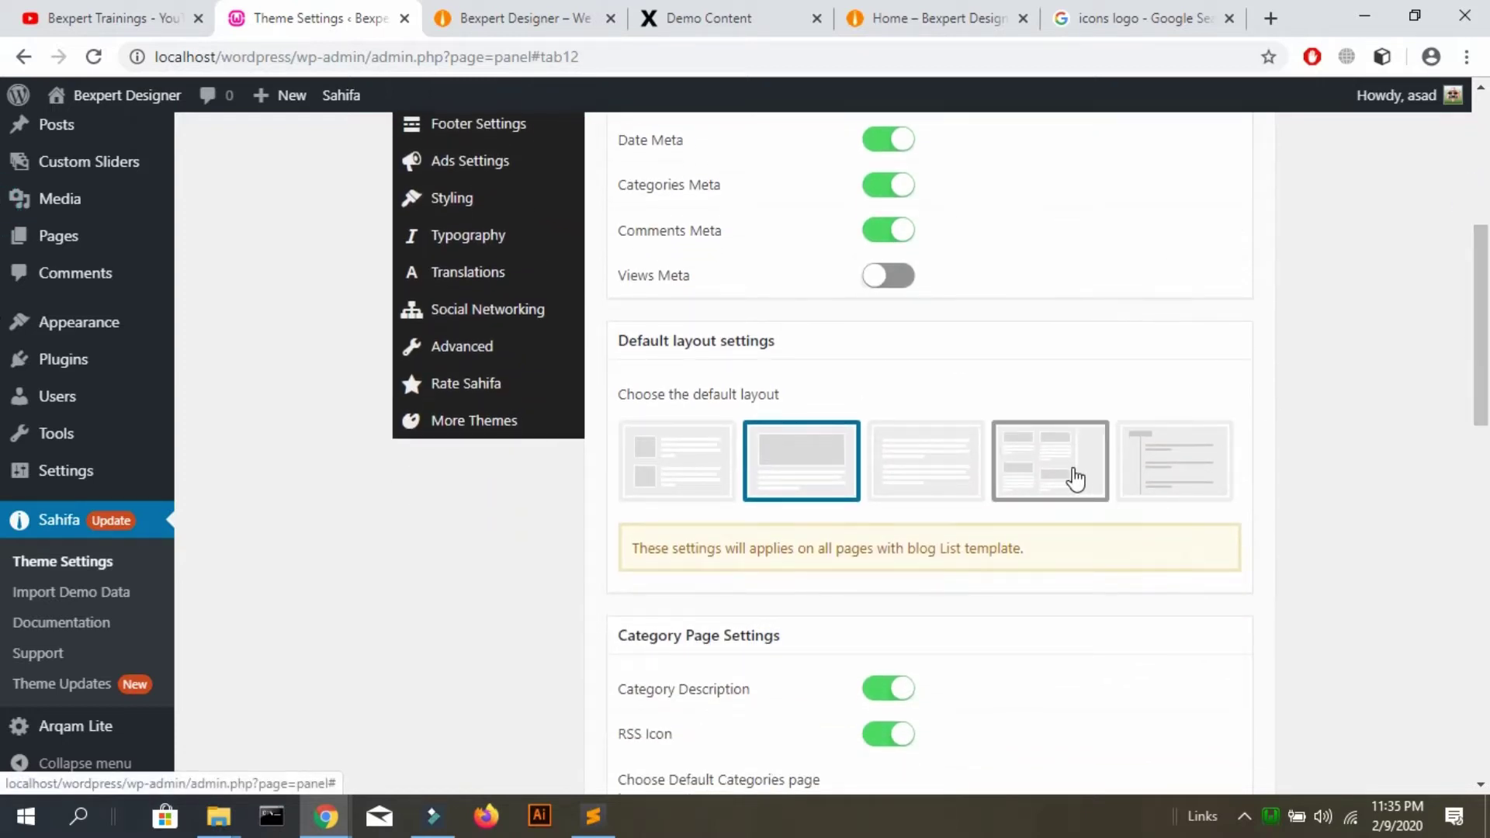
left_click(1076, 477)
left_click_drag(1480, 266, 1484, 212)
scroll(1484, 198, "up", 1)
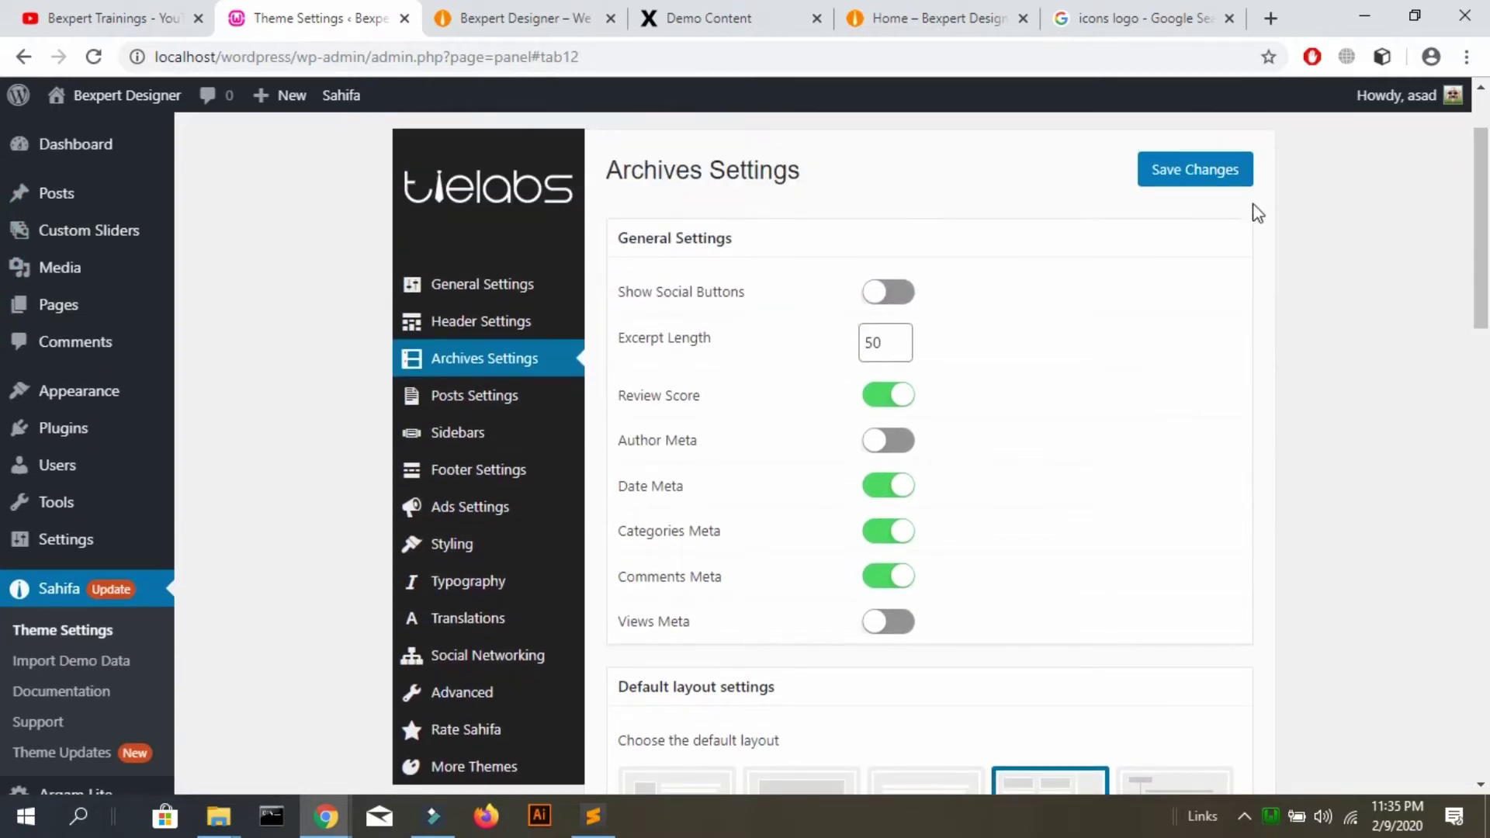
left_click(1226, 174)
left_click(474, 19)
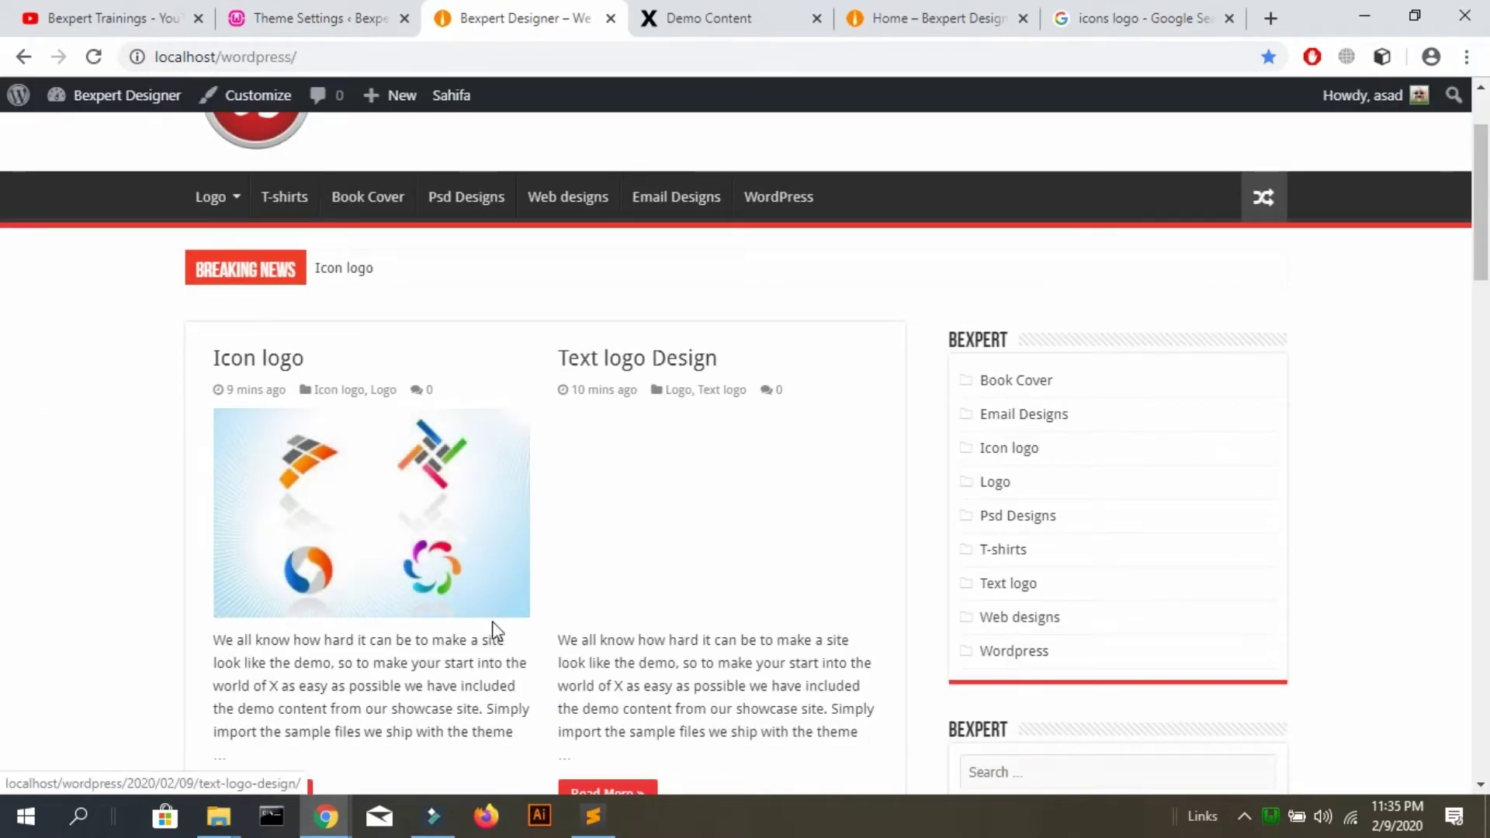
scroll(4, 614, "down", 1)
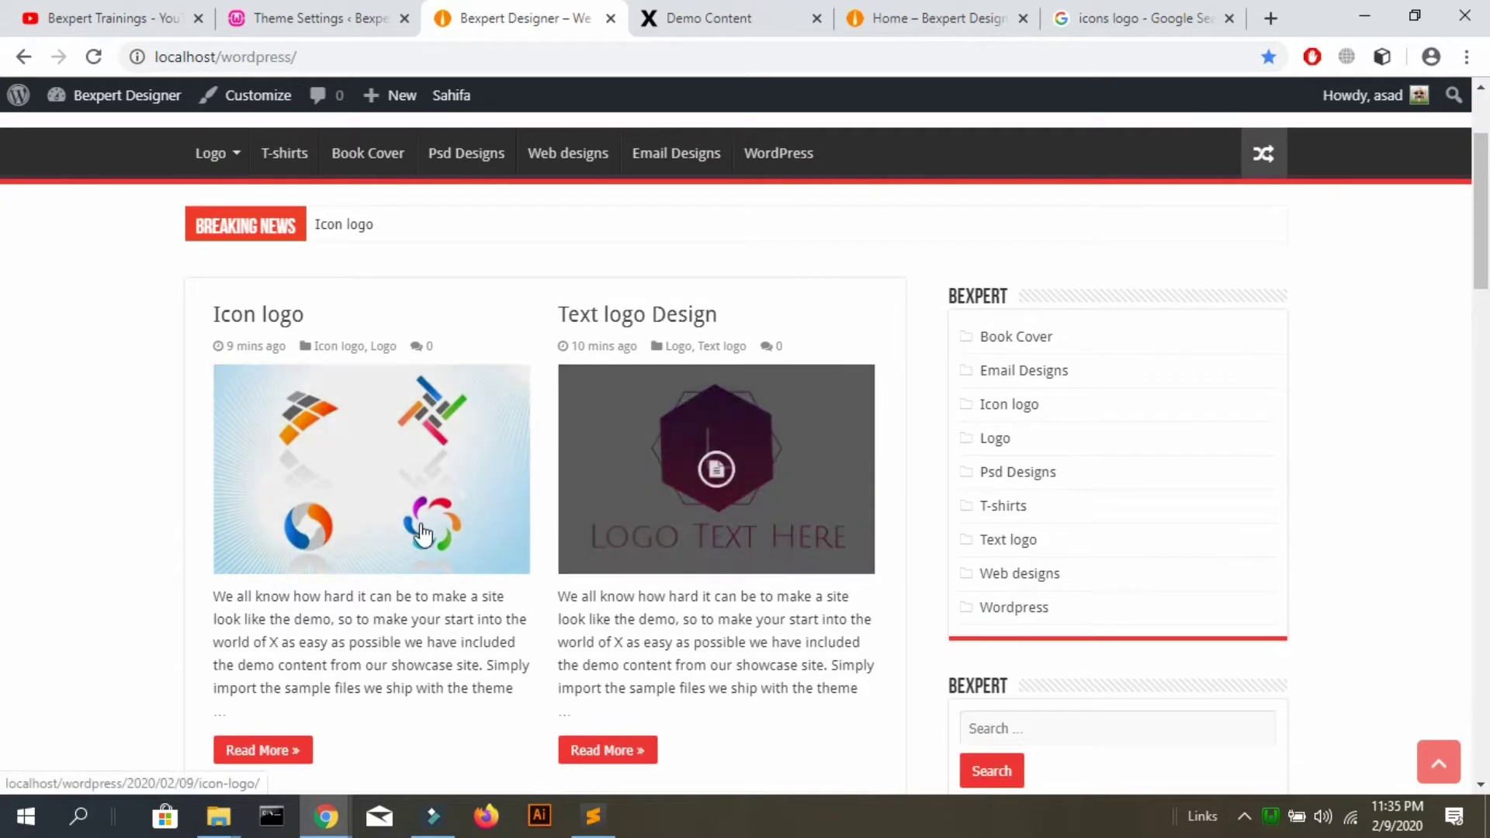
scroll(423, 533, "down", 7)
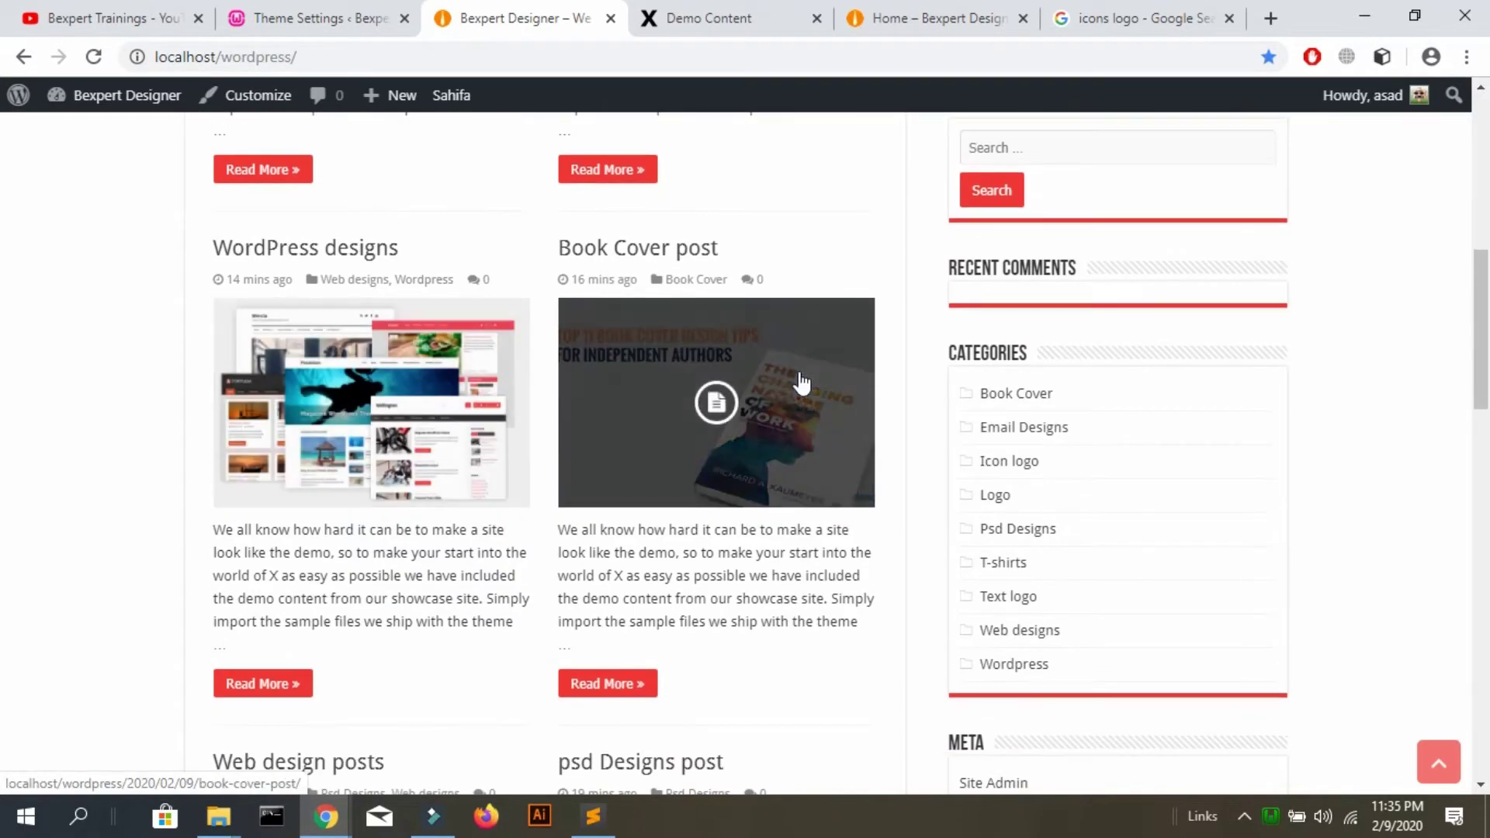
scroll(799, 381, "down", 8)
scroll(799, 380, "up", 16)
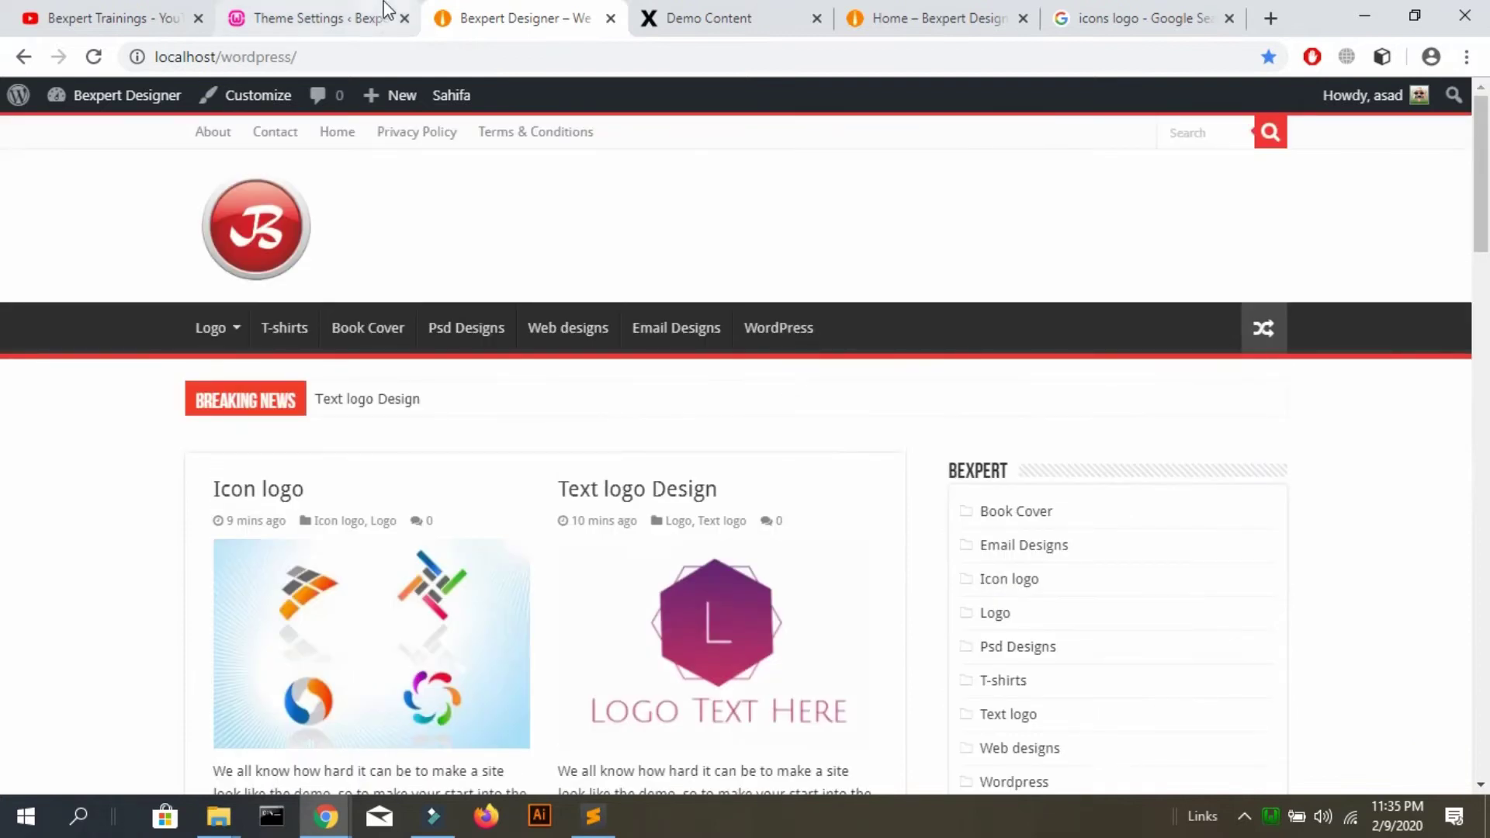
Save the timeline style as the default layout in Archives Settings and reload the homepage
left_click(386, 14)
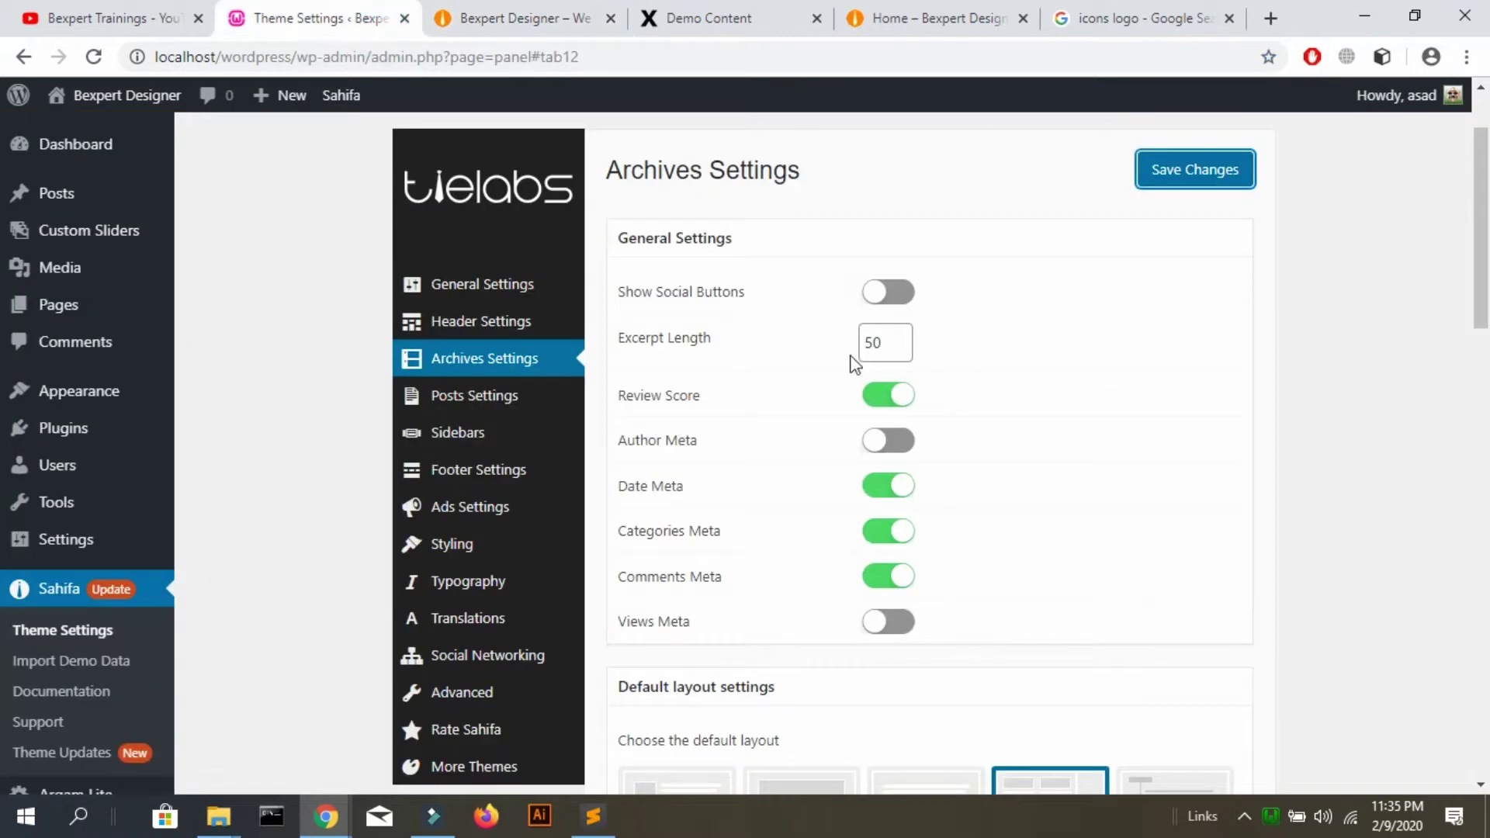
scroll(900, 372, "down", 5)
left_click(1187, 411)
left_click_drag(1479, 318, 1484, 194)
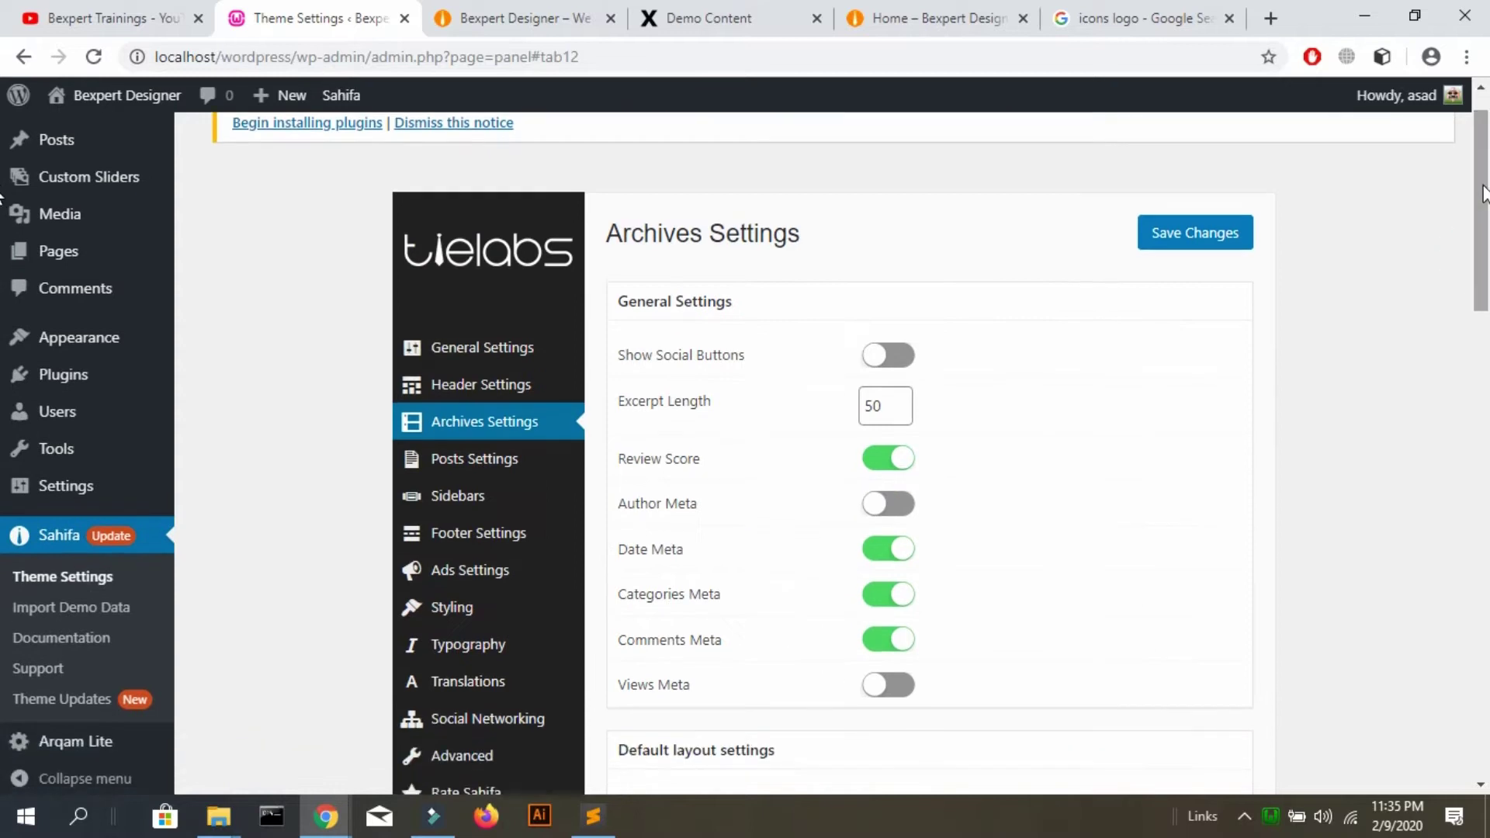
left_click(1202, 235)
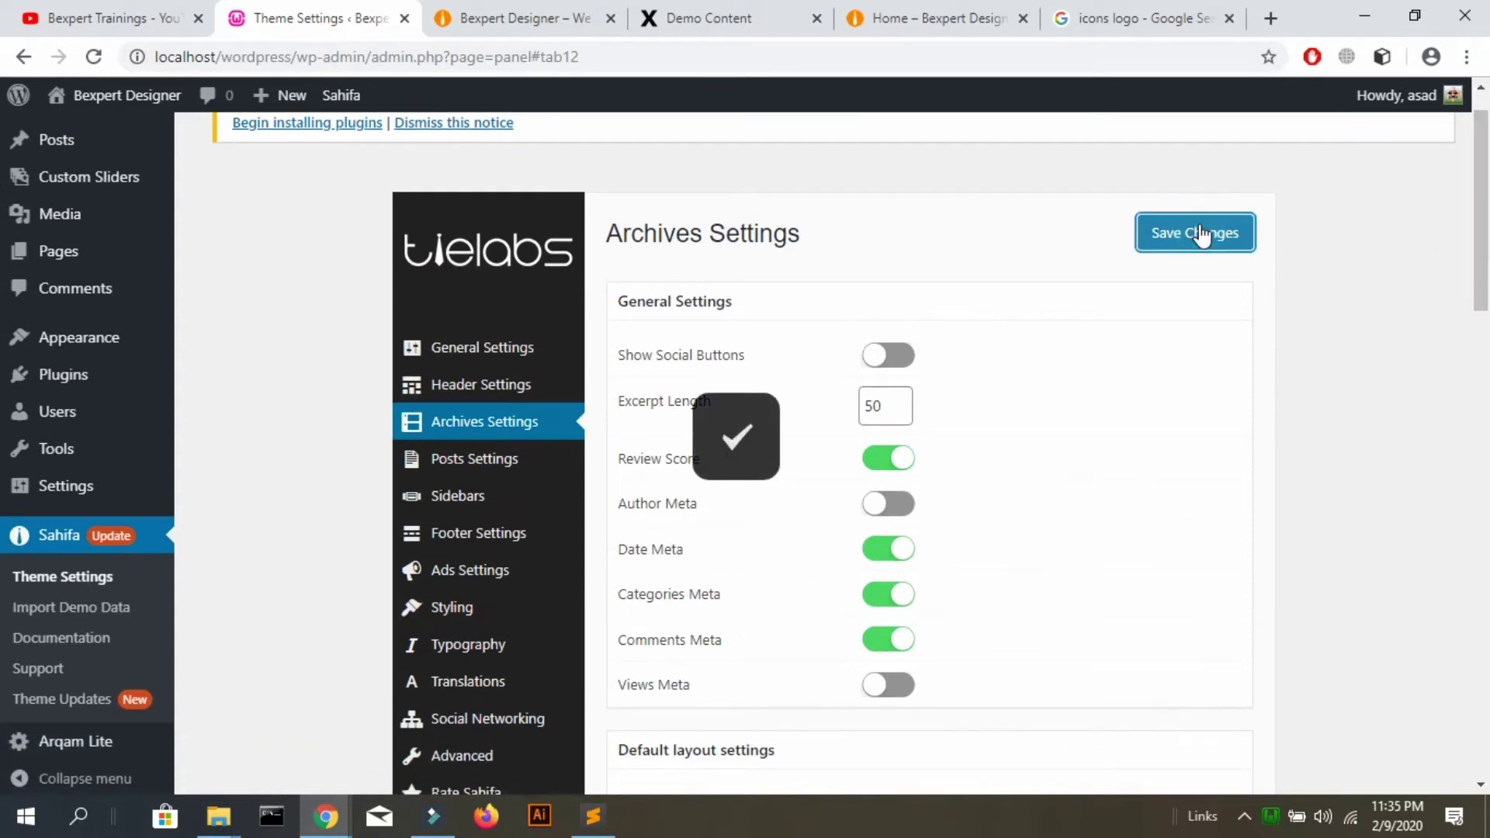
left_click(511, 20)
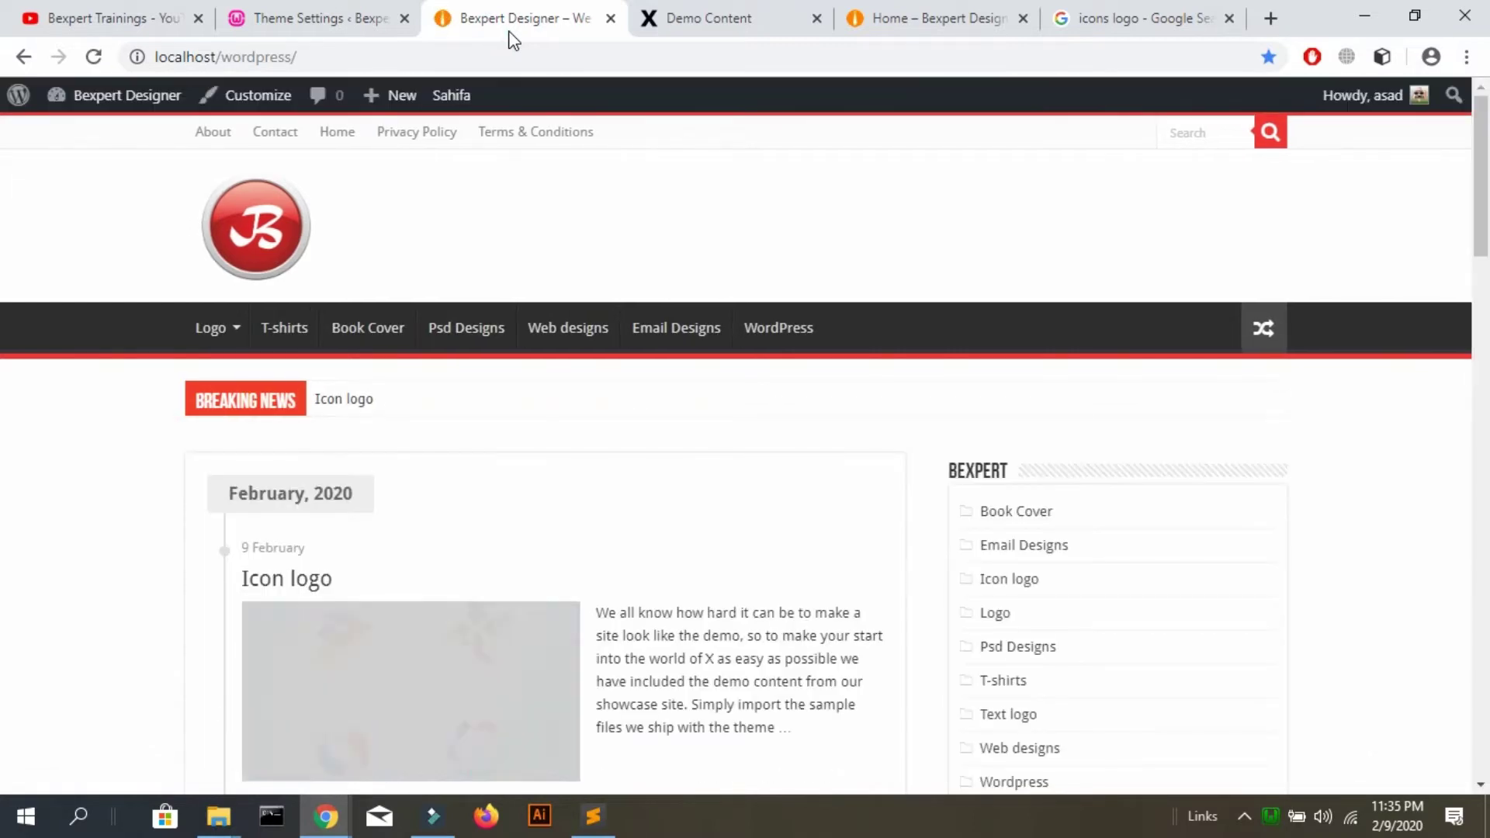
Look through the whole homepage timeline down to the footer and return to its beginning
key("Down")
key("Down")
key("Down")
key("Down")
key("Down")
key("Down")
key("Down")
key("Down")
key("Down")
key("Down")
key("Down")
key("Down")
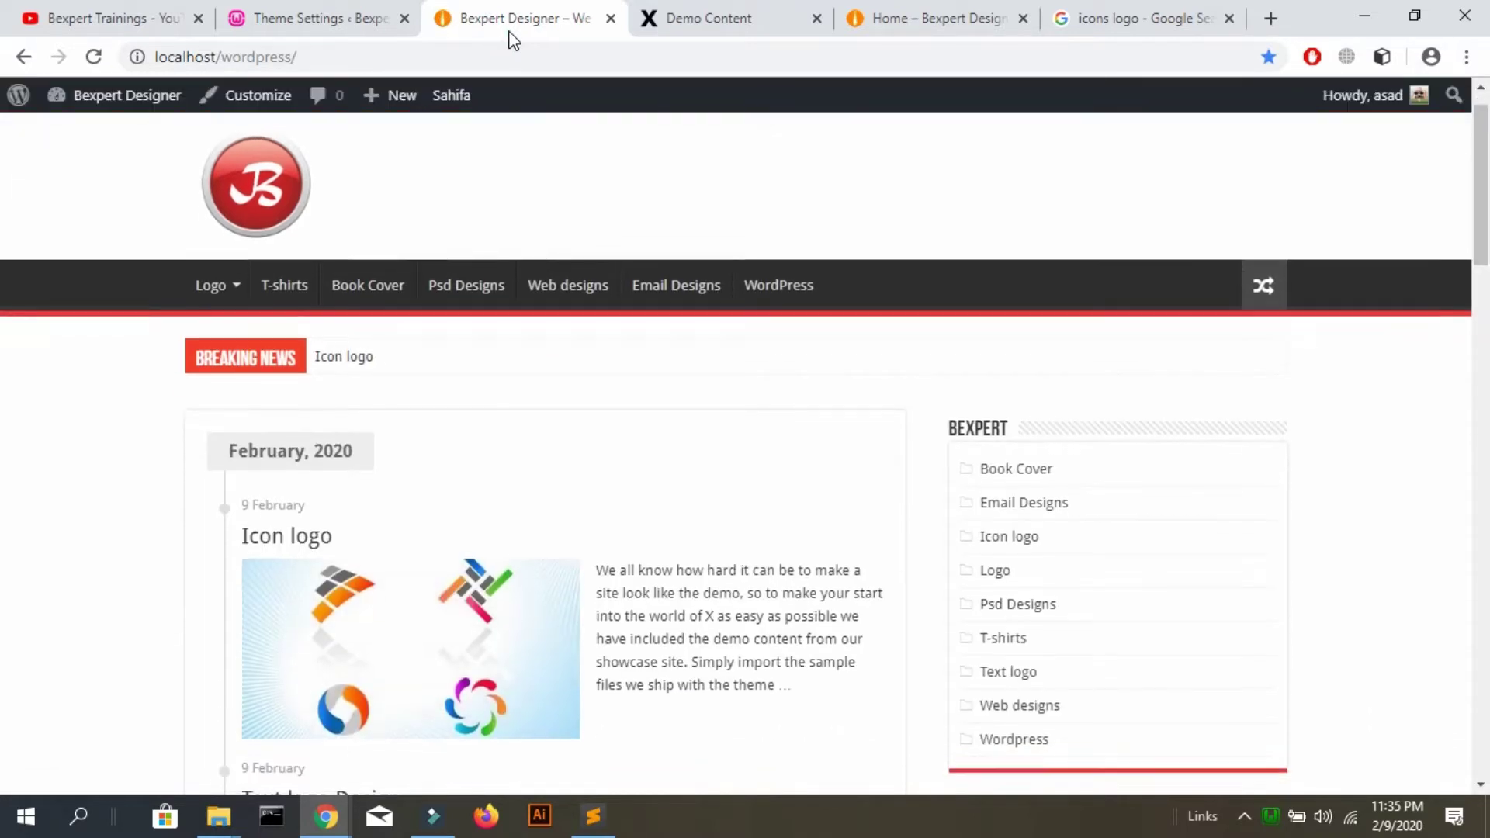
key("Down")
key("Down")
key("Down")
key("Down")
key("Down")
key("Down")
key("Down")
key("Down")
key("Down")
key("Down")
key("Down")
key("Down")
key("Down")
key("Down")
key("Down")
key("Down")
key("Down")
key("Down")
key("Down")
key("Down")
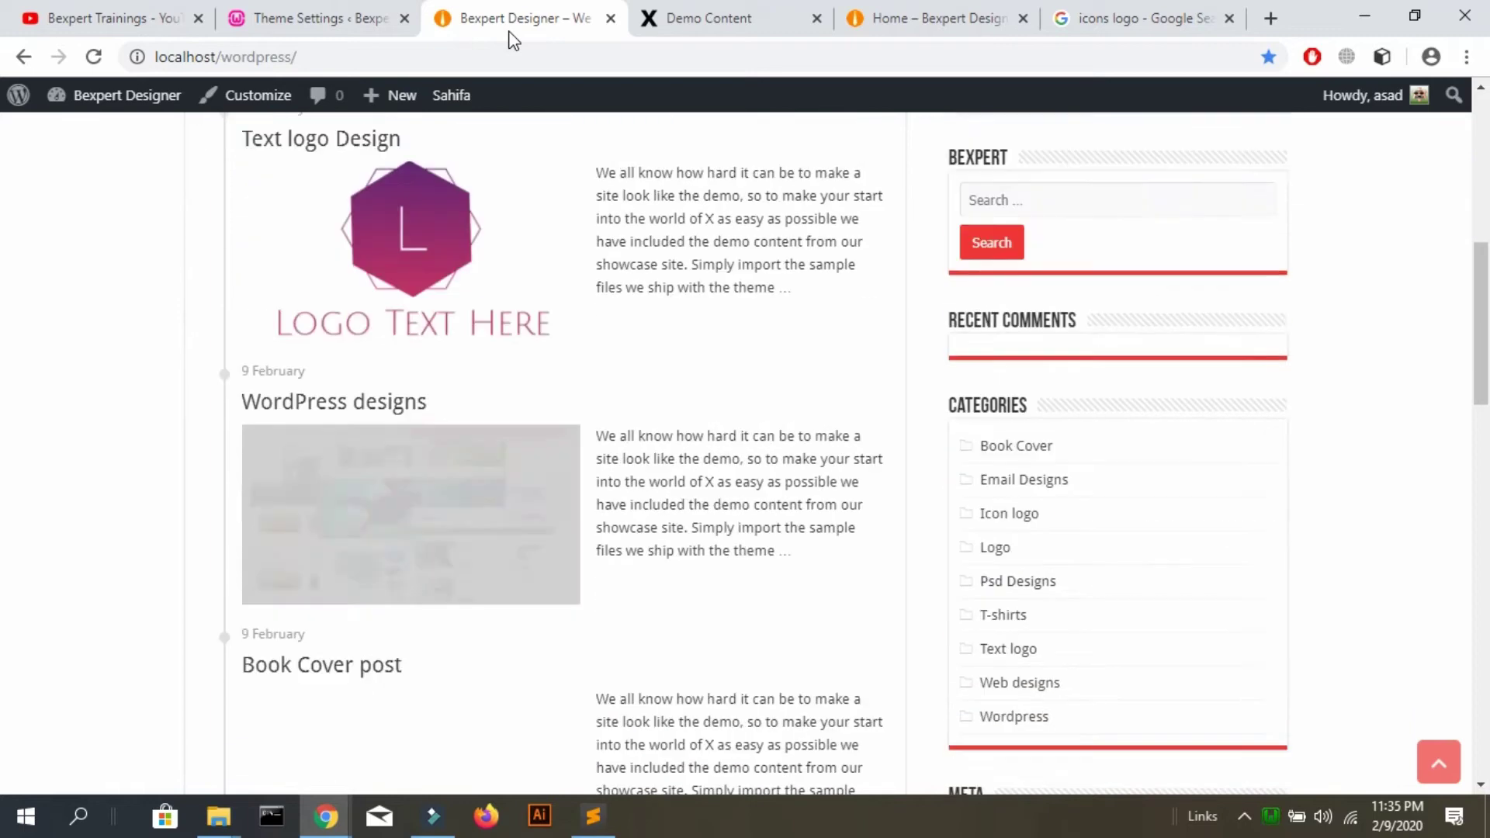
key("Down")
key("Down")
key("Down")
key("Down")
key("Down")
key("Down")
key("Down")
key("Down")
key("Down")
key("Down")
key("Down")
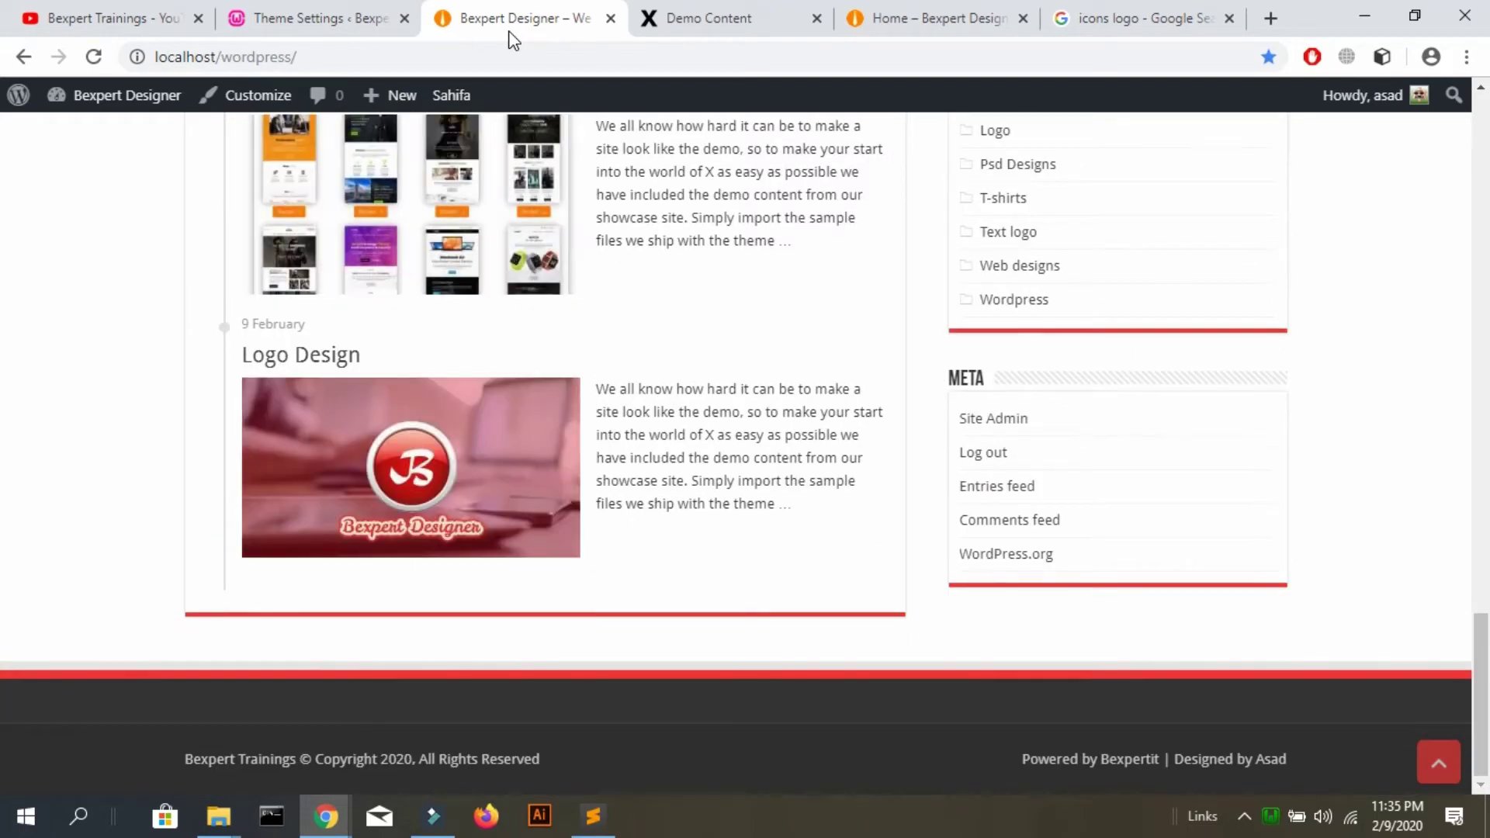
key("Up")
key("Up")
key("Up")
key("Up")
key("Up")
key("Up")
key("Up")
key("Up")
key("Up")
key("Up")
key("Up")
key("Up")
key("Up")
key("Up")
key("Up")
key("Up")
key("Up")
key("Up")
key("Up")
key("Up")
key("Up")
key("Up")
key("Up")
key("Up")
key("Up")
key("Up")
key("Up")
key("Up")
key("Up")
key("Up")
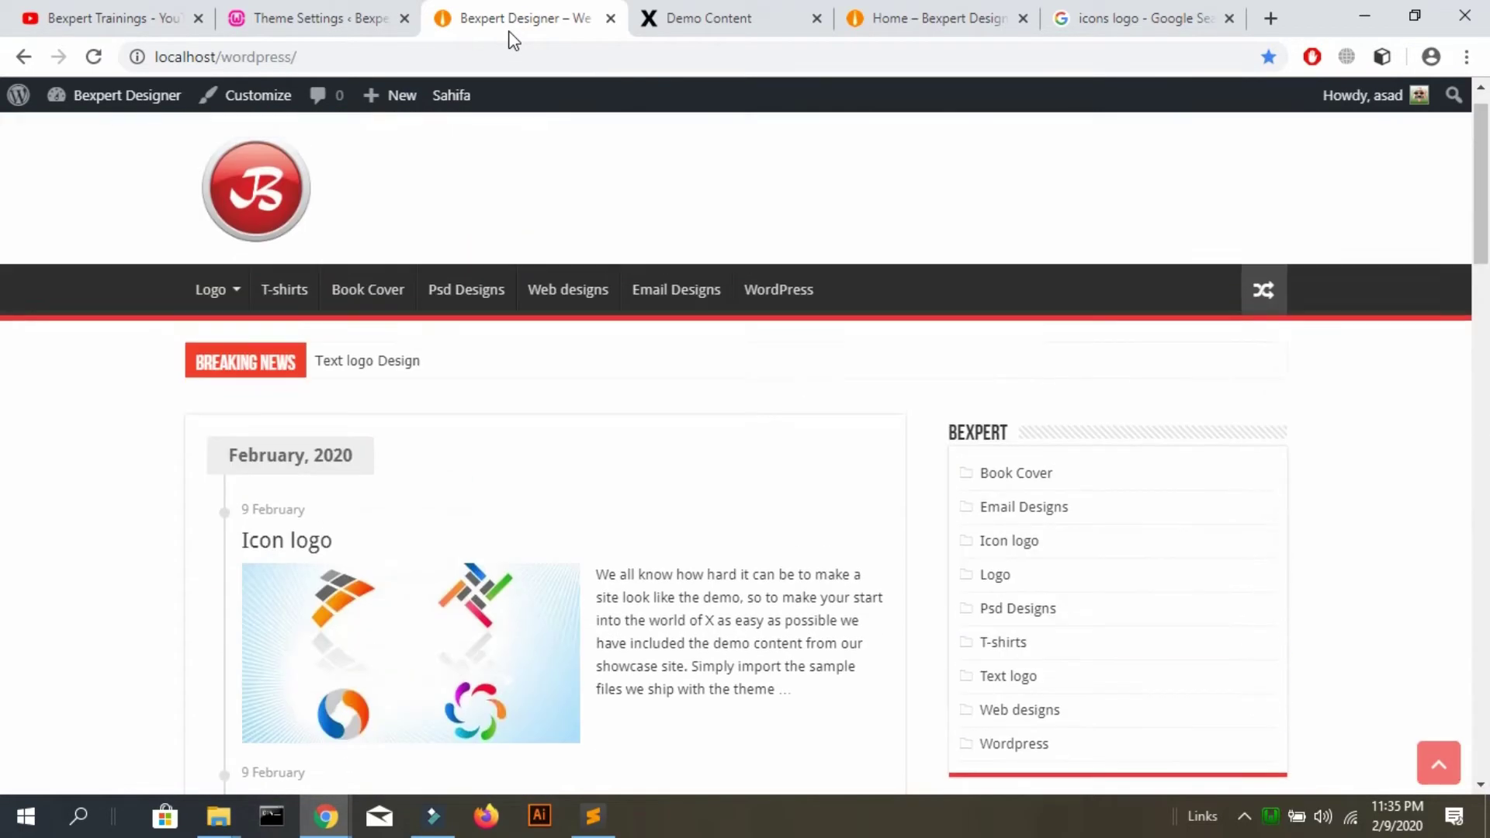
Review the Category, Tag and Author Page Settings in the theme's Archives Settings
left_click(309, 11)
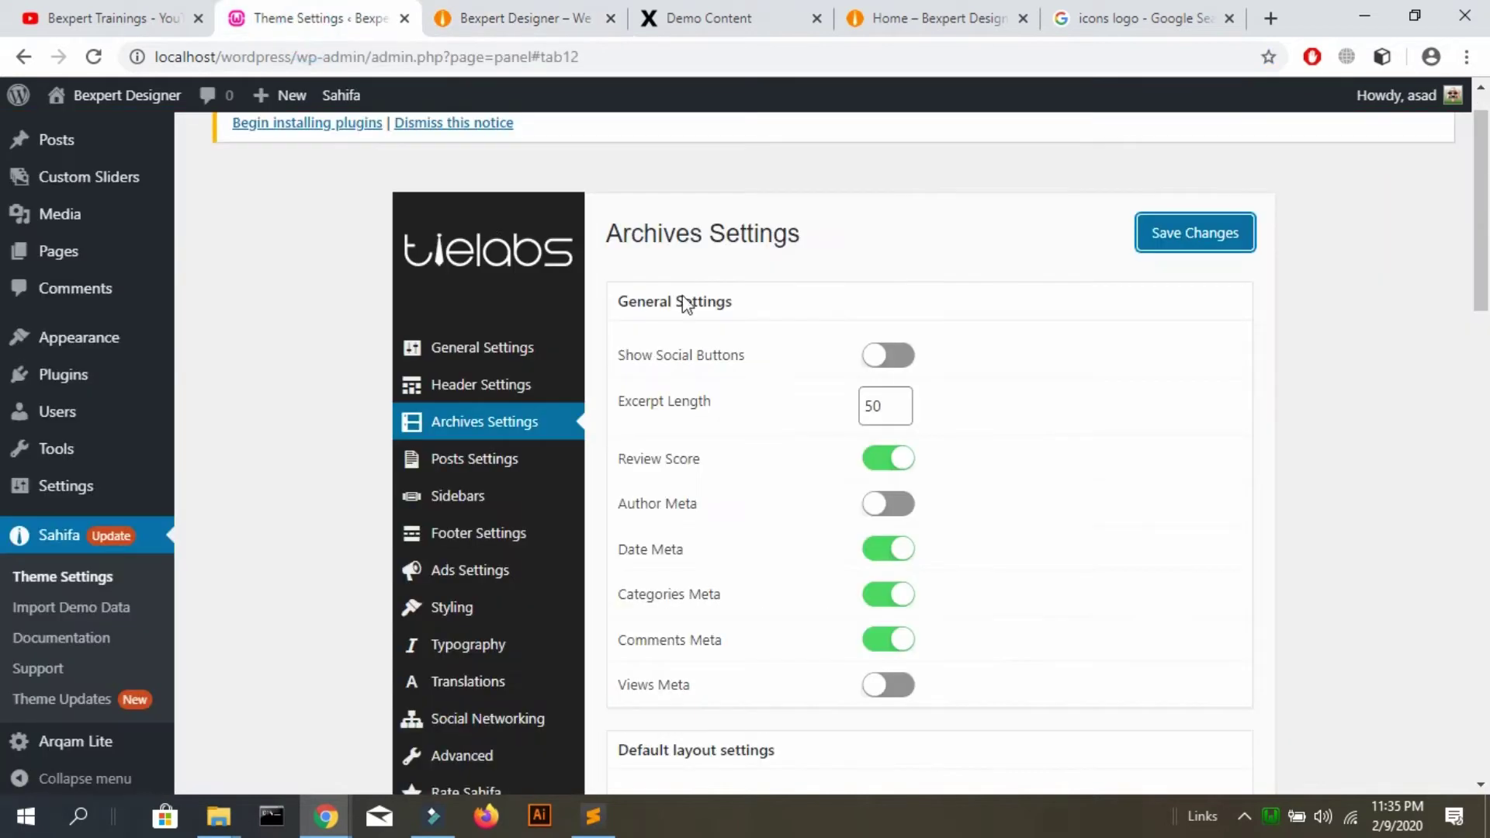
scroll(686, 303, "down", 10)
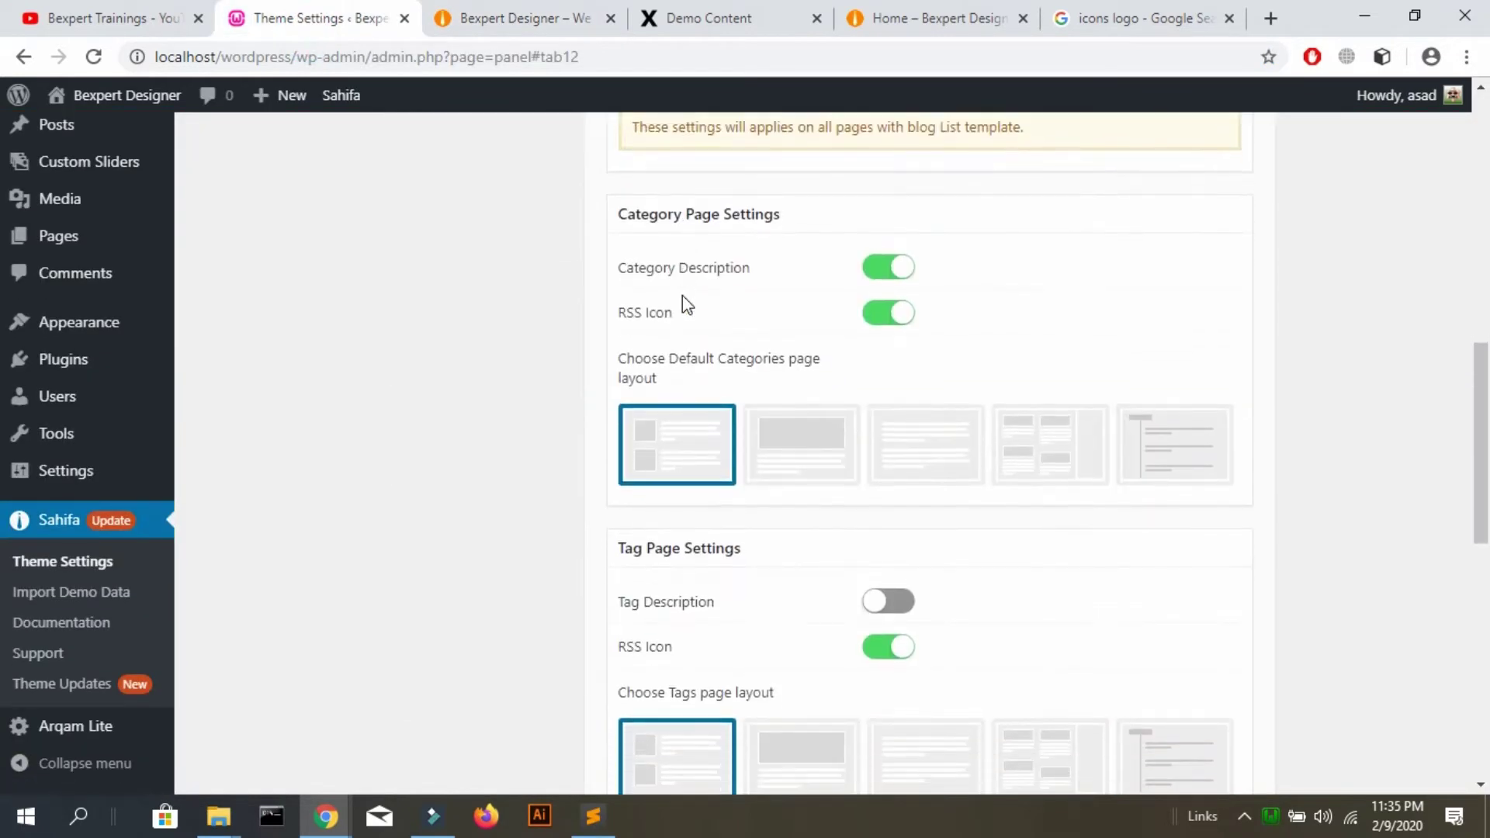
scroll(682, 295, "down", 4)
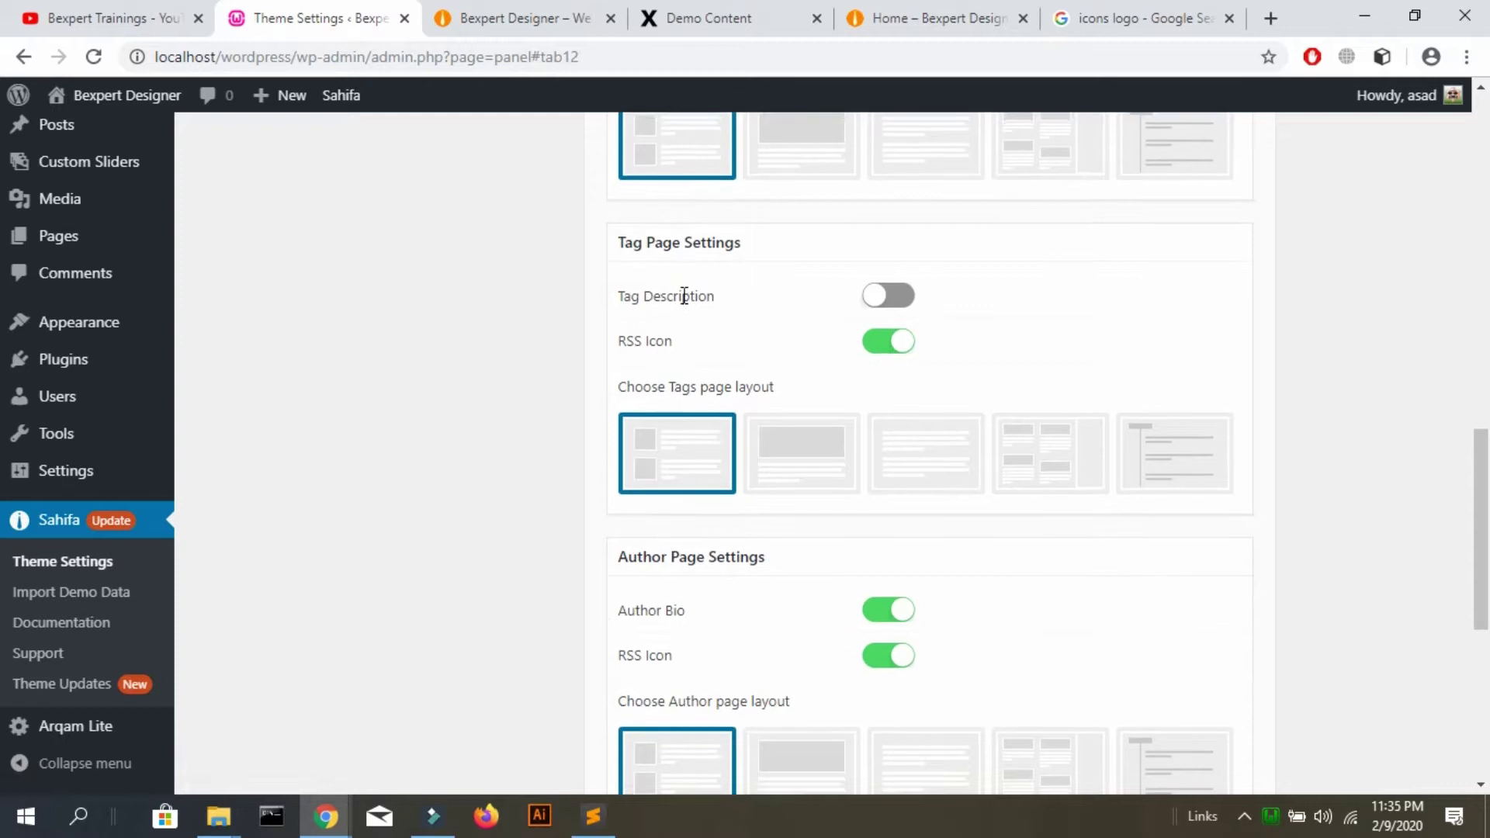
scroll(682, 294, "down", 1)
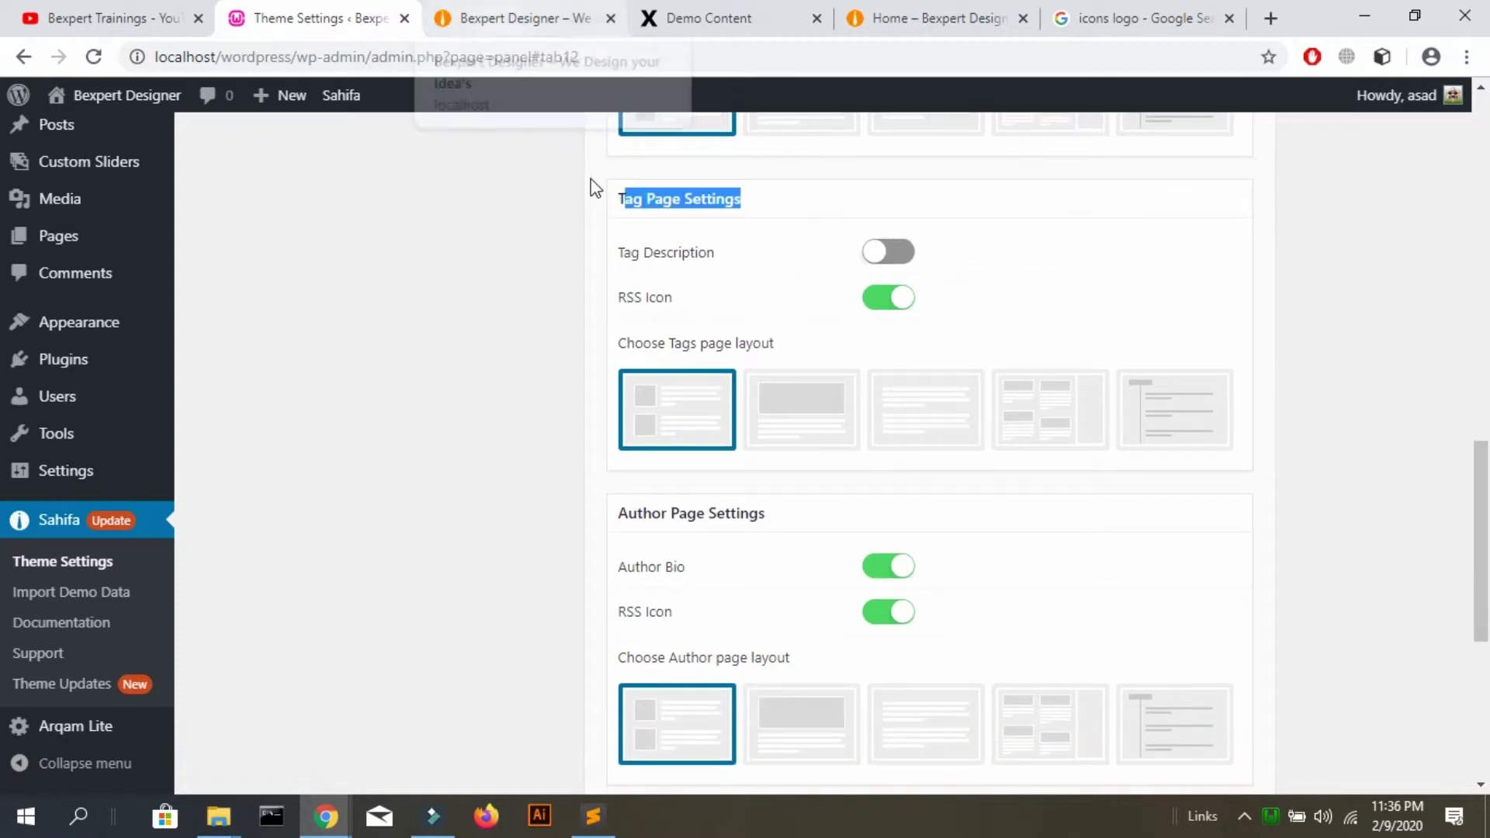
Open the Logo Design post from the homepage and view the archive page of its logo tag
left_click(516, 22)
scroll(517, 22, "down", 8)
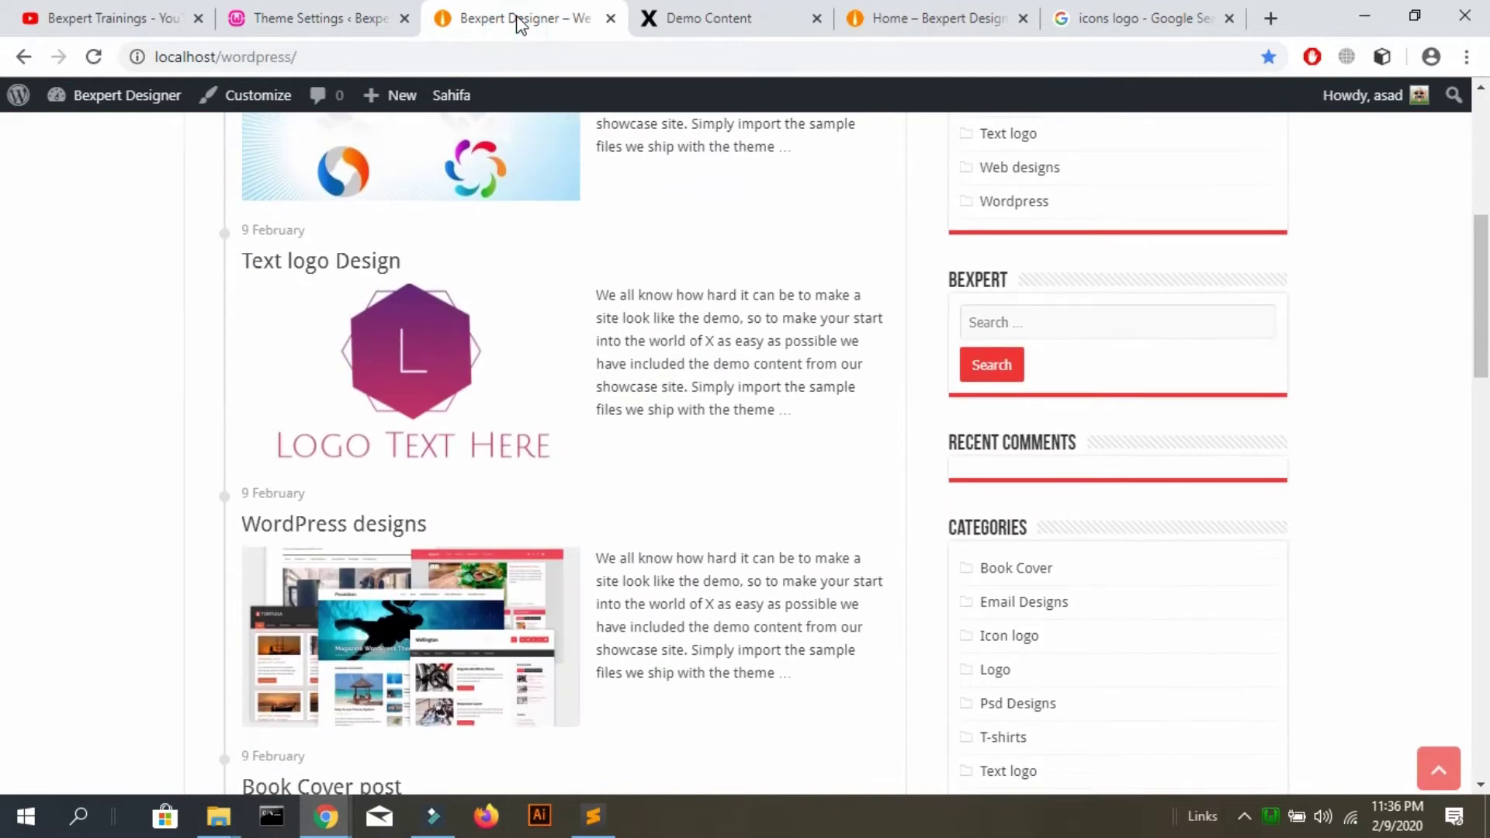
scroll(518, 23, "down", 10)
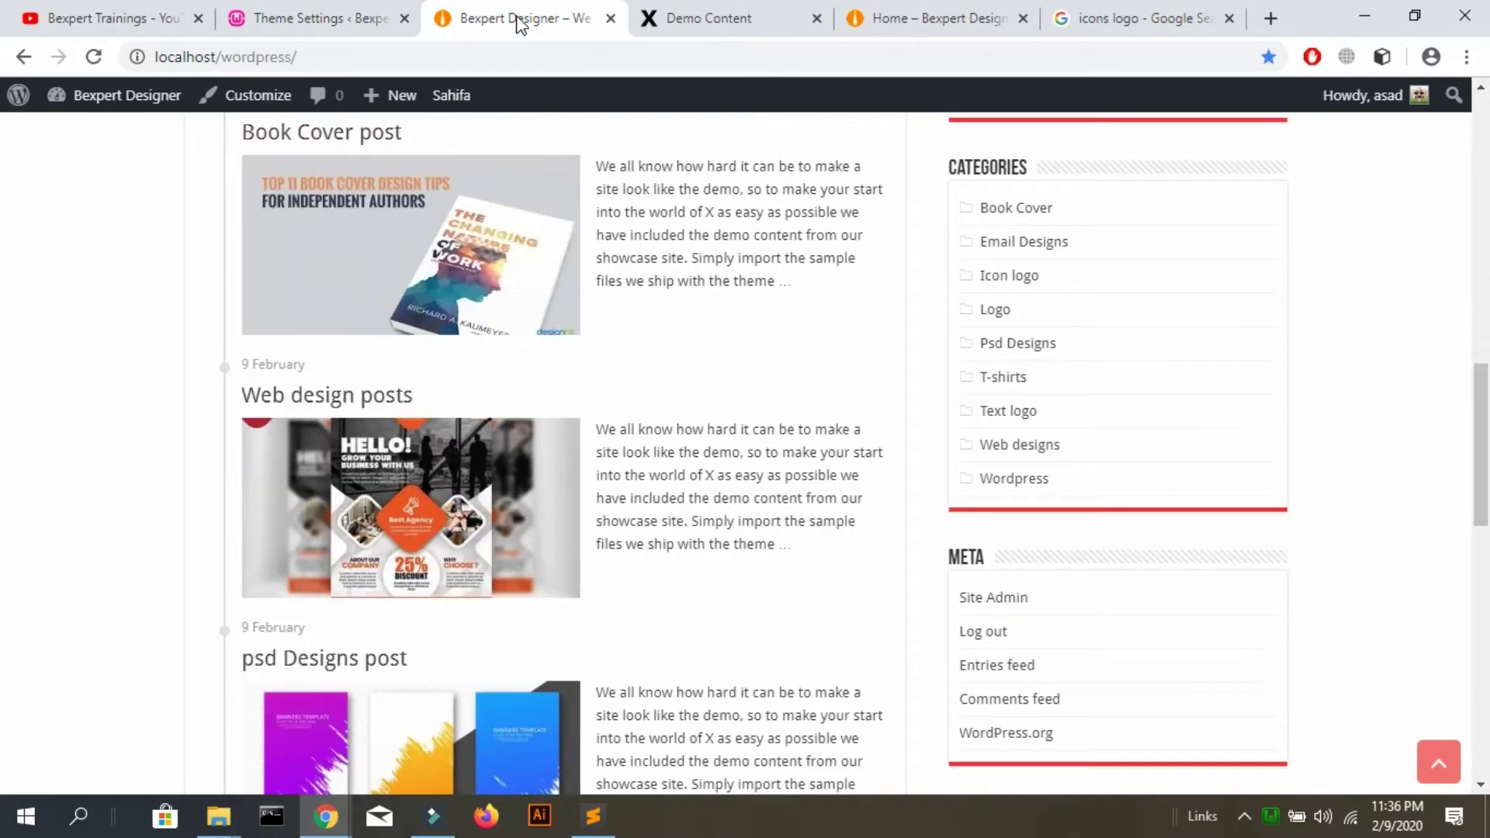
scroll(519, 23, "down", 10)
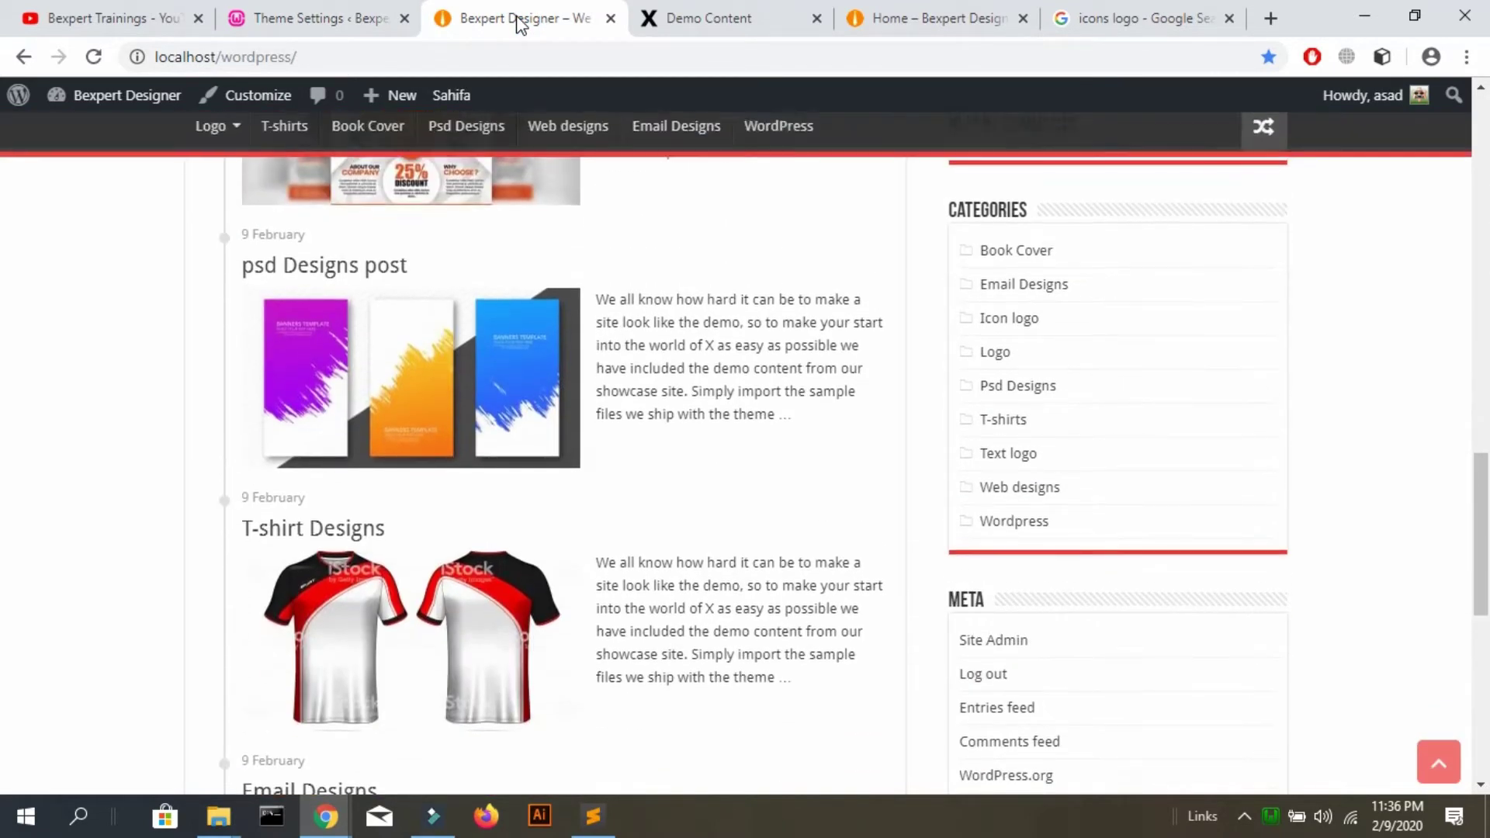
scroll(518, 24, "down", 2)
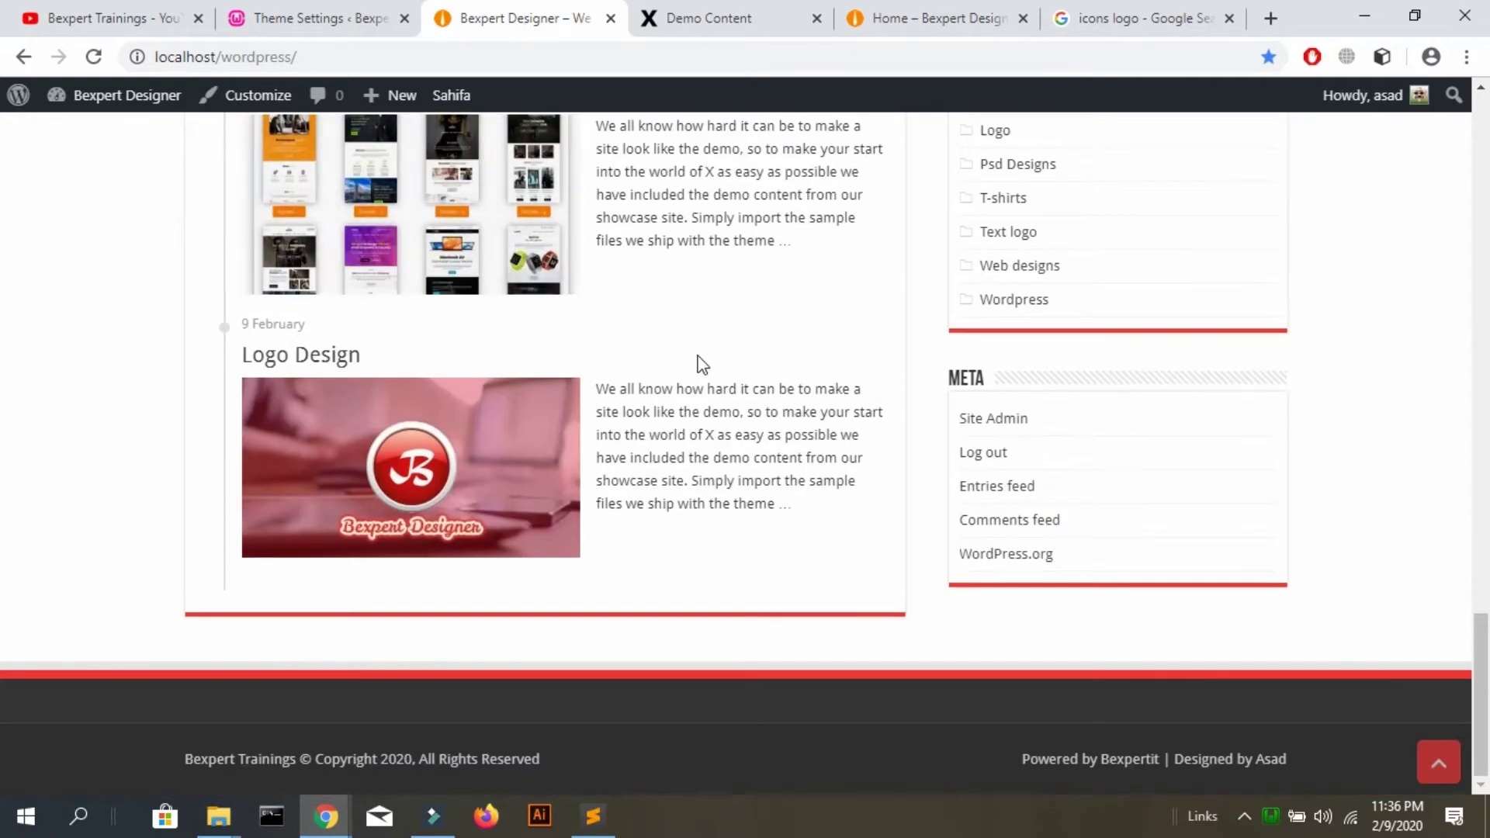
left_click(466, 416)
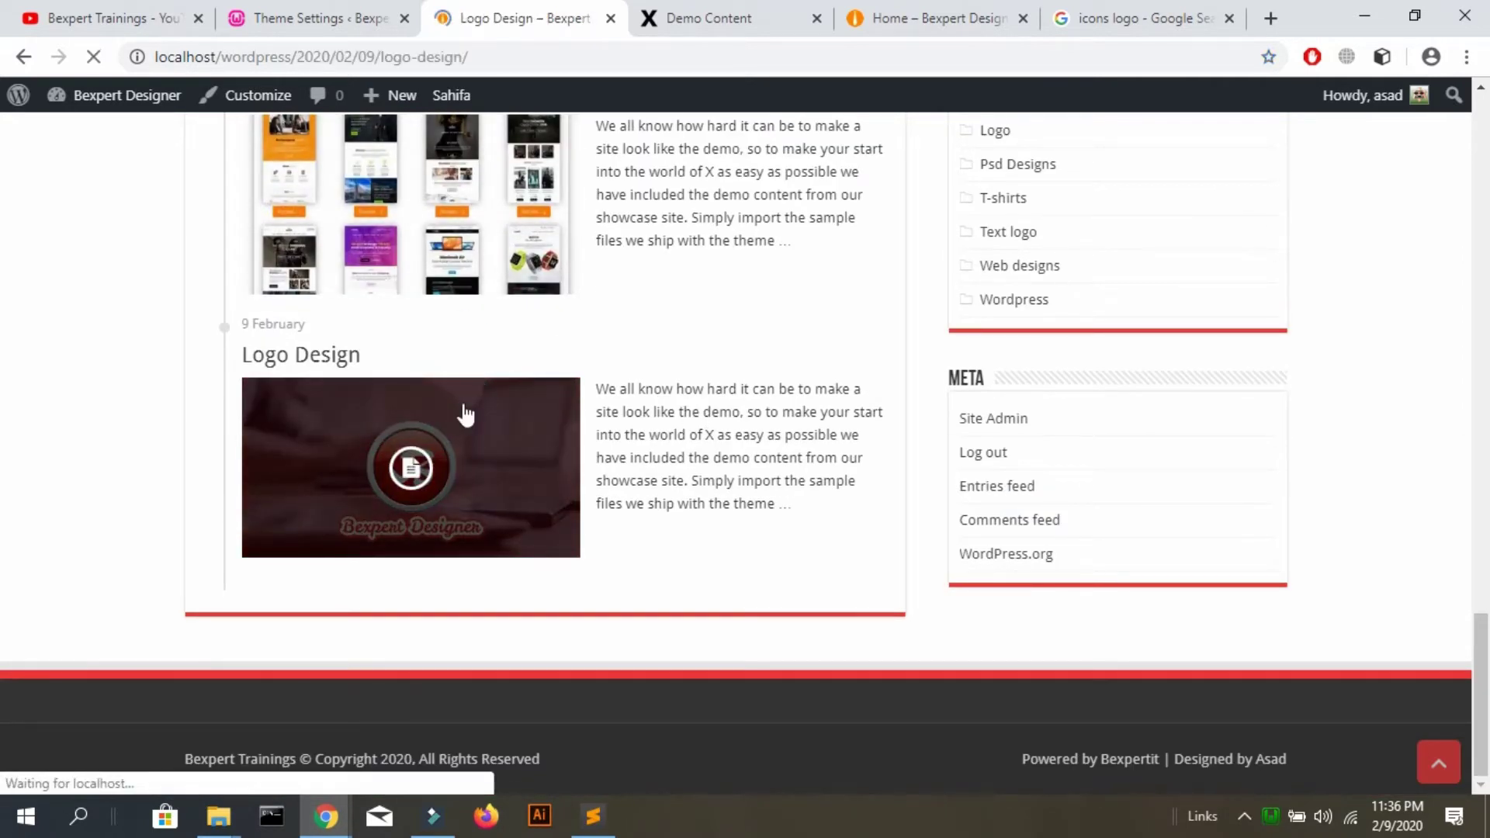
scroll(465, 415, "down", 15)
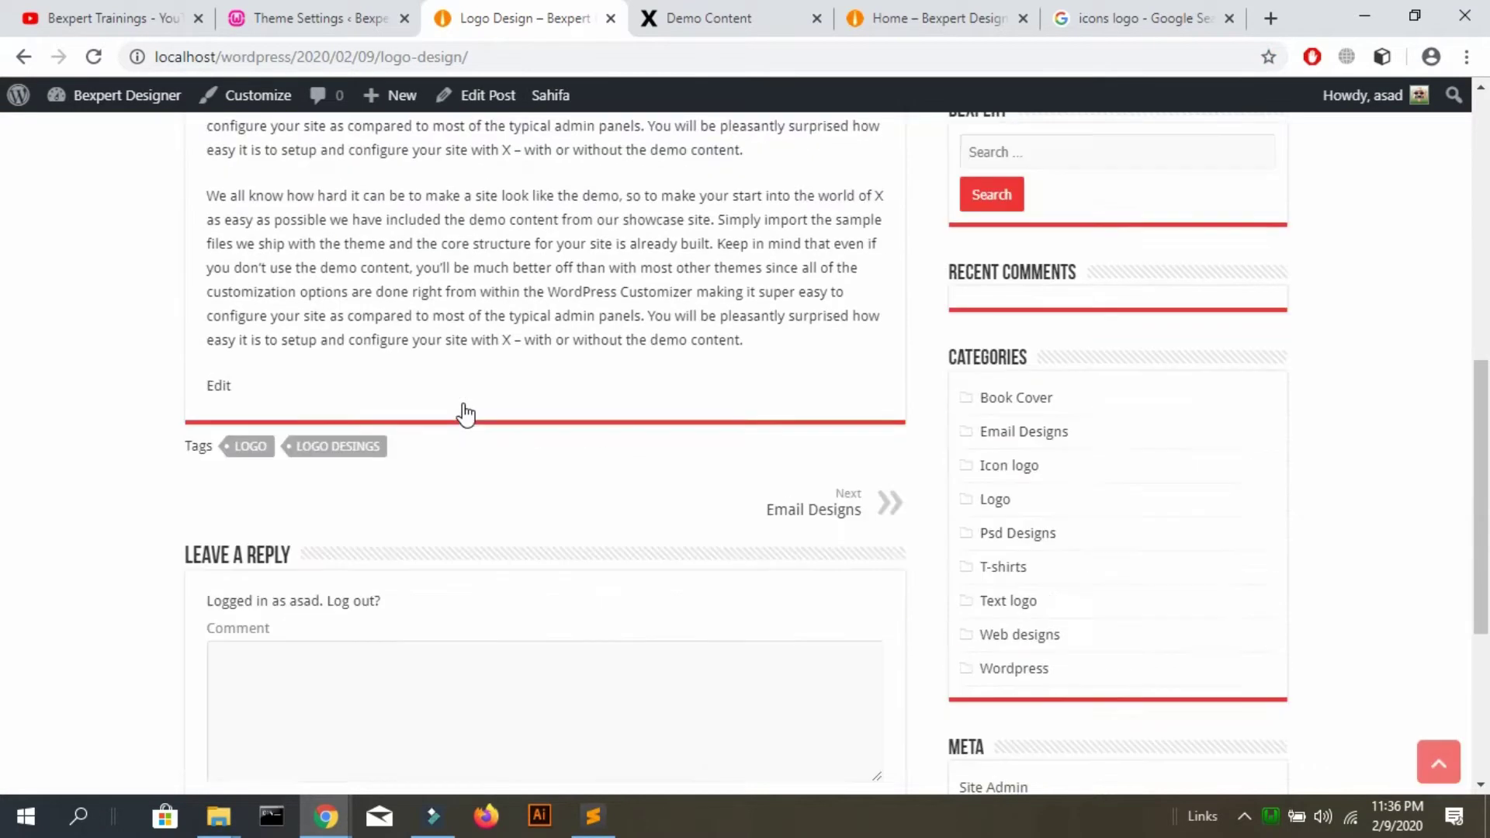
scroll(466, 415, "up", 2)
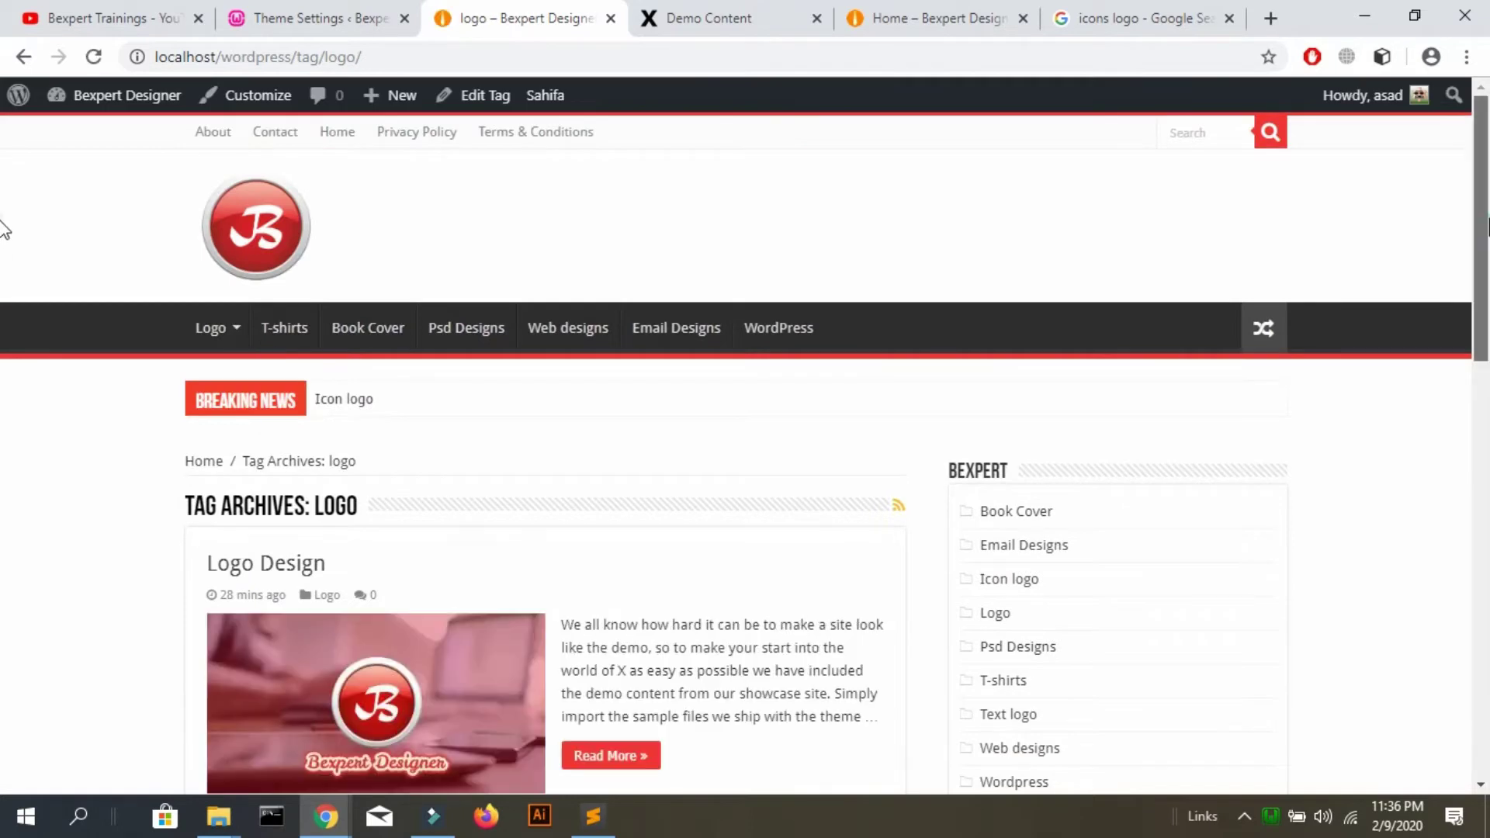
scroll(3, 279, "down", 2)
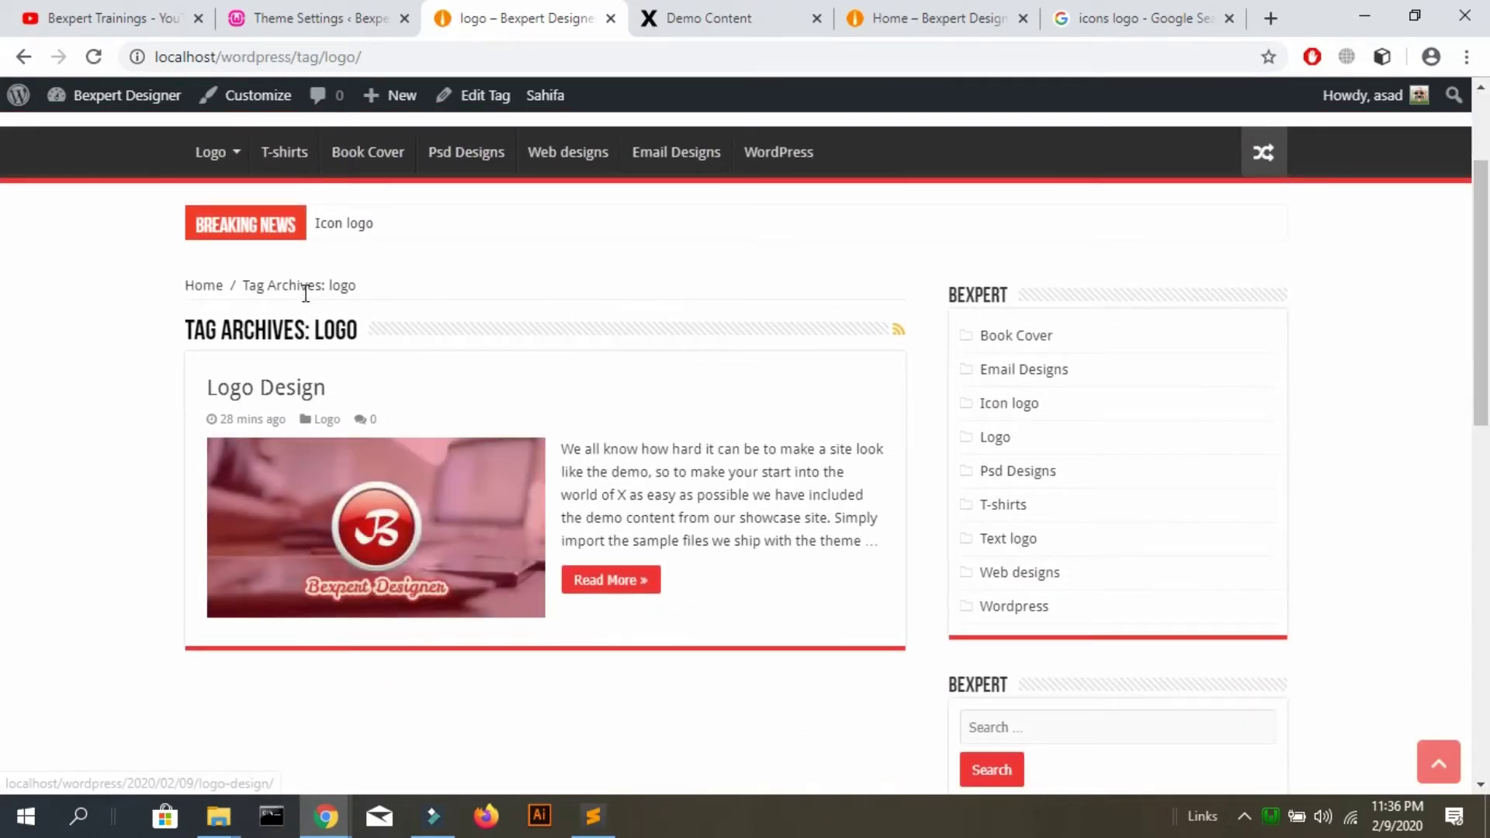
Set the Tags page layout to the multi-column grid, save the theme settings and reload the logo tag archive
left_click(351, 21)
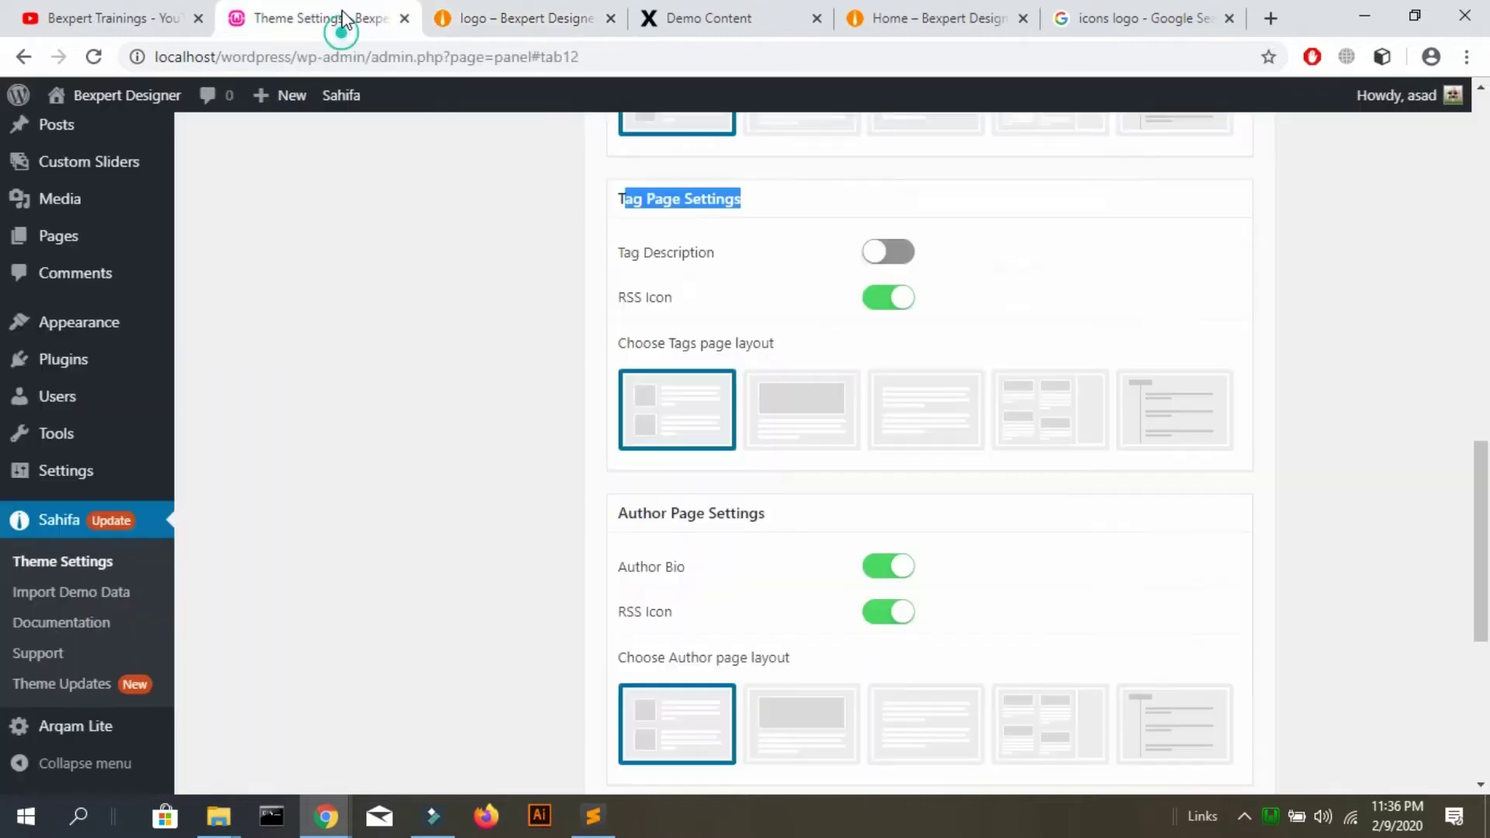
left_click(1038, 412)
left_click_drag(1478, 493, 1487, 143)
left_click(1205, 259)
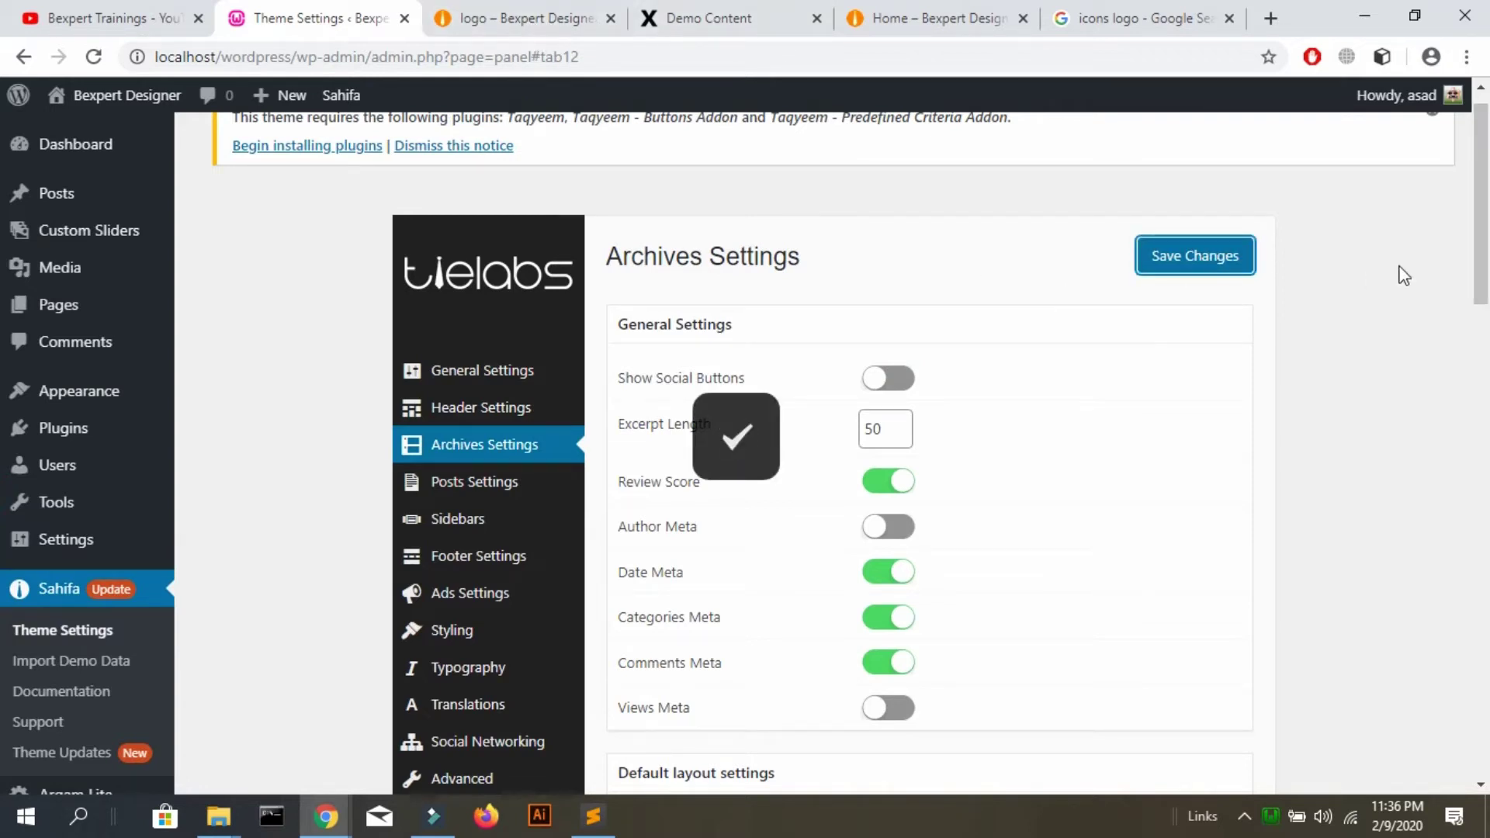
left_click(496, 17)
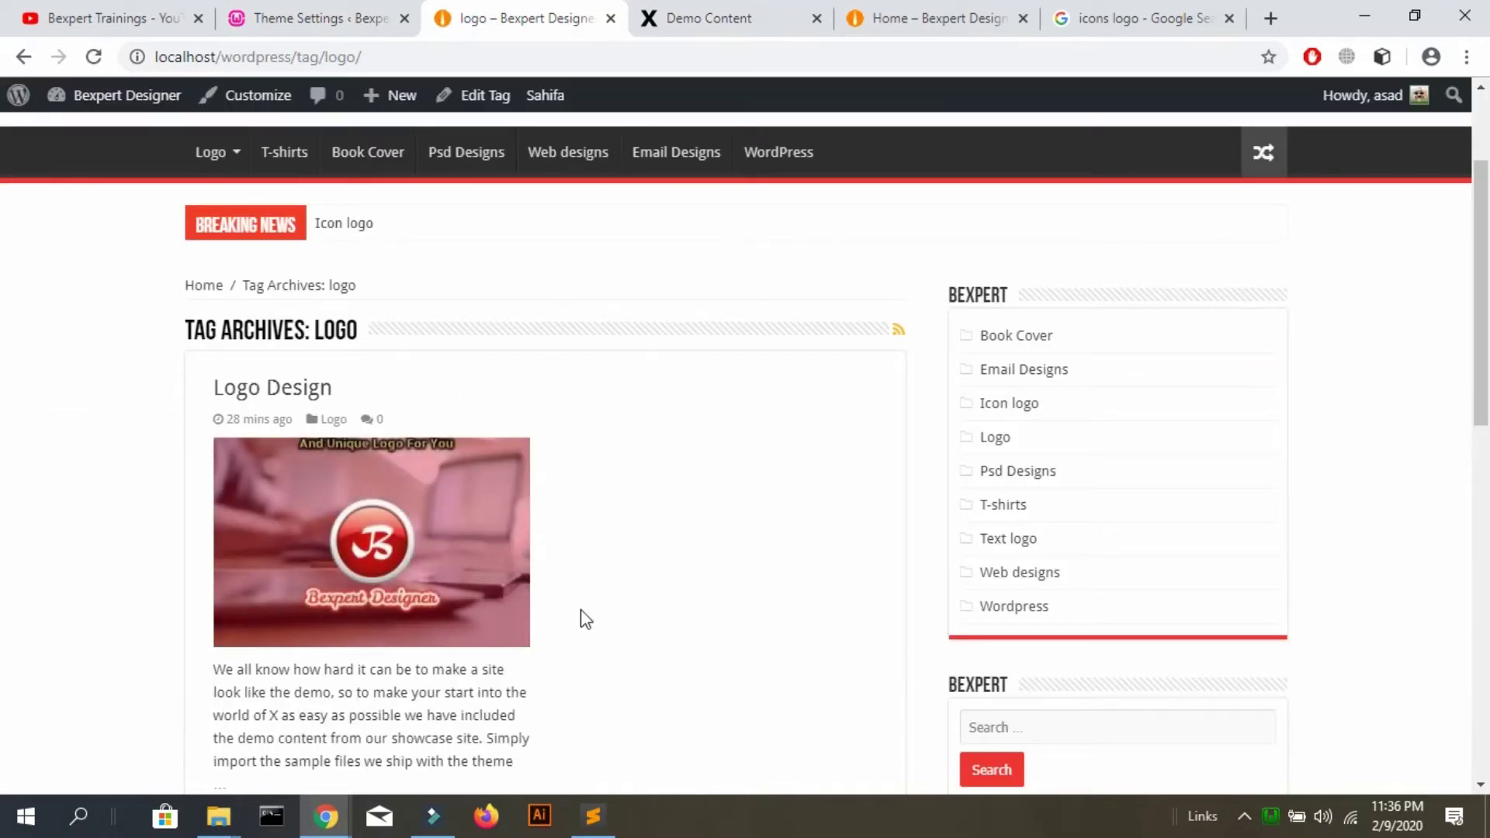
Examine the post layout on the logo tag archive and return to the homepage
scroll(379, 555, "down", 5)
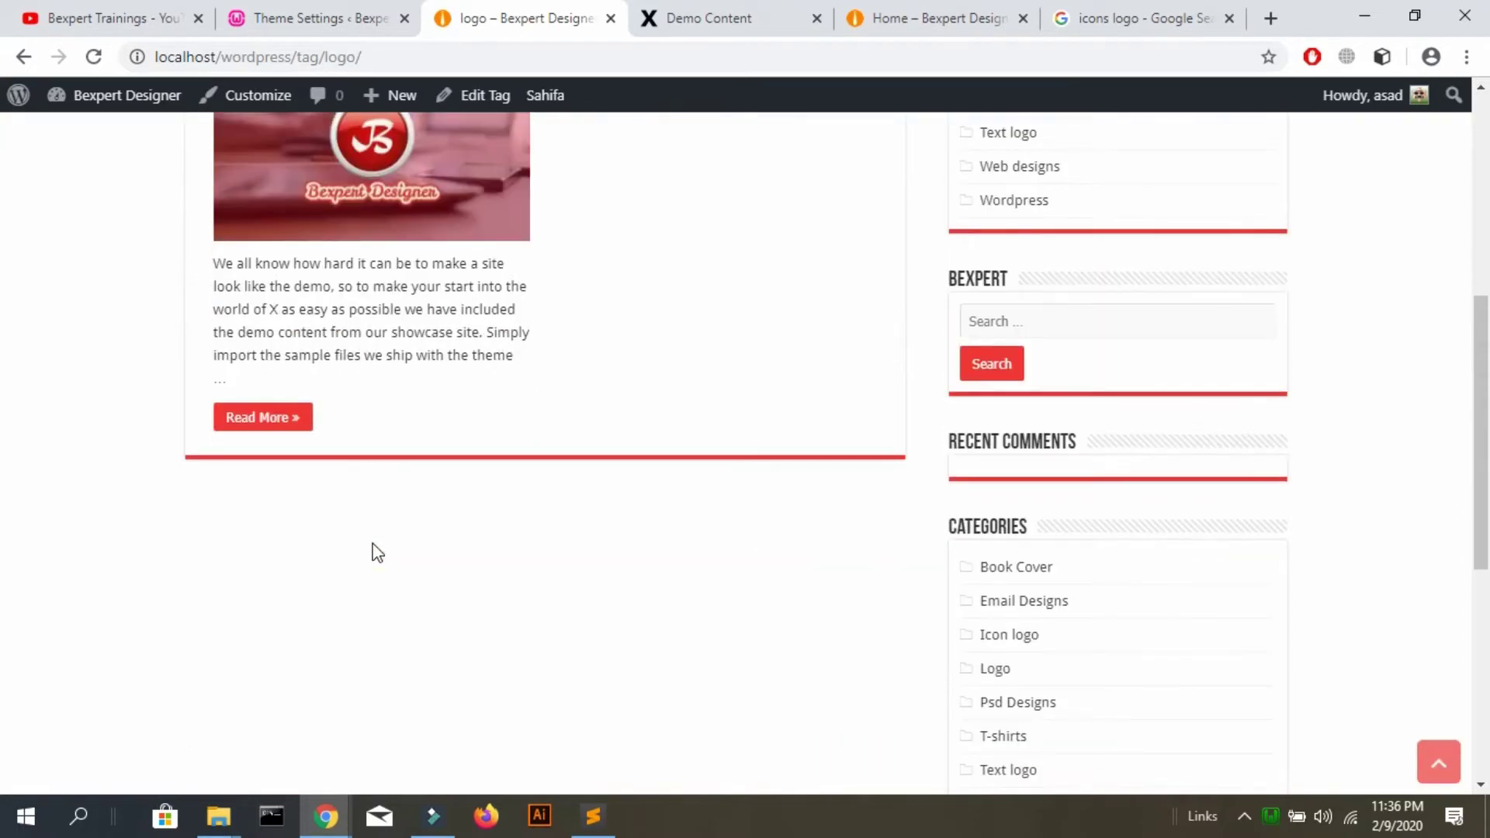
scroll(378, 554, "up", 6)
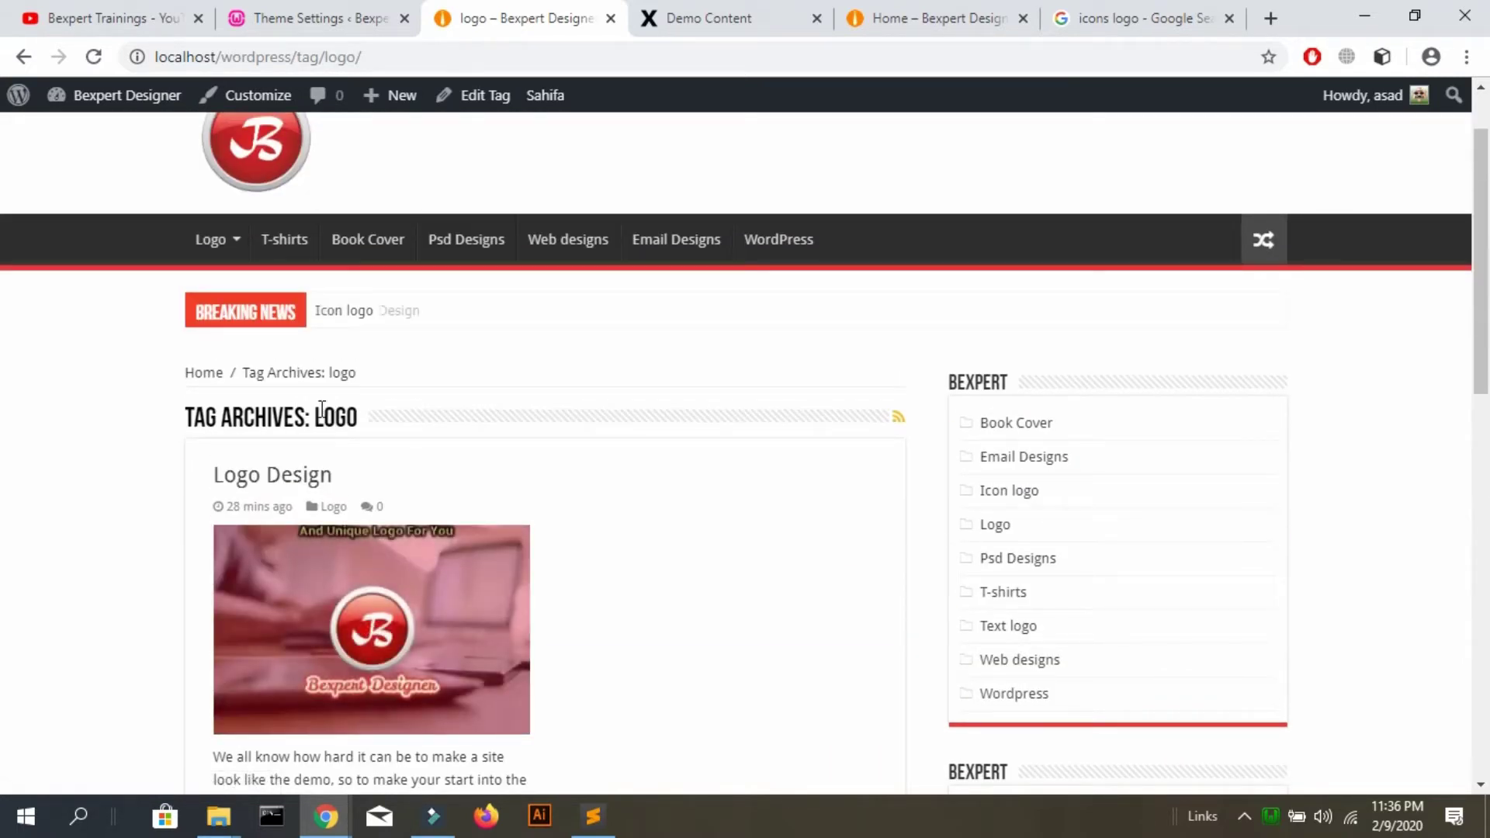
scroll(743, 517, "down", 2)
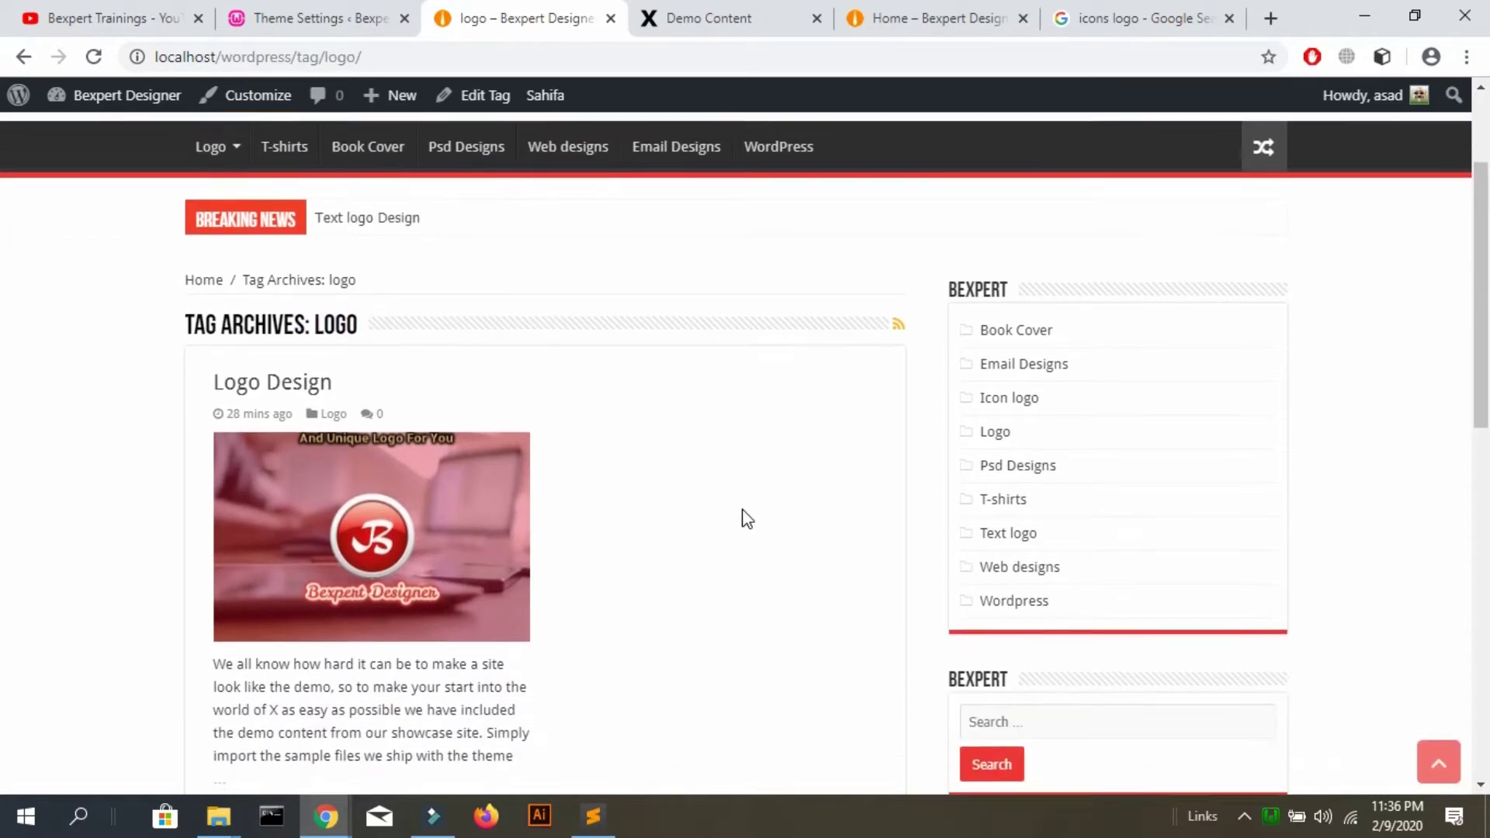
scroll(575, 548, "down", 2)
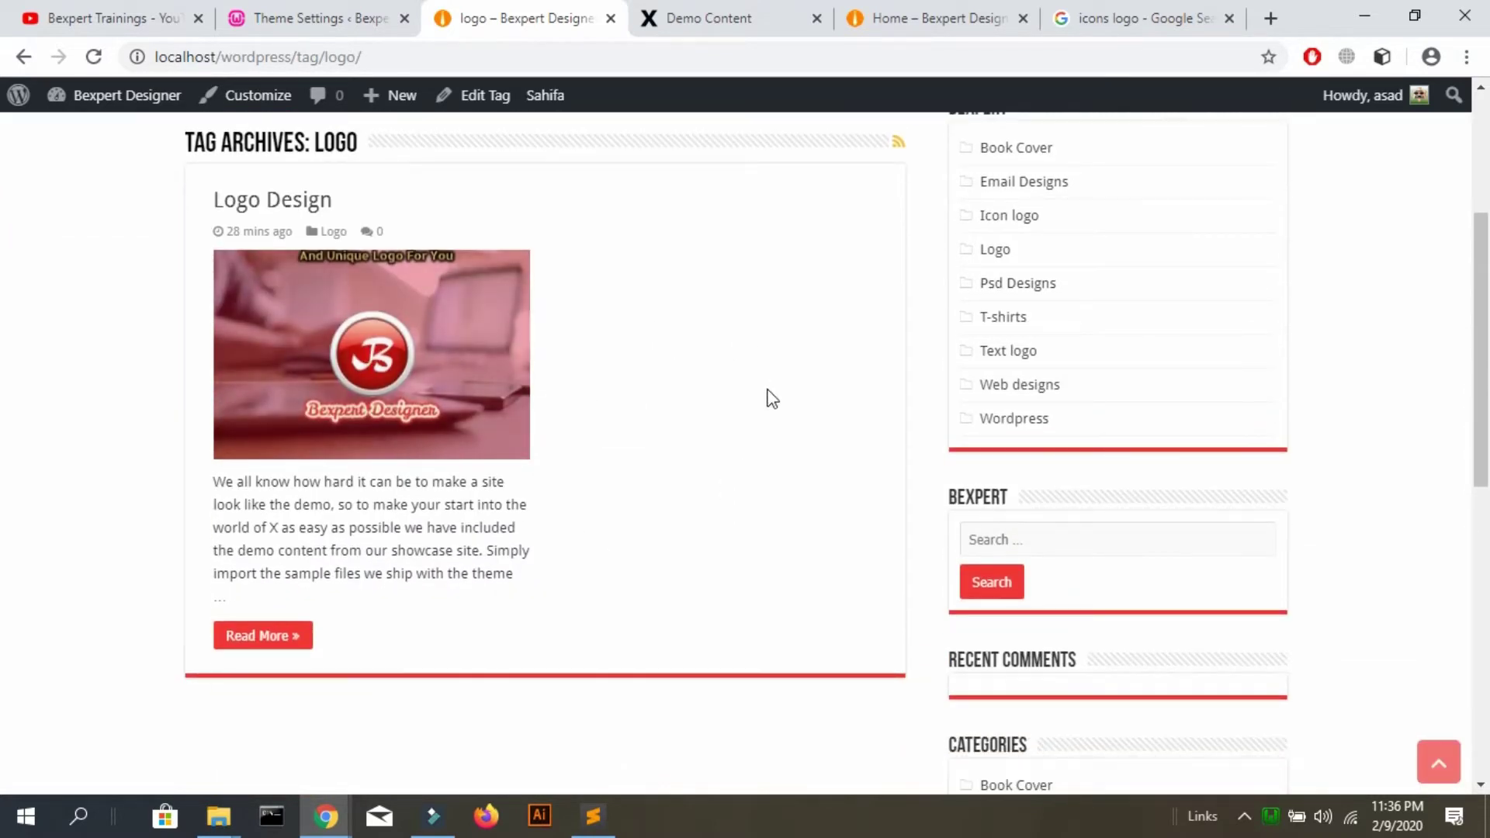
scroll(863, 249, "up", 4)
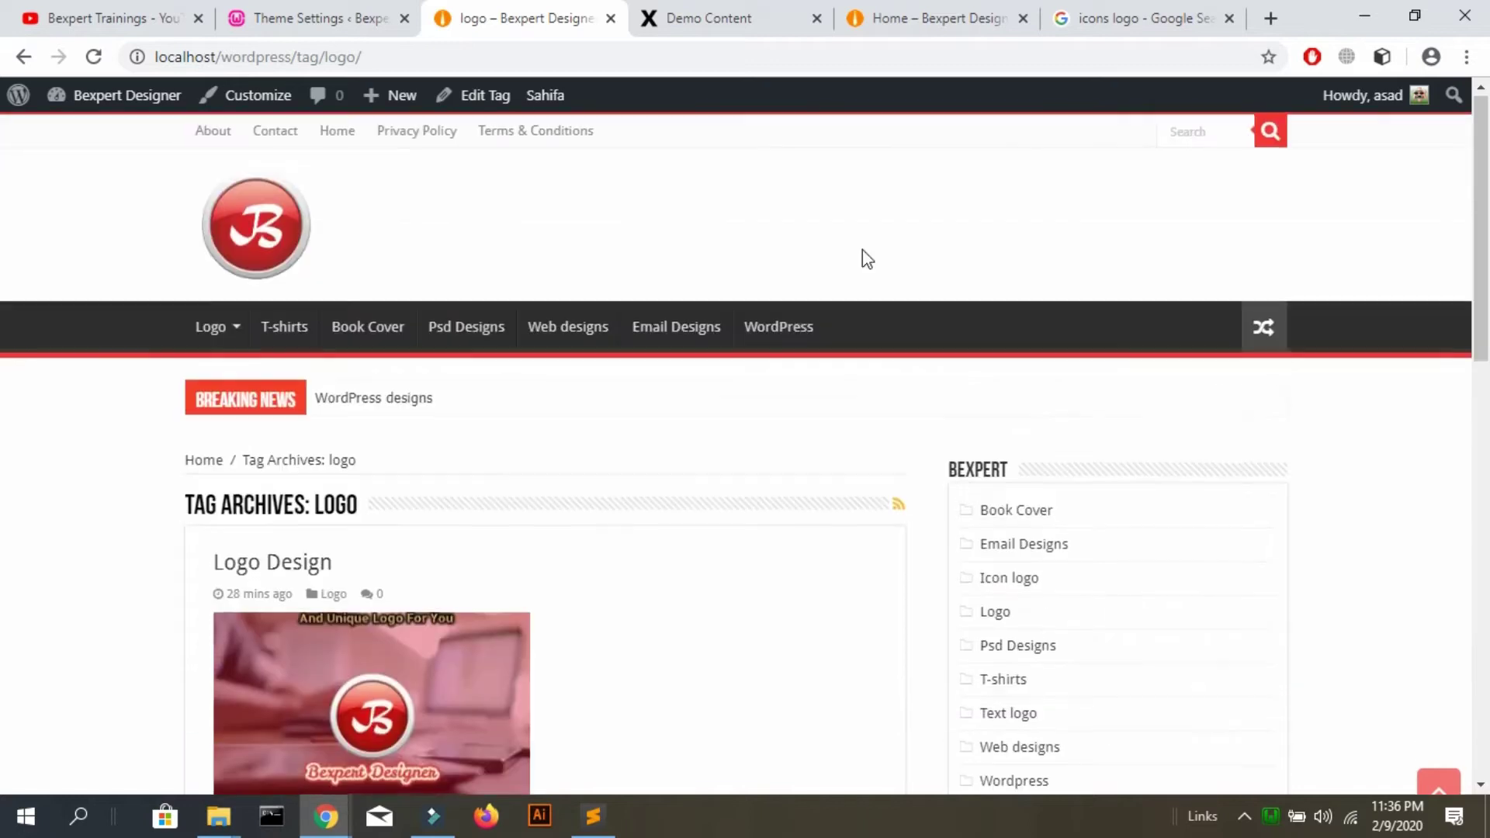
left_click(277, 204)
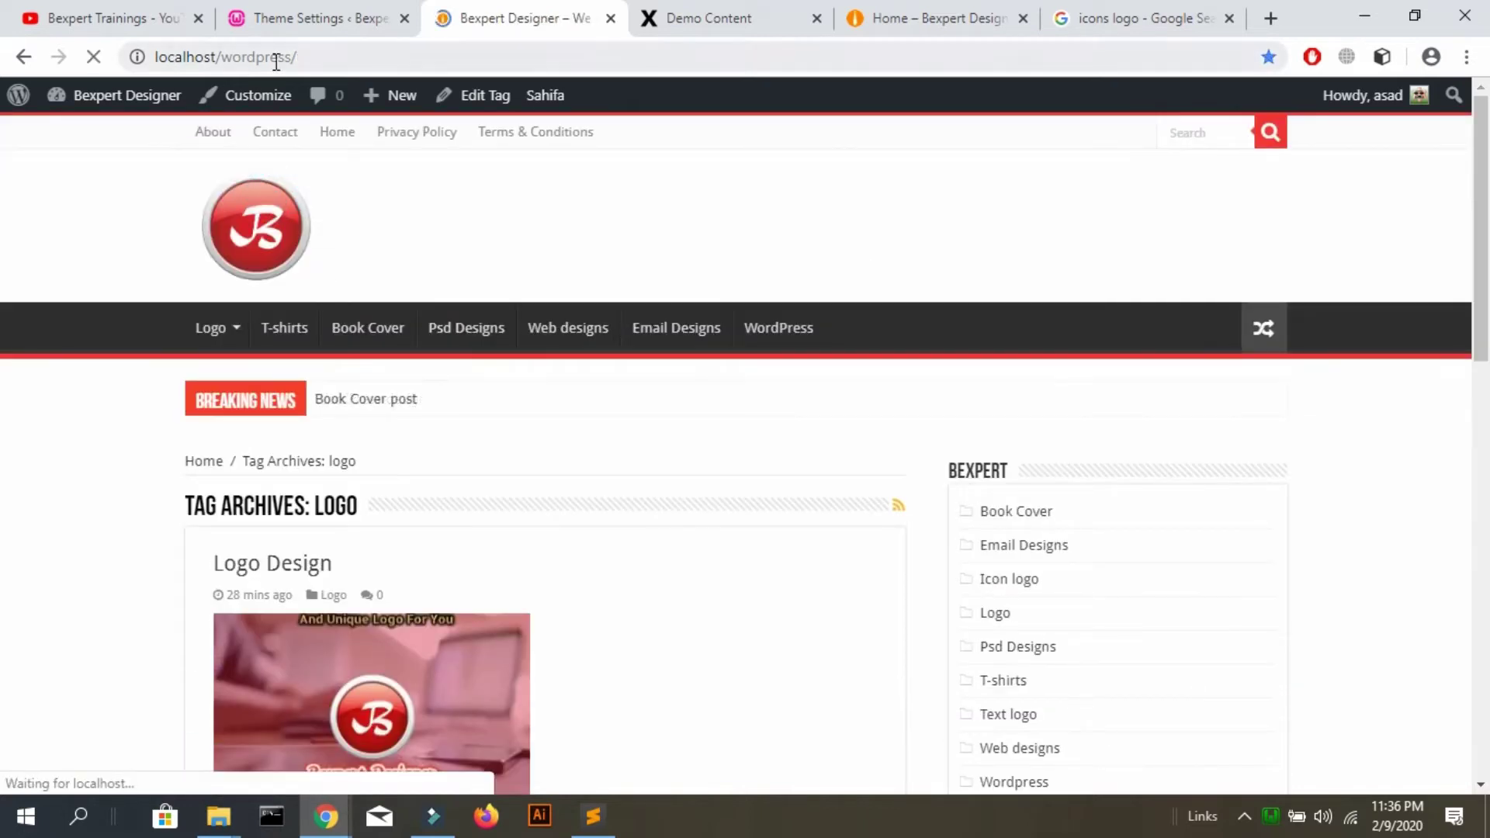
Set the default layout in the theme's Archives Settings to the large image above the text and save the settings
left_click(301, 18)
left_click_drag(1484, 228, 1480, 366)
left_click(836, 377)
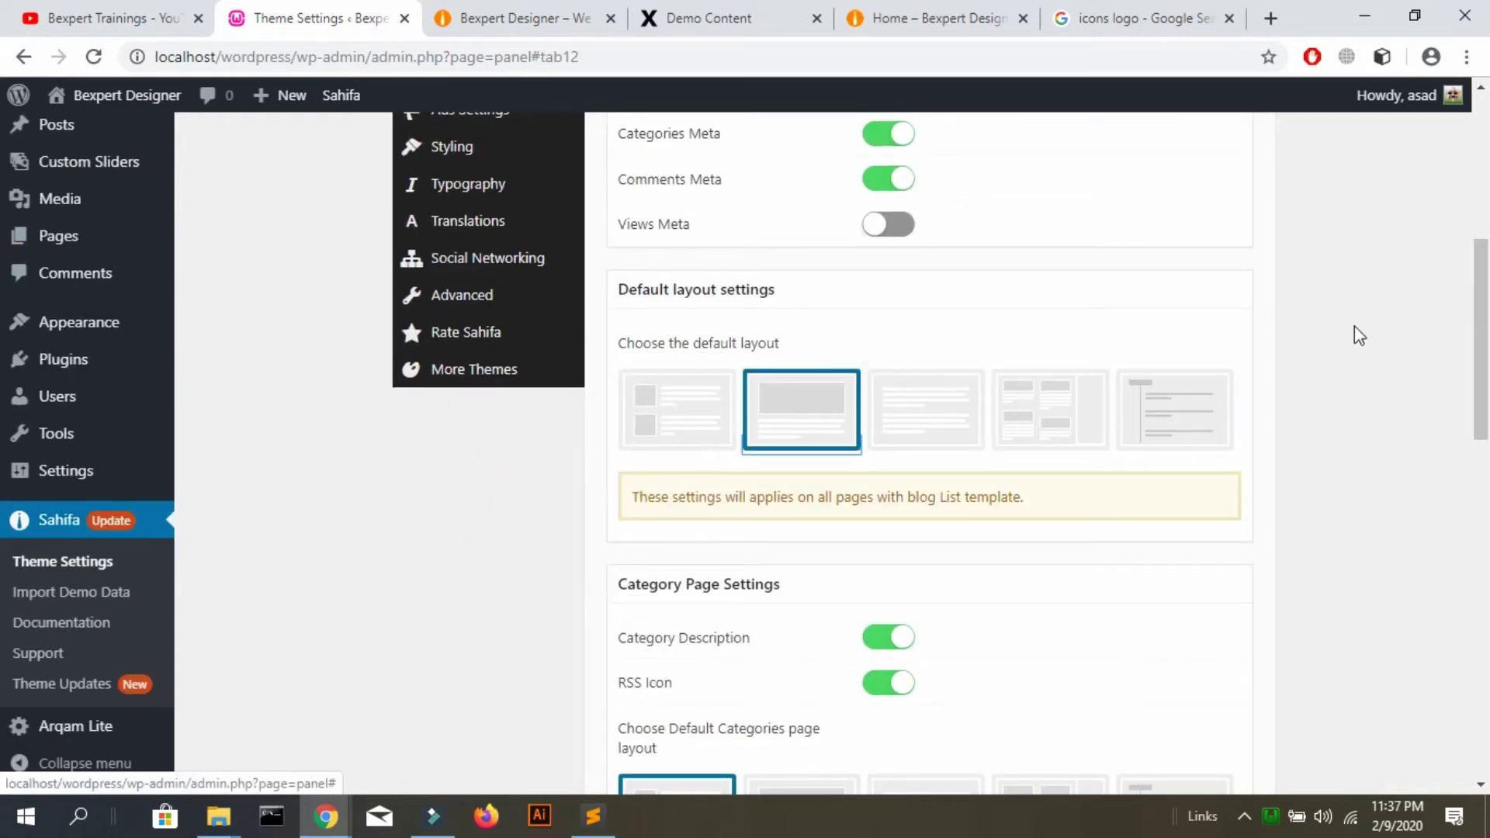
left_click_drag(1483, 334, 1481, 181)
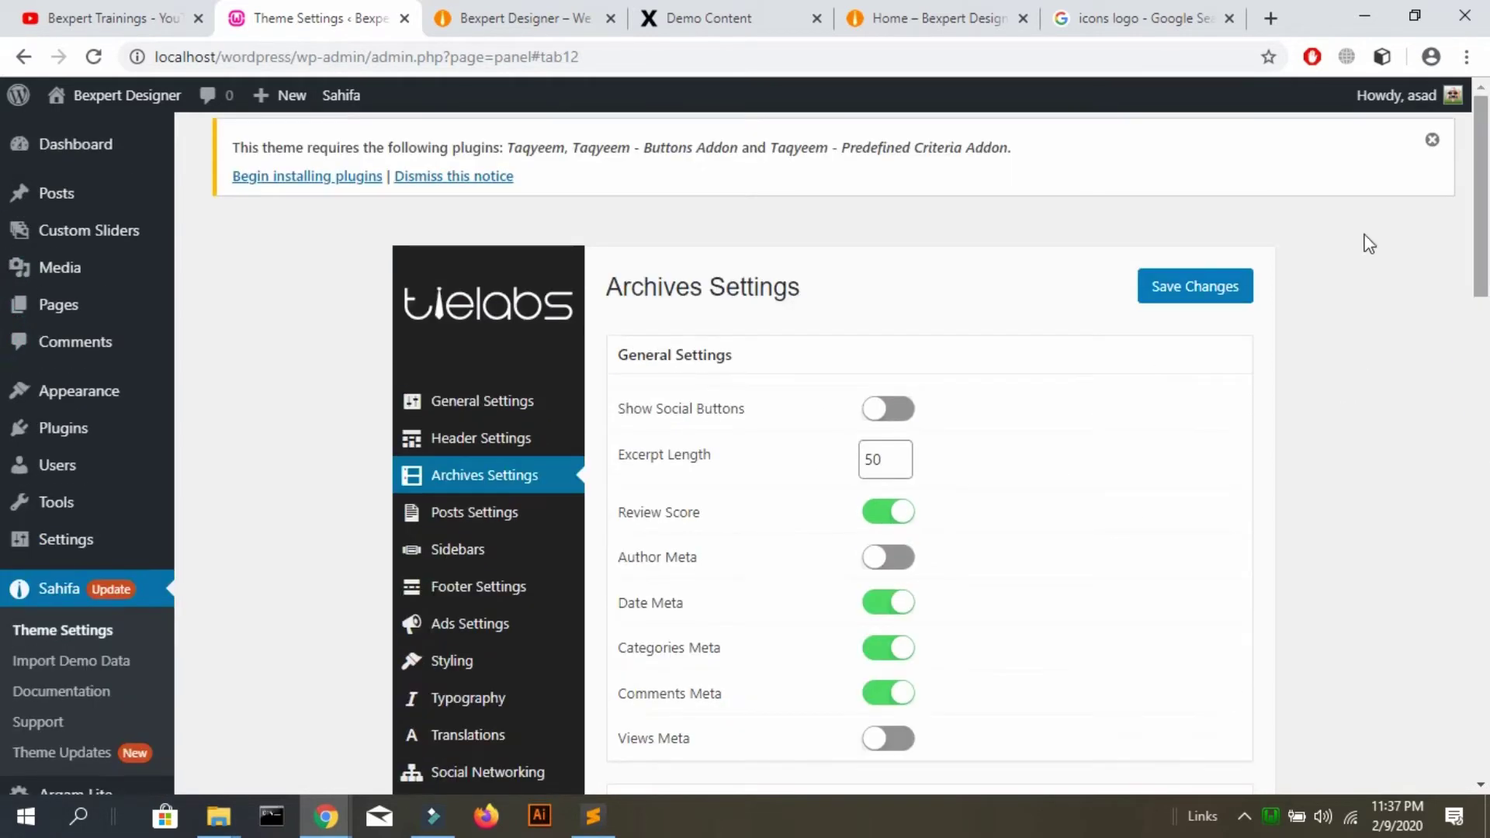
left_click(1179, 295)
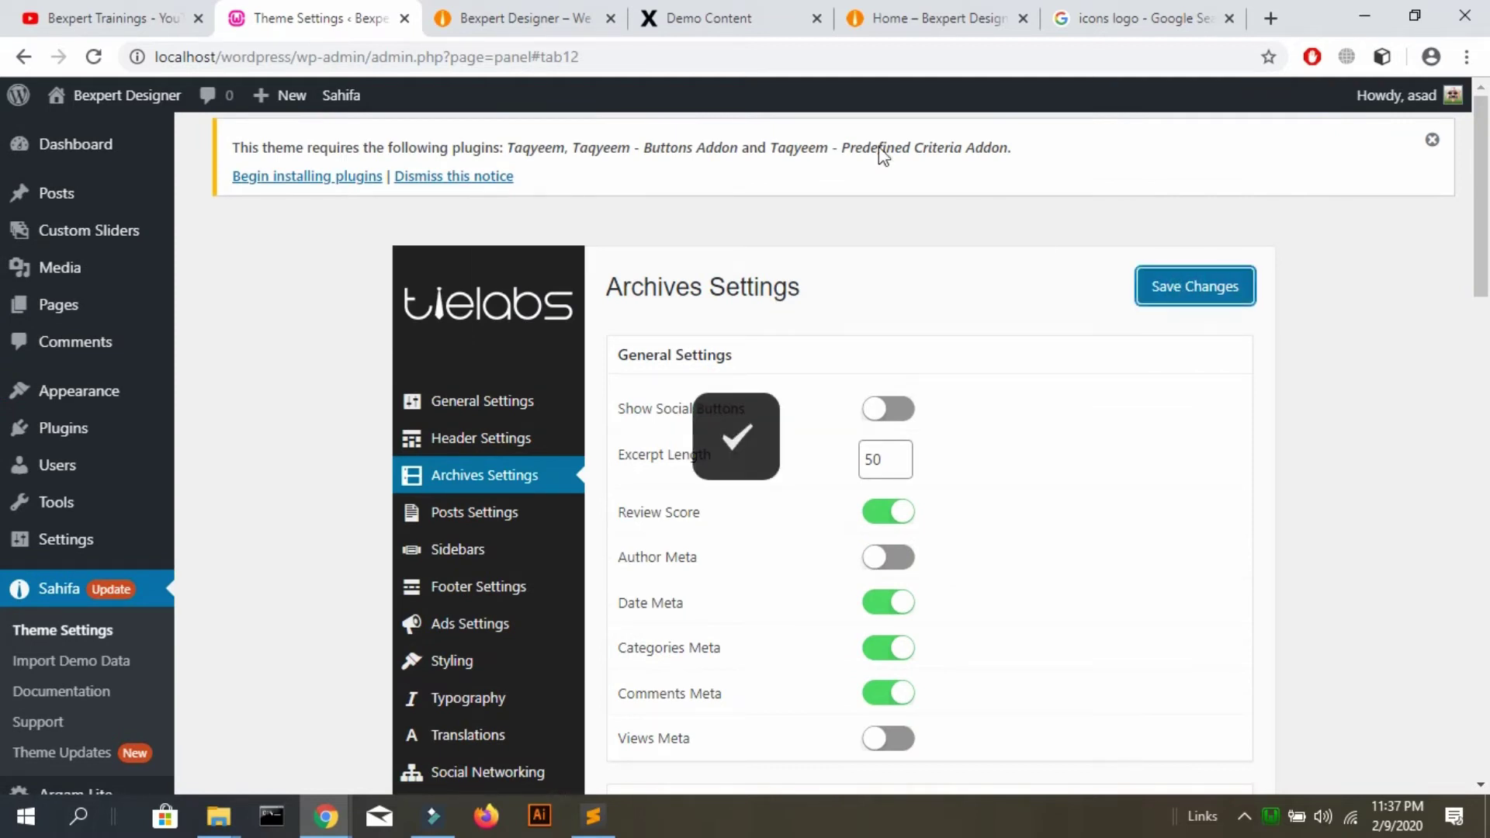
Reload the site's homepage and examine how the posts are laid out down the page
left_click(497, 21)
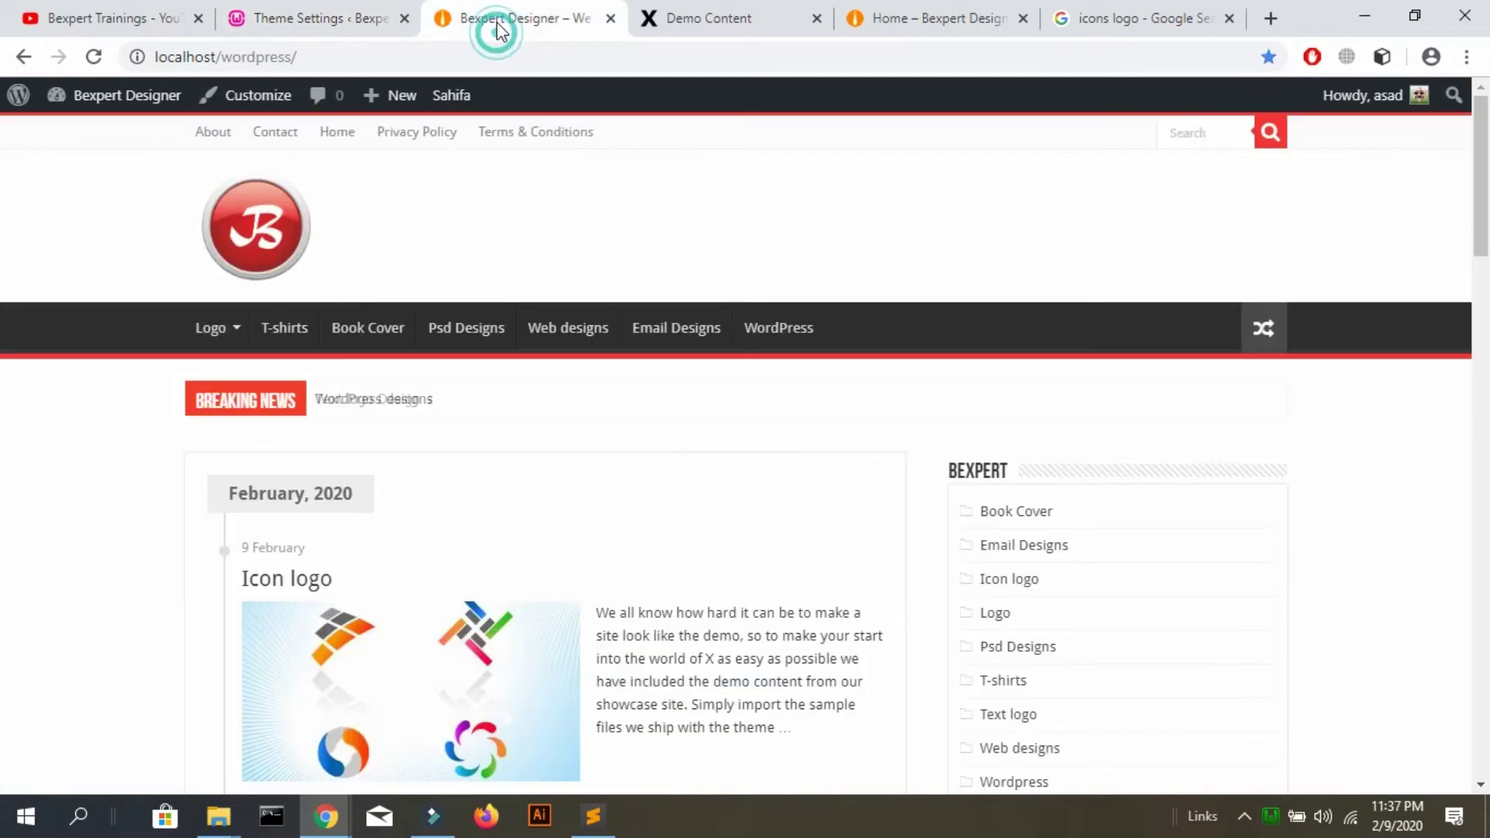
left_click(271, 273)
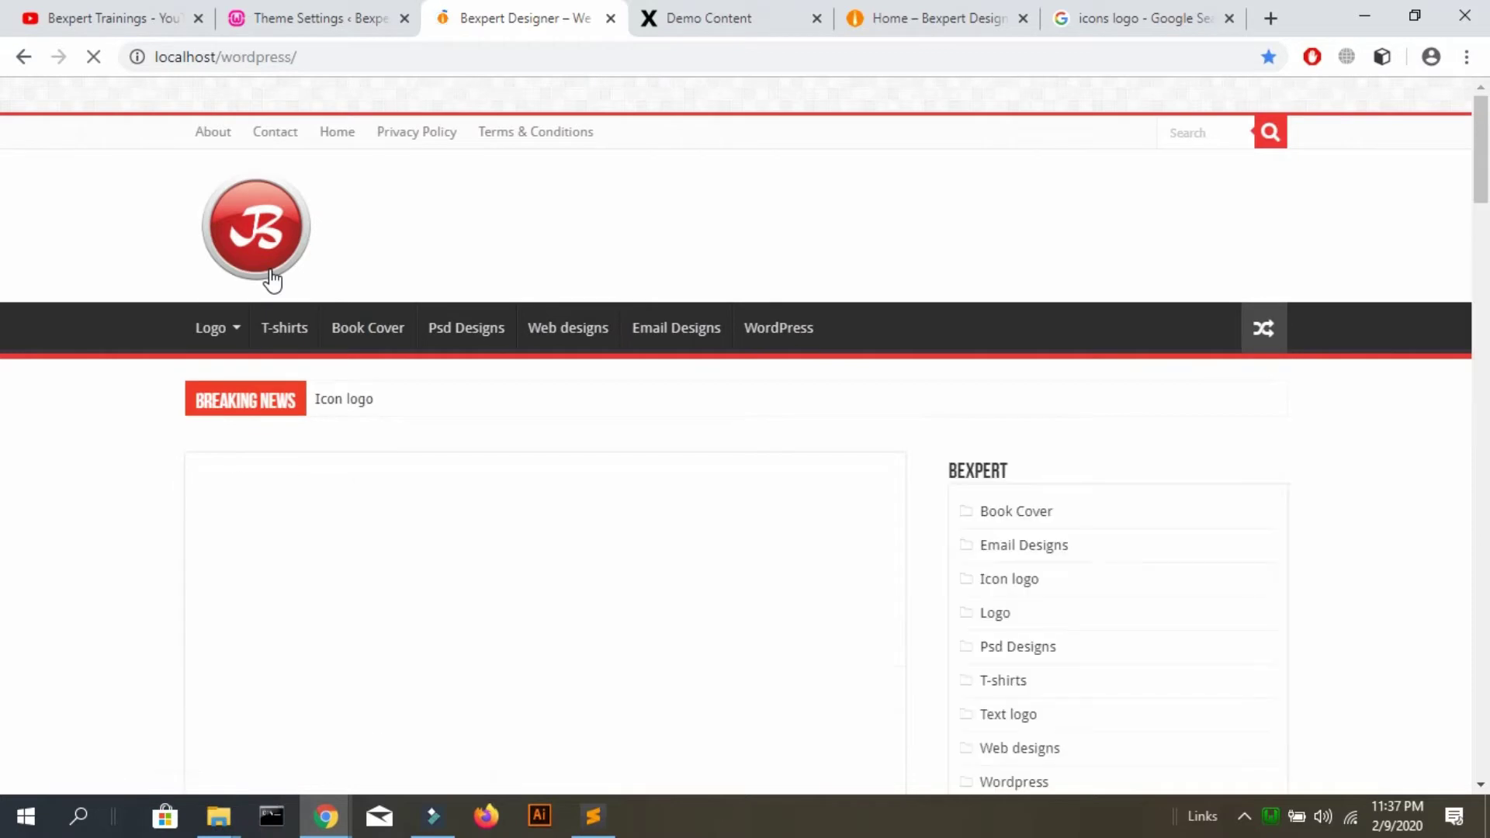
scroll(271, 279, "down", 7)
scroll(271, 279, "down", 20)
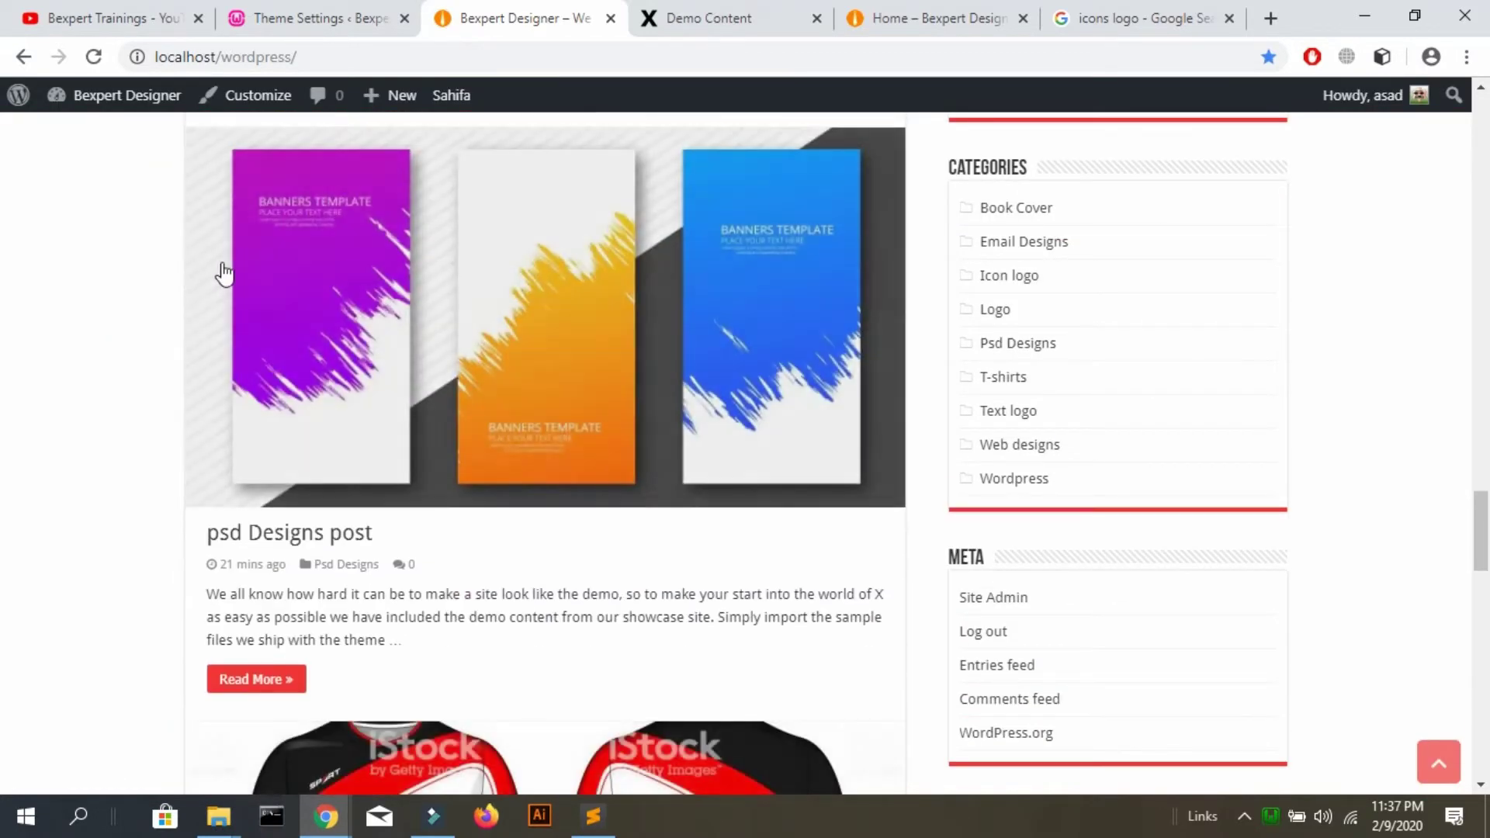
Try the multi-column grid for the Search results page layout, return to the small-thumbnail list and save the theme settings
left_click(314, 20)
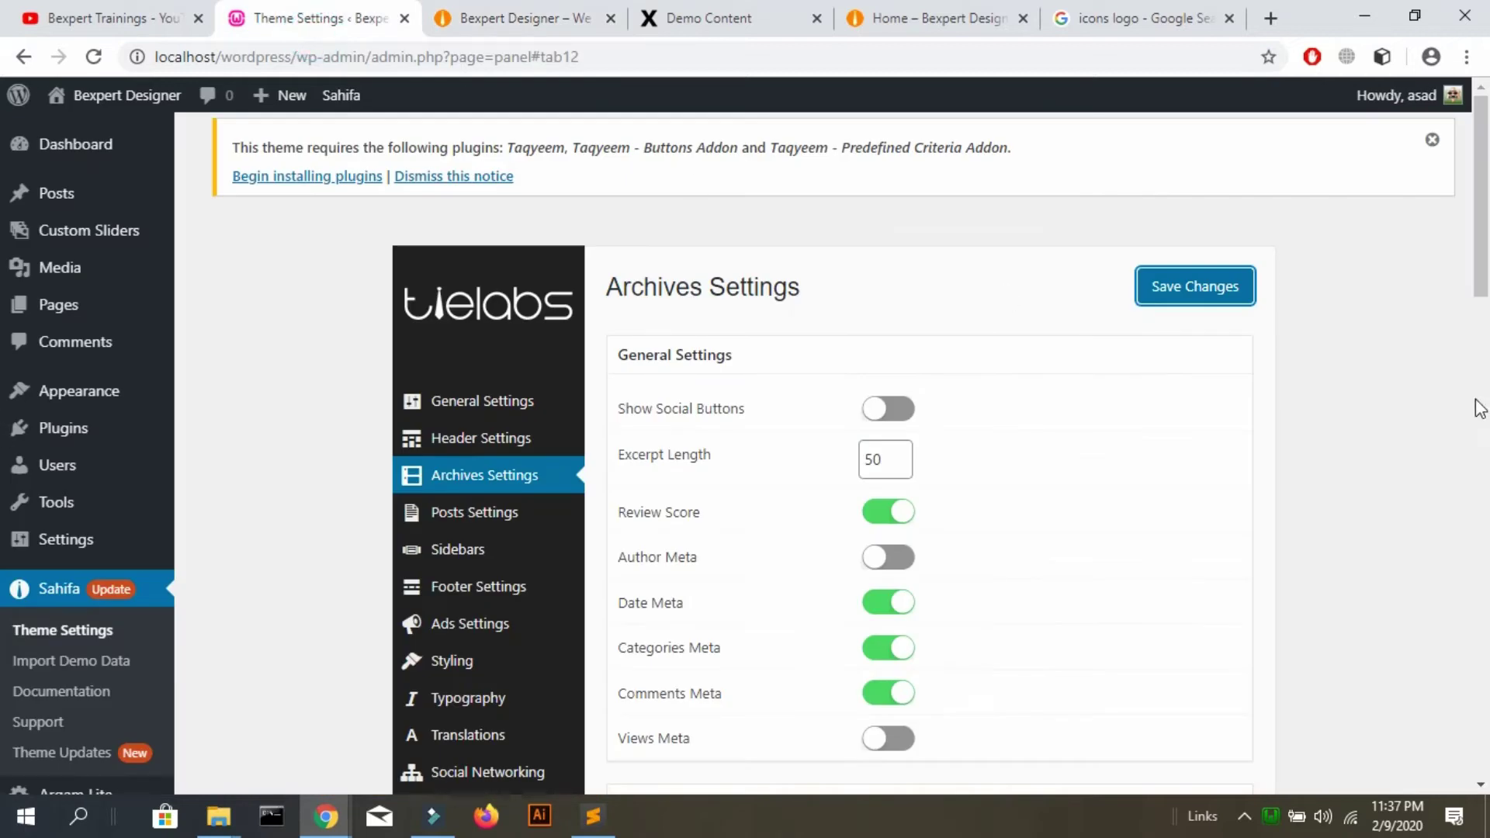
scroll(1474, 399, "down", 20)
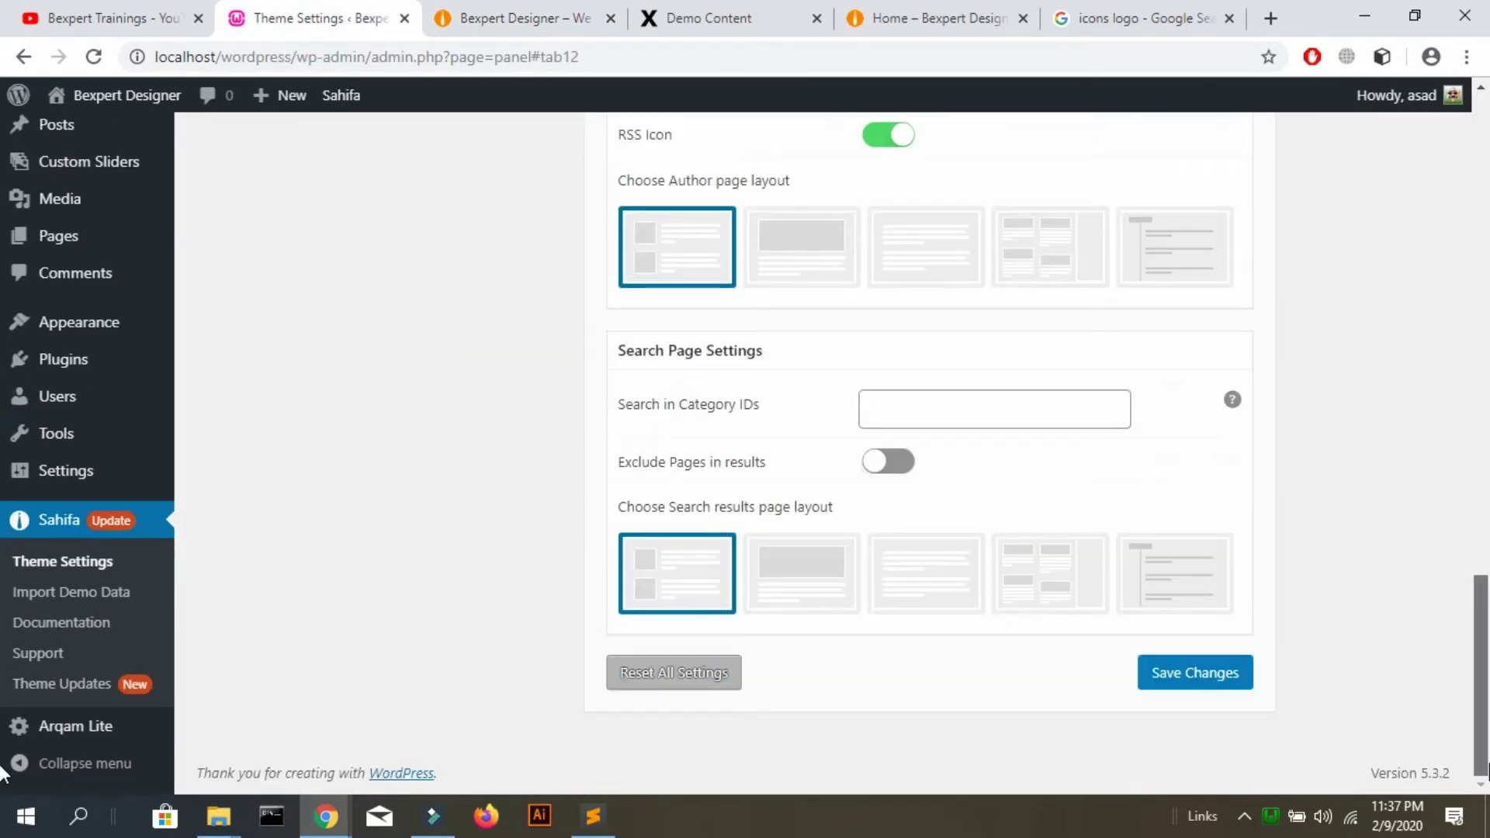
scroll(465, 737, "up", 1)
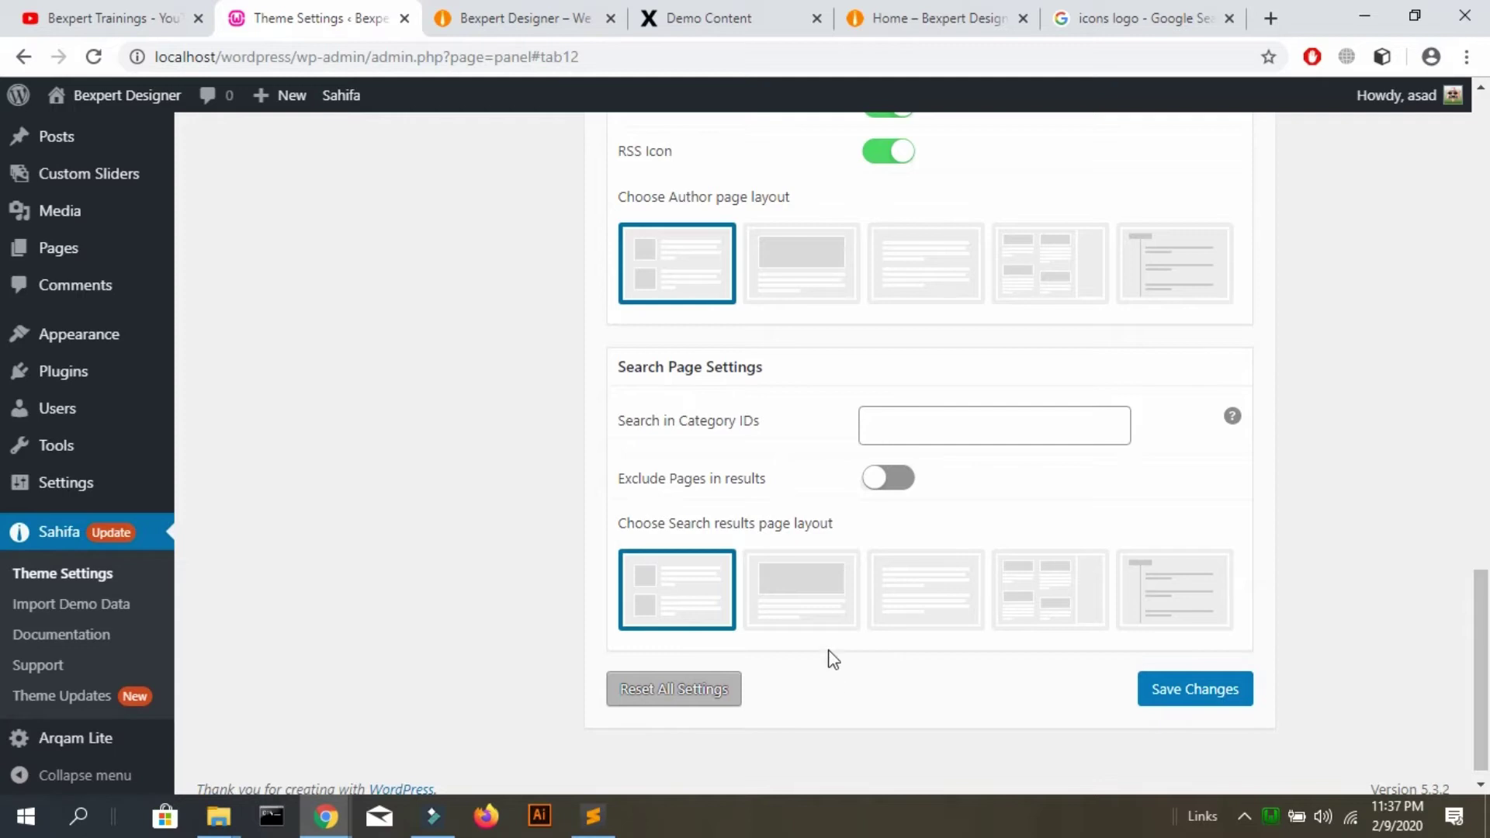
left_click(1006, 583)
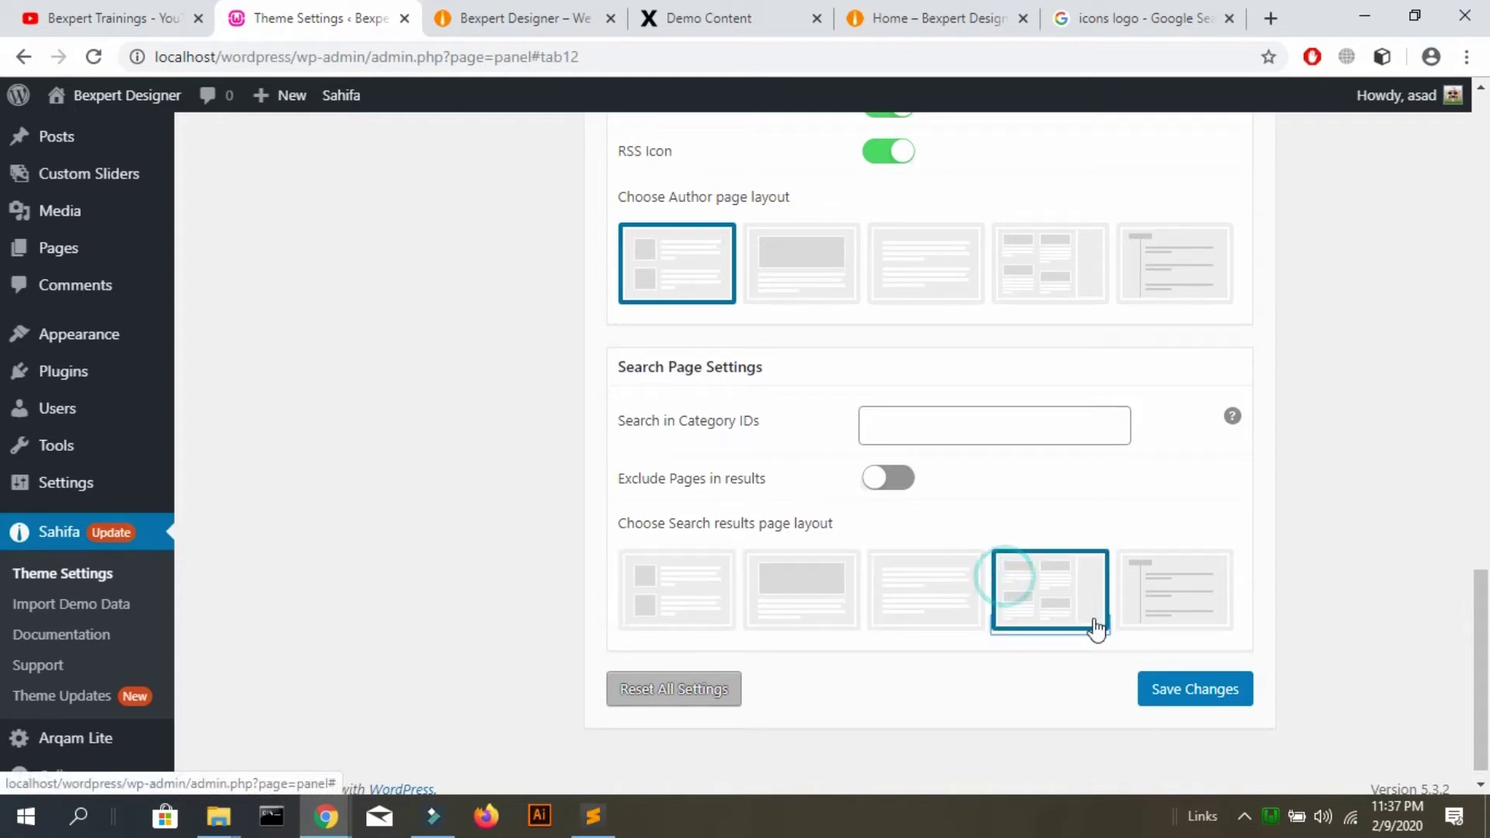
left_click(725, 607)
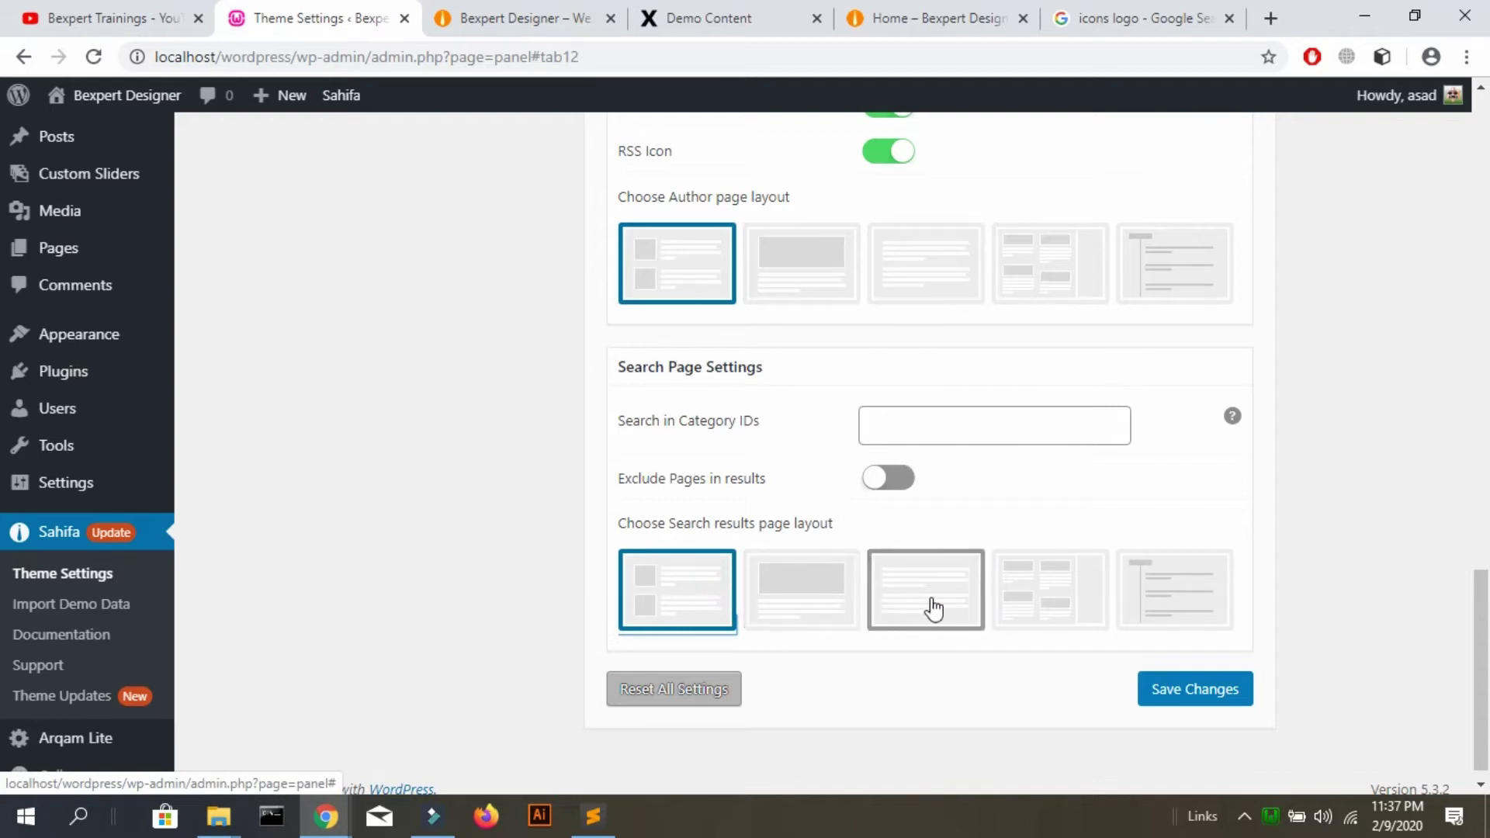
left_click(1094, 617)
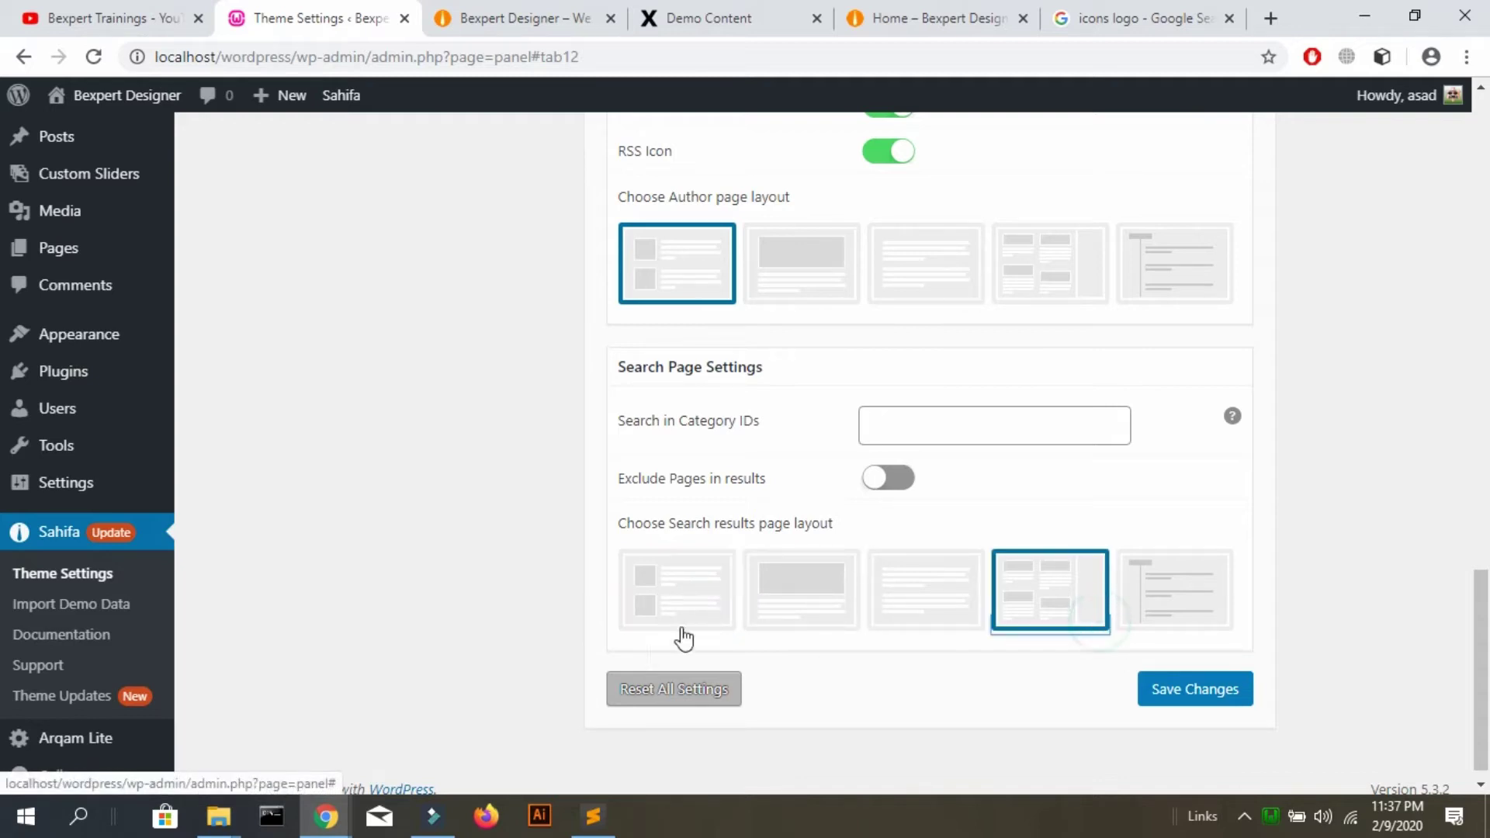
left_click(639, 624)
left_click(1227, 695)
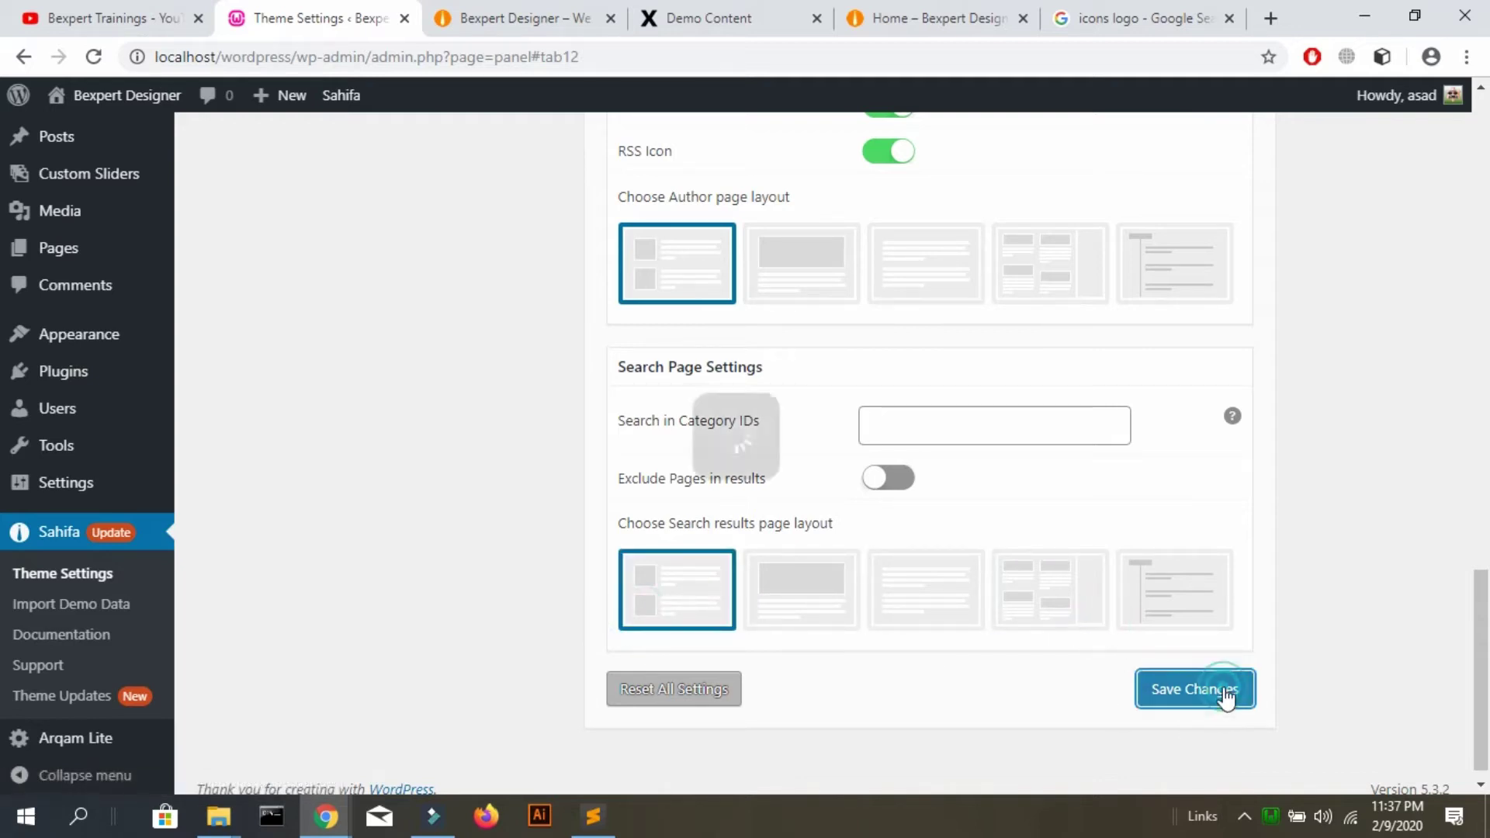
Reload the homepage, search the site for "logo" and view the layout of the search results
left_click(534, 20)
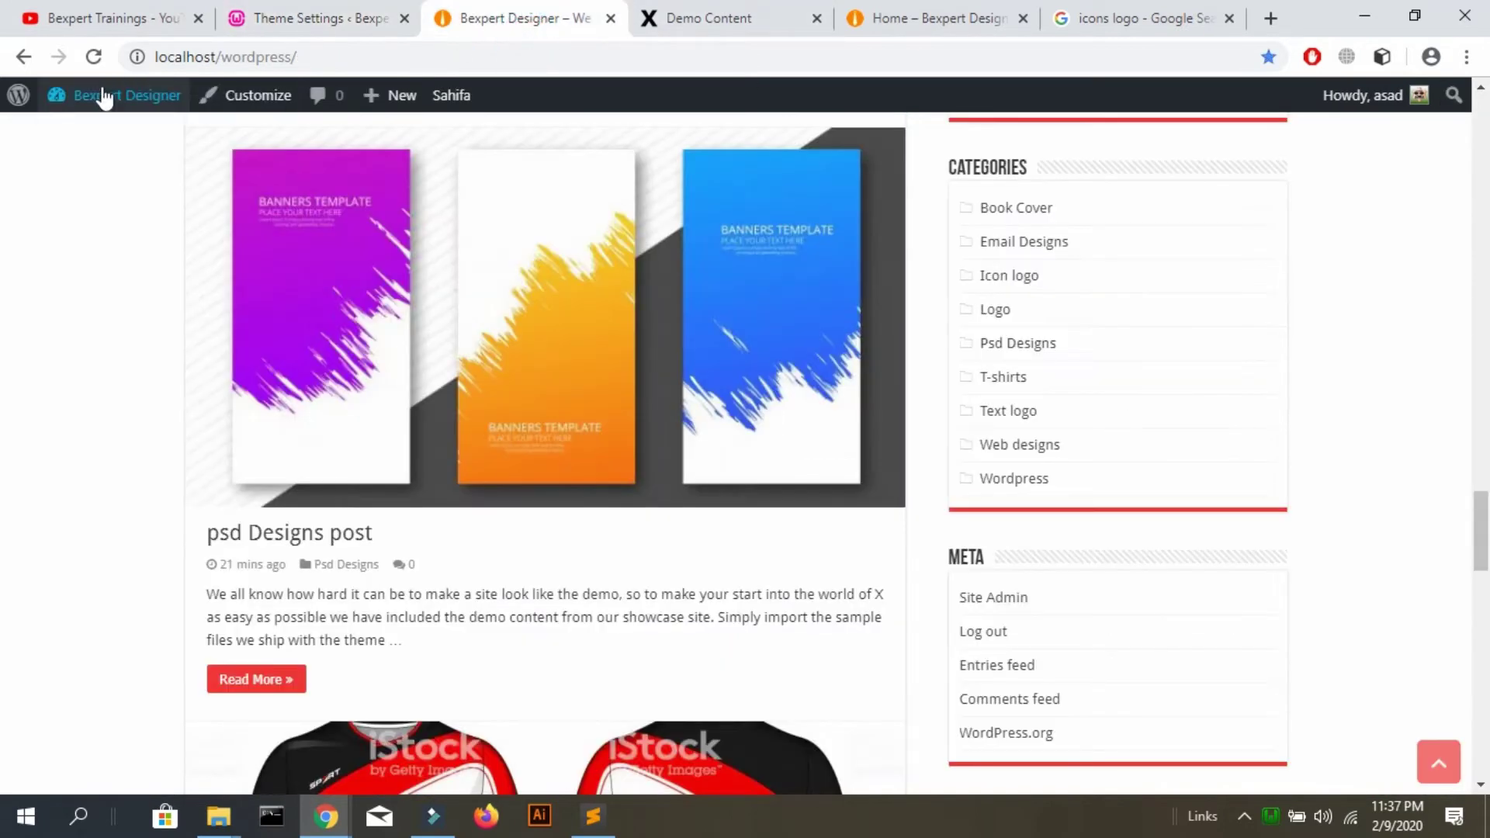
left_click(94, 58)
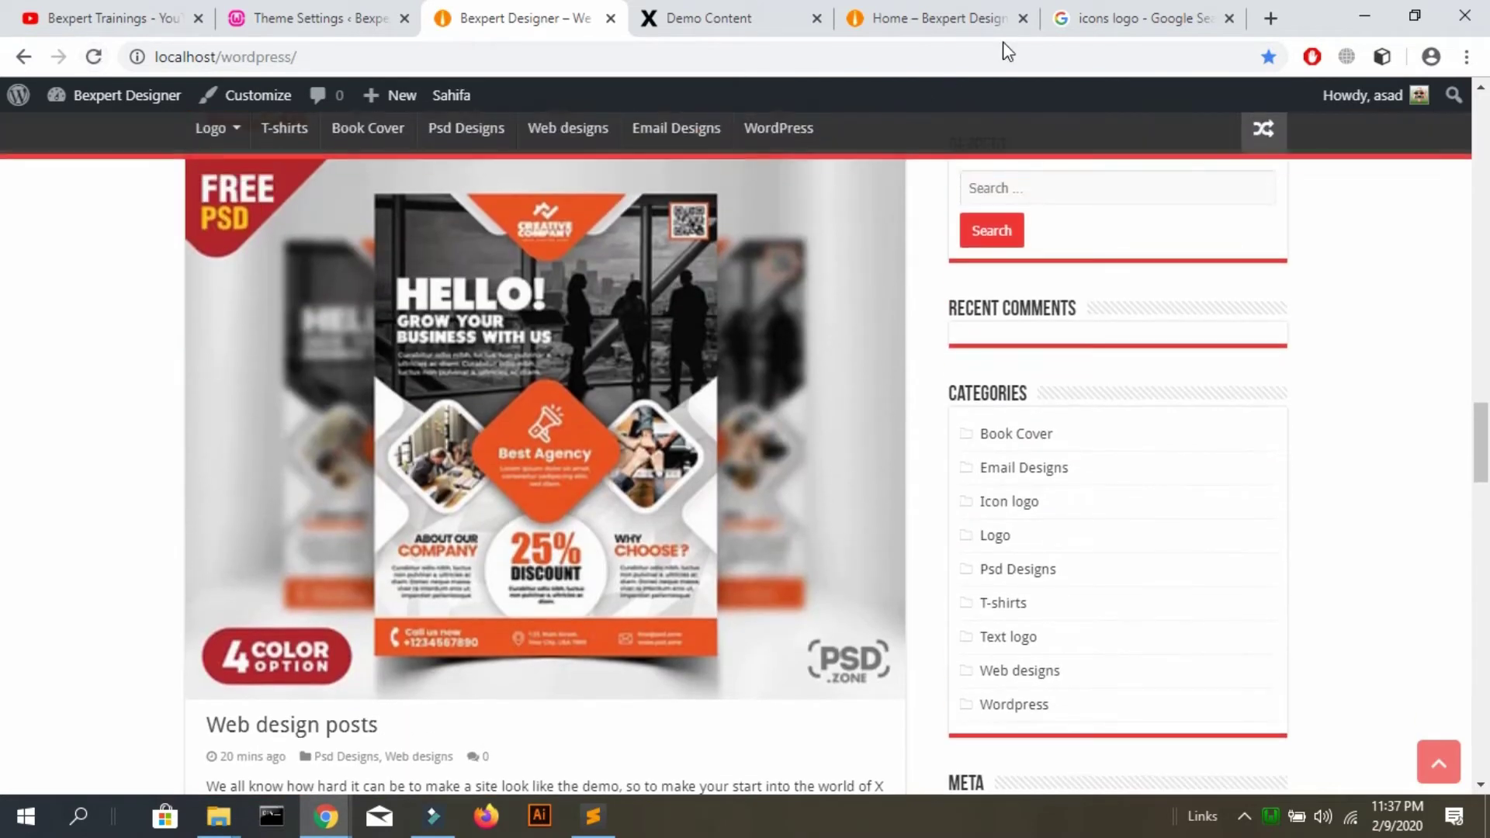
left_click(1051, 221)
type("logo")
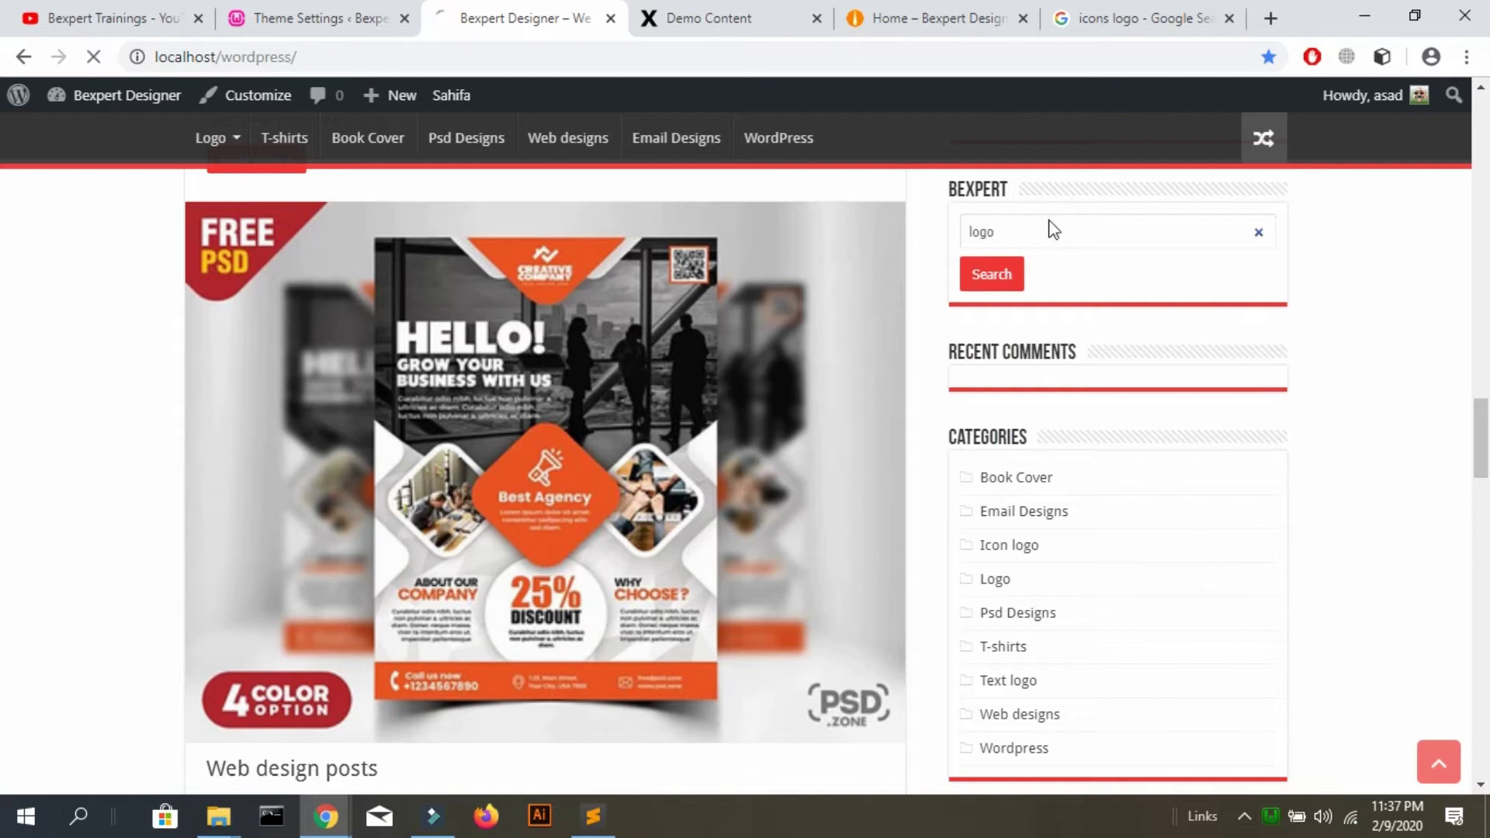
key("Return")
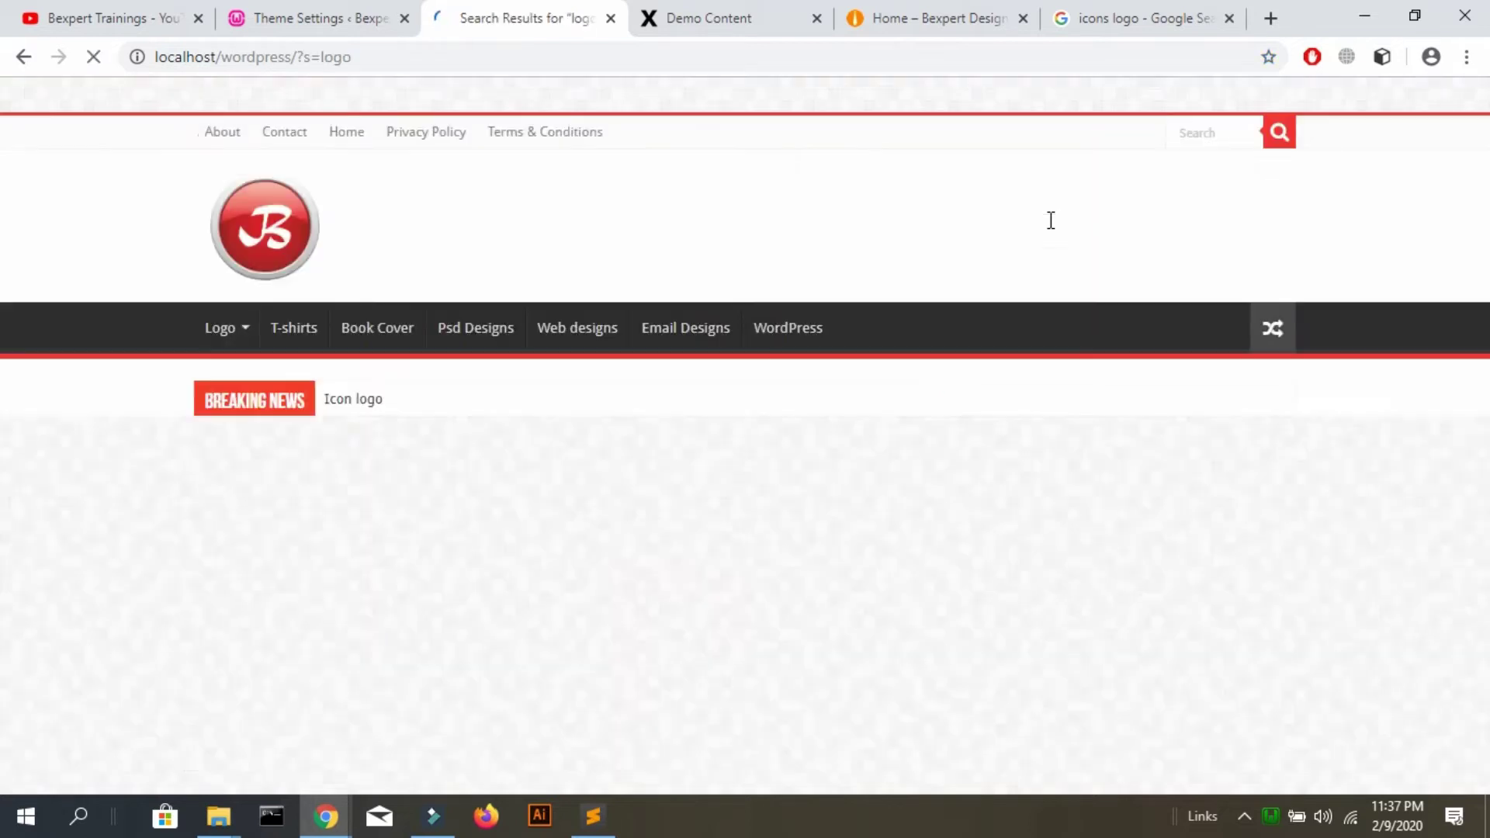
scroll(410, 446, "down", 10)
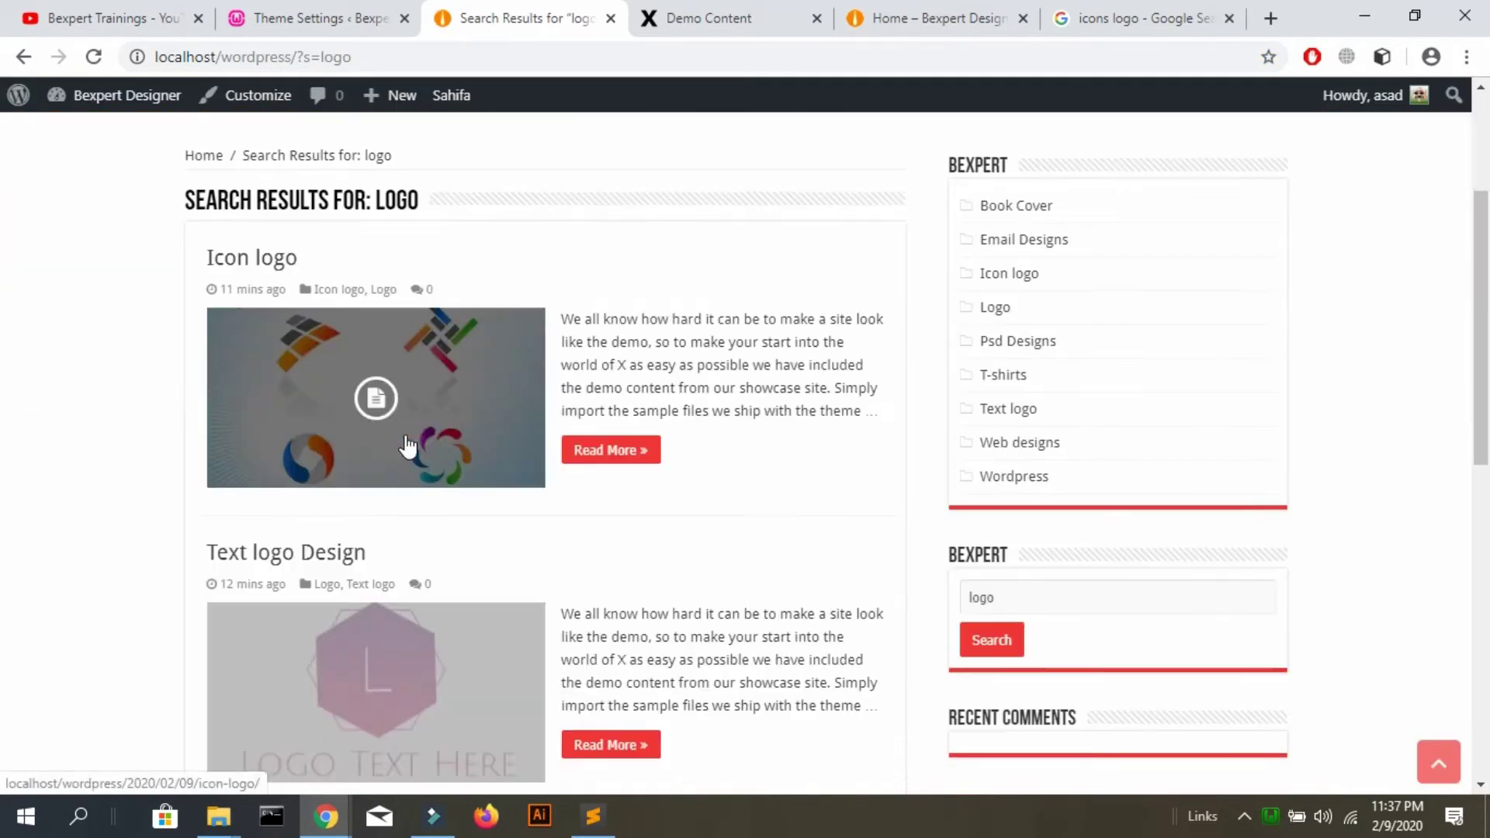
Compare the search results with the layout chosen in the theme settings and return to the homepage
left_click(324, 18)
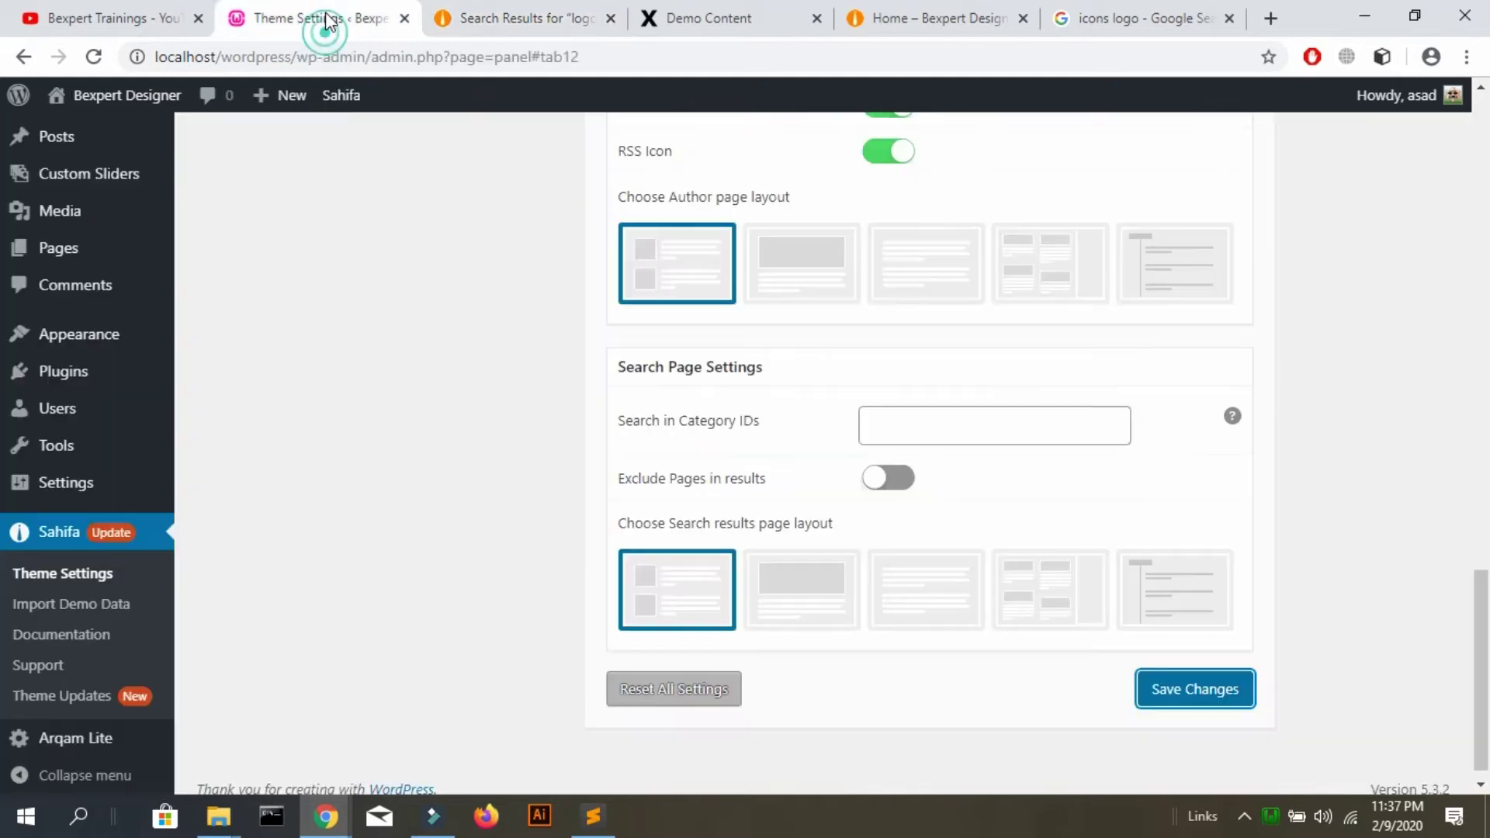
left_click(463, 15)
scroll(3, 132, "up", 10)
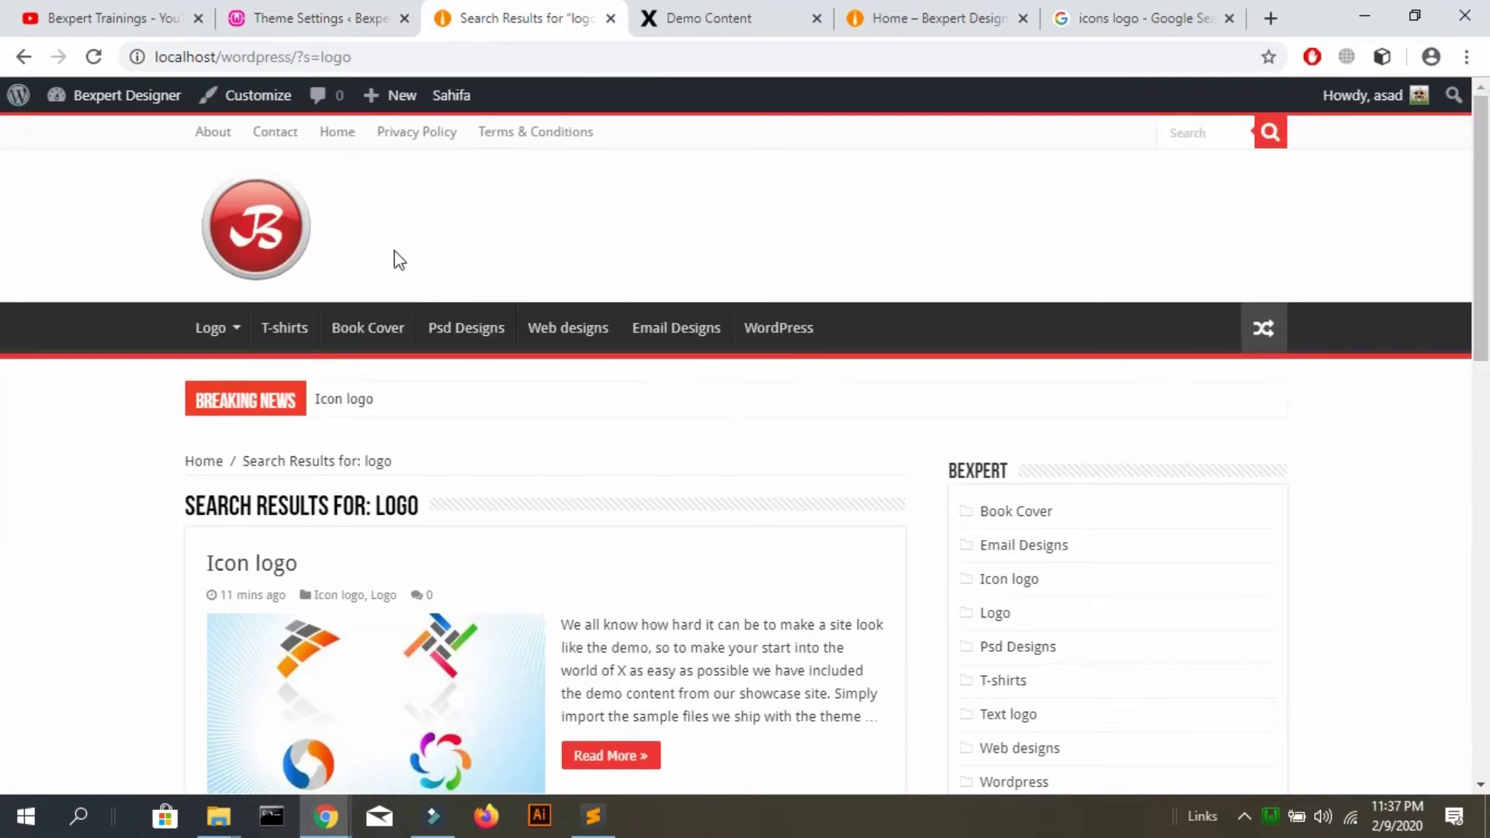
left_click(268, 227)
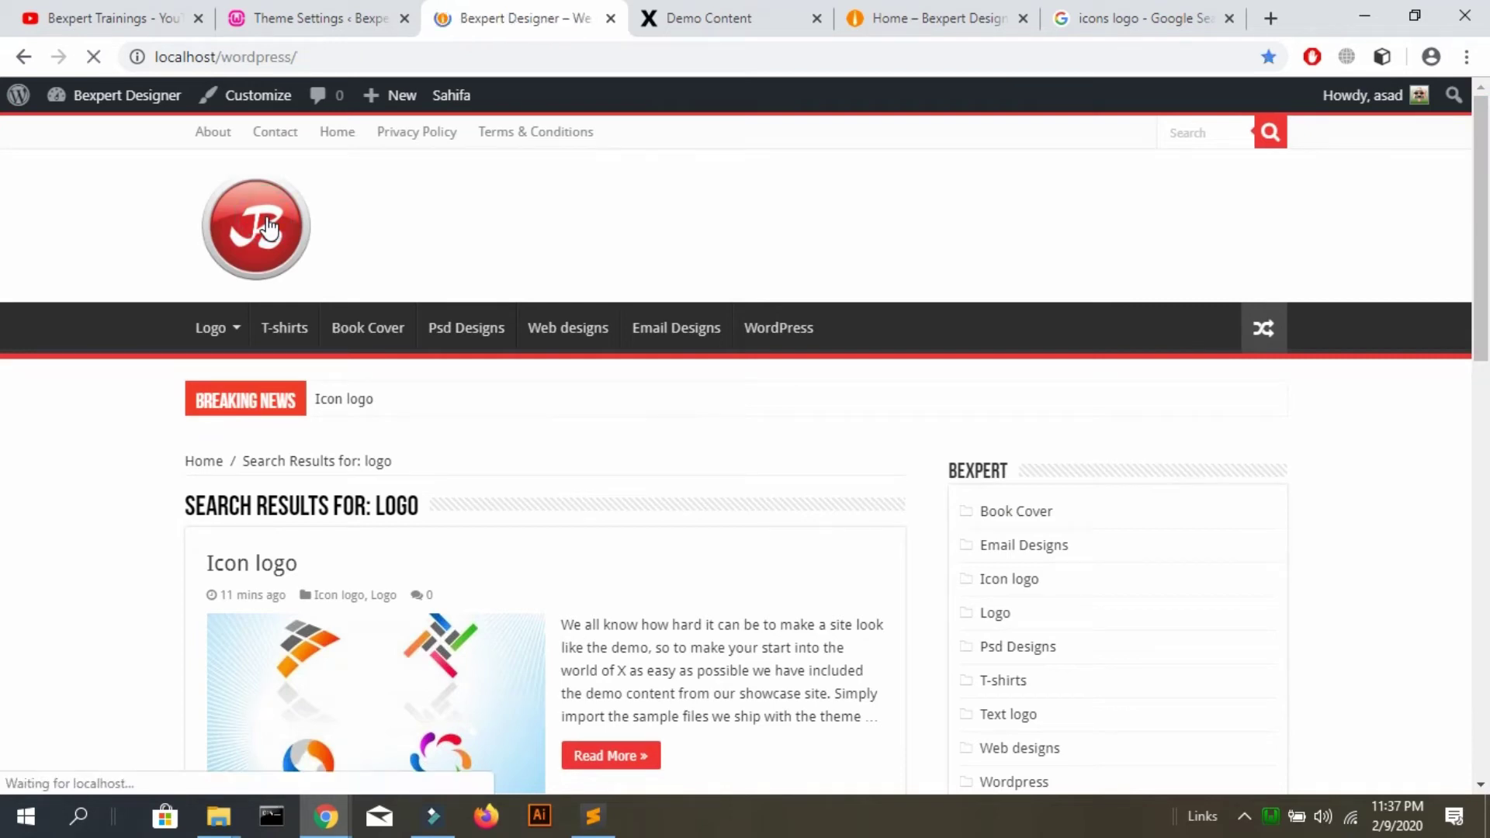
On the Widgets page, move the Search widget to first and the untitled Categories widget to second place in the Primary Widget Area
left_click(321, 20)
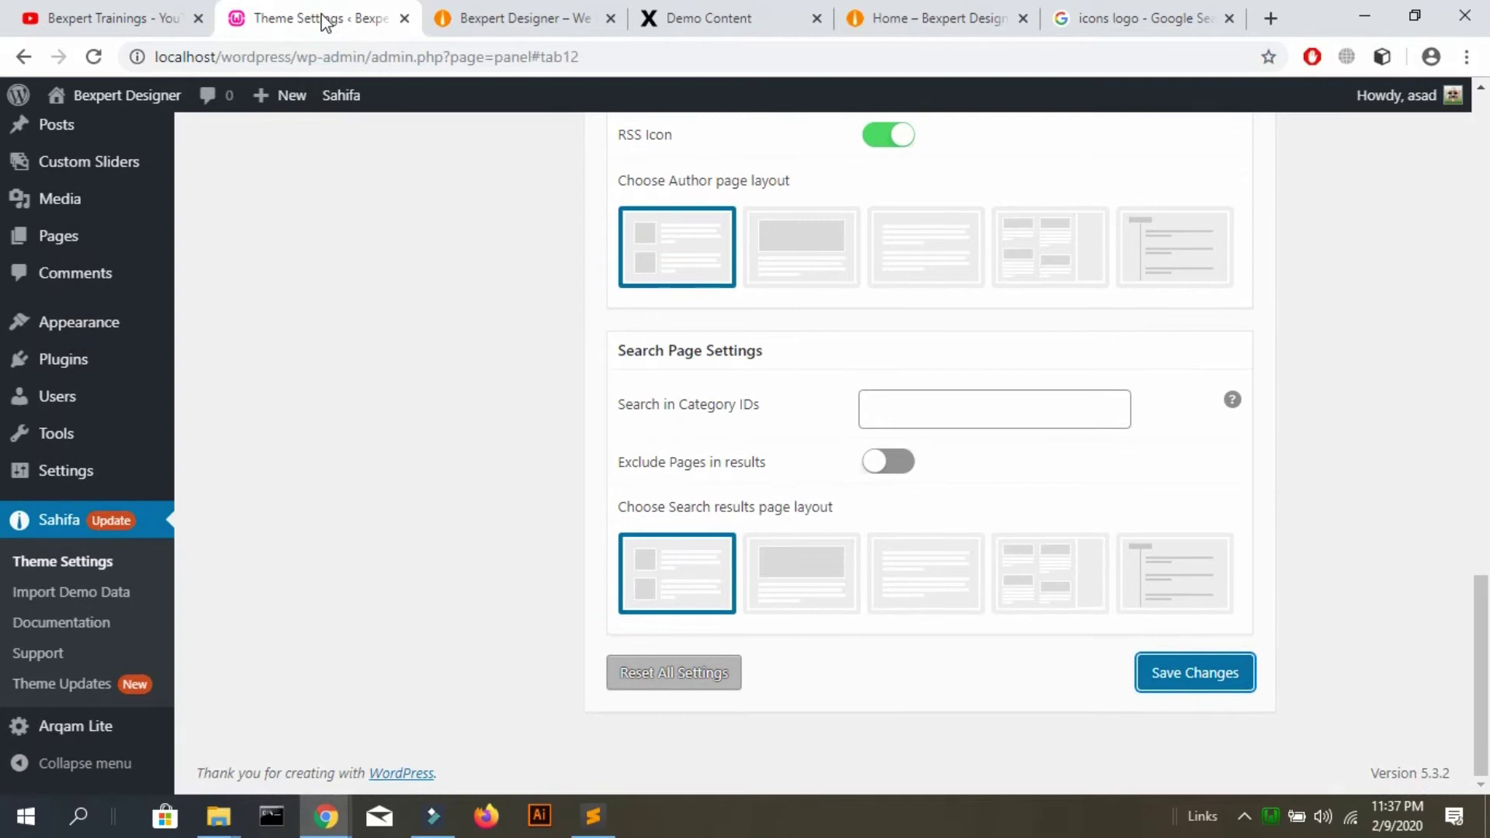
mouse_move(106, 322)
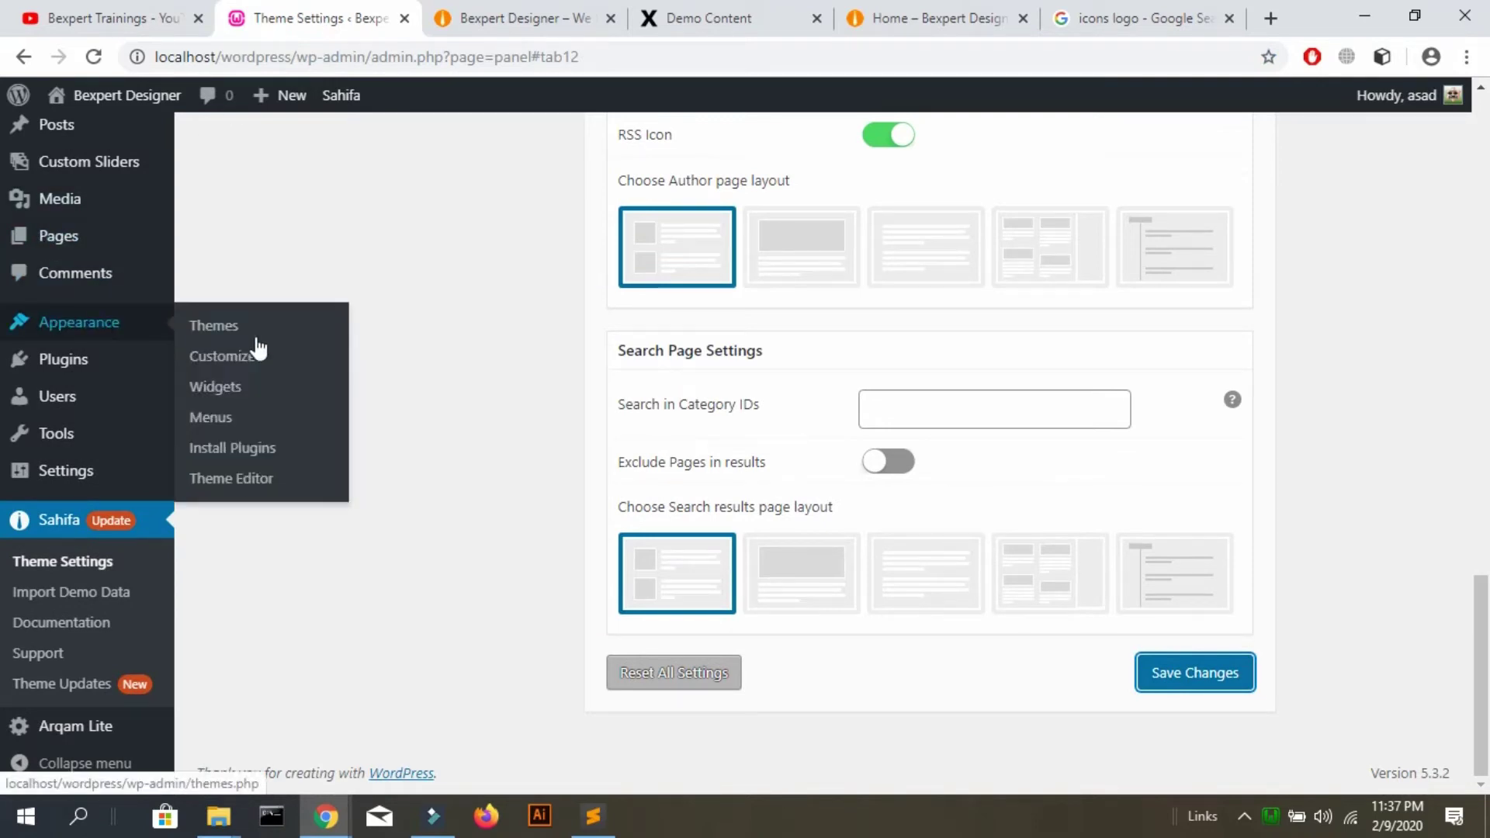
left_click(258, 396)
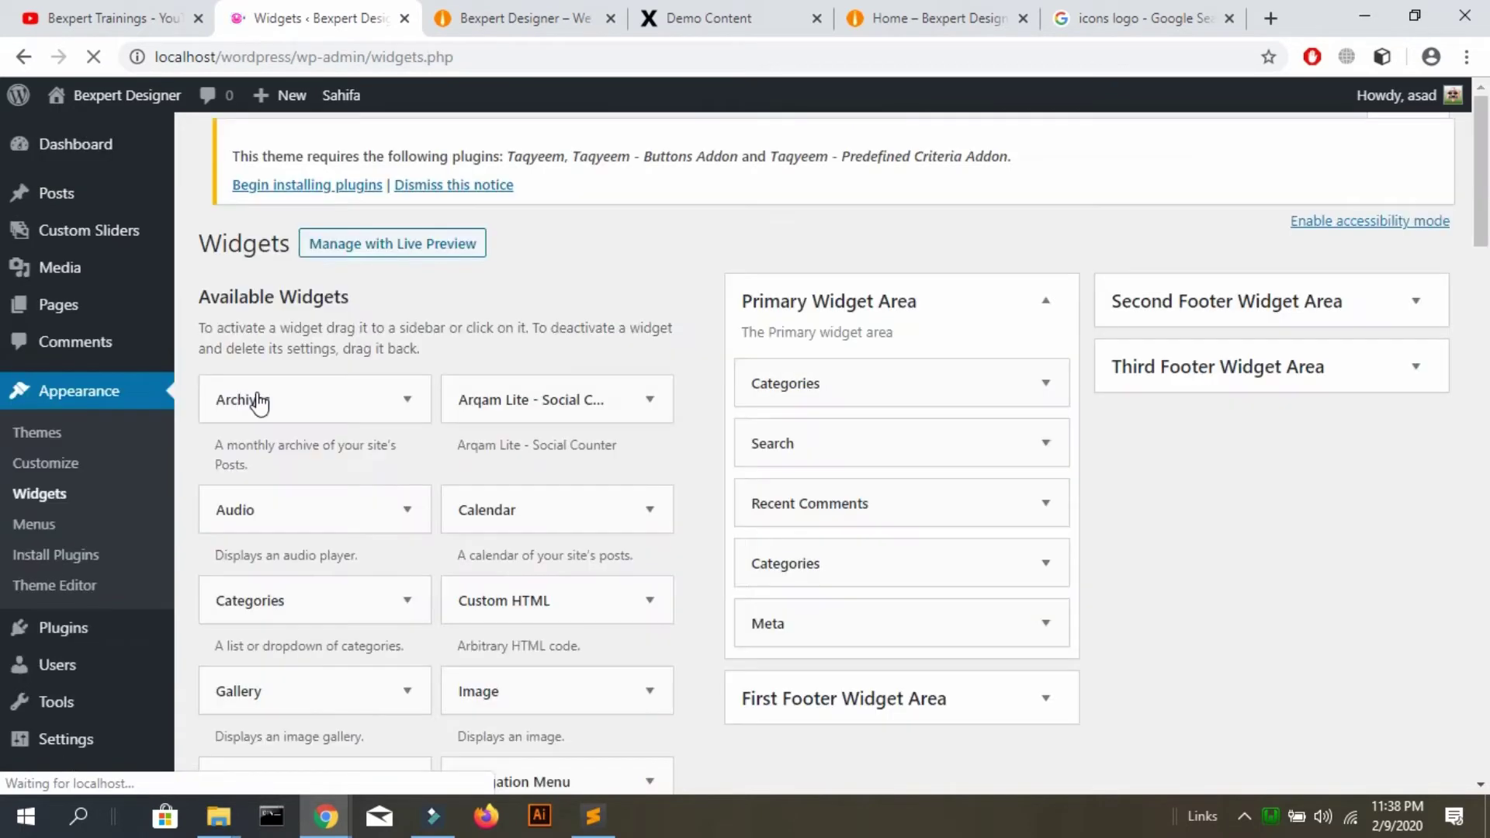
mouse_move(1482, 182)
left_mouse_down()
mouse_move(1484, 421)
mouse_move(1484, 178)
left_mouse_up()
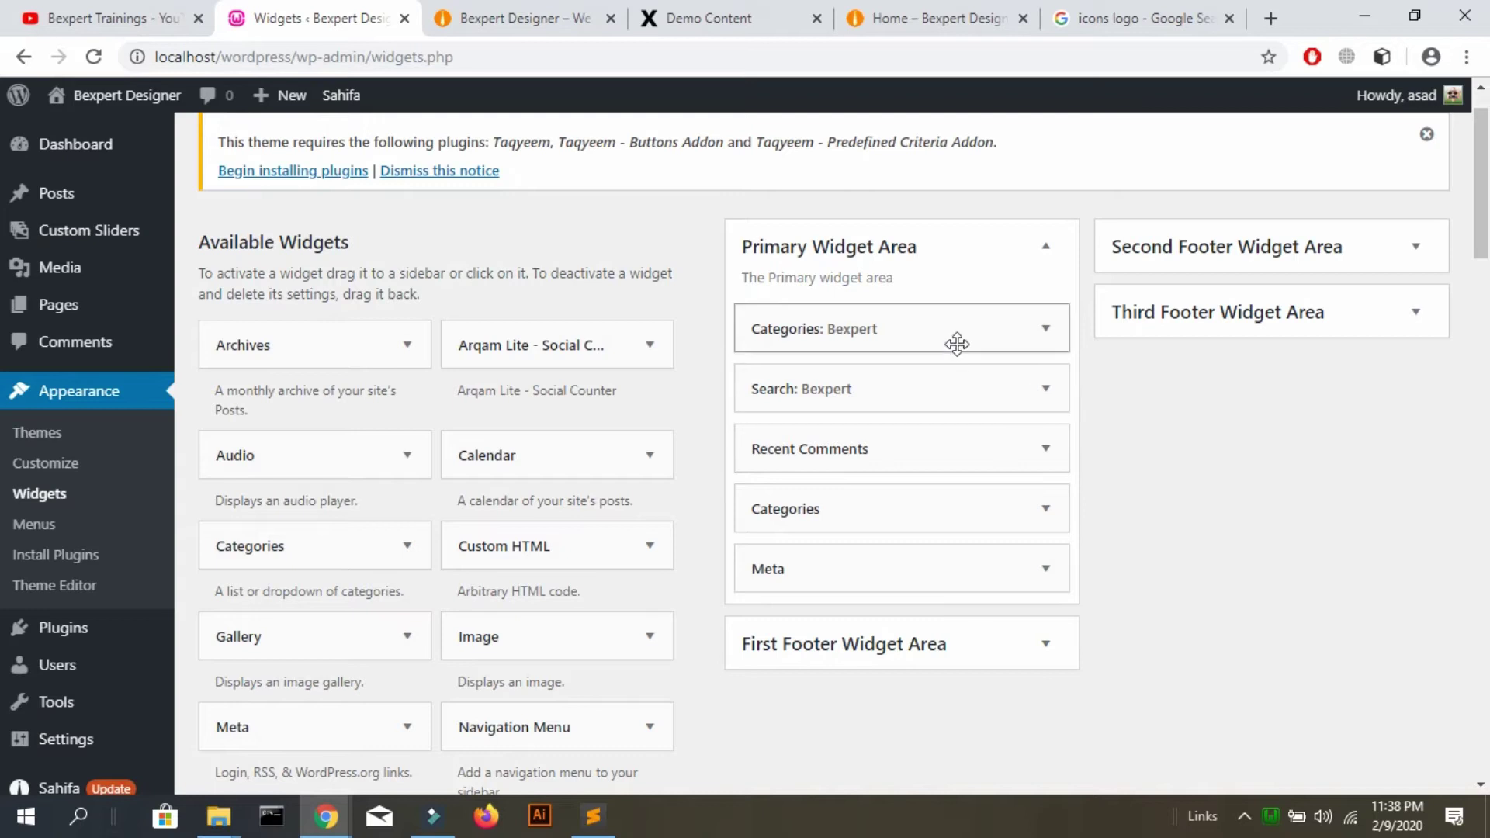
left_click_drag(824, 386, 821, 315)
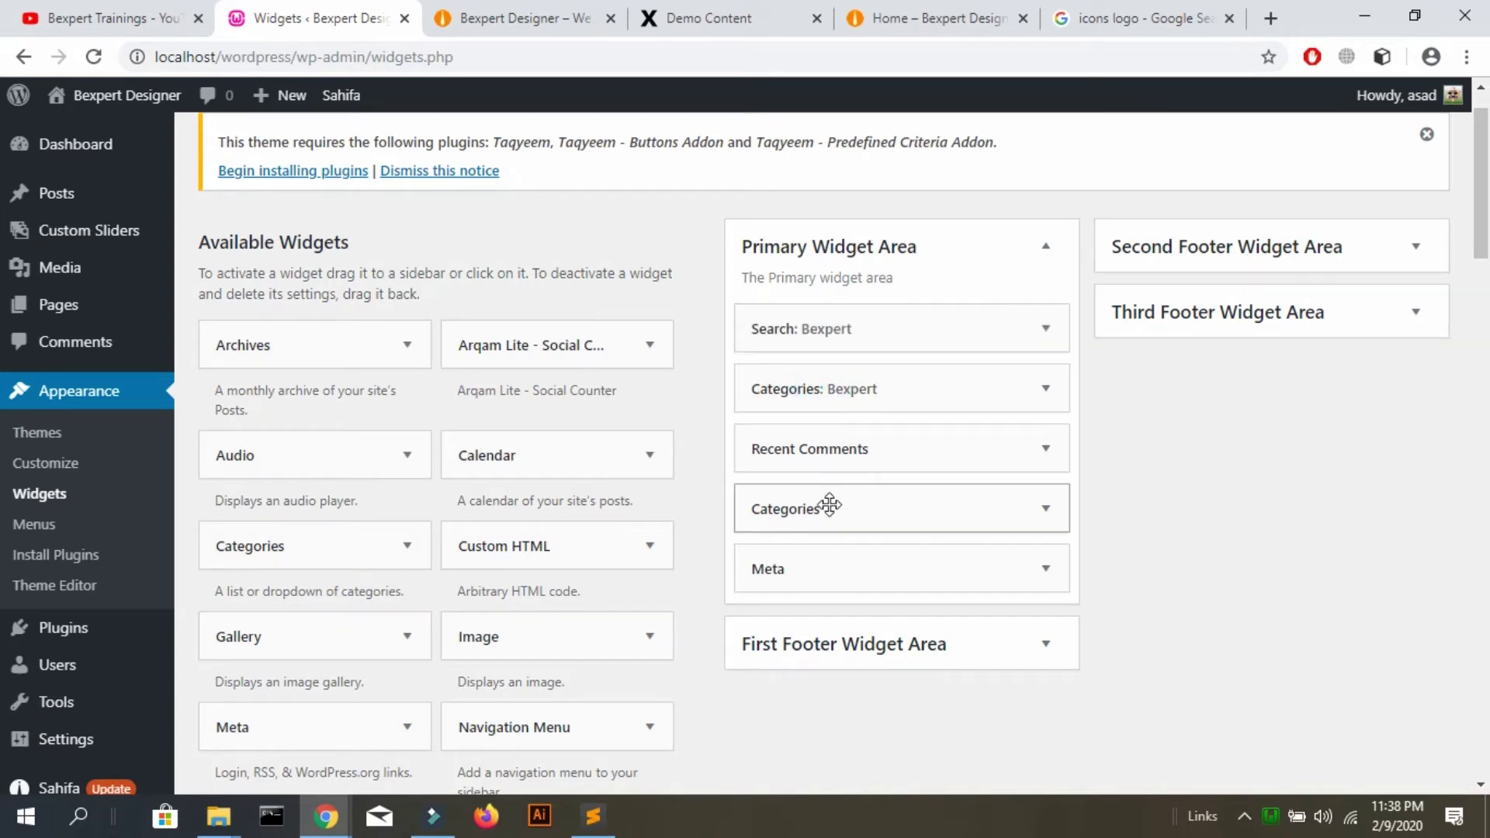
left_click_drag(829, 506, 831, 376)
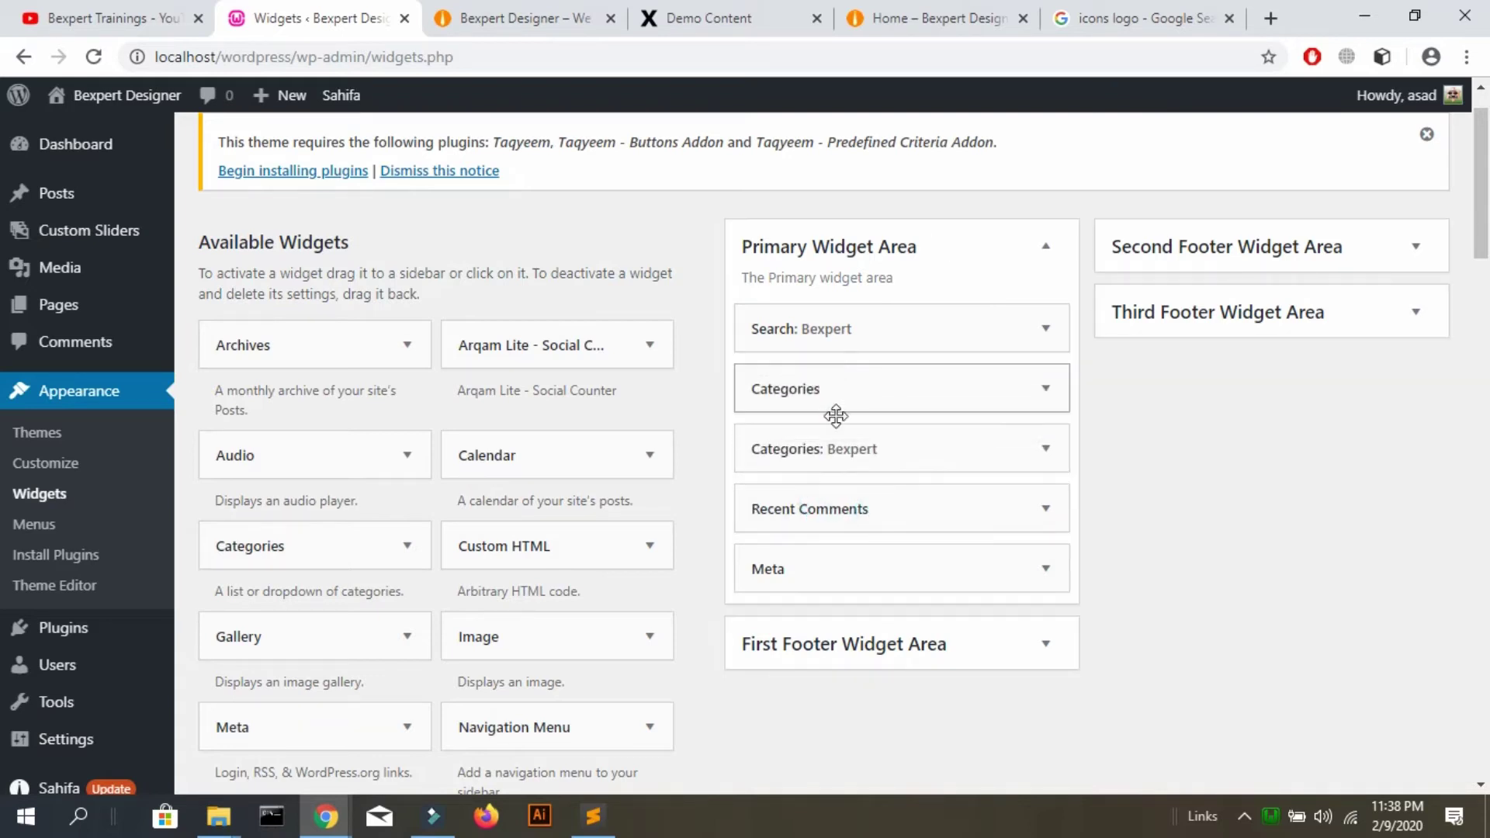
Change the Search widget's title to "Search Here" and save the widget
left_click(1038, 342)
left_click(902, 403)
double_click(901, 403)
type("Search Here")
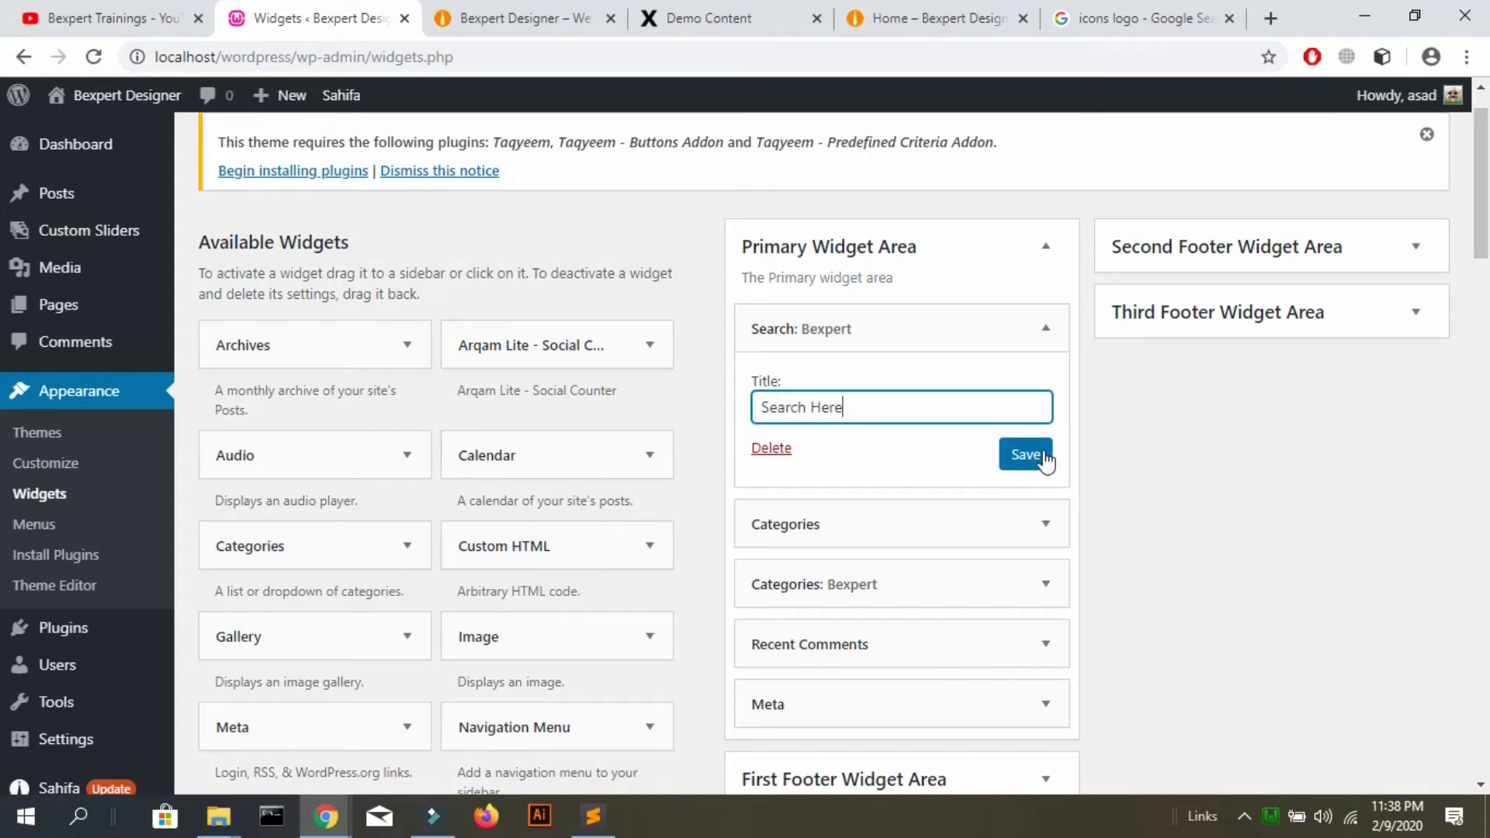
left_click(1044, 458)
Title the untitled Categories widget "Caegories", enable Show post counts and Show hierarchy, and save it
left_click(1045, 524)
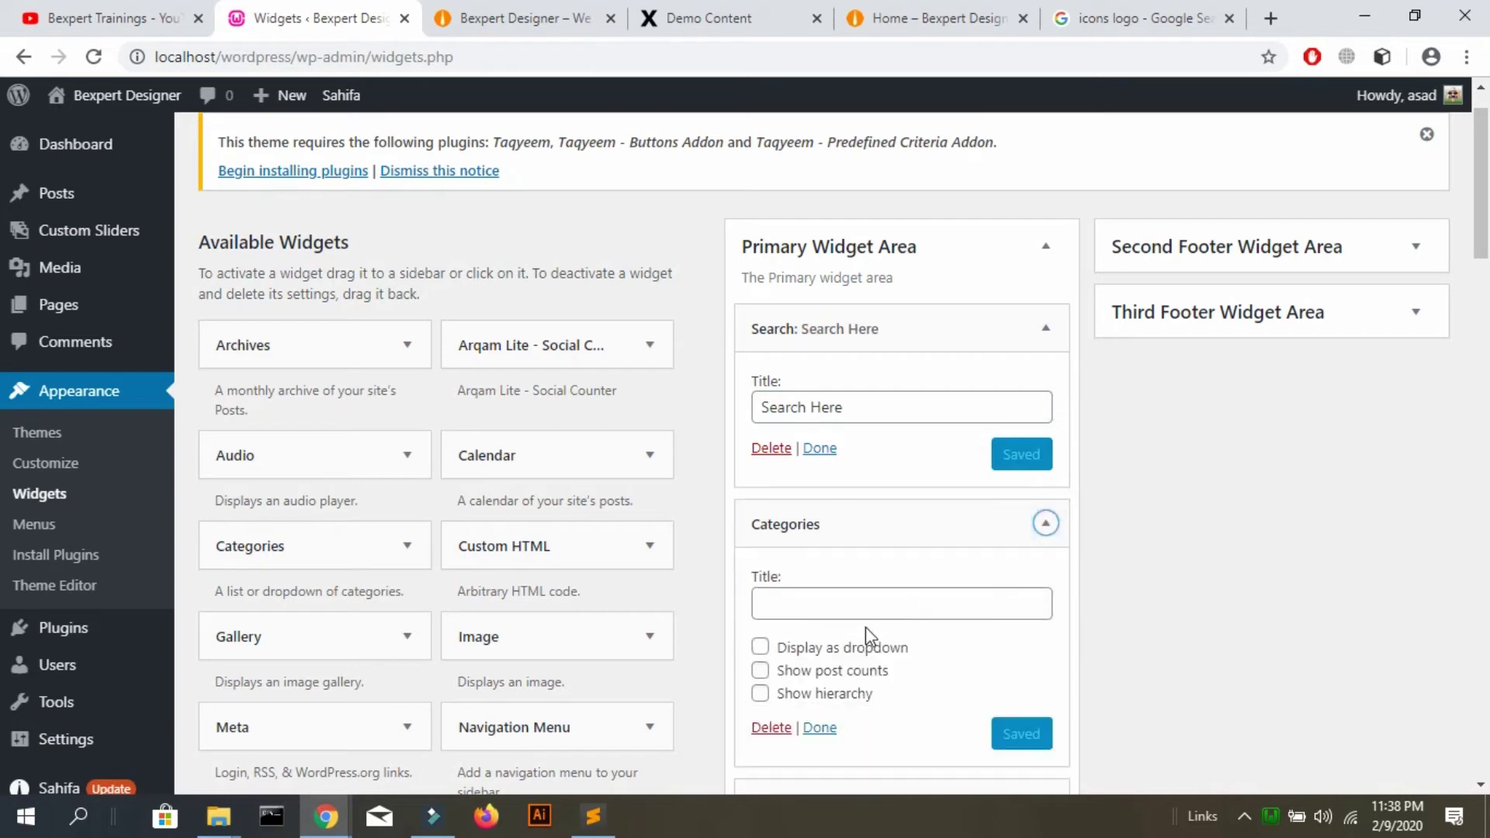
scroll(1054, 322, "down", 3)
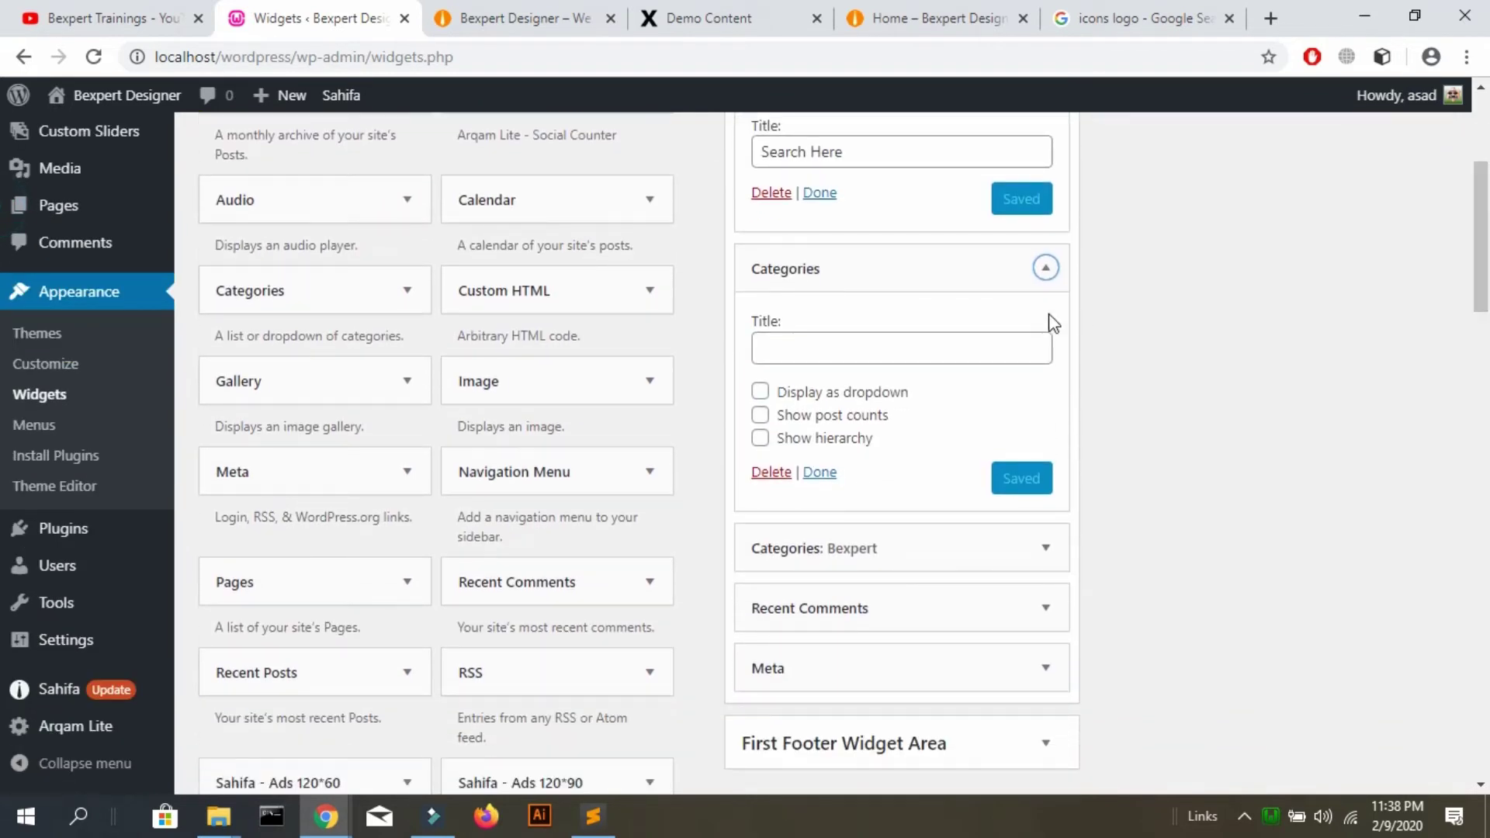
left_click(968, 347)
type("CAt")
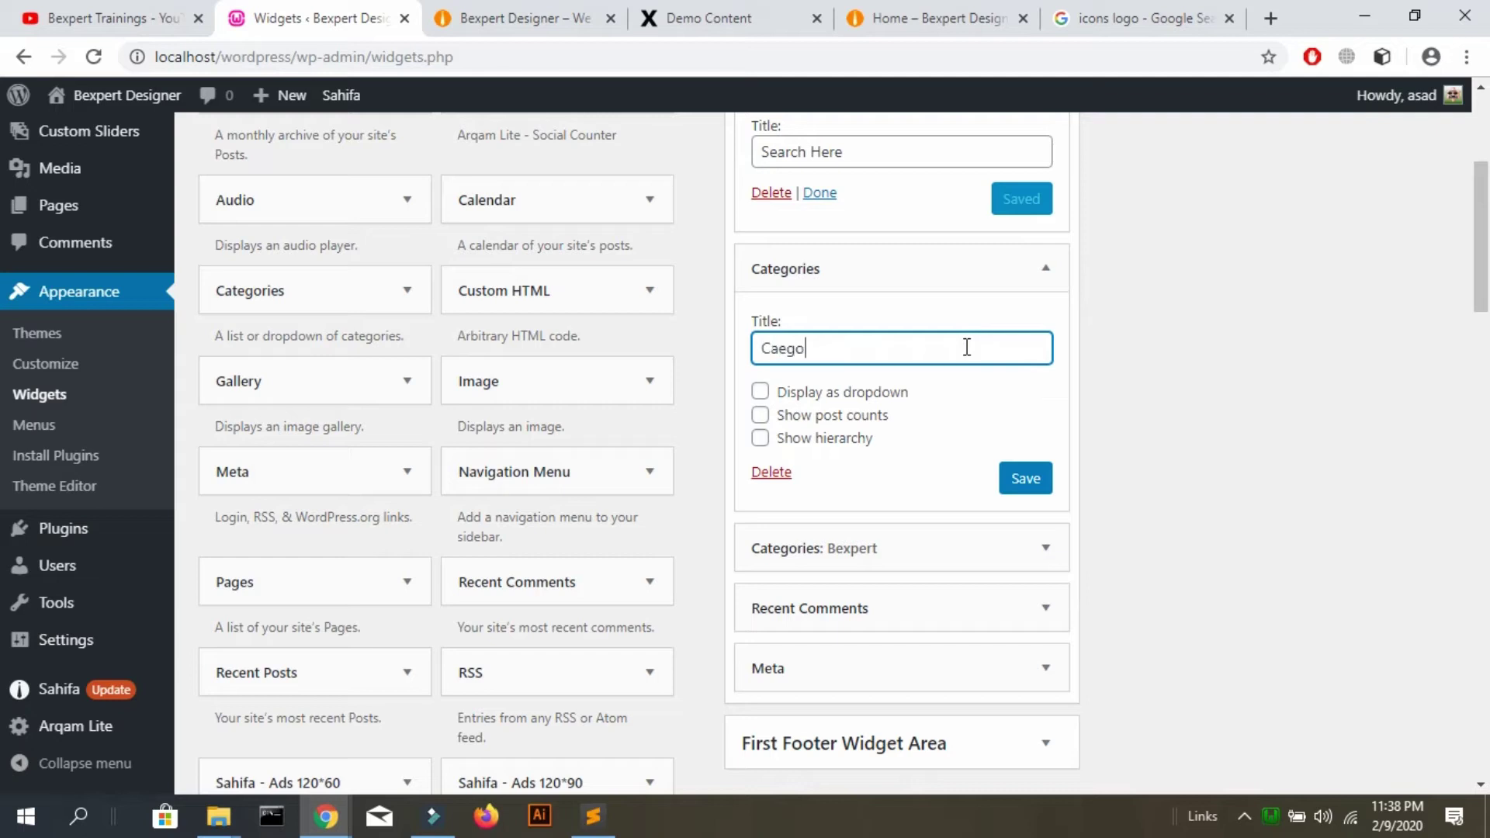
left_click(798, 420)
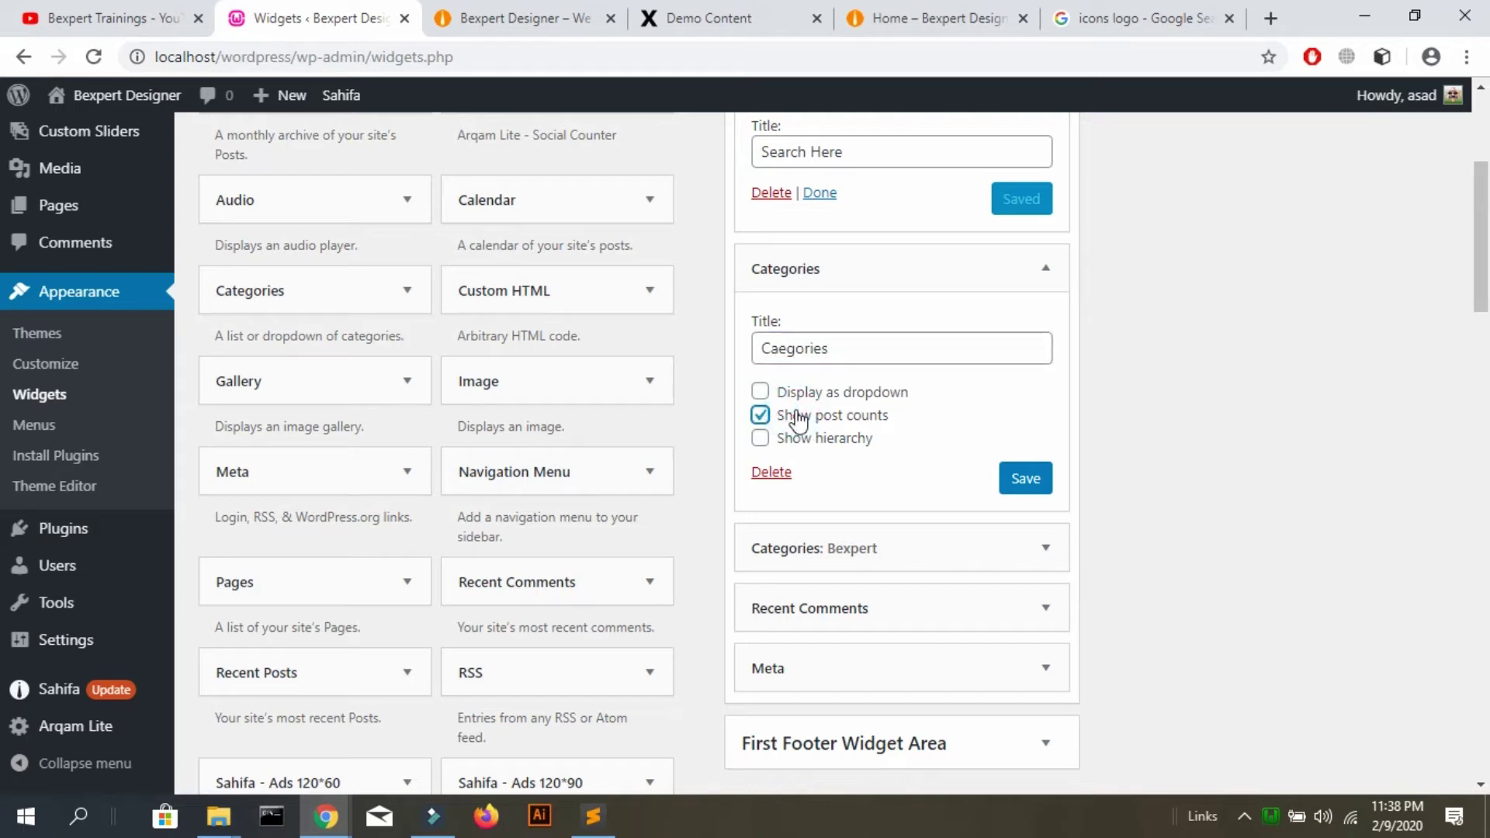
left_click(811, 441)
left_click(1021, 476)
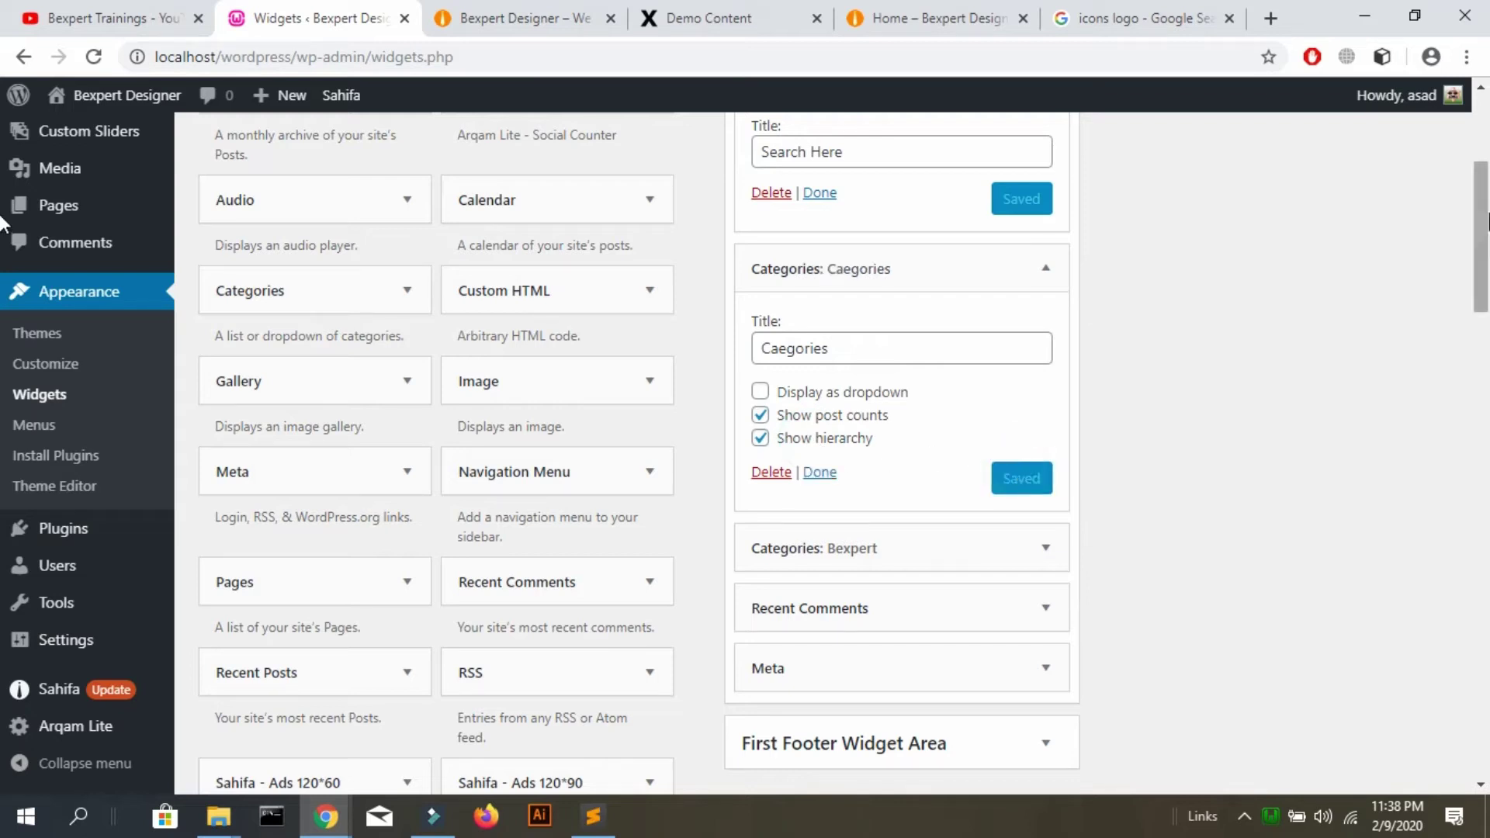
Delete the "Bexpert" Categories widget and the Meta widget from the Primary Widget Area
mouse_move(1484, 226)
left_mouse_down()
mouse_move(1487, 337)
mouse_move(1484, 217)
left_mouse_up()
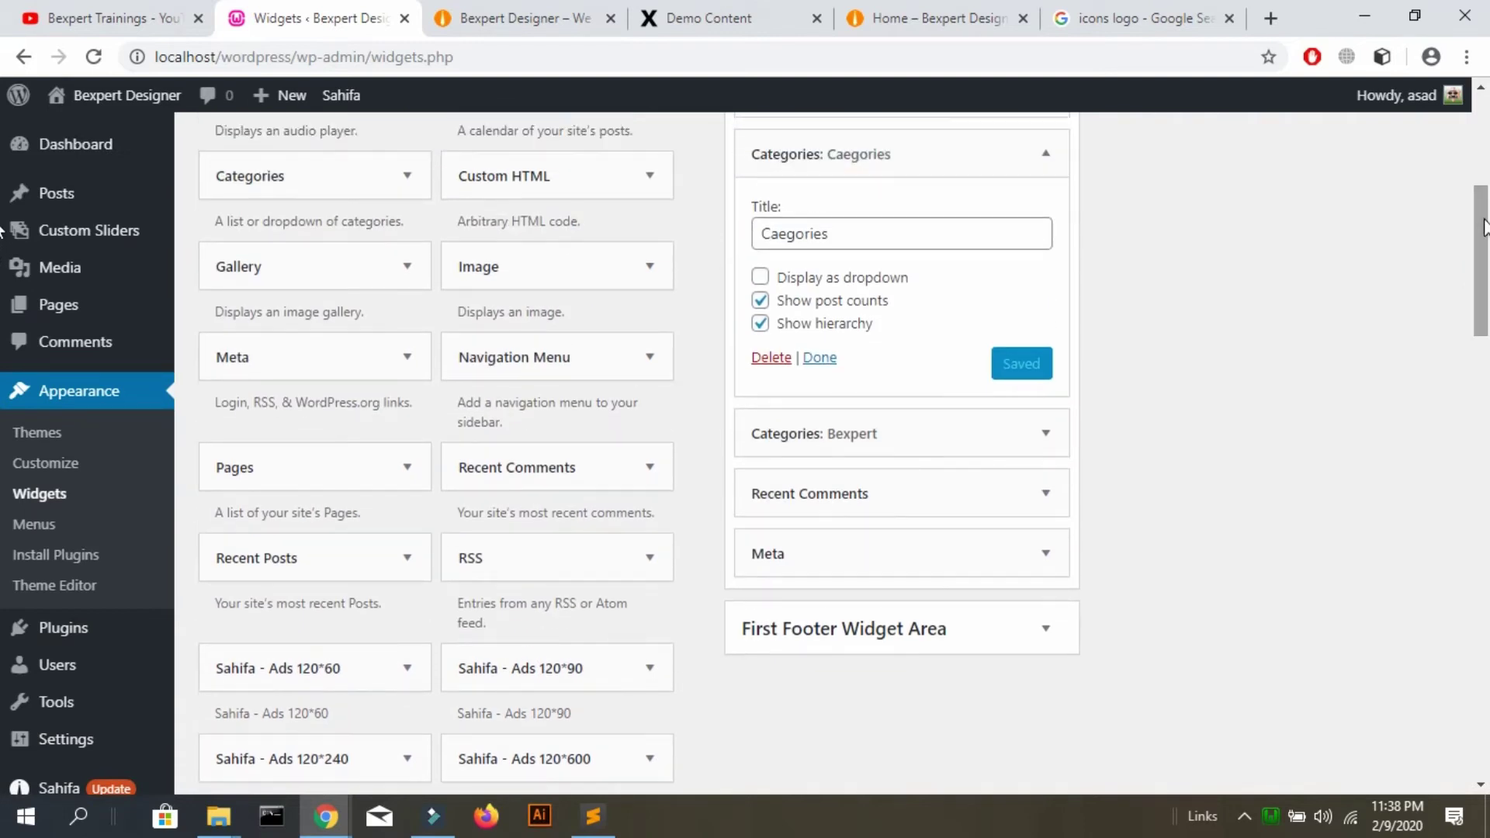
left_click(1044, 435)
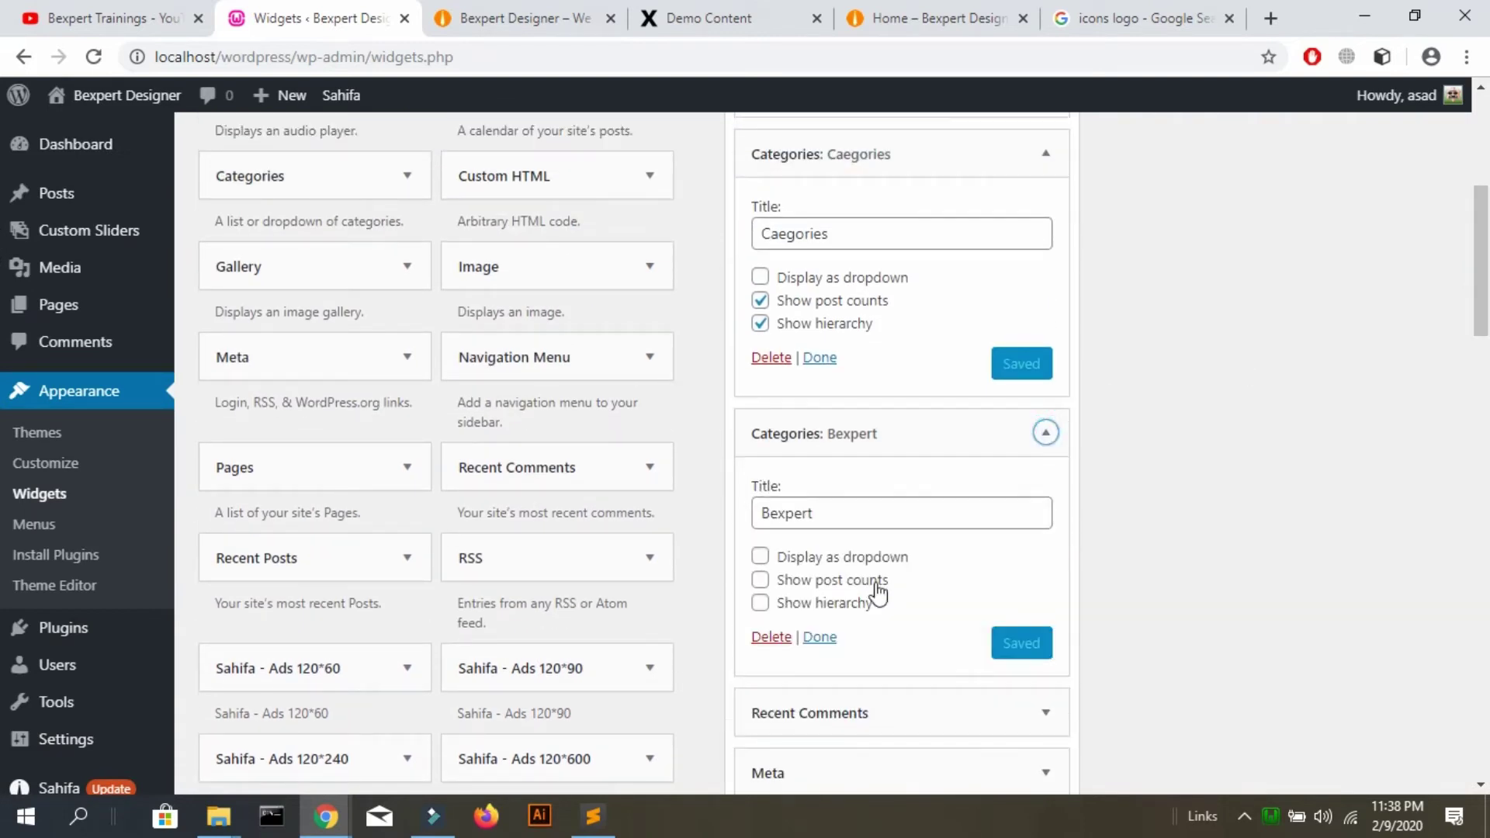
left_click(771, 637)
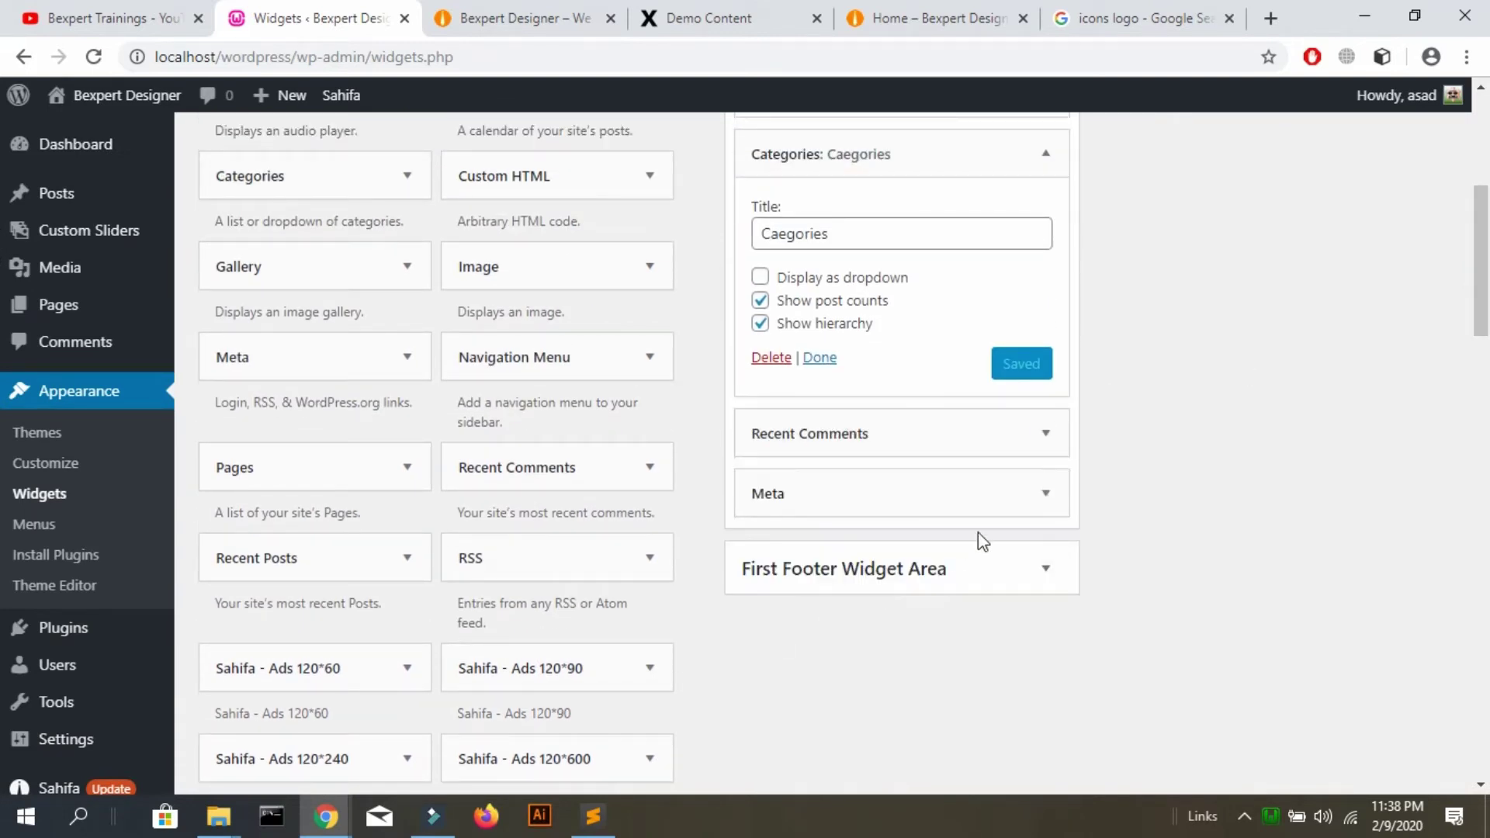
left_click(1046, 490)
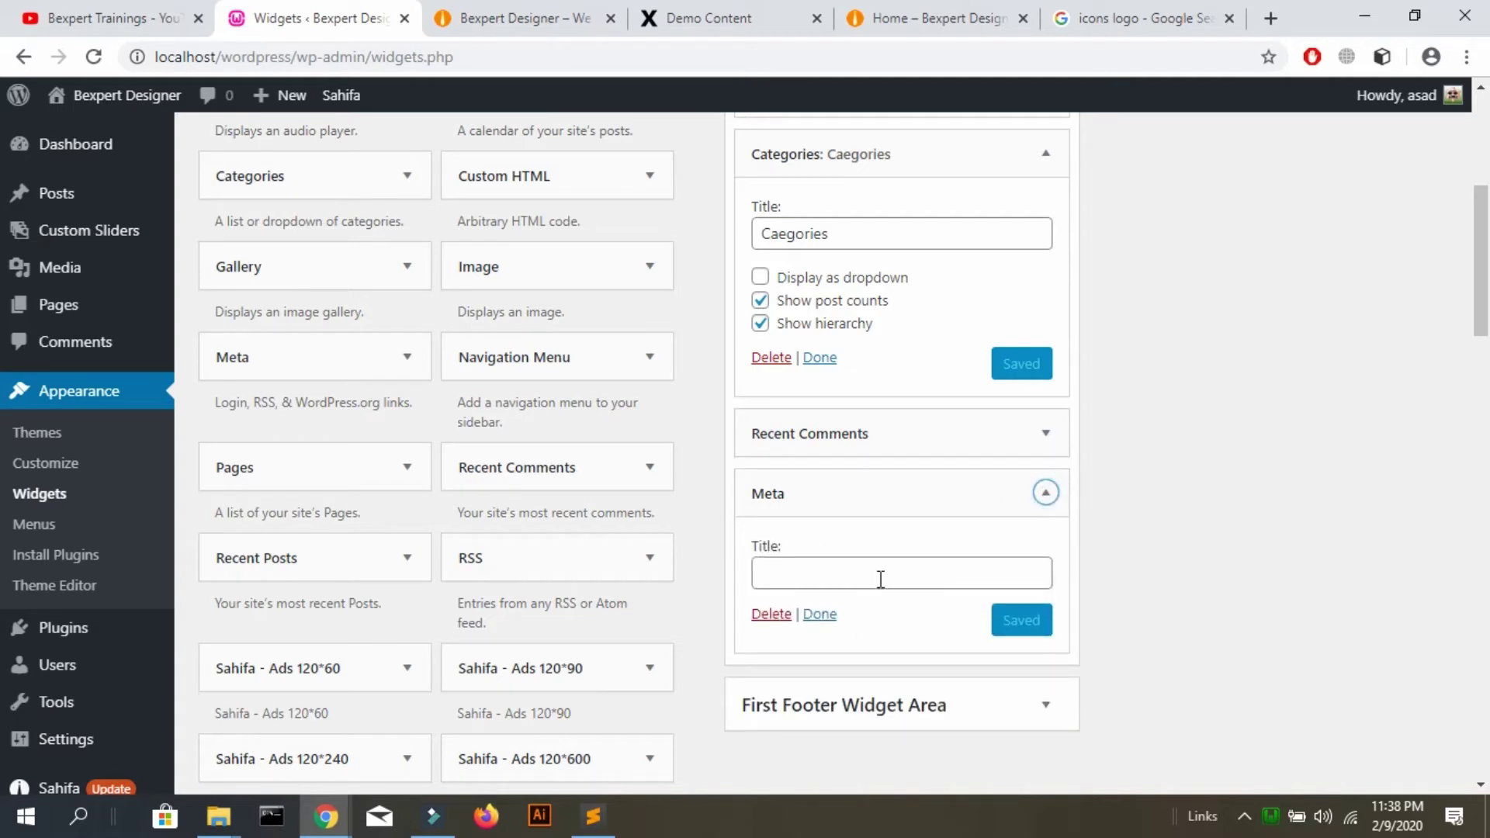
left_click(763, 620)
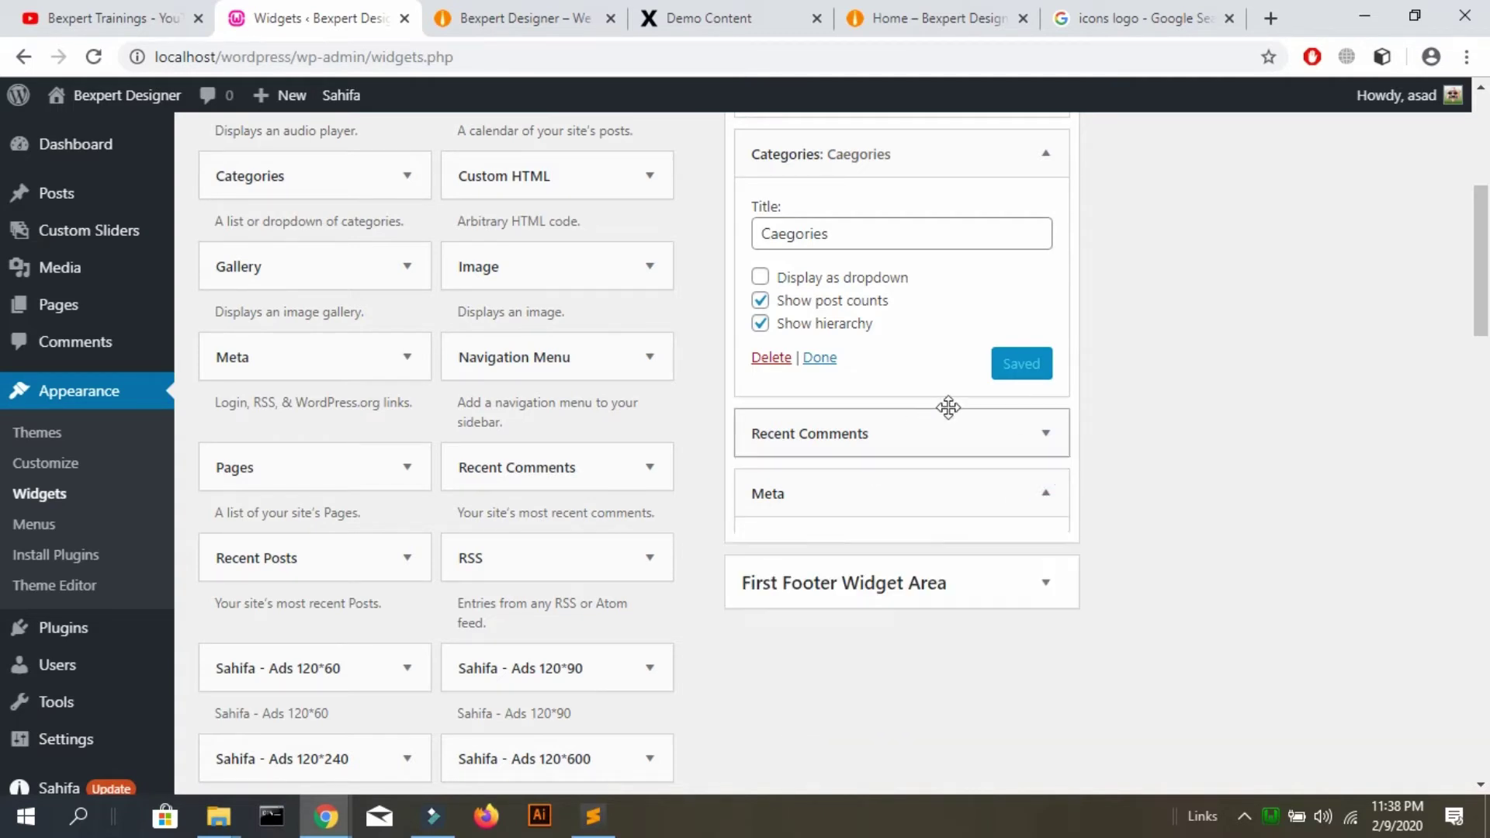
Set the Recent Comments widget's title to "Recent Comment" and save the widget
left_click(1048, 427)
left_click(939, 506)
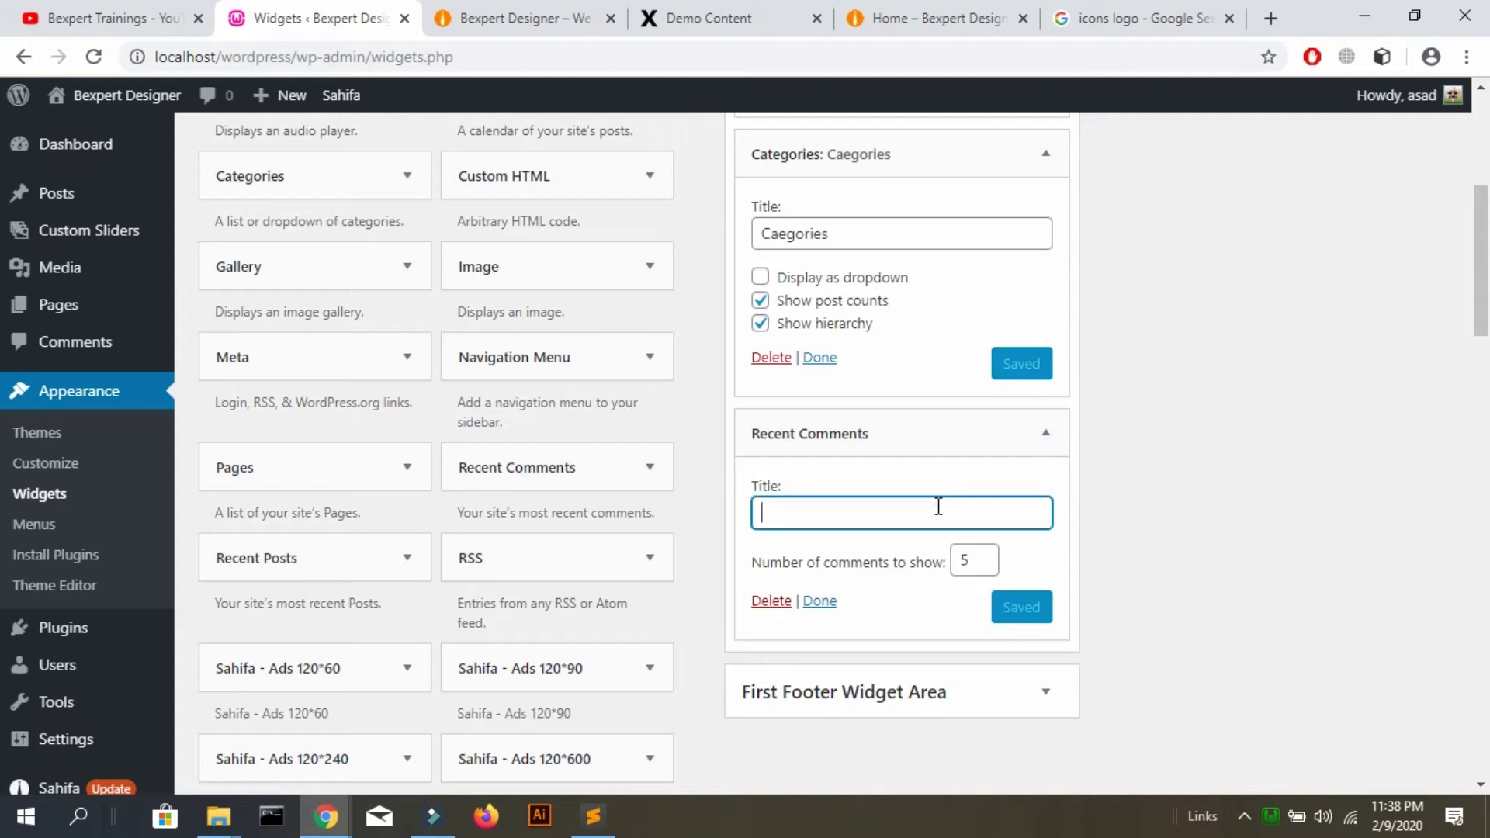
type("Recent Comment")
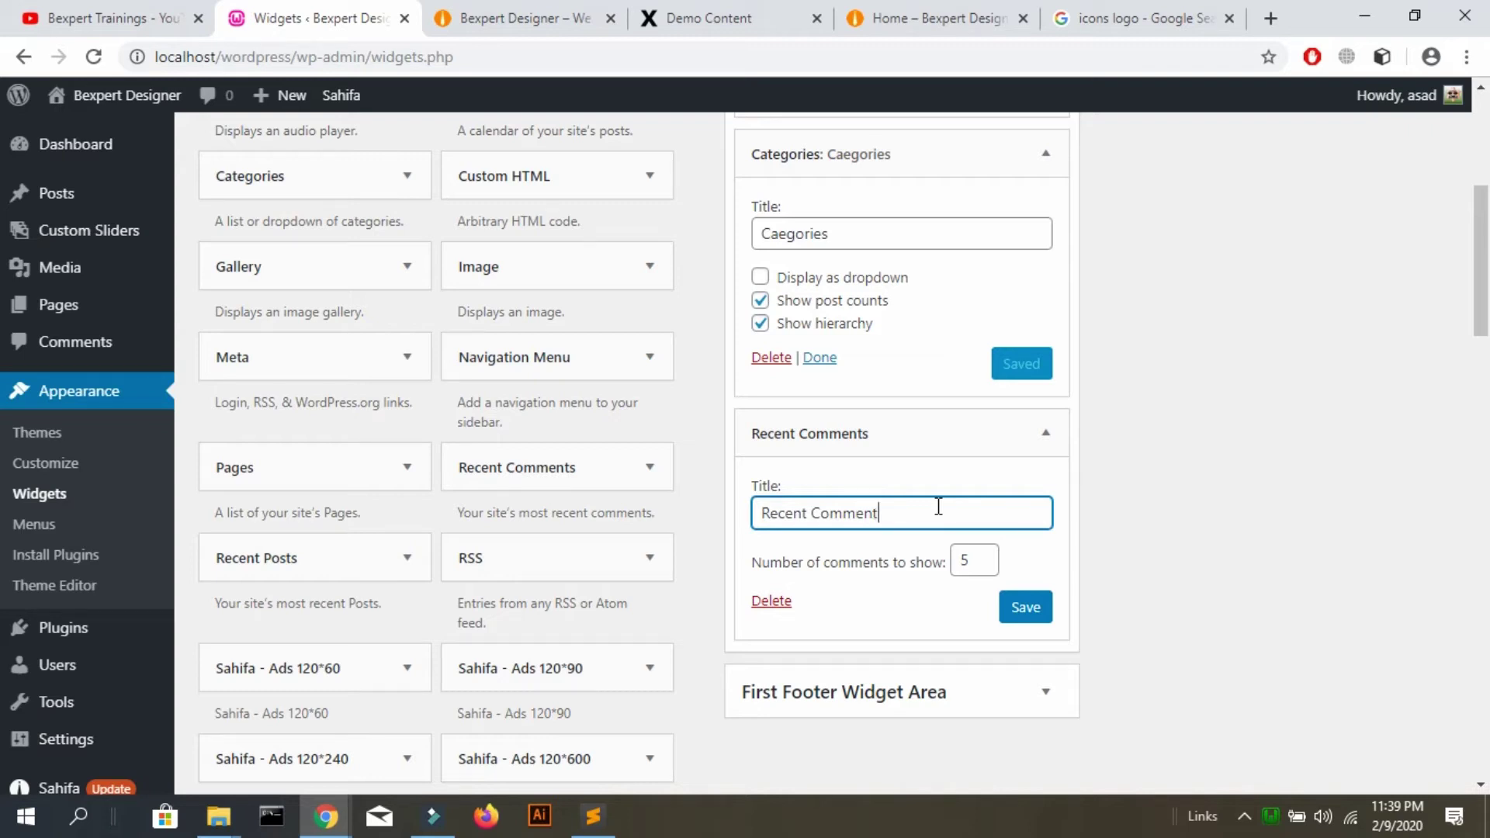
left_click(1023, 610)
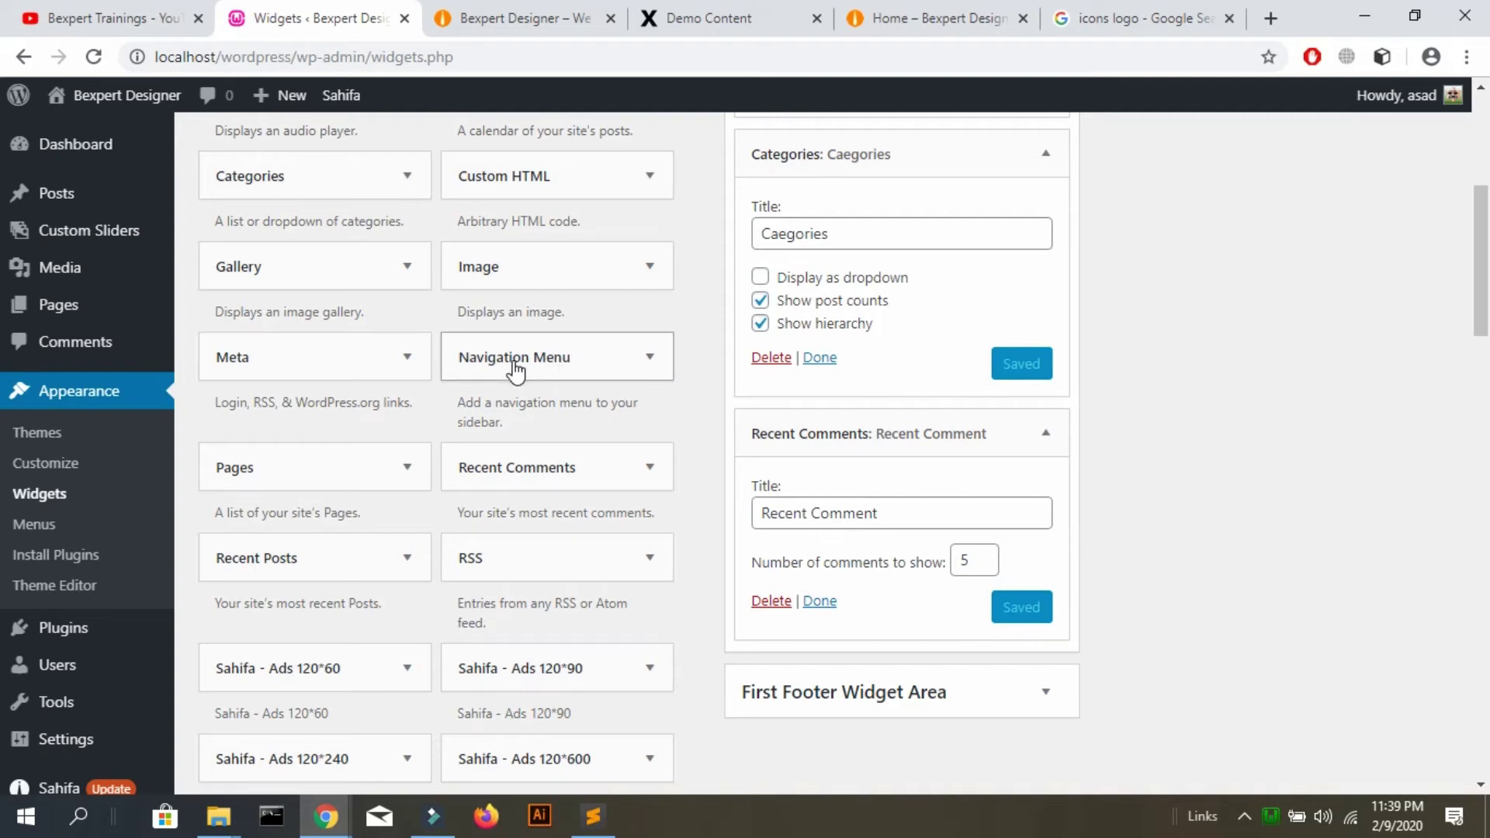
Reload the site's homepage and check the Search, Categories and Recent Comments widgets in its sidebar
left_click(504, 22)
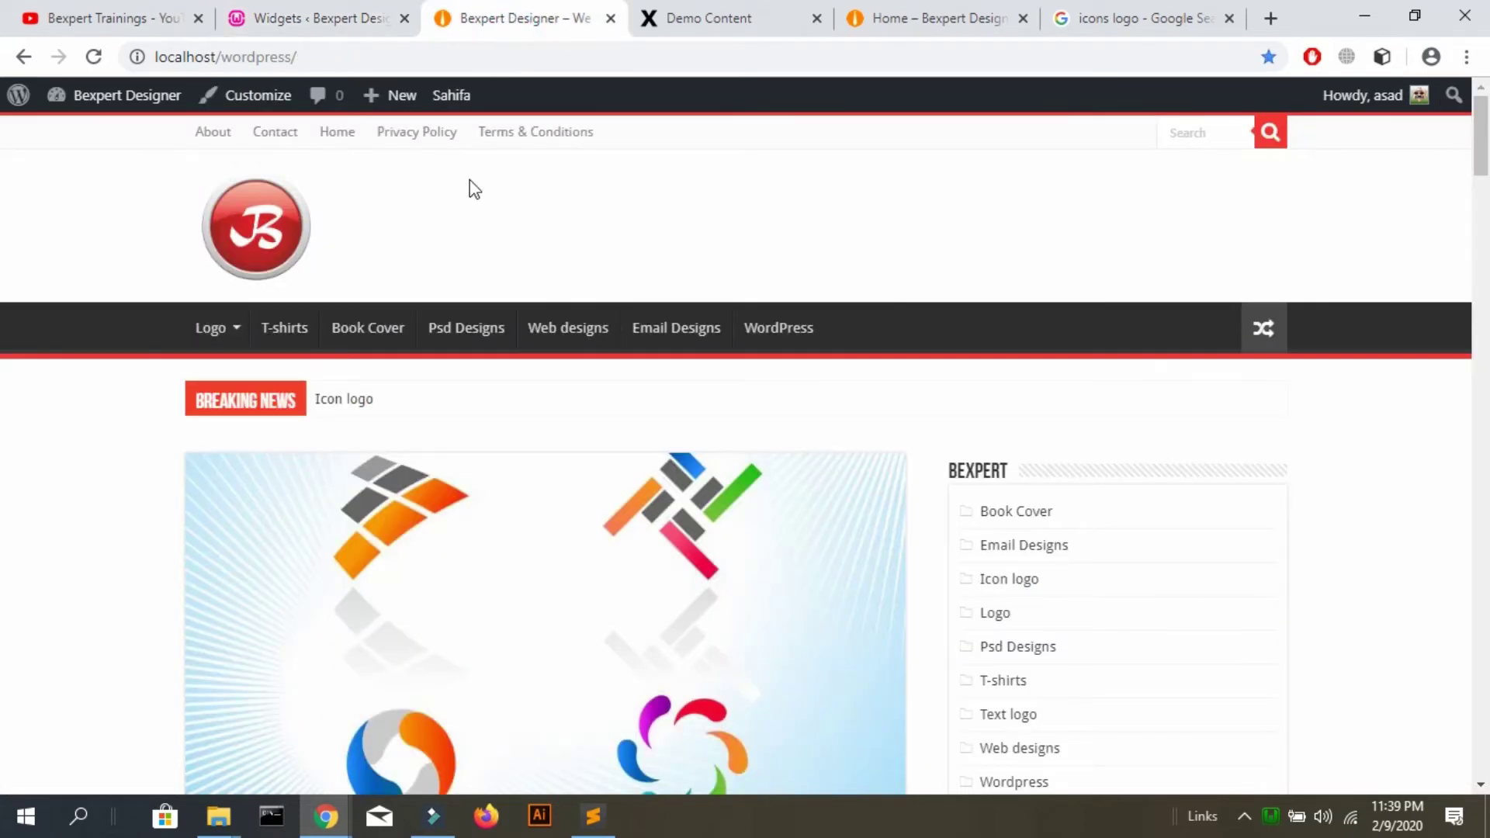
key("F5")
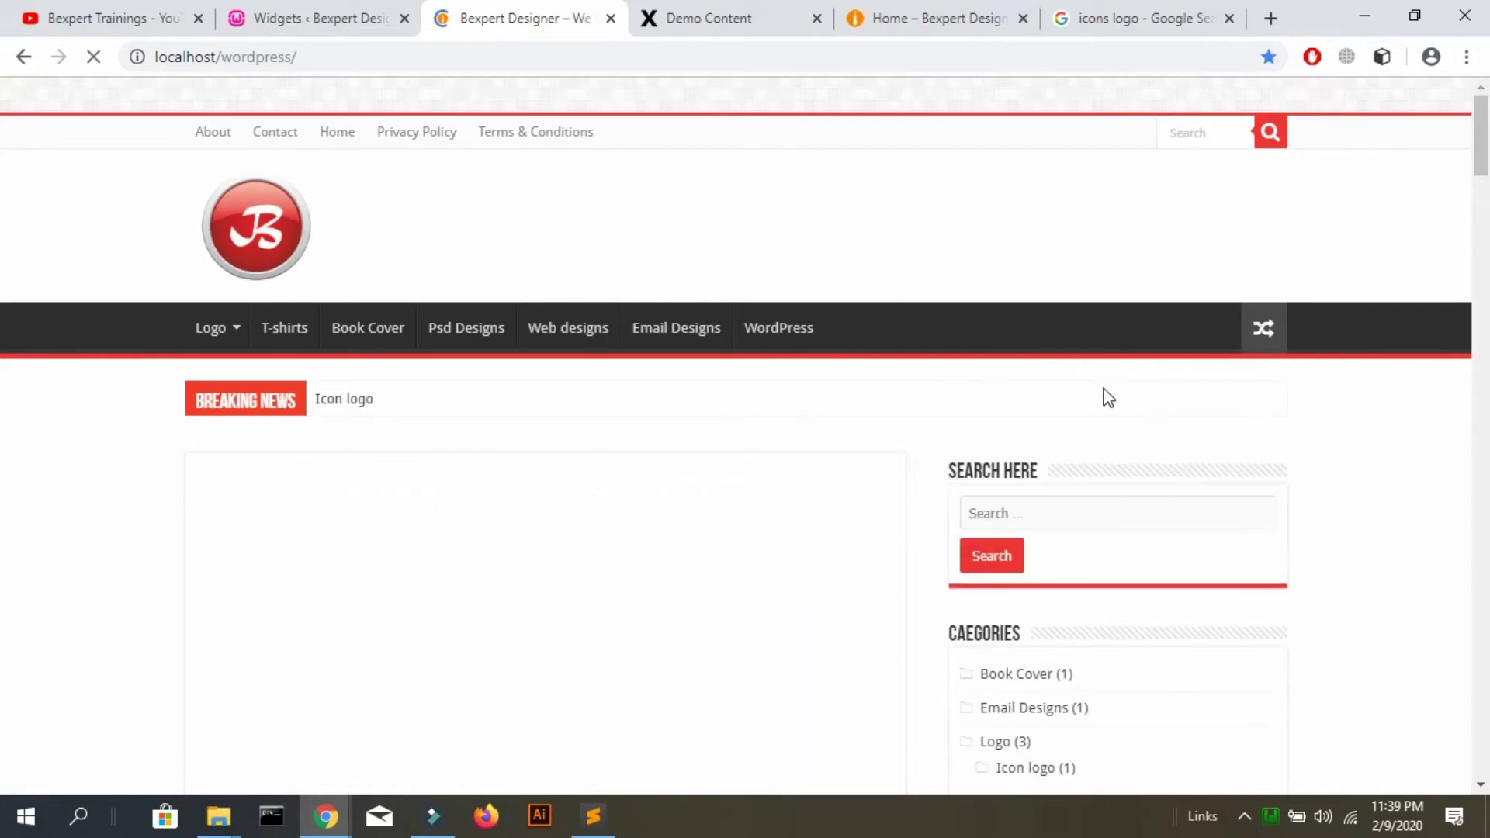
left_click_drag(1482, 134, 1487, 400)
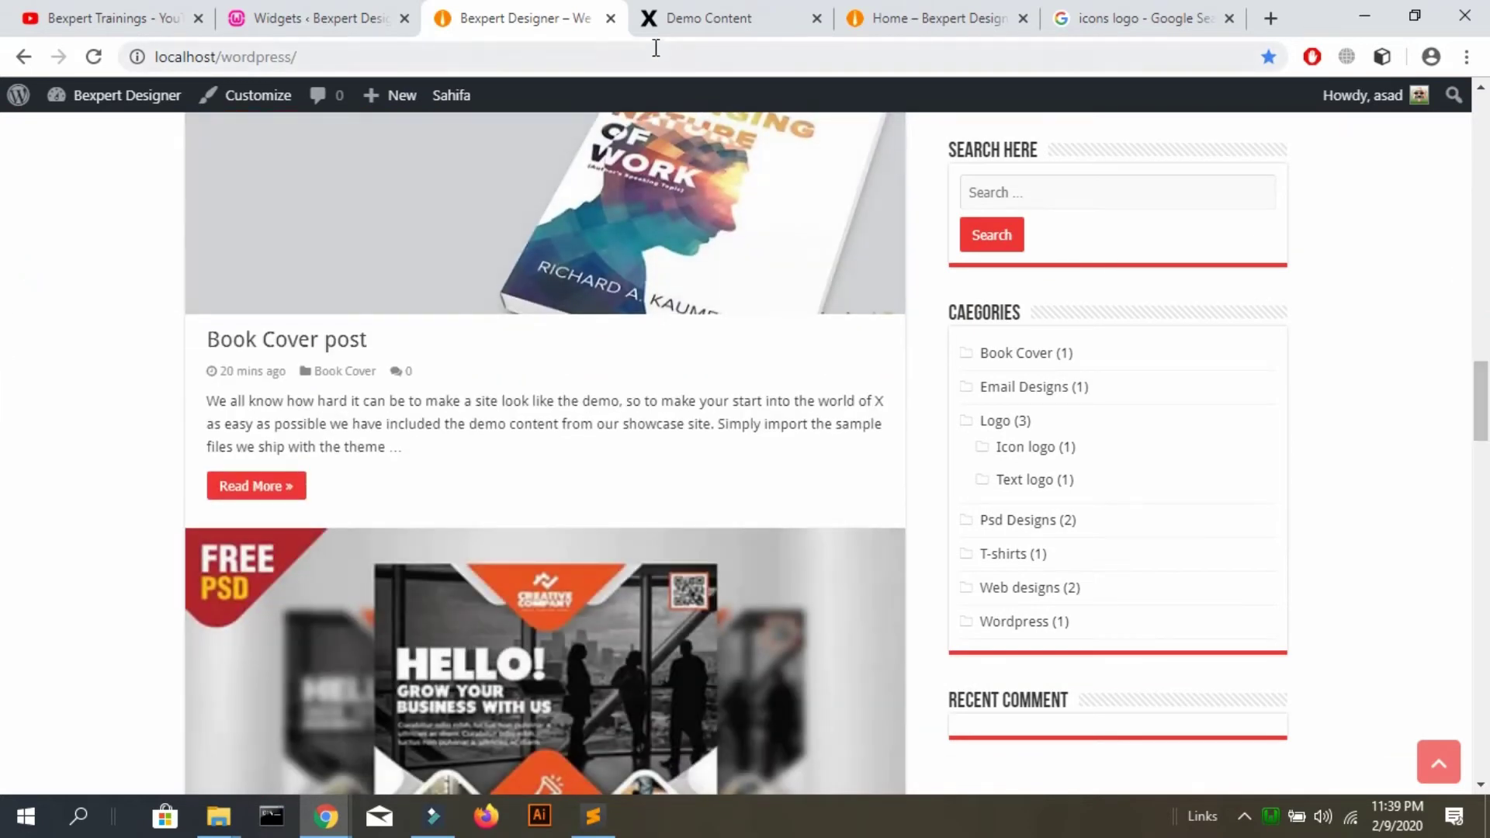
Open the homepage localhost/wordpress/ in a new incognito window to view the site as a logged-out visitor
left_click(624, 58)
key("ctrl+c")
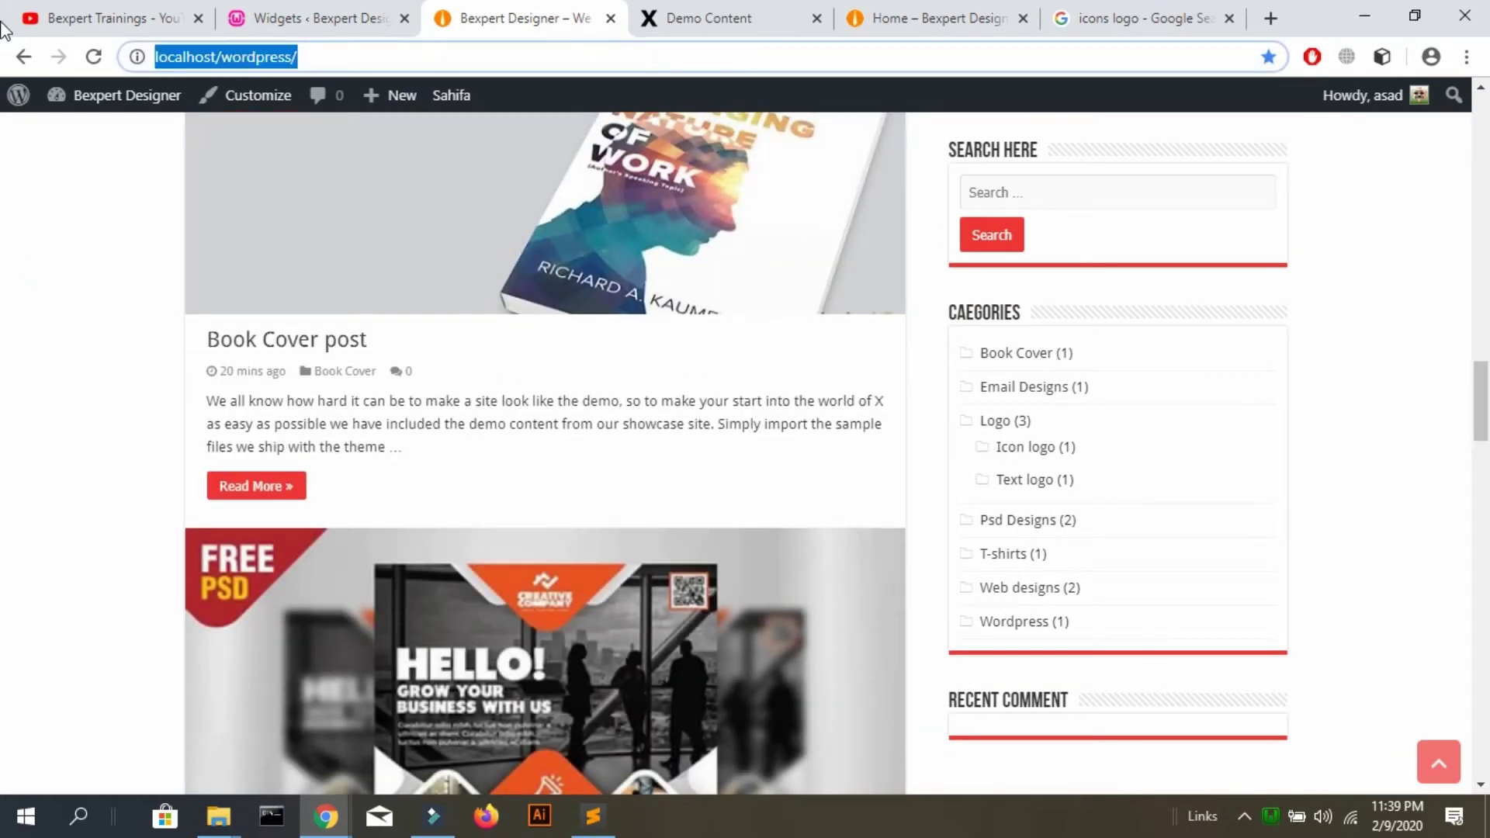
key("ctrl+shift+n")
key("ctrl+v")
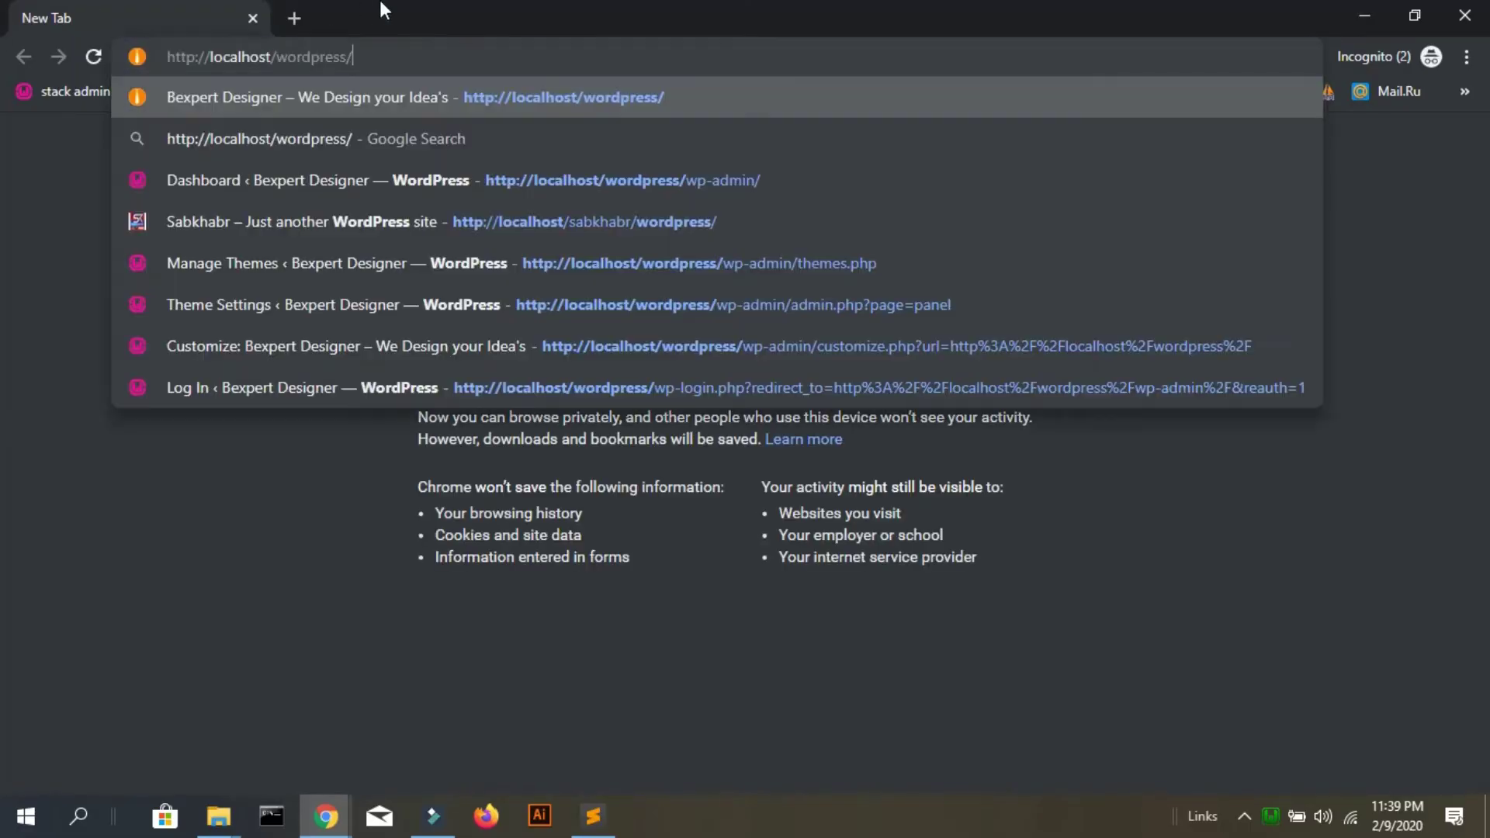
key("Return")
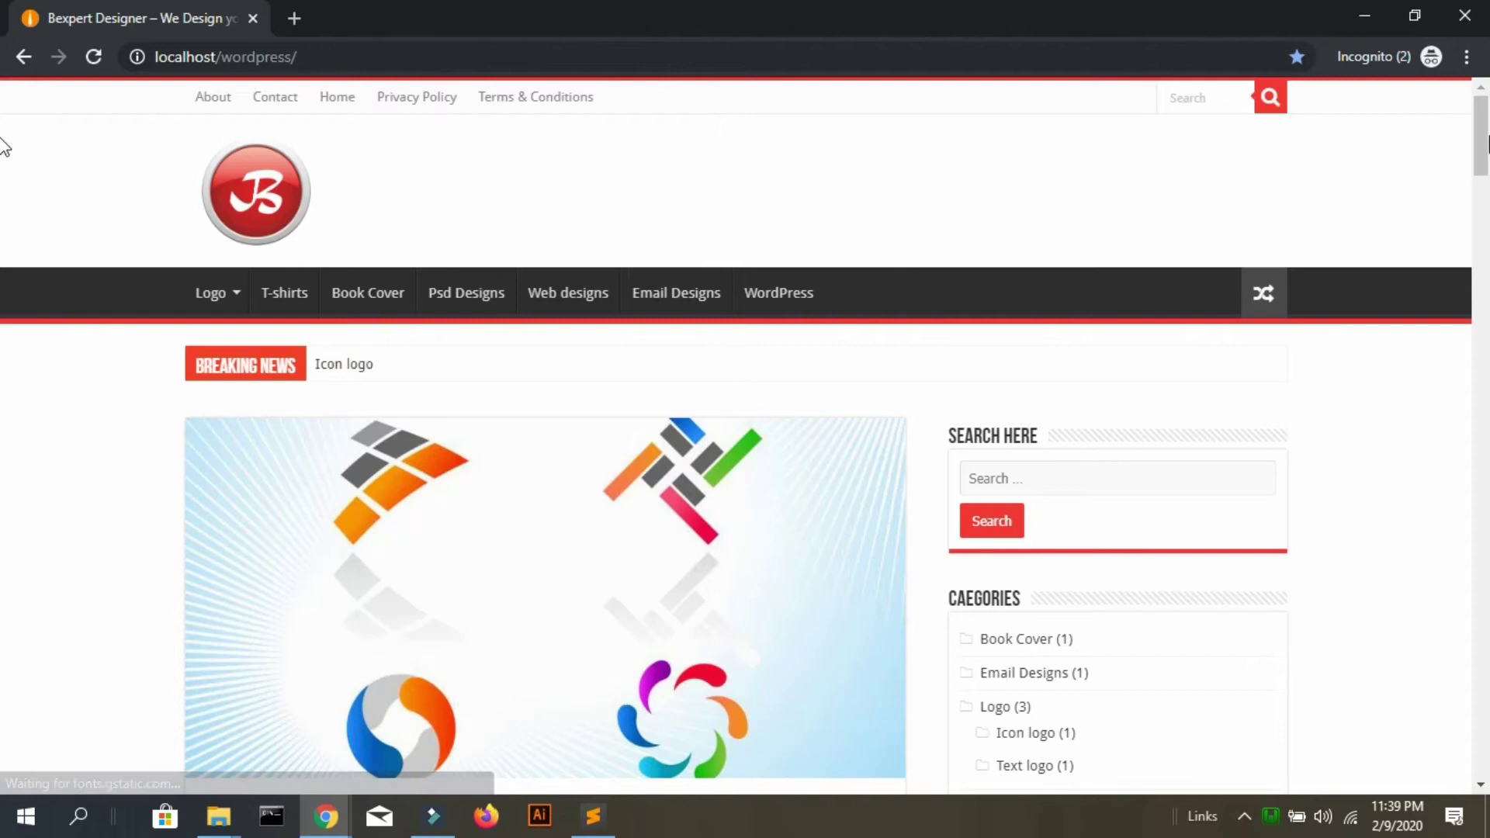
Open the Icon logo post and review its related articles, share links and author box down to the comment form
scroll(4, 143, "down", 4)
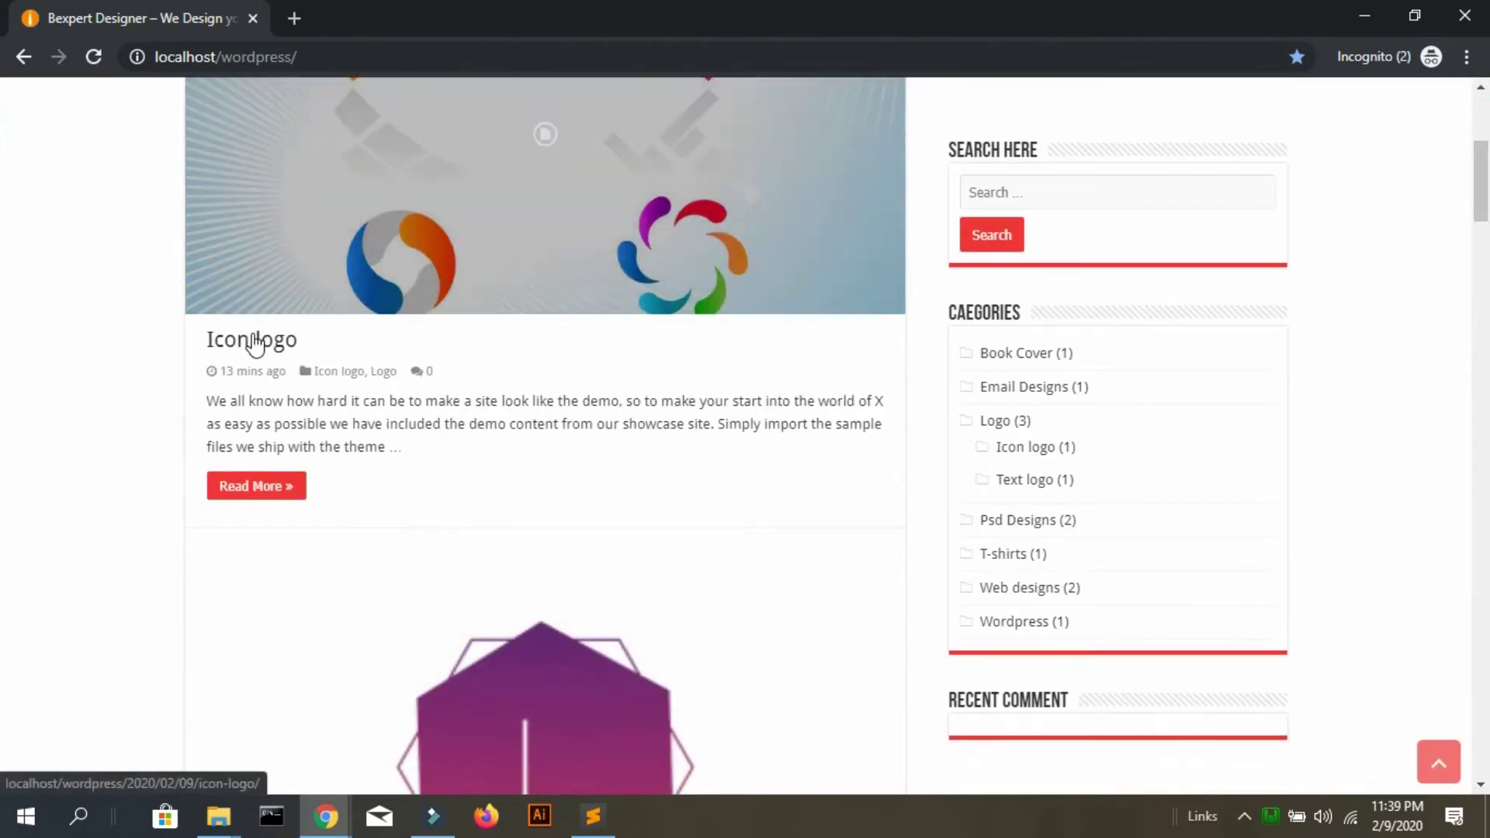
left_click(250, 347)
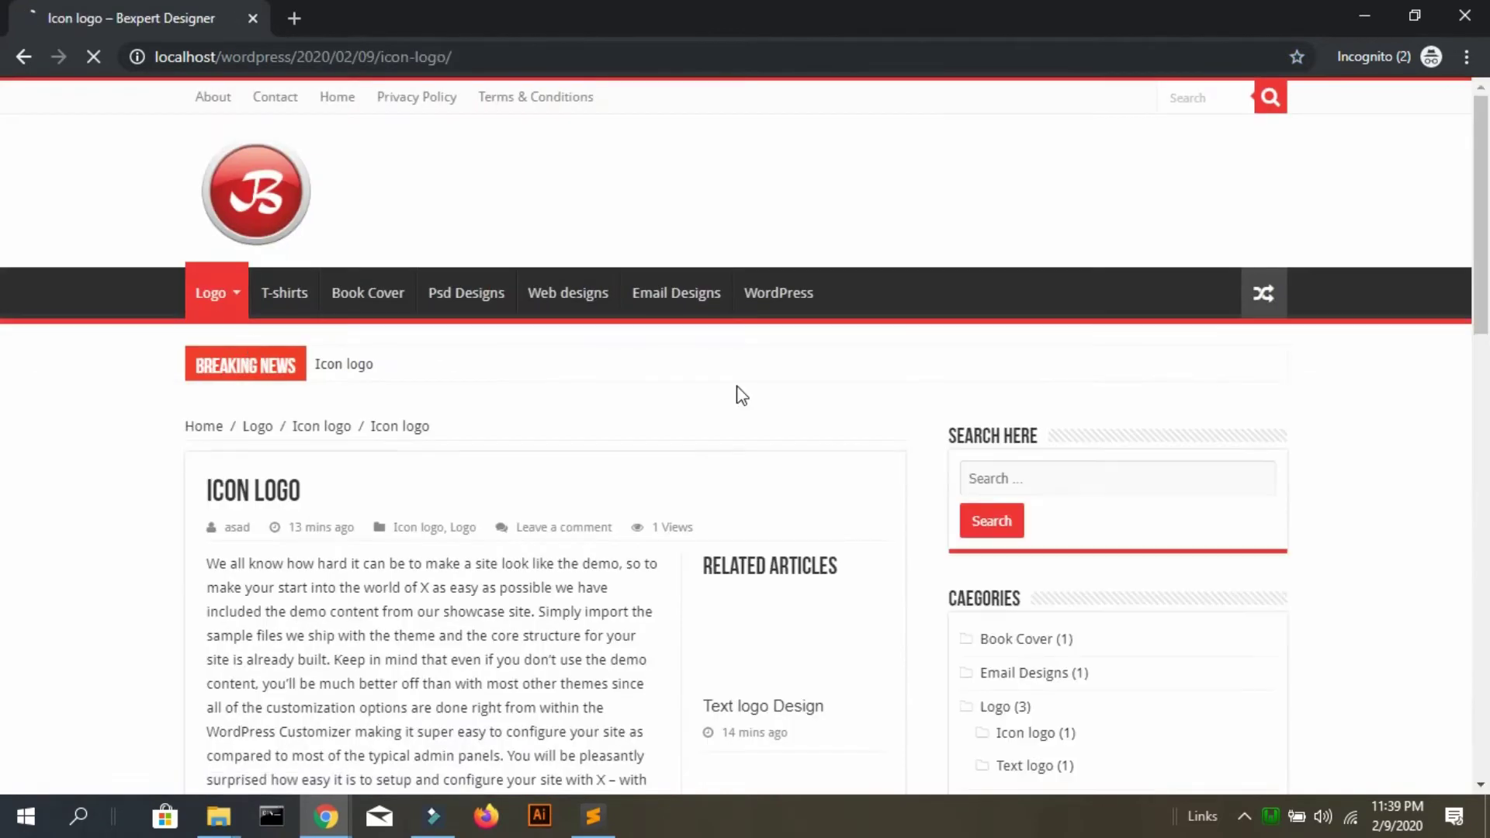
scroll(739, 394, "down", 1)
scroll(741, 395, "down", 10)
scroll(742, 396, "up", 4)
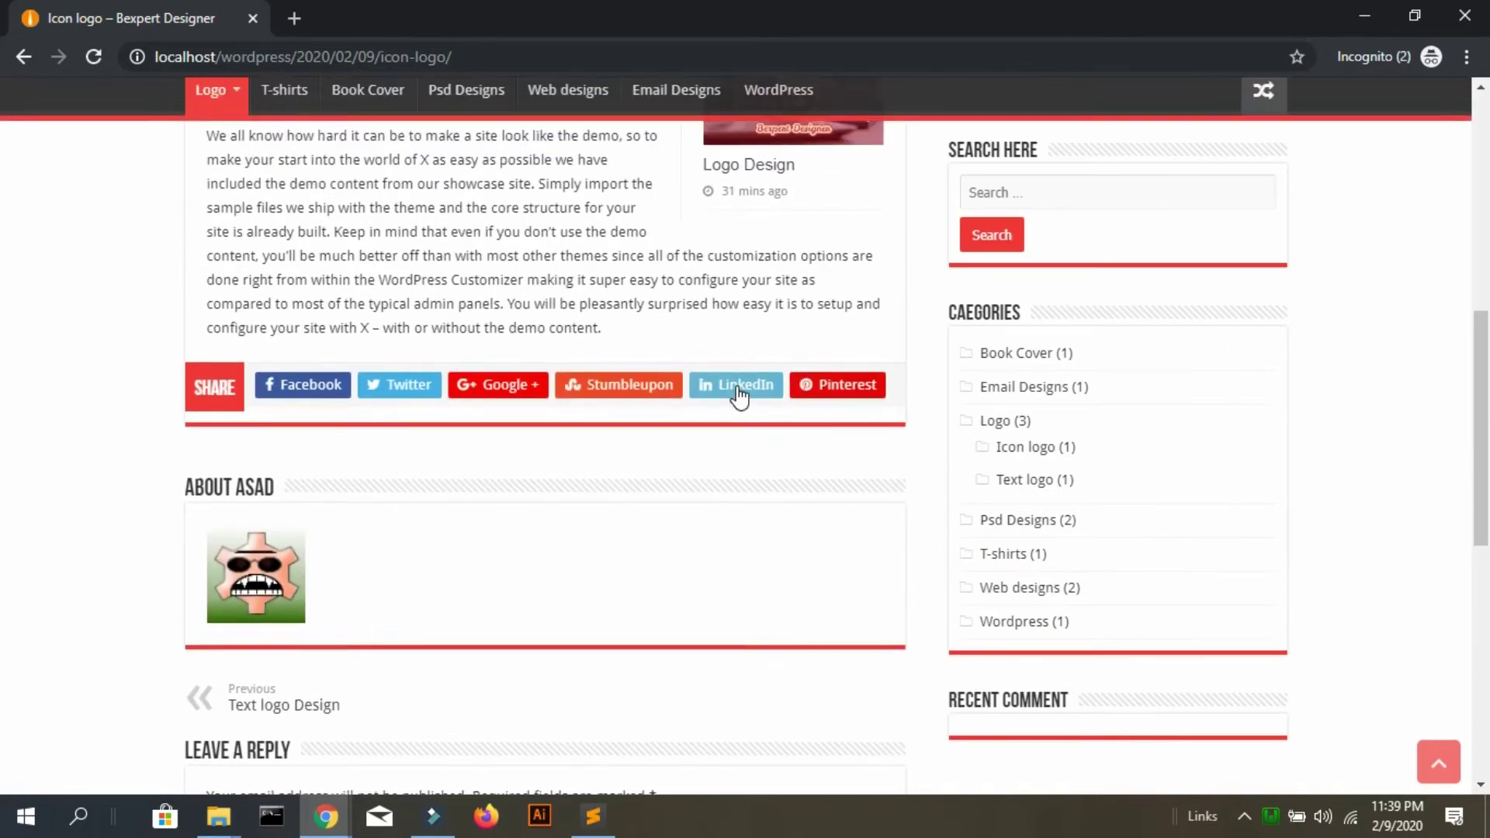
scroll(738, 388, "up", 2)
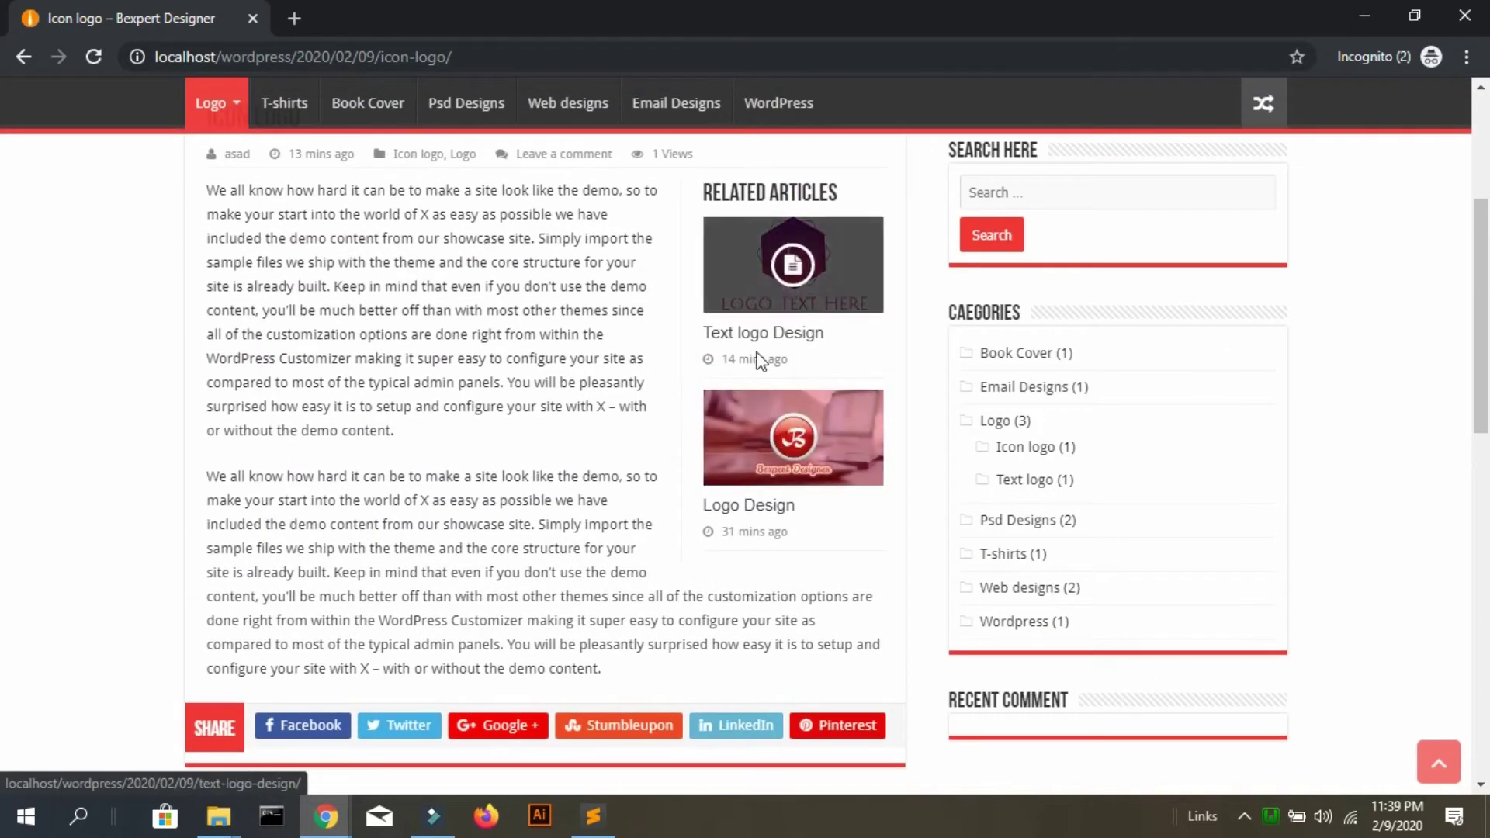
scroll(759, 413, "down", 8)
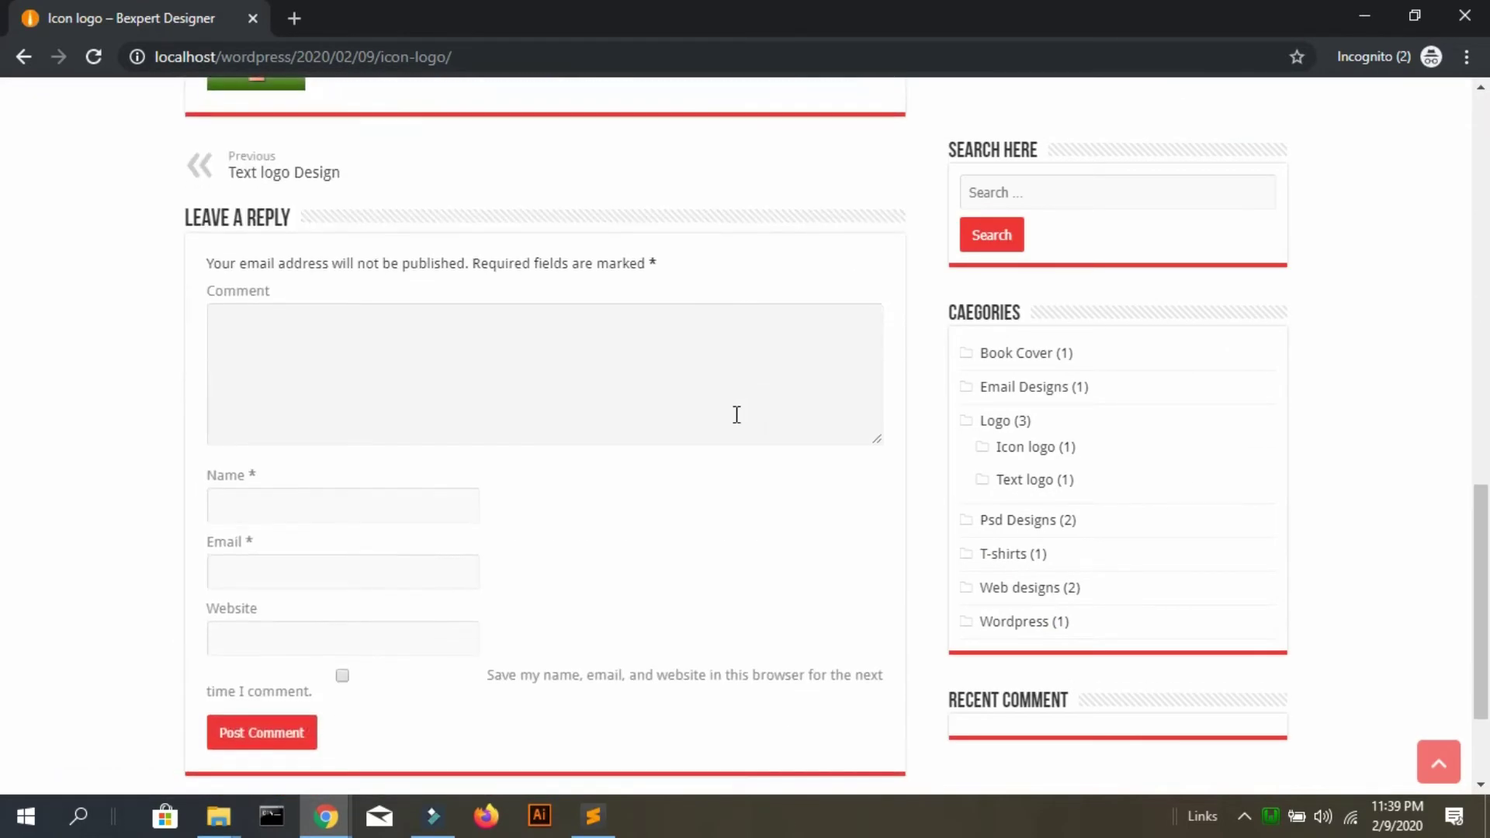
Write "Amazing" as the comment on the Icon logo post and fill in the commenter's e-mail
left_click(655, 404)
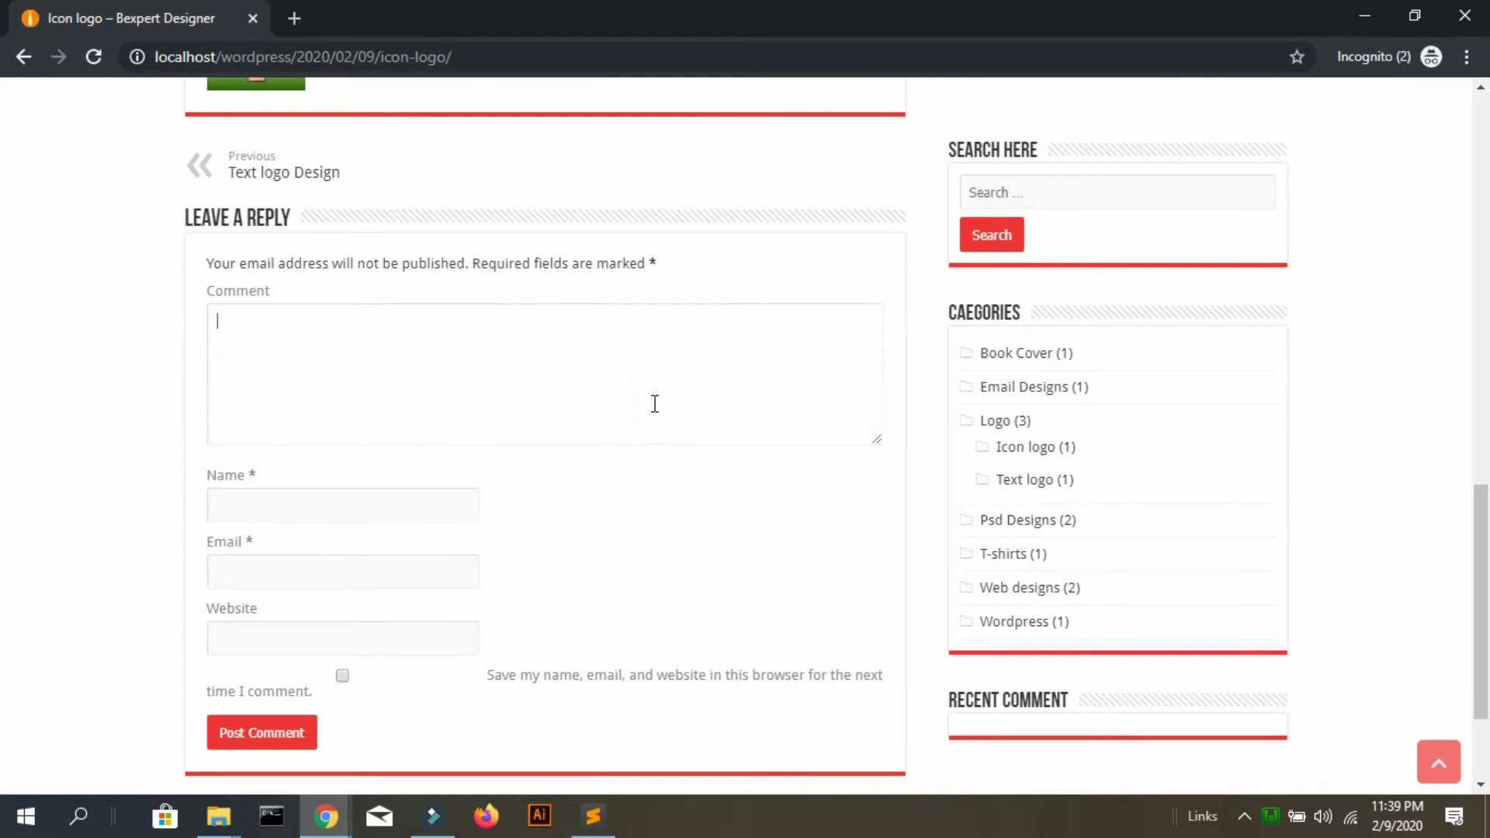
type("Amazing")
key("Tab")
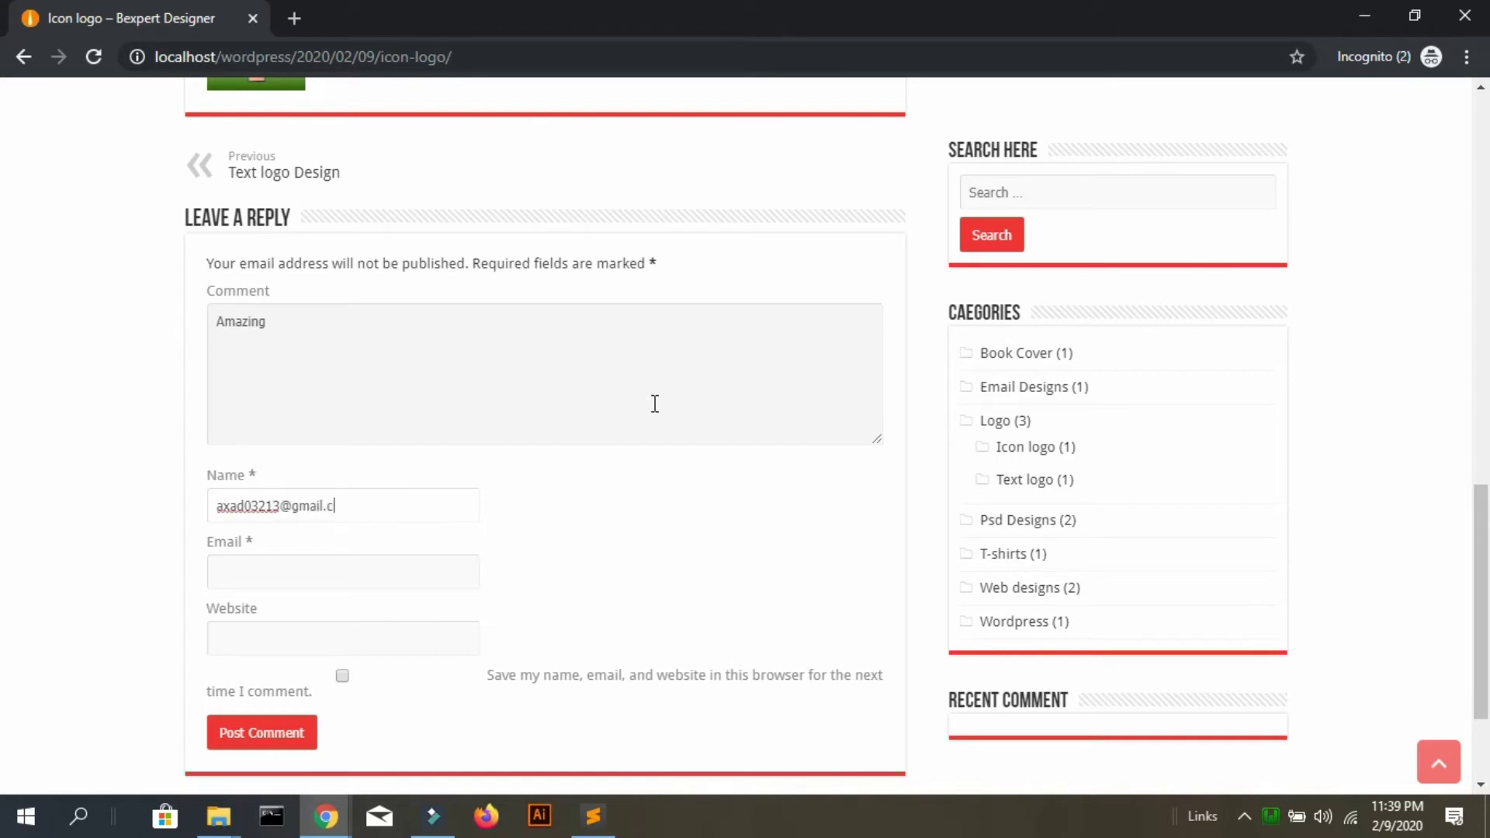
key("ctrl+a")
key("BackSpace")
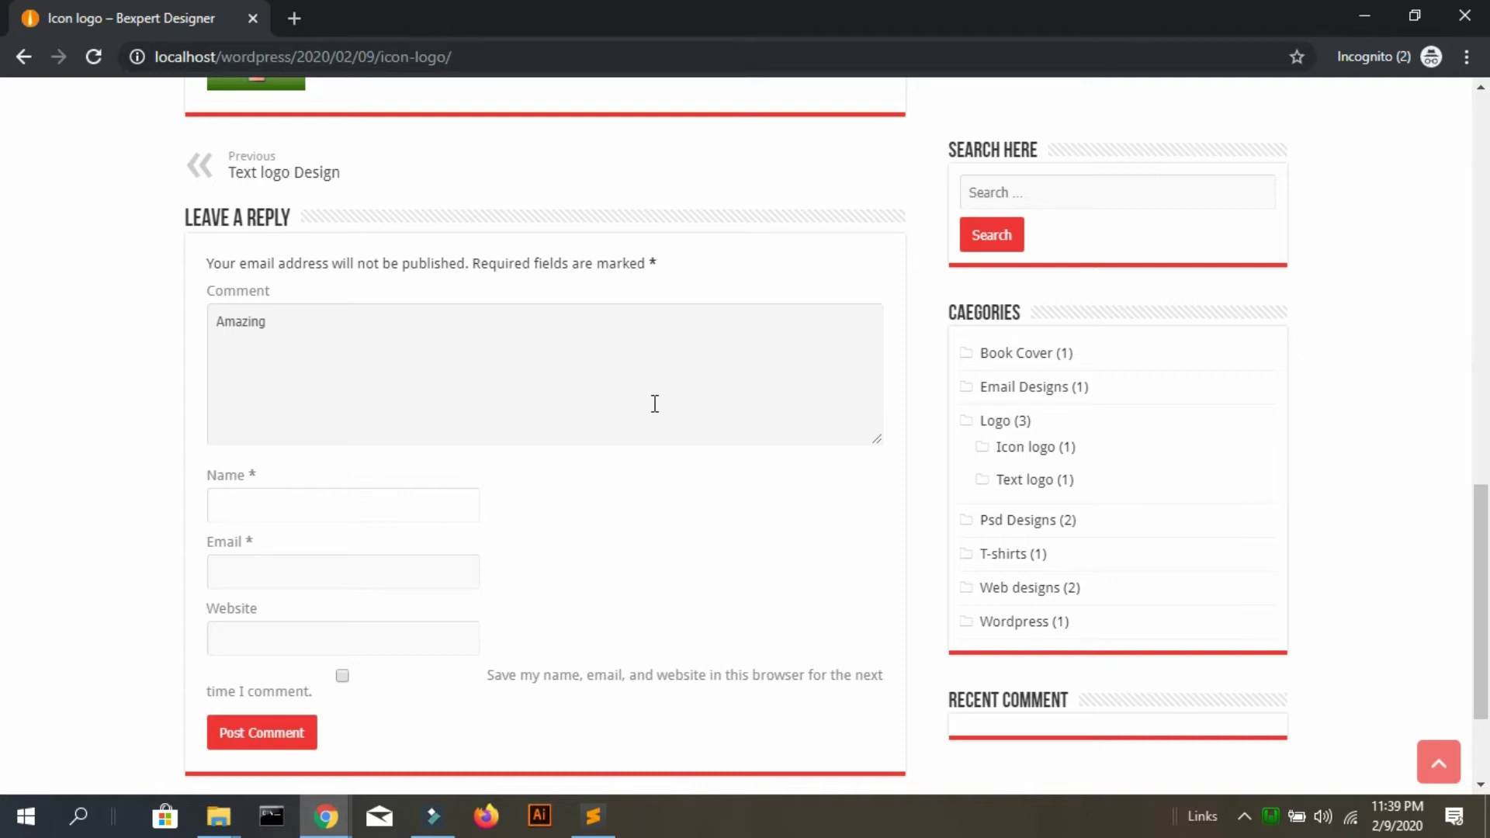
key("Down")
key("Down")
key("Return")
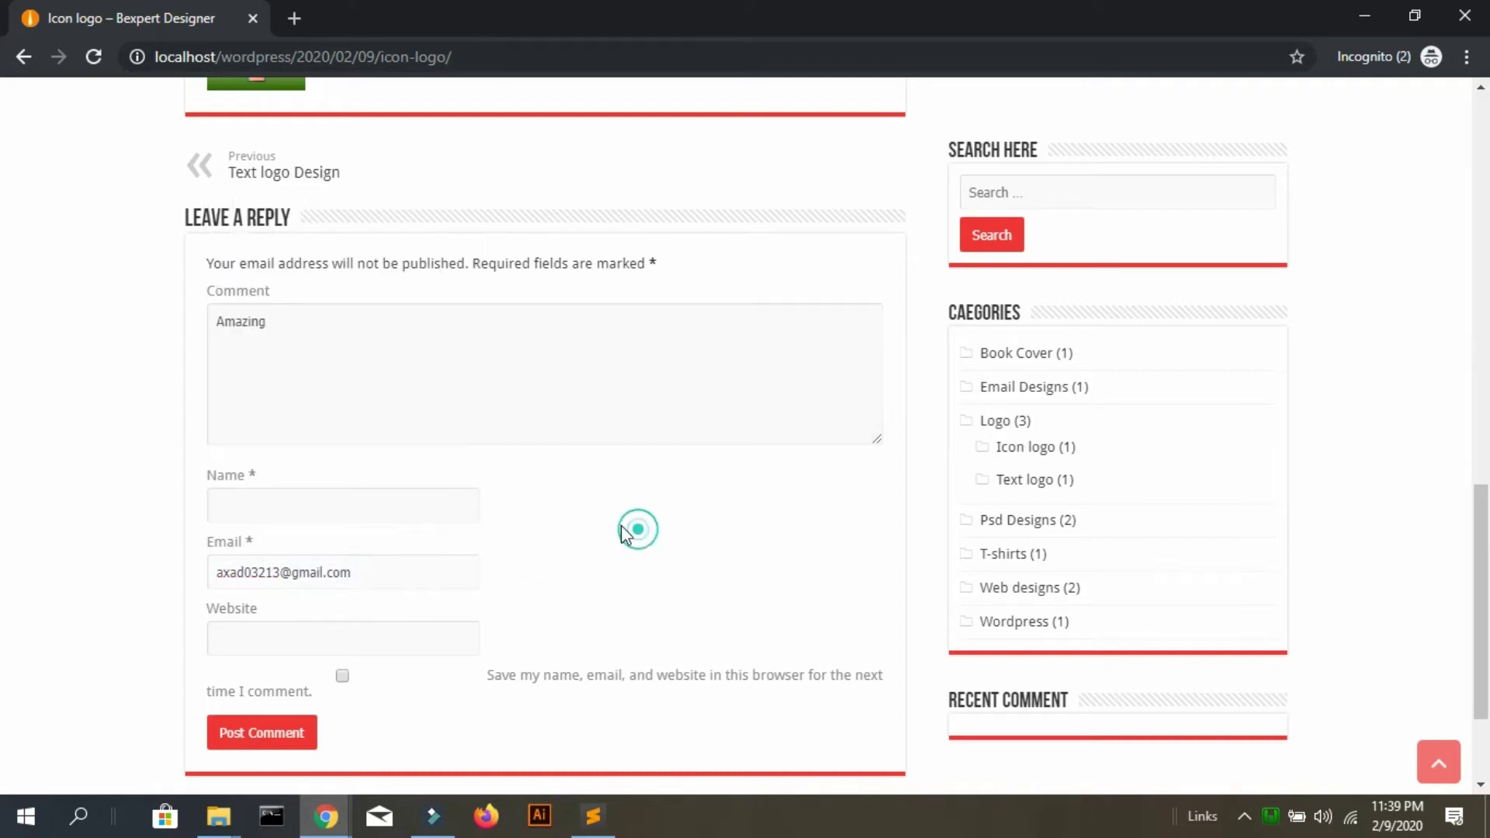
Fill in the commenter's name and website, enable saving the details in this browser, and post the comment
left_click(421, 491)
type("Asad")
key("Tab")
key("Tab")
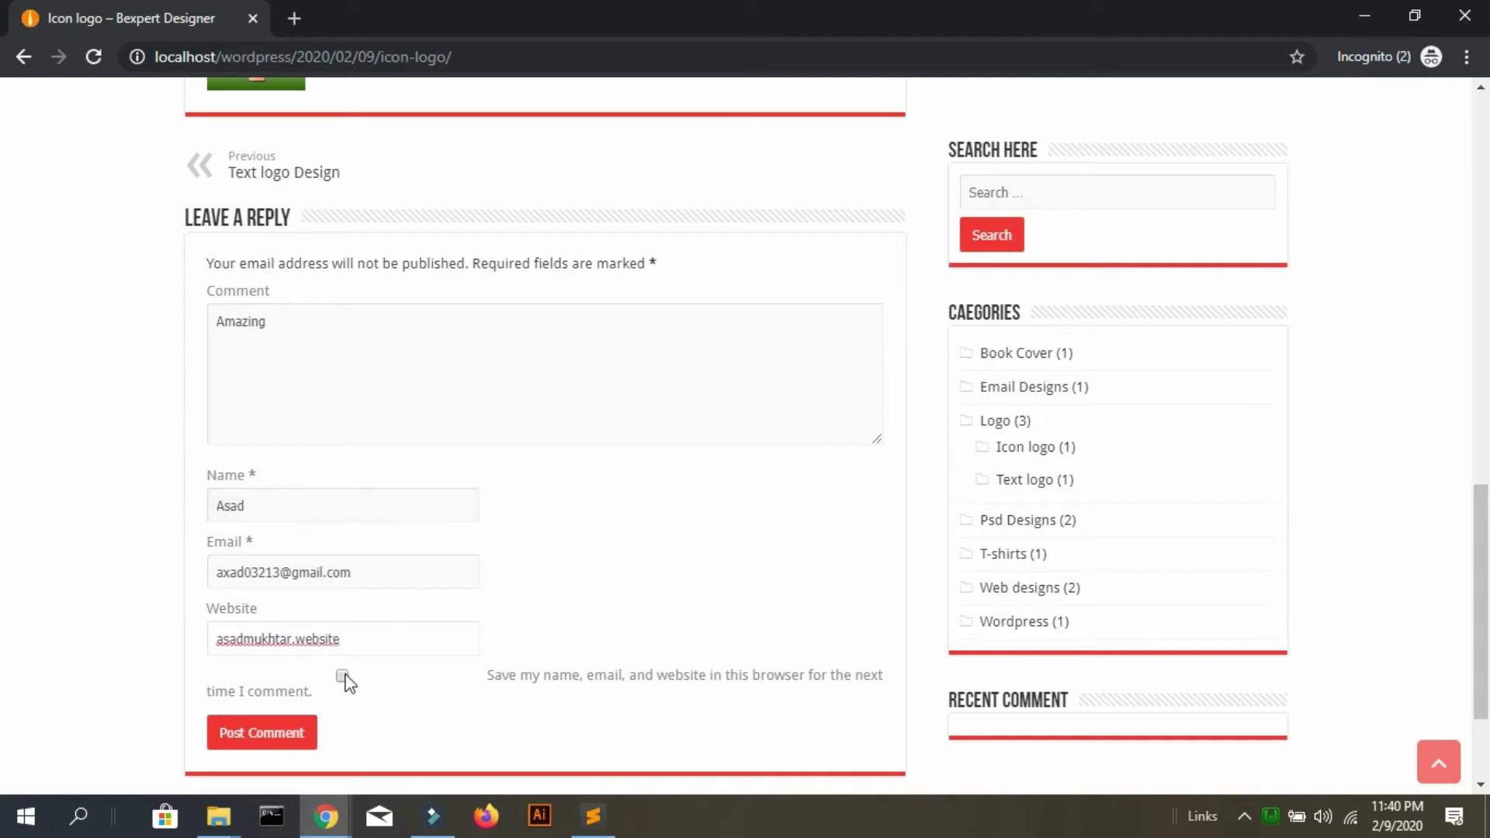
left_click_drag(511, 696, 819, 687)
left_click(755, 679)
left_click(264, 737)
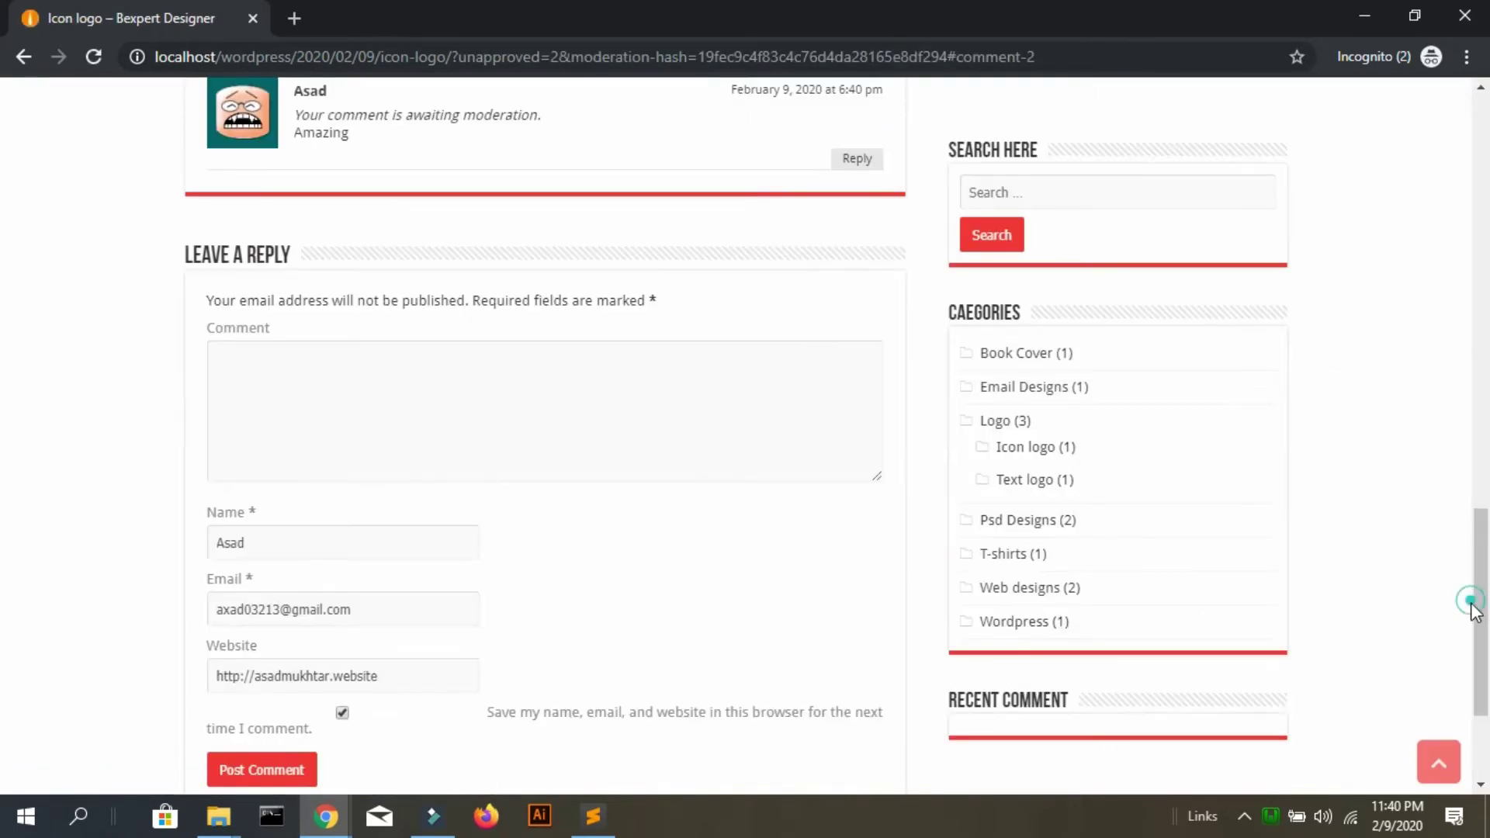
Examine the posted comment's entry and draft the reply "THank u" to it
left_click_drag(1484, 496, 1484, 403)
left_click_drag(354, 449, 364, 444)
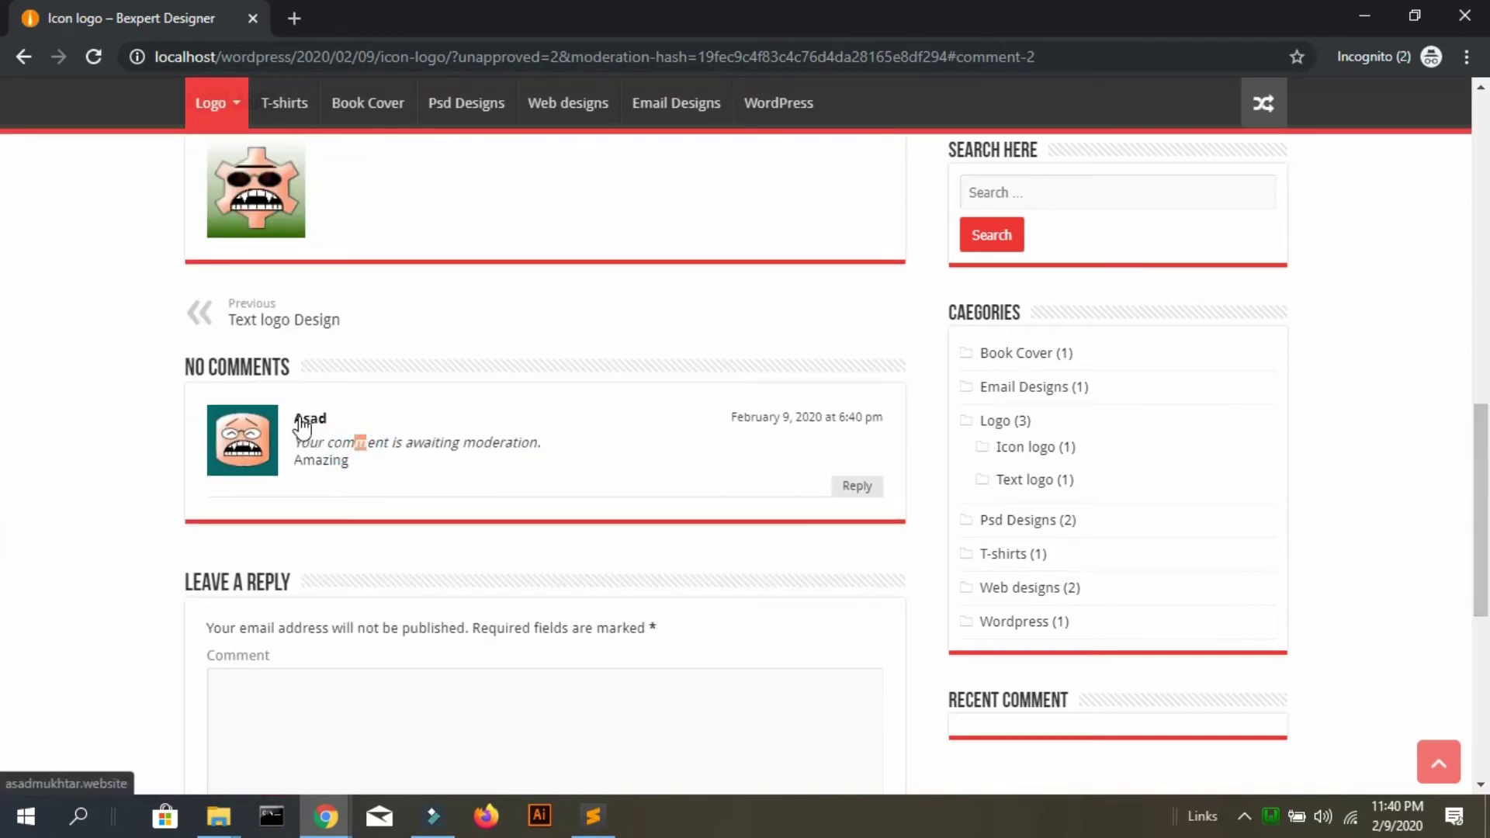
left_click(380, 489)
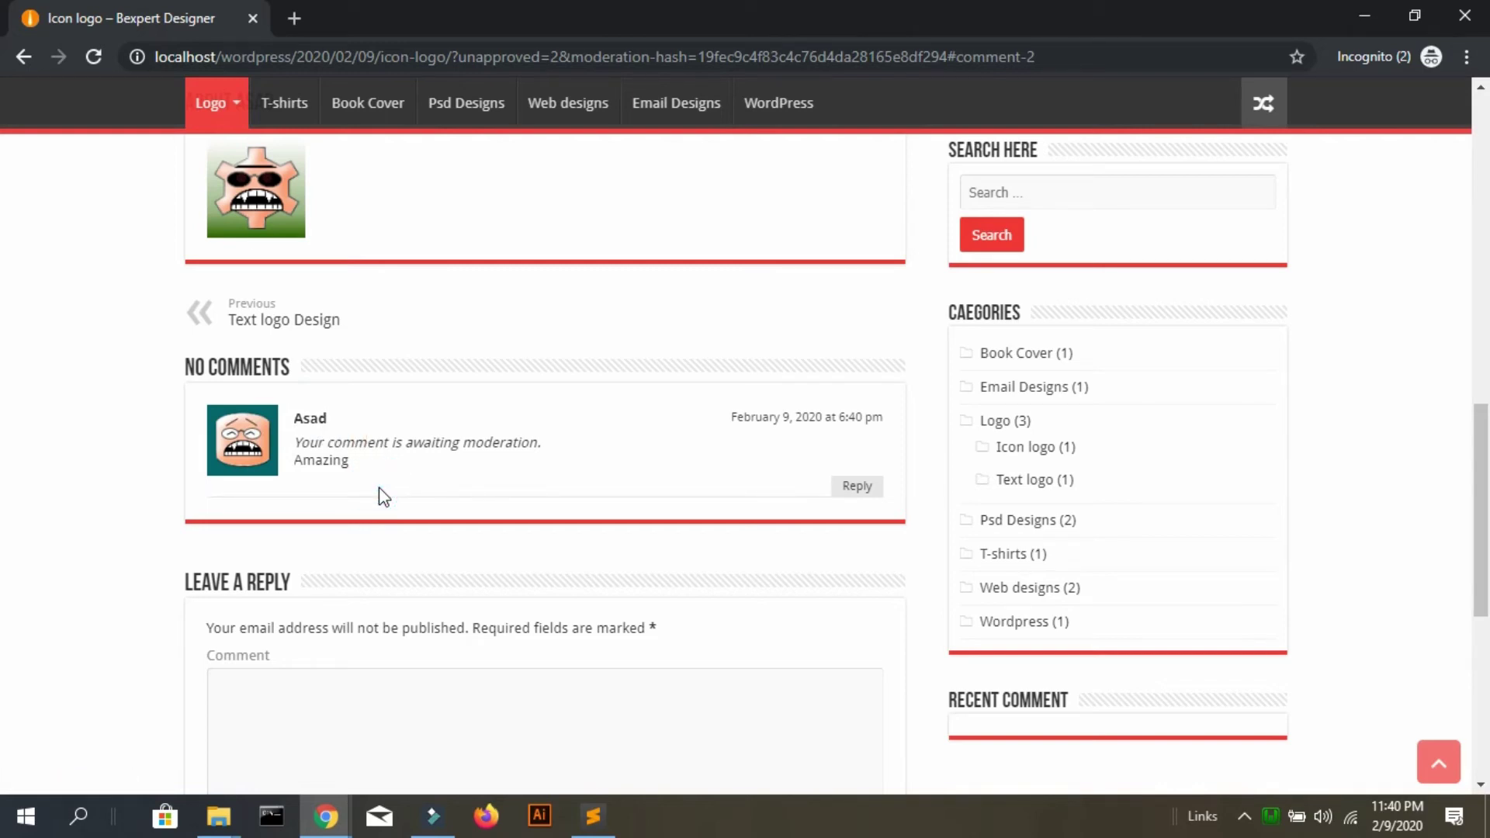
left_click_drag(224, 436, 247, 452)
left_click(853, 487)
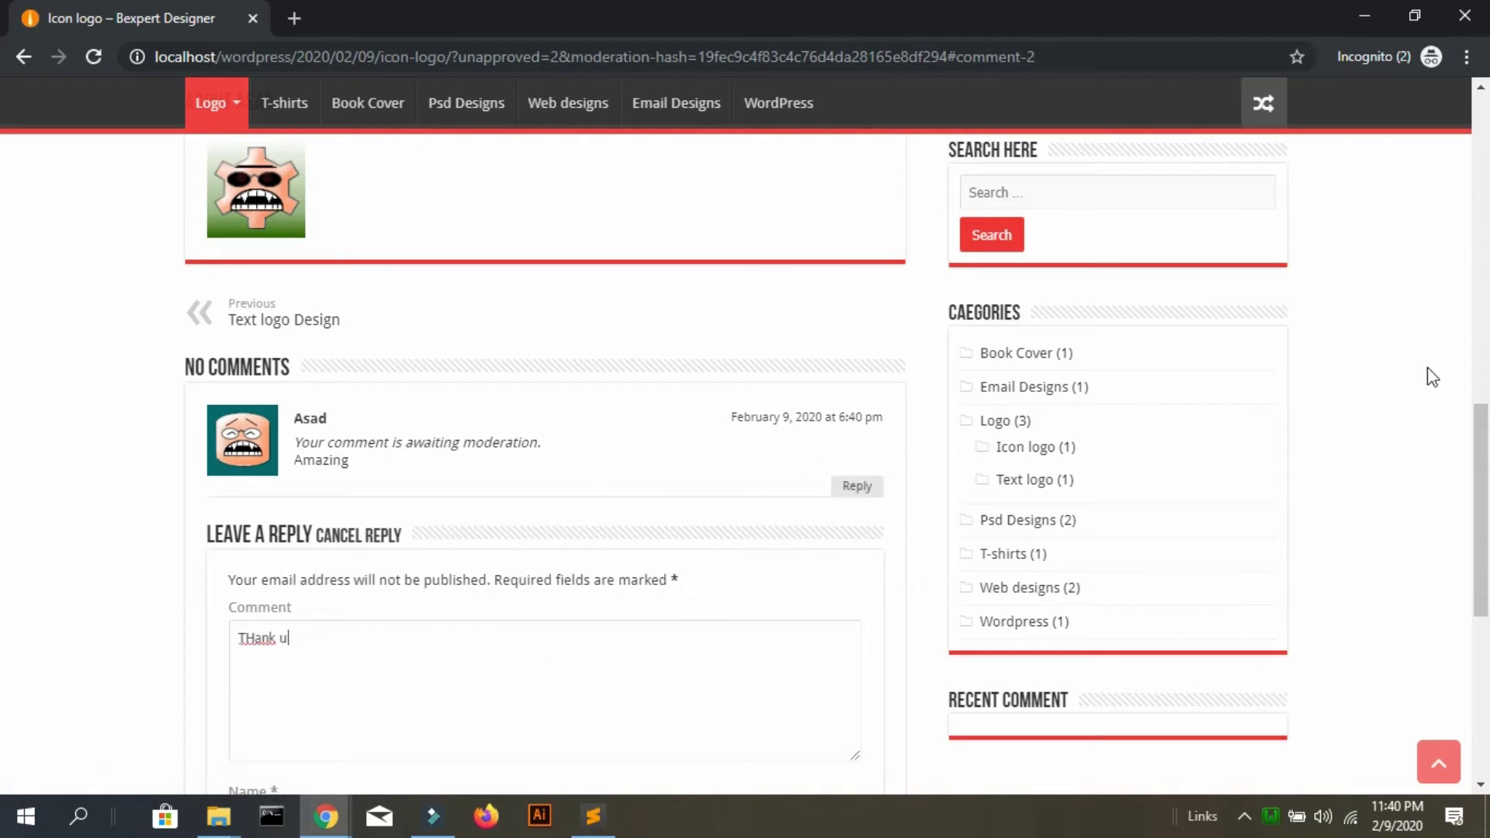
scroll(1481, 482, "down", 2)
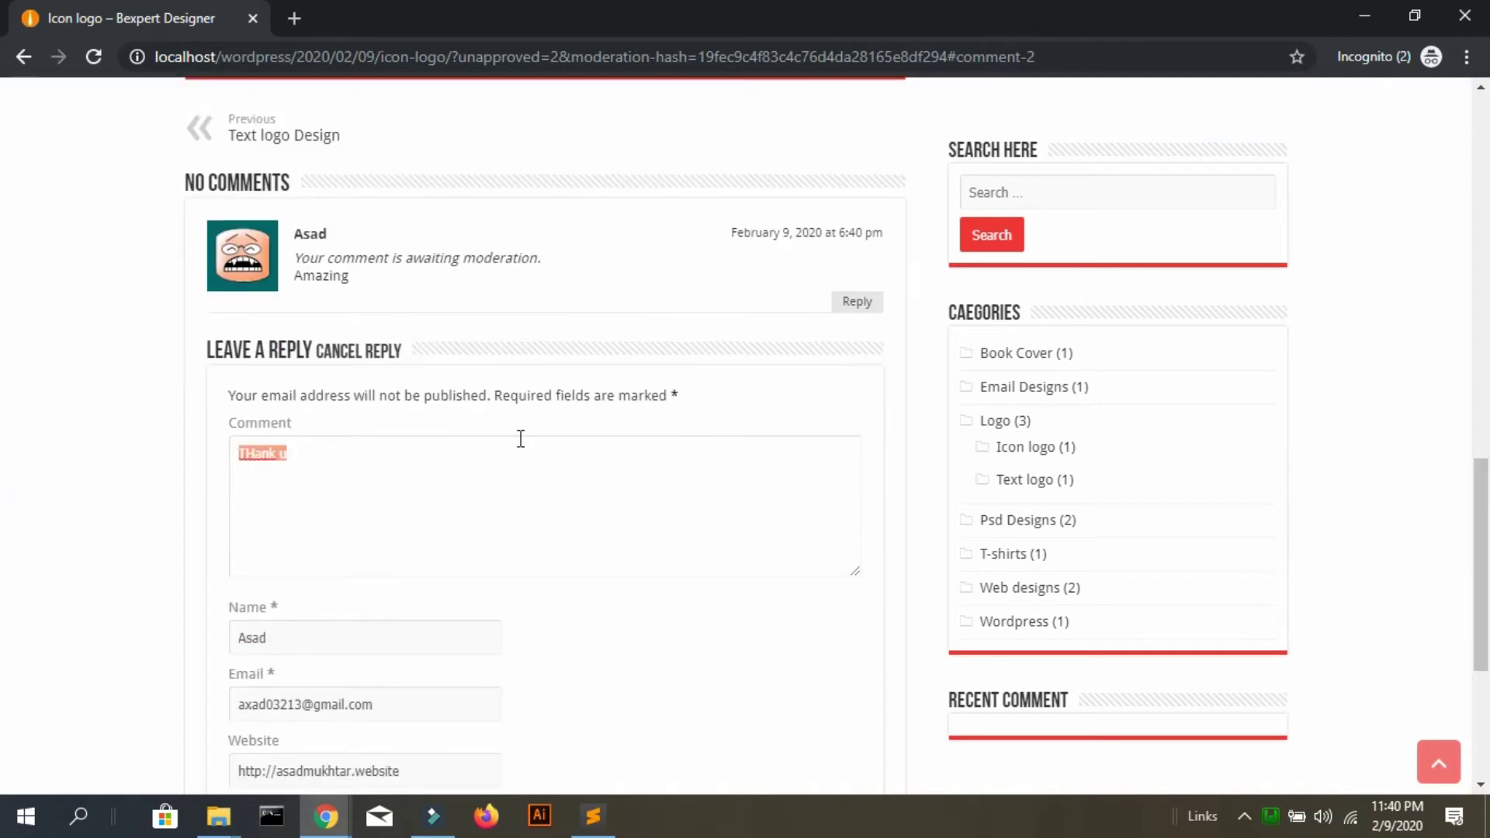
Return to the logged-in browser window, reload the homepage and check the sidebar's Recent Comment widget
key("alt+Tab")
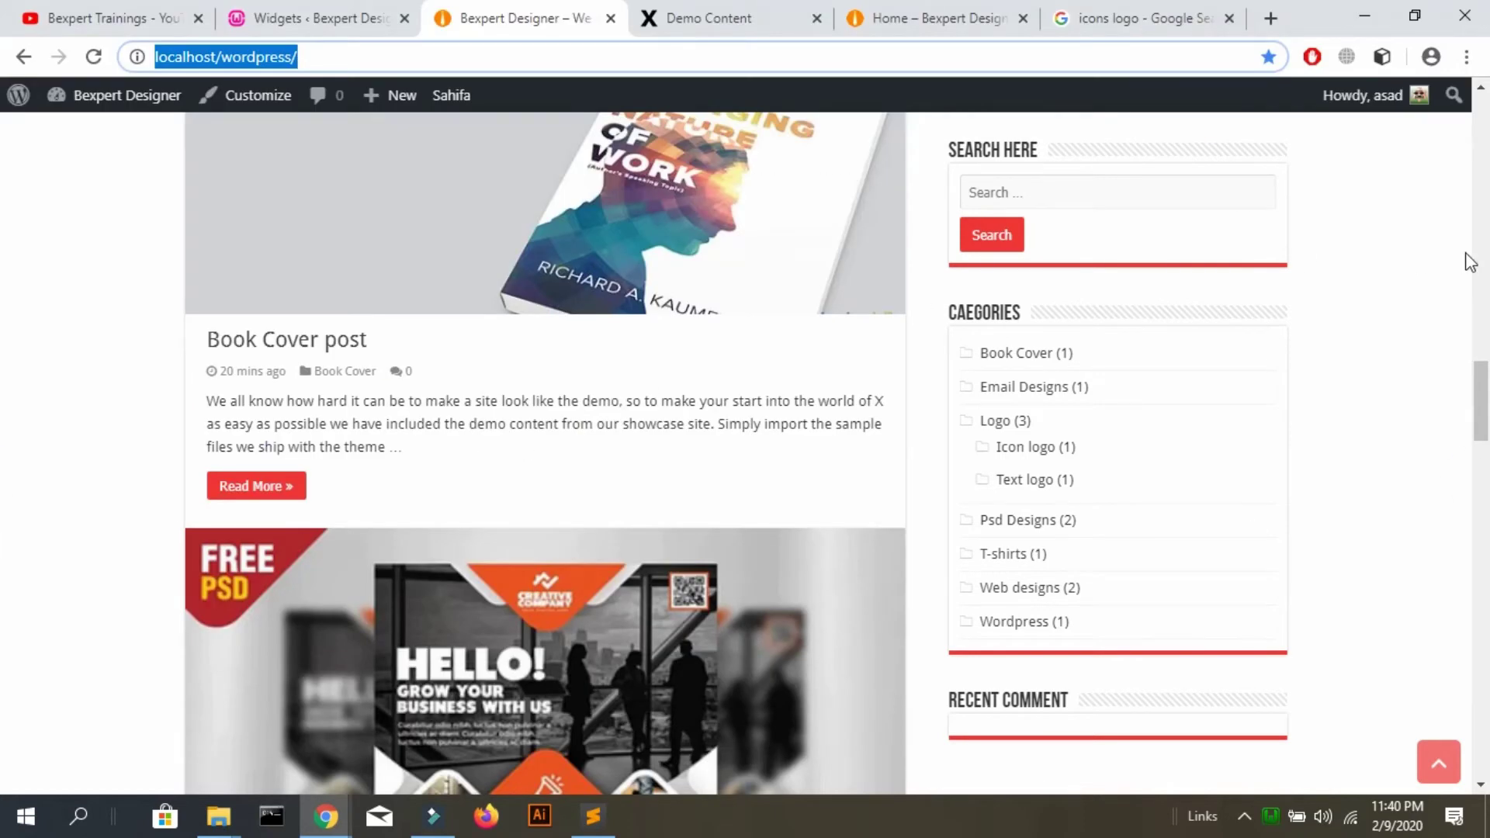
key("Return")
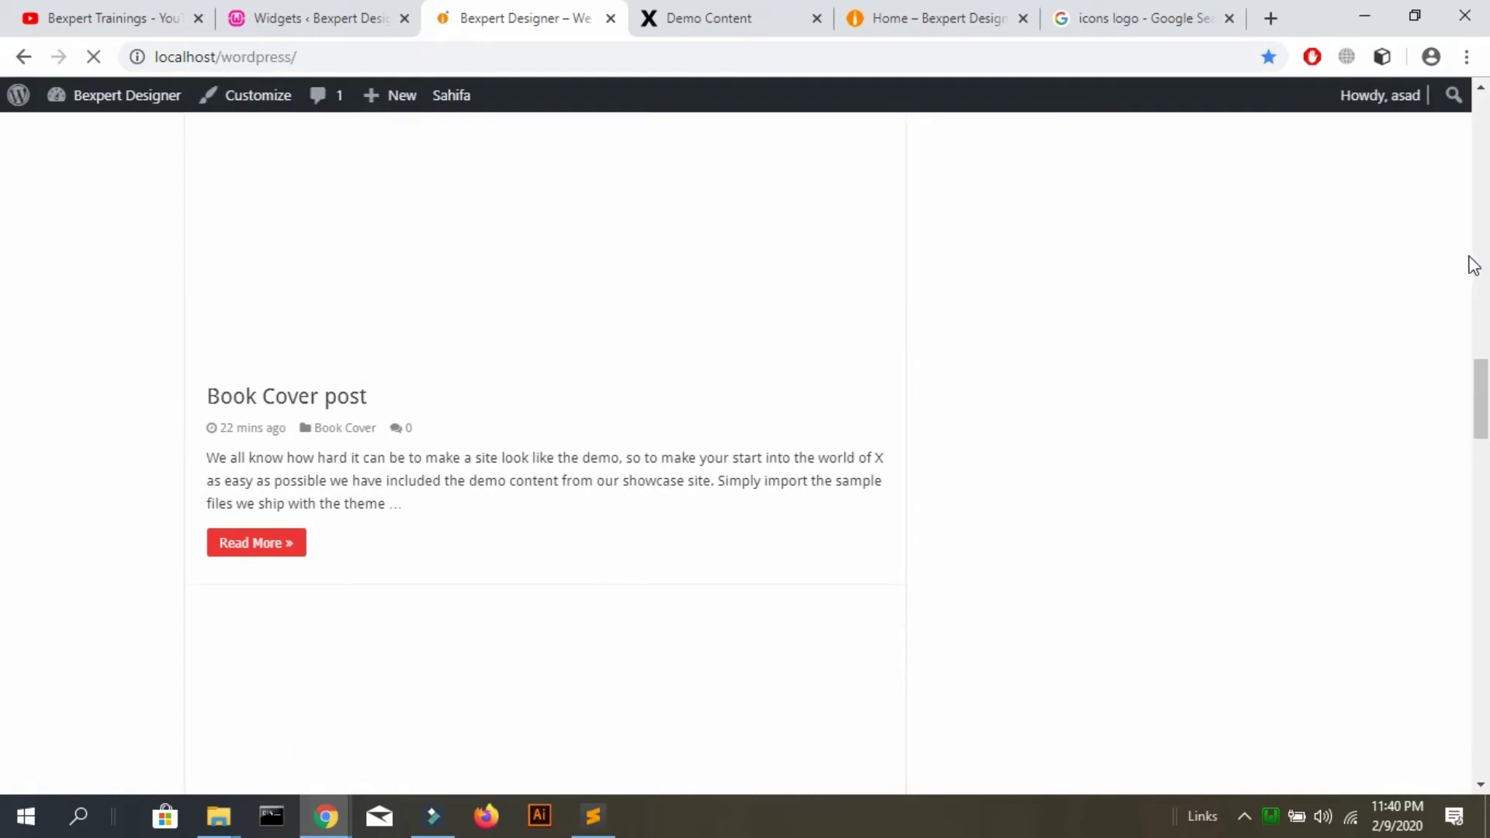
left_click_drag(1475, 417, 1064, 416)
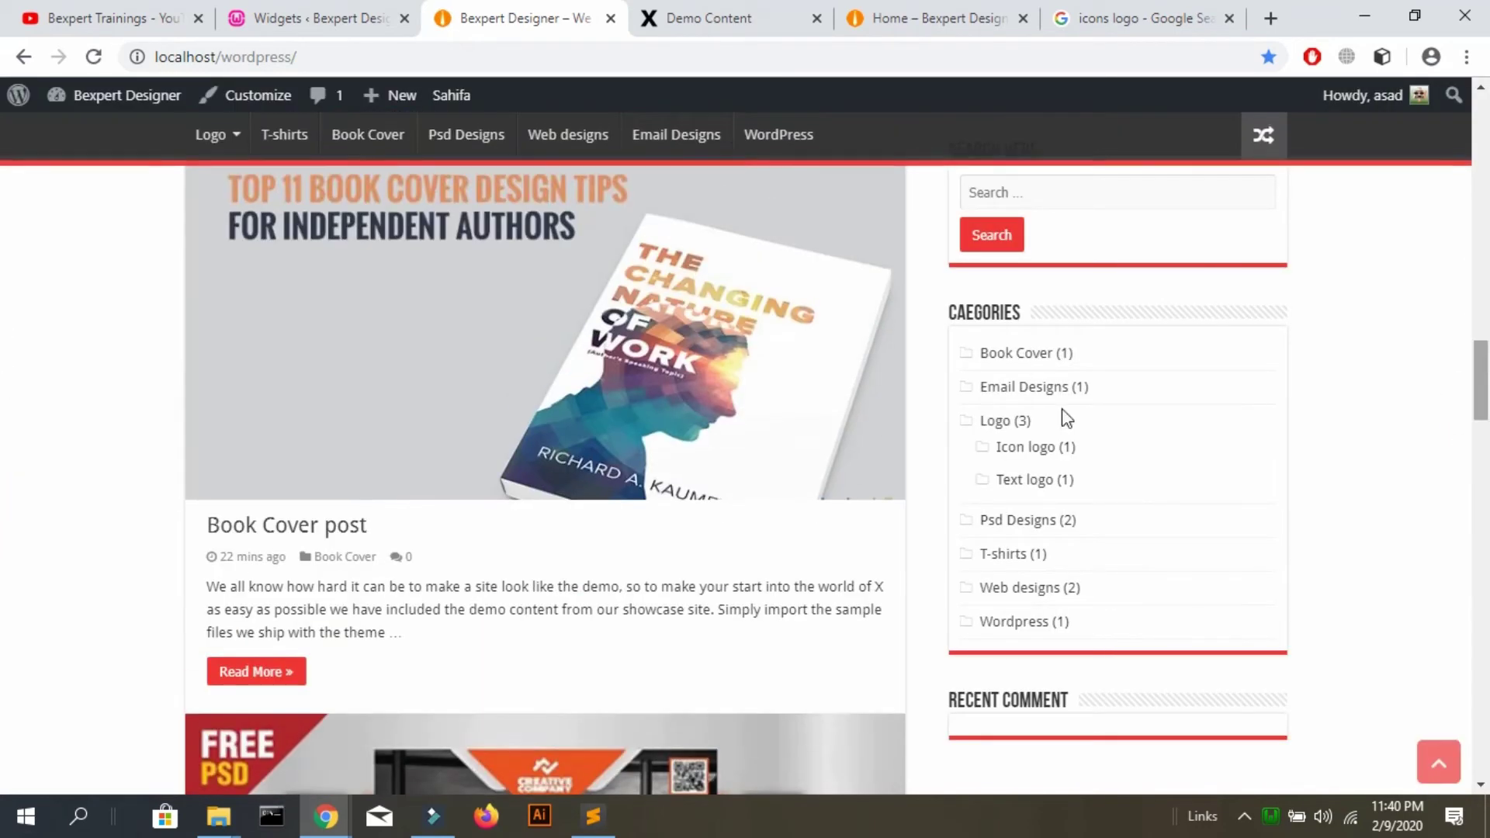
Open the Comments list in the WordPress dashboard and return to the site's homepage
left_click(328, 26)
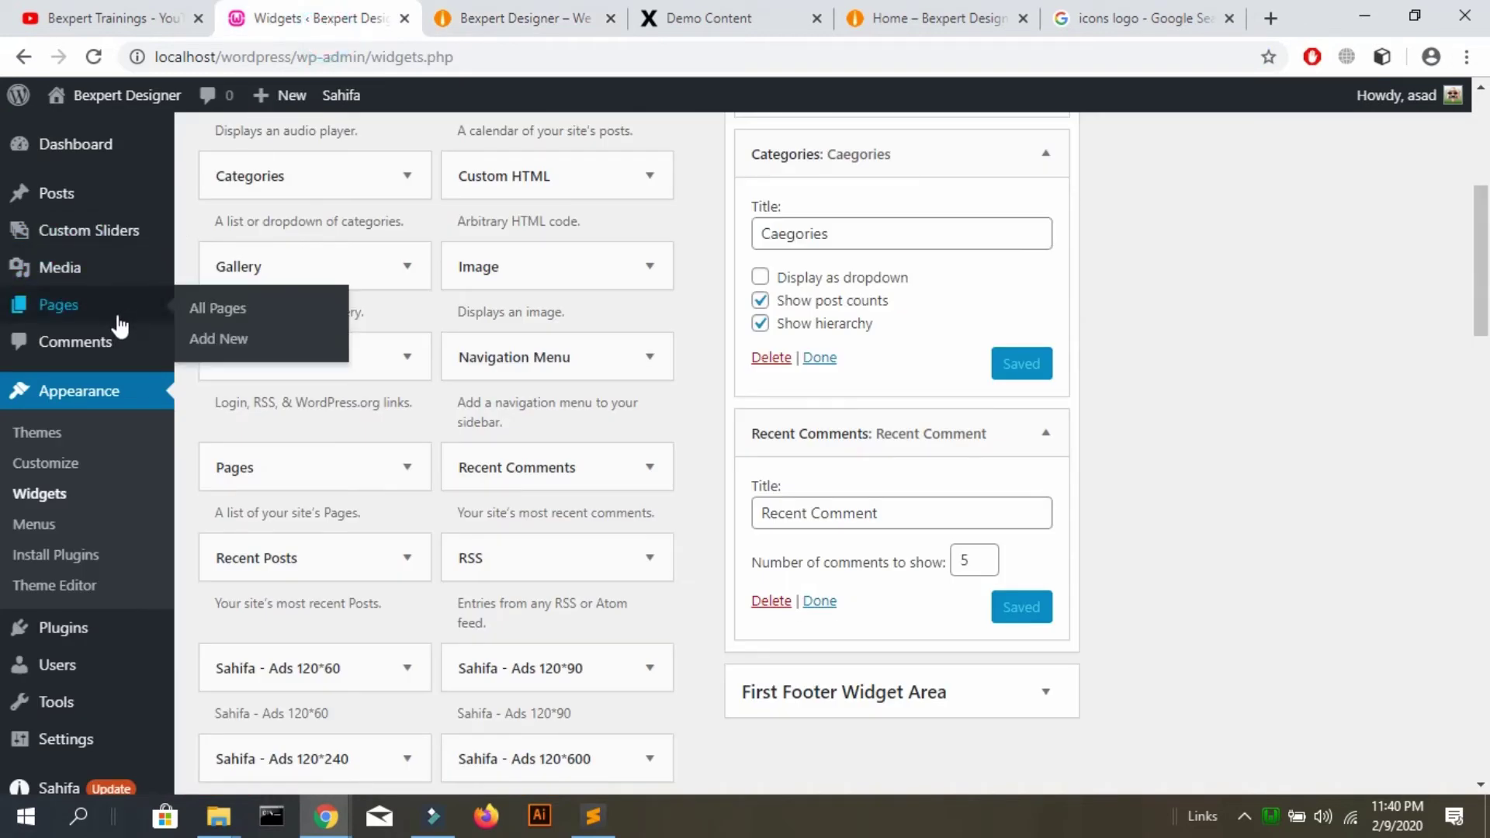
left_click(121, 346)
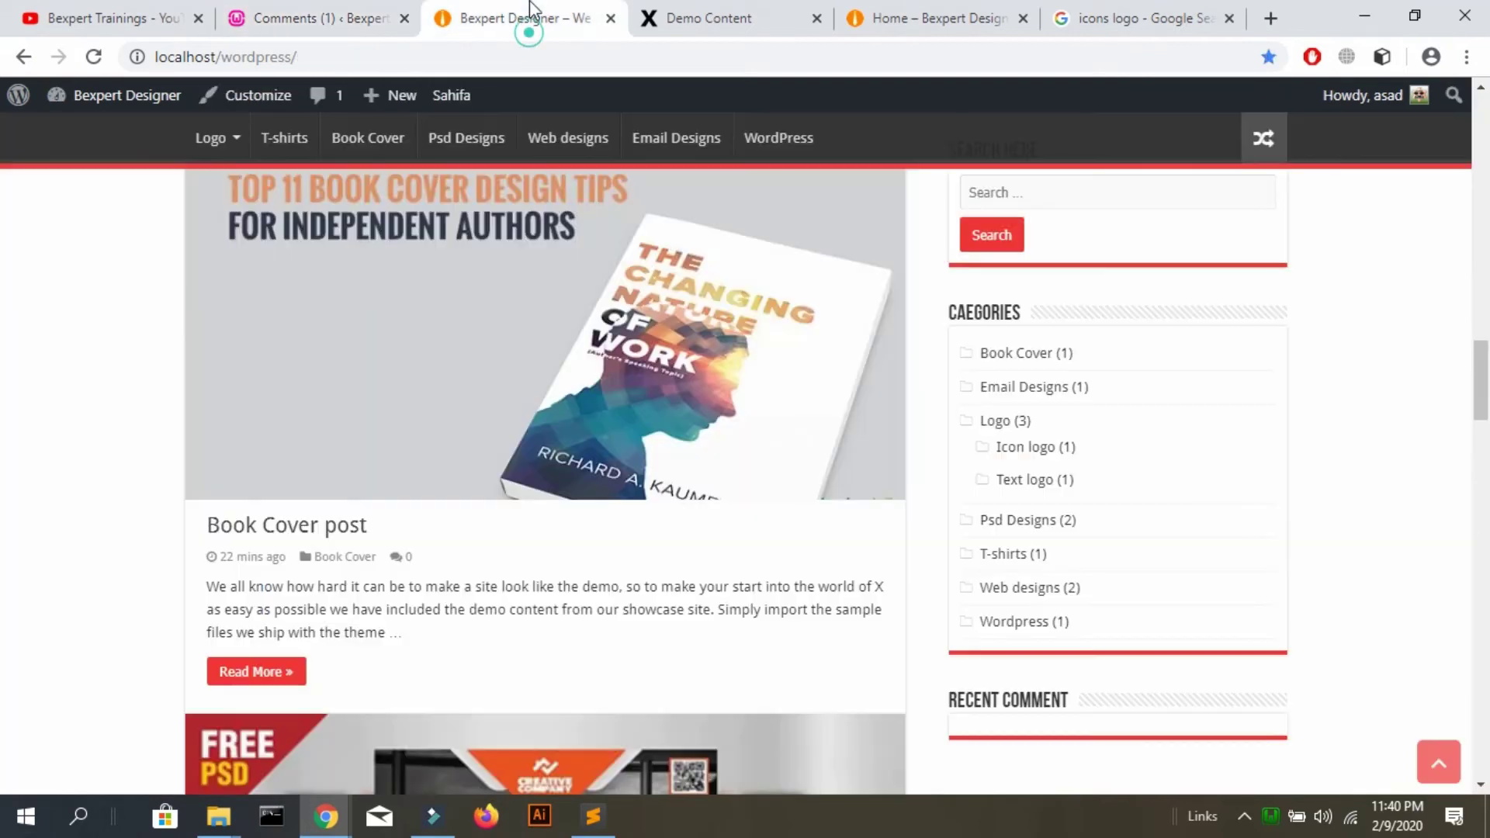
left_click(514, 18)
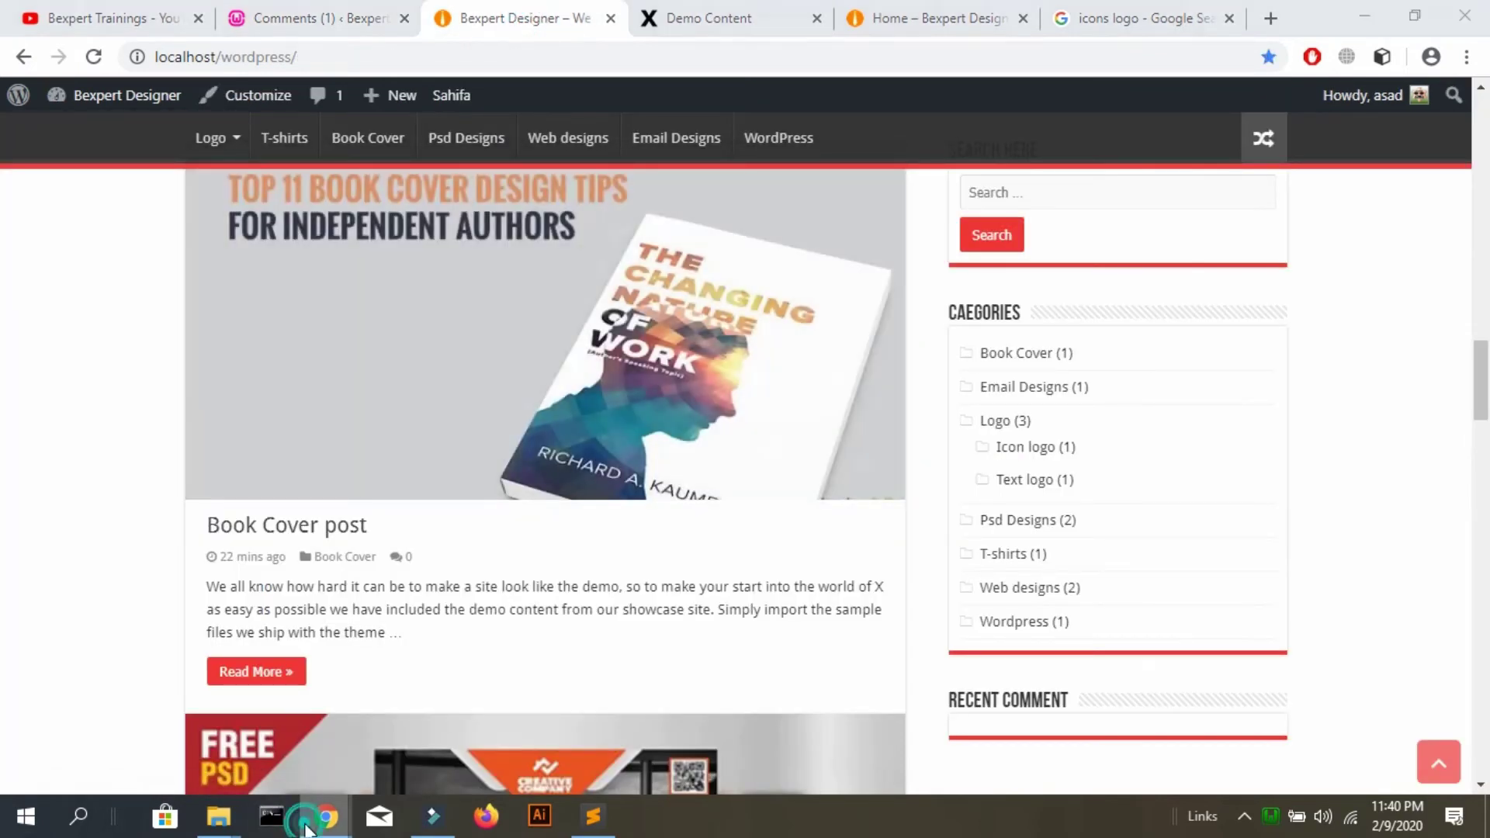
Check the Icon logo post in the incognito window and return to the homepage in the logged-in window
mouse_move(326, 815)
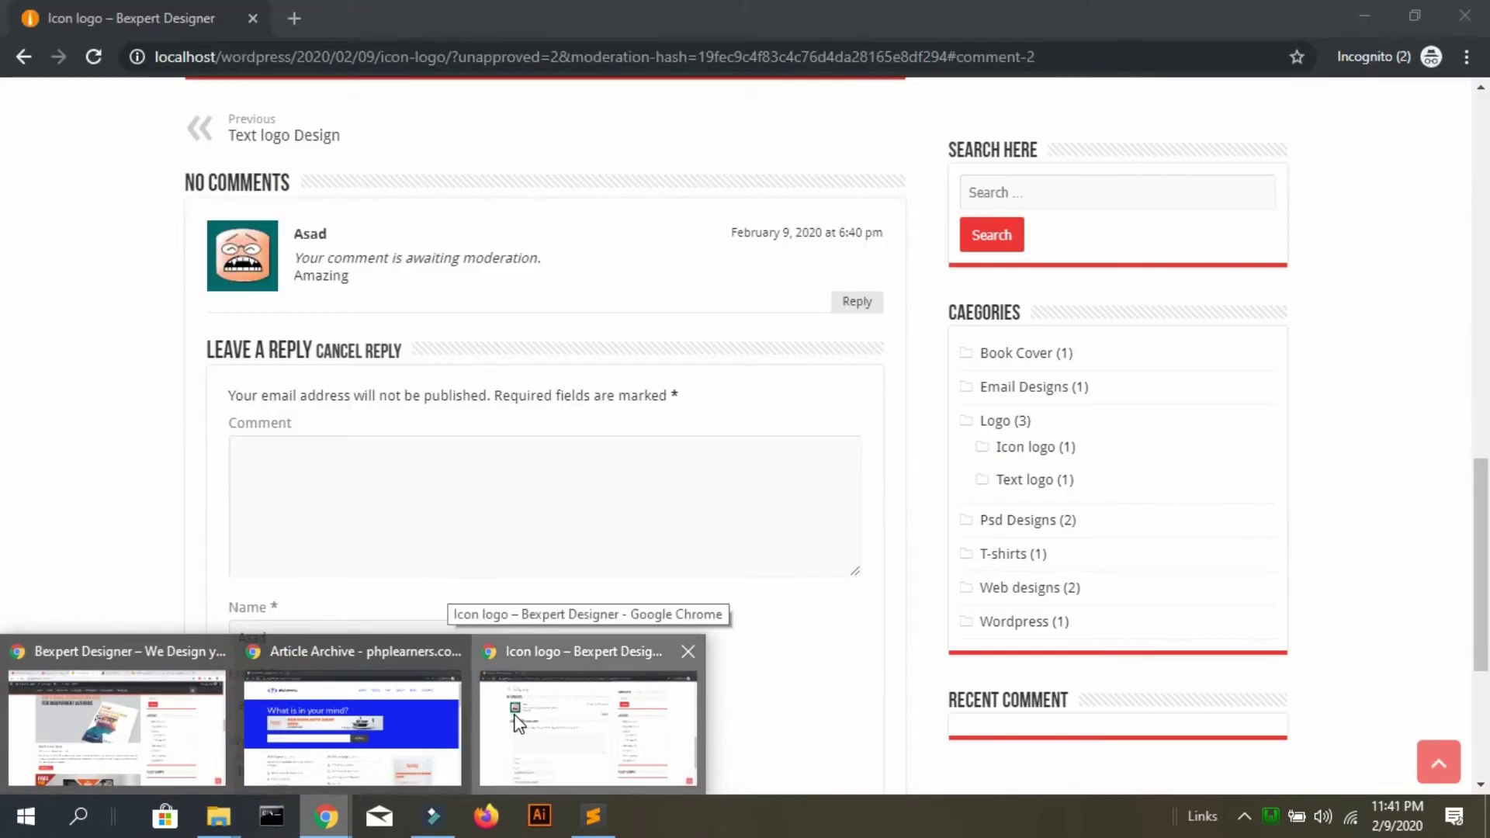
left_click(518, 723)
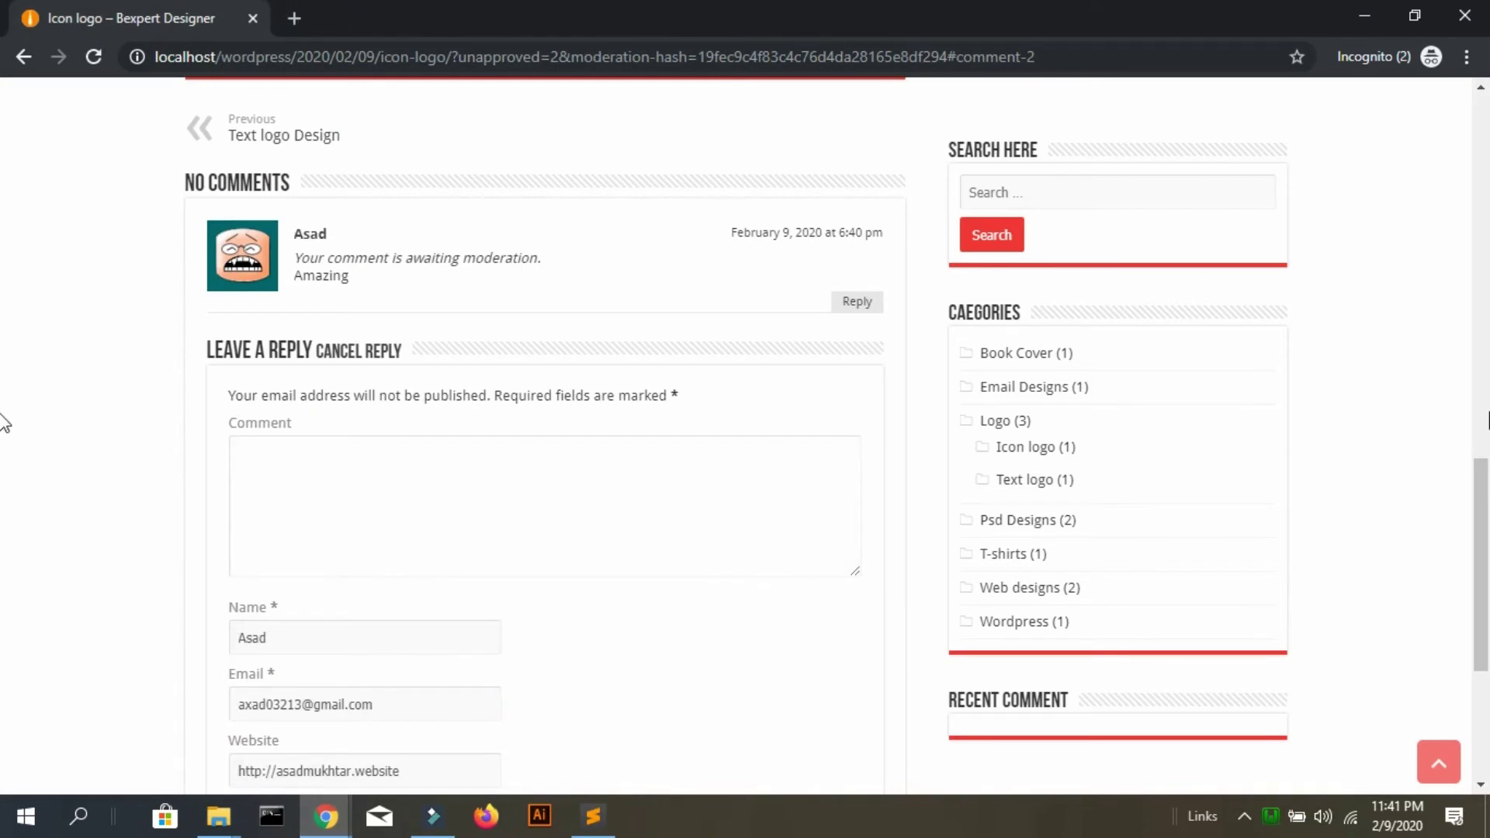
scroll(4, 423, "up", 20)
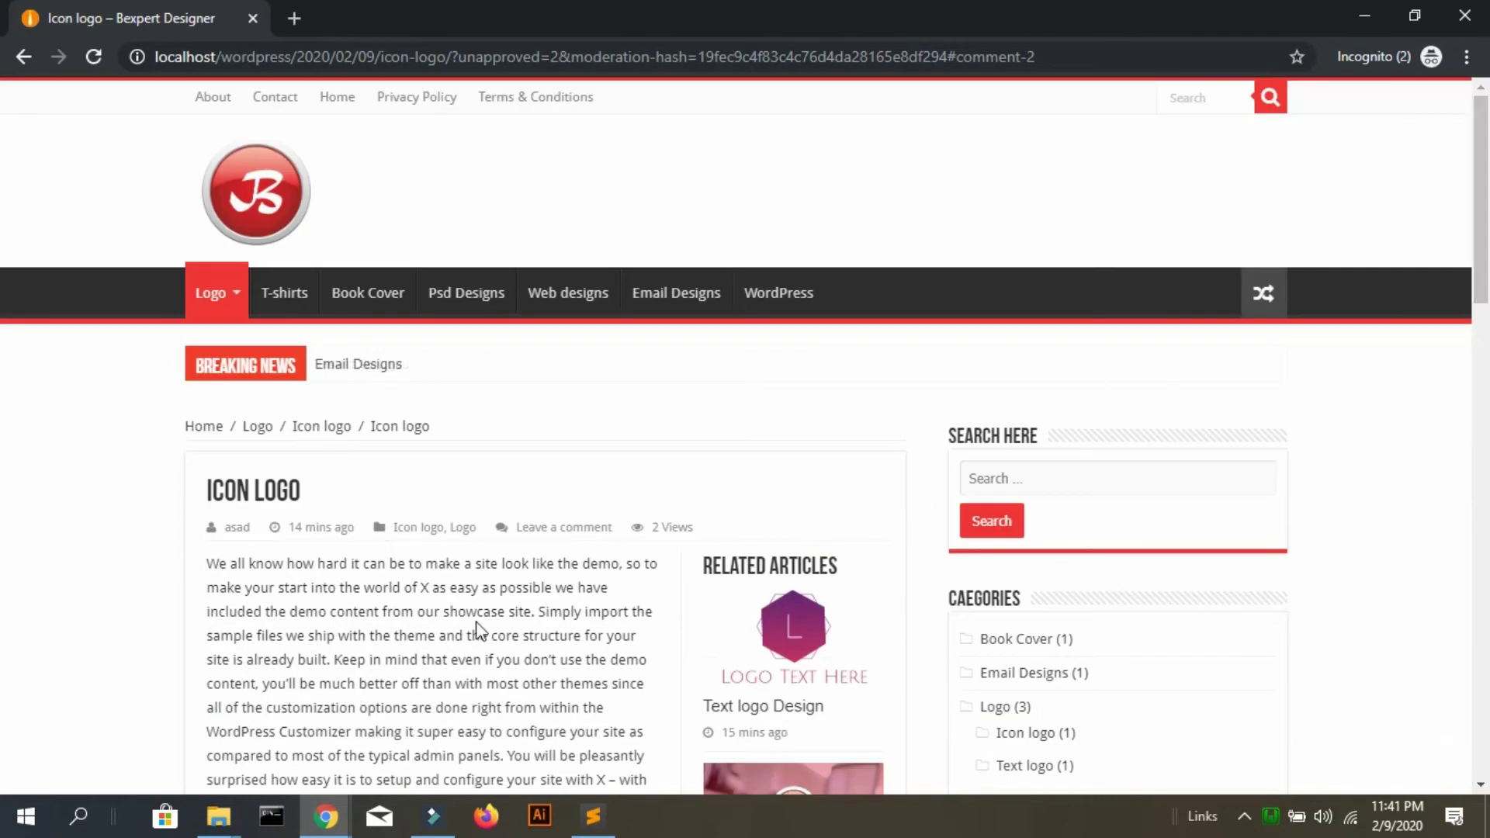
mouse_move(342, 790)
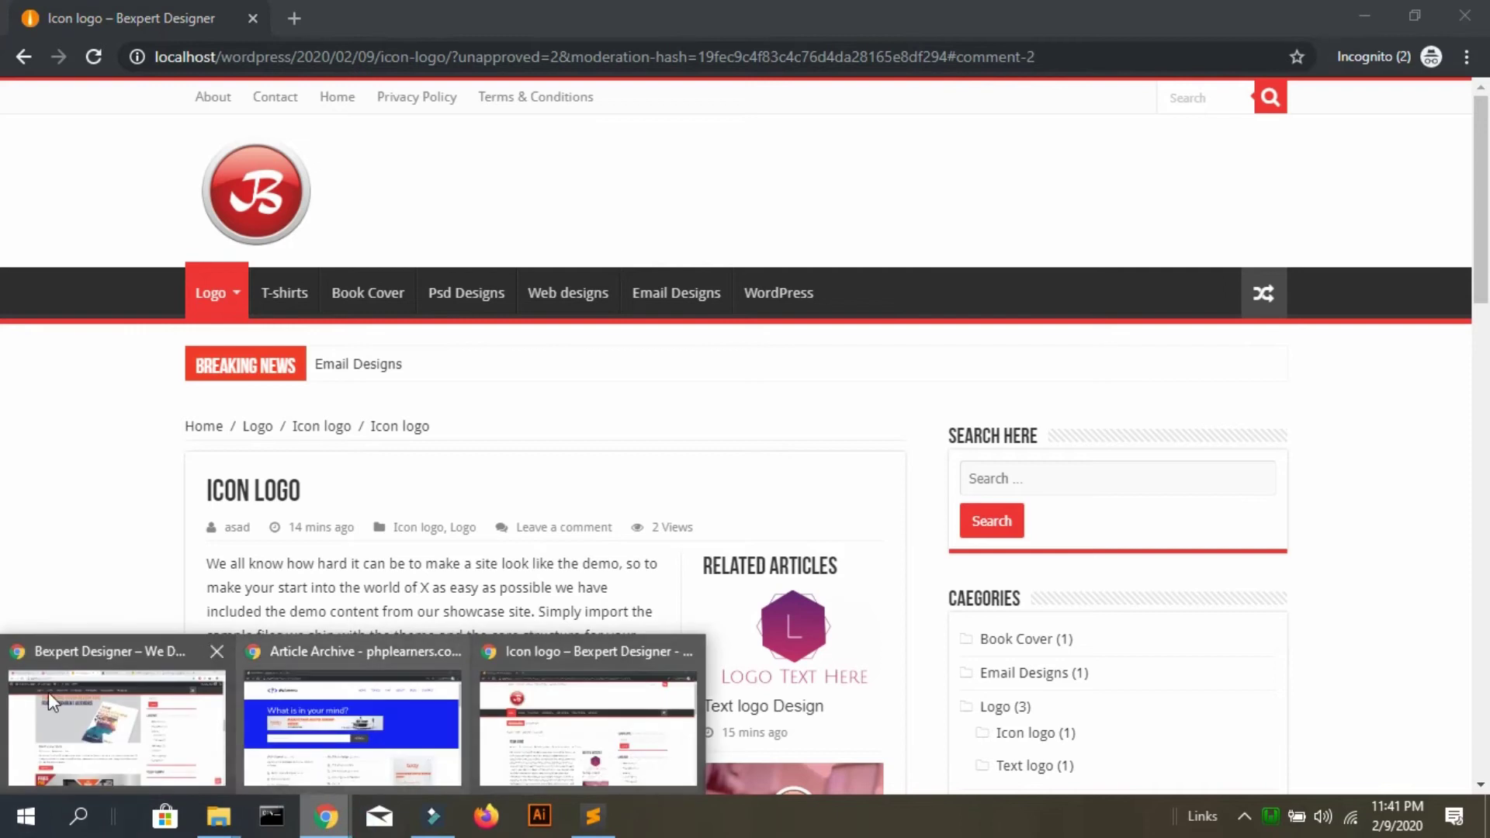
left_click(75, 716)
scroll(75, 716, "up", 10)
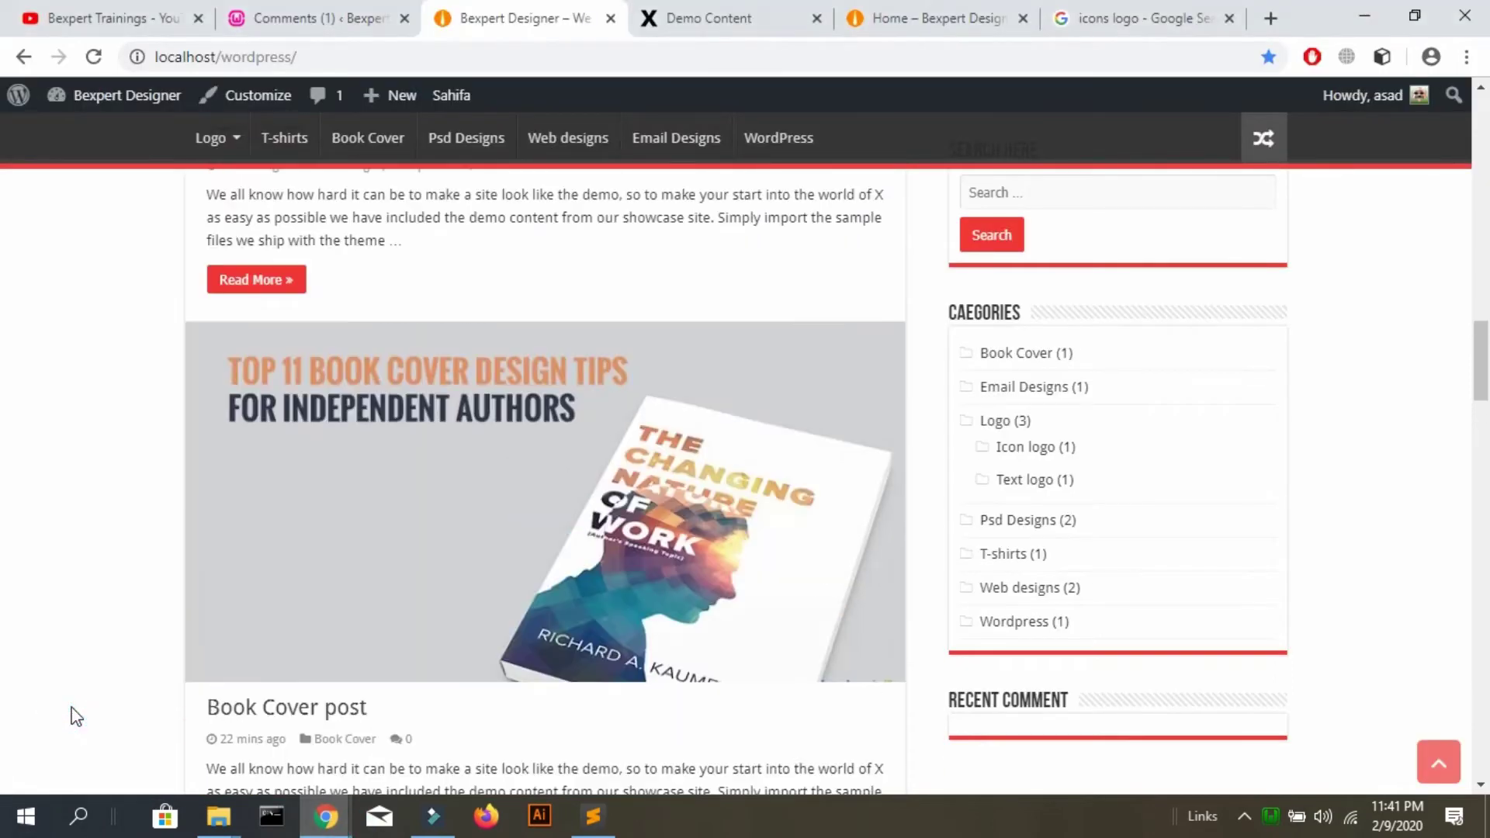
scroll(74, 712, "up", 10)
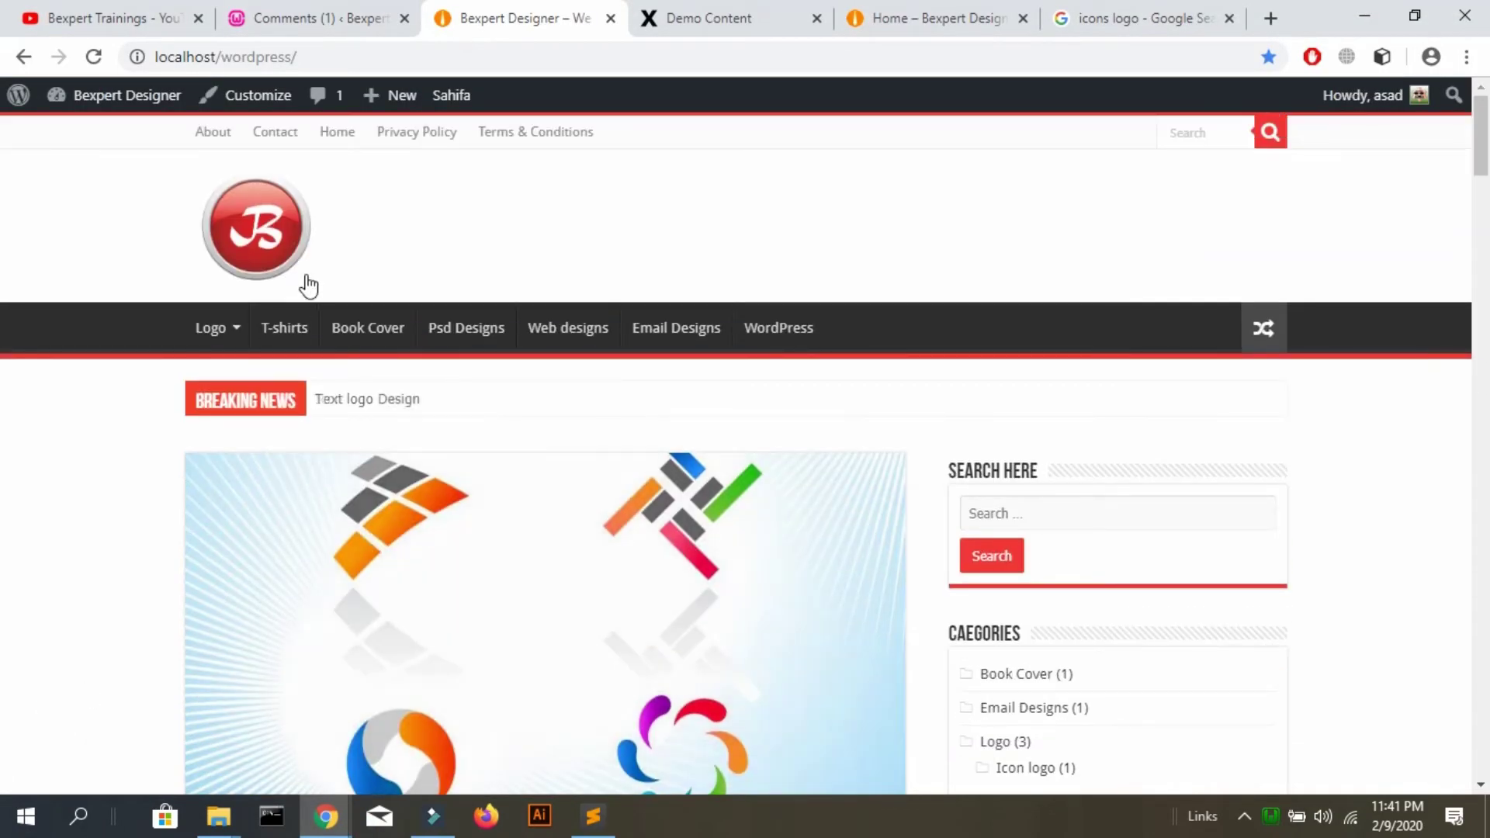
Open the Icon logo post through the Icon logo category and examine its comment section
mouse_move(214, 332)
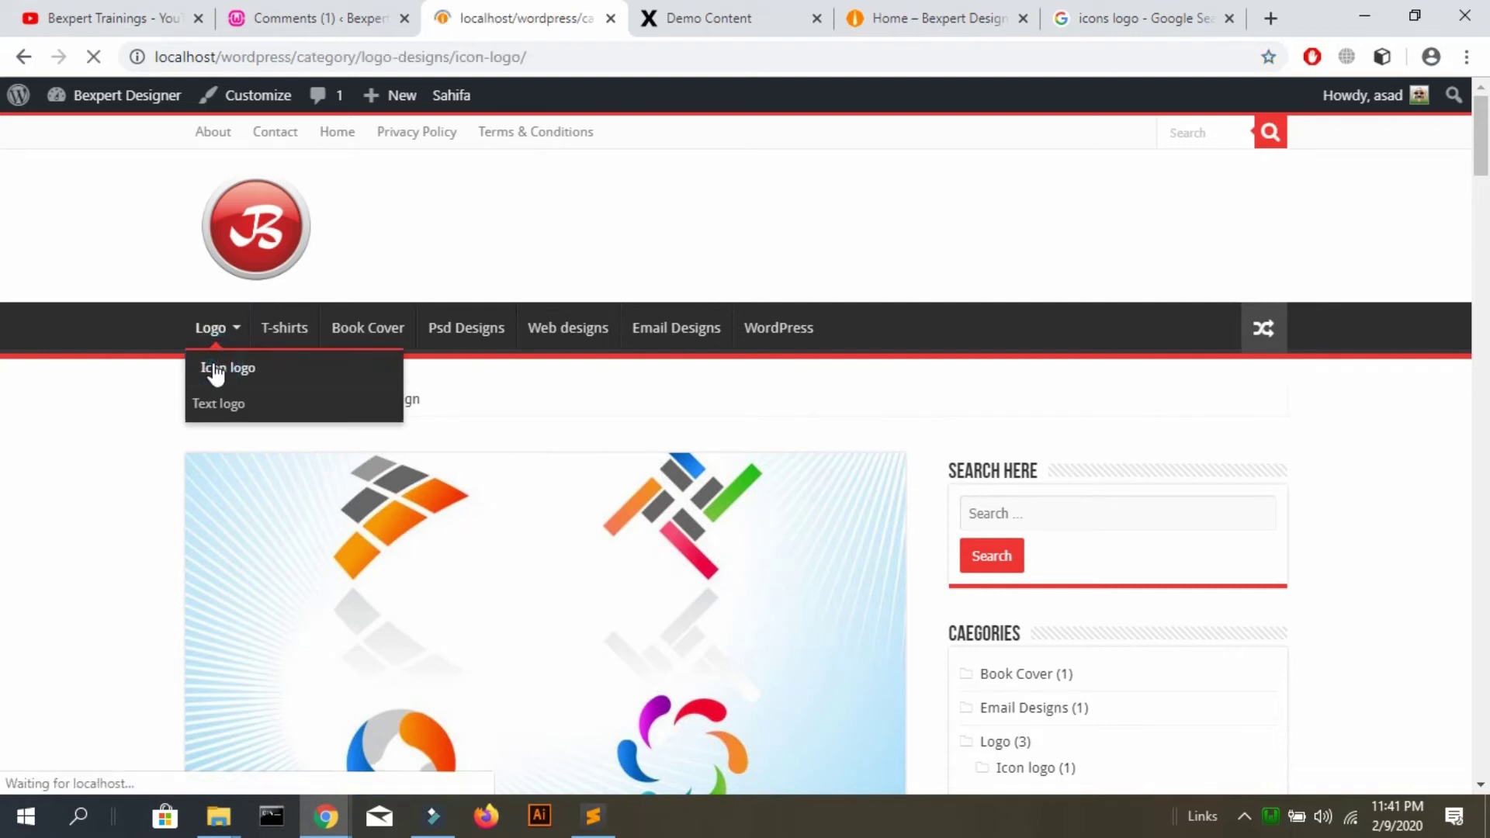
scroll(216, 374, "down", 1)
scroll(216, 374, "down", 3)
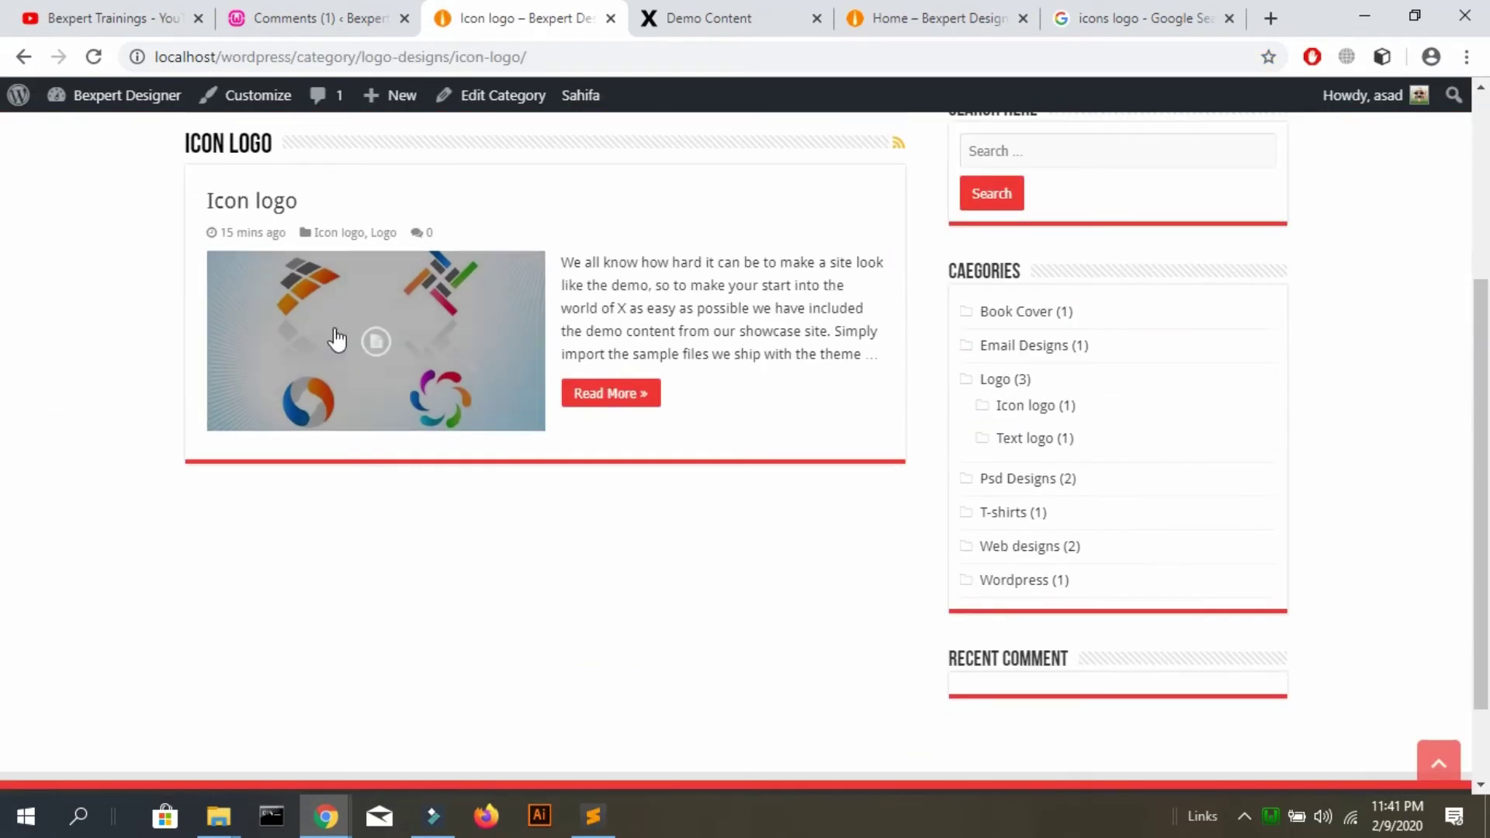
left_click(342, 324)
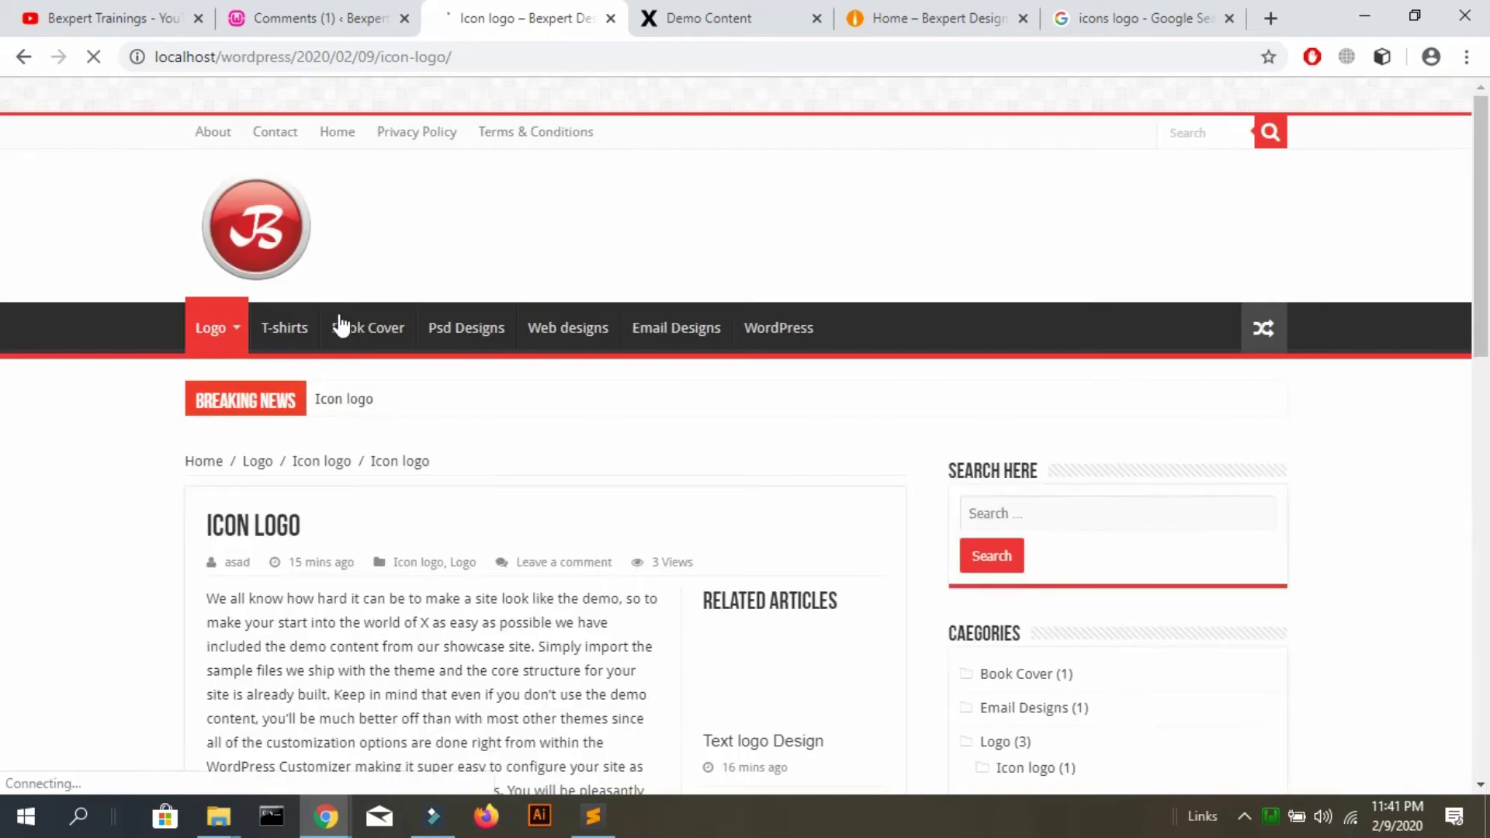
scroll(341, 324, "down", 15)
scroll(341, 325, "up", 3)
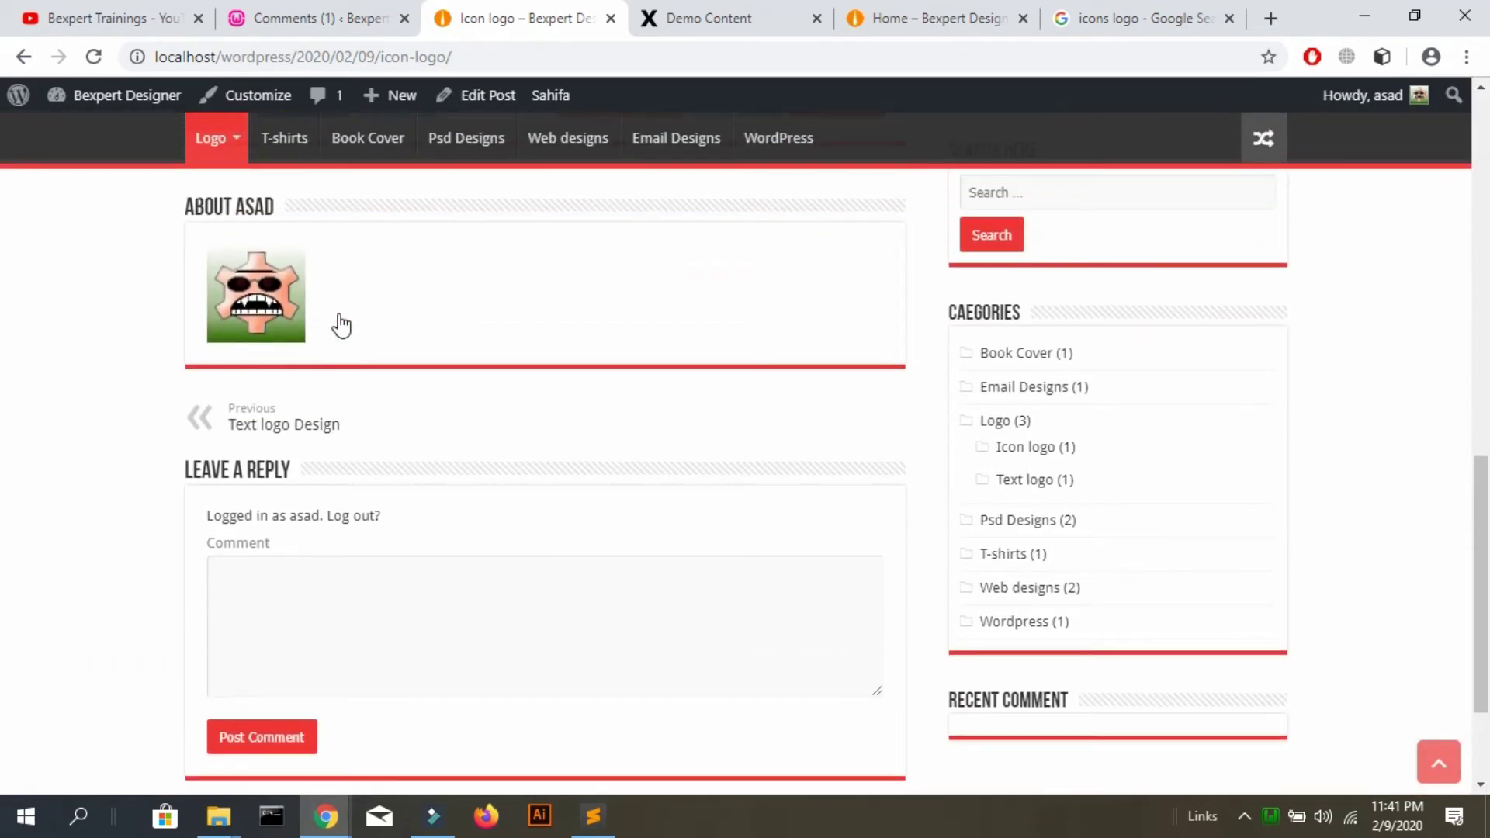
scroll(341, 324, "up", 1)
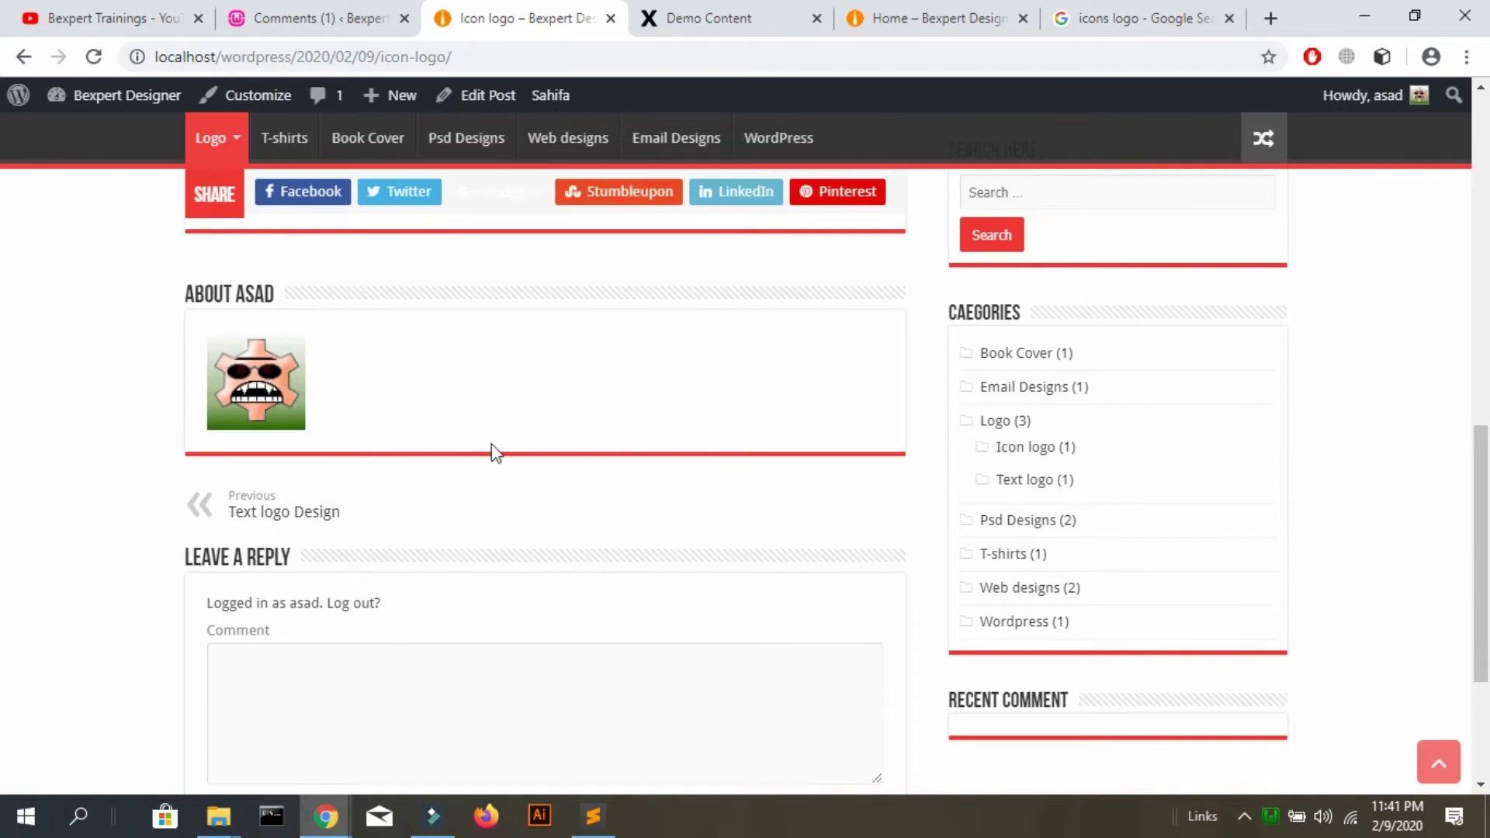
scroll(615, 366, "down", 3)
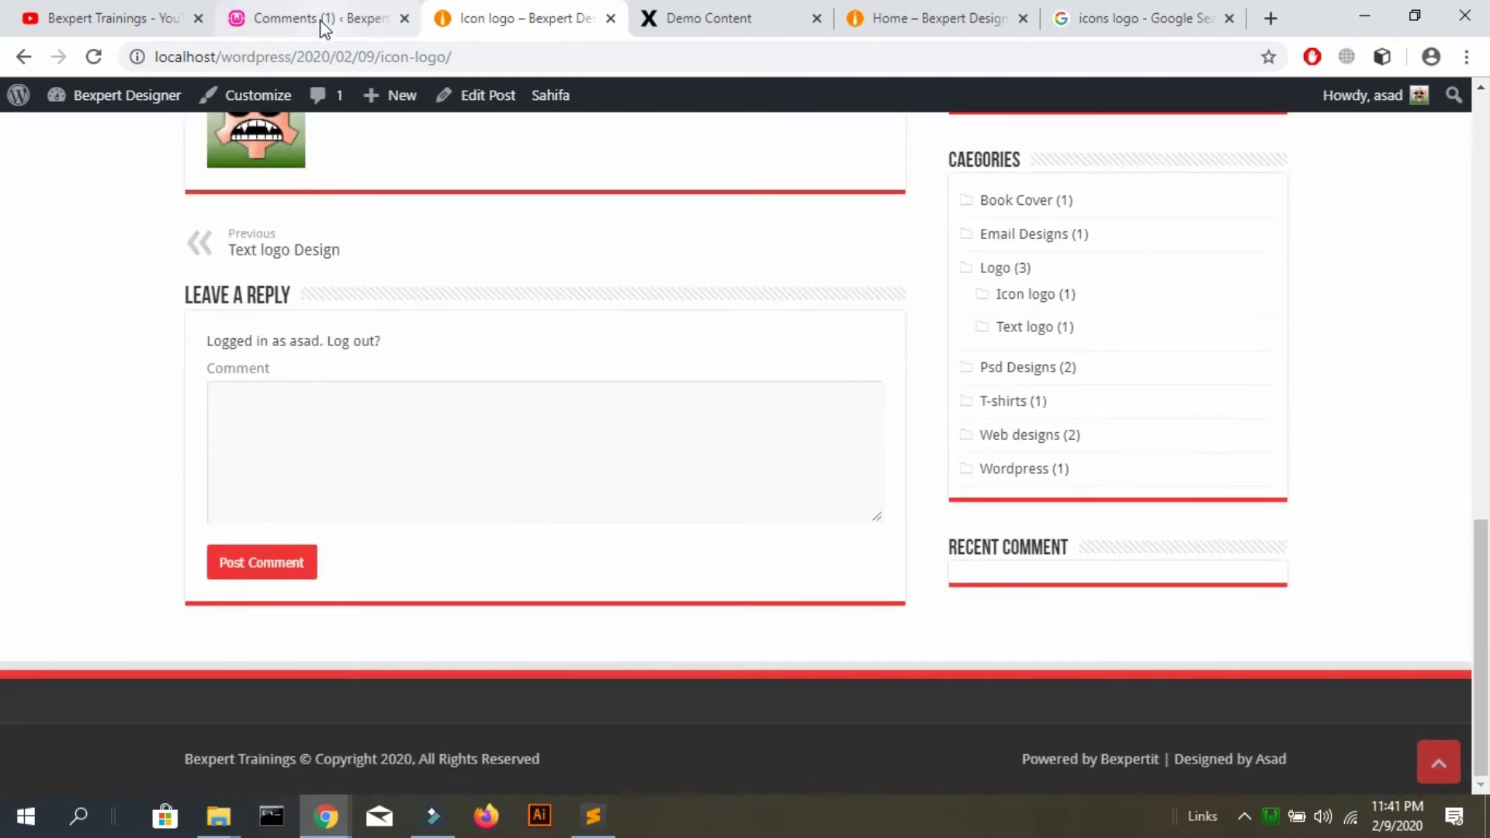
Approve the pending "Amazing" comment in the dashboard and check it on the Icon logo post
left_click(319, 21)
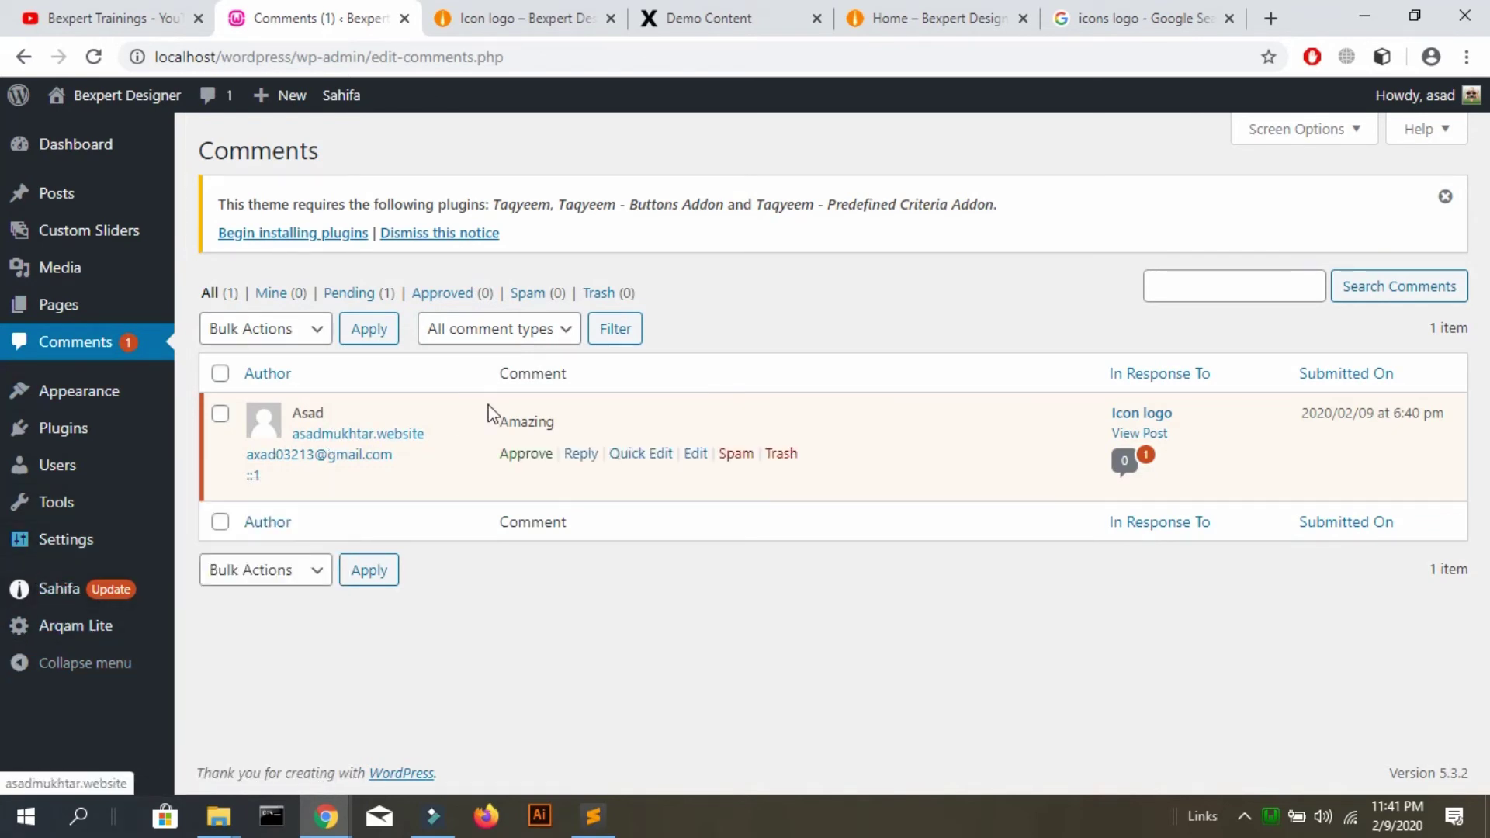
left_click(514, 454)
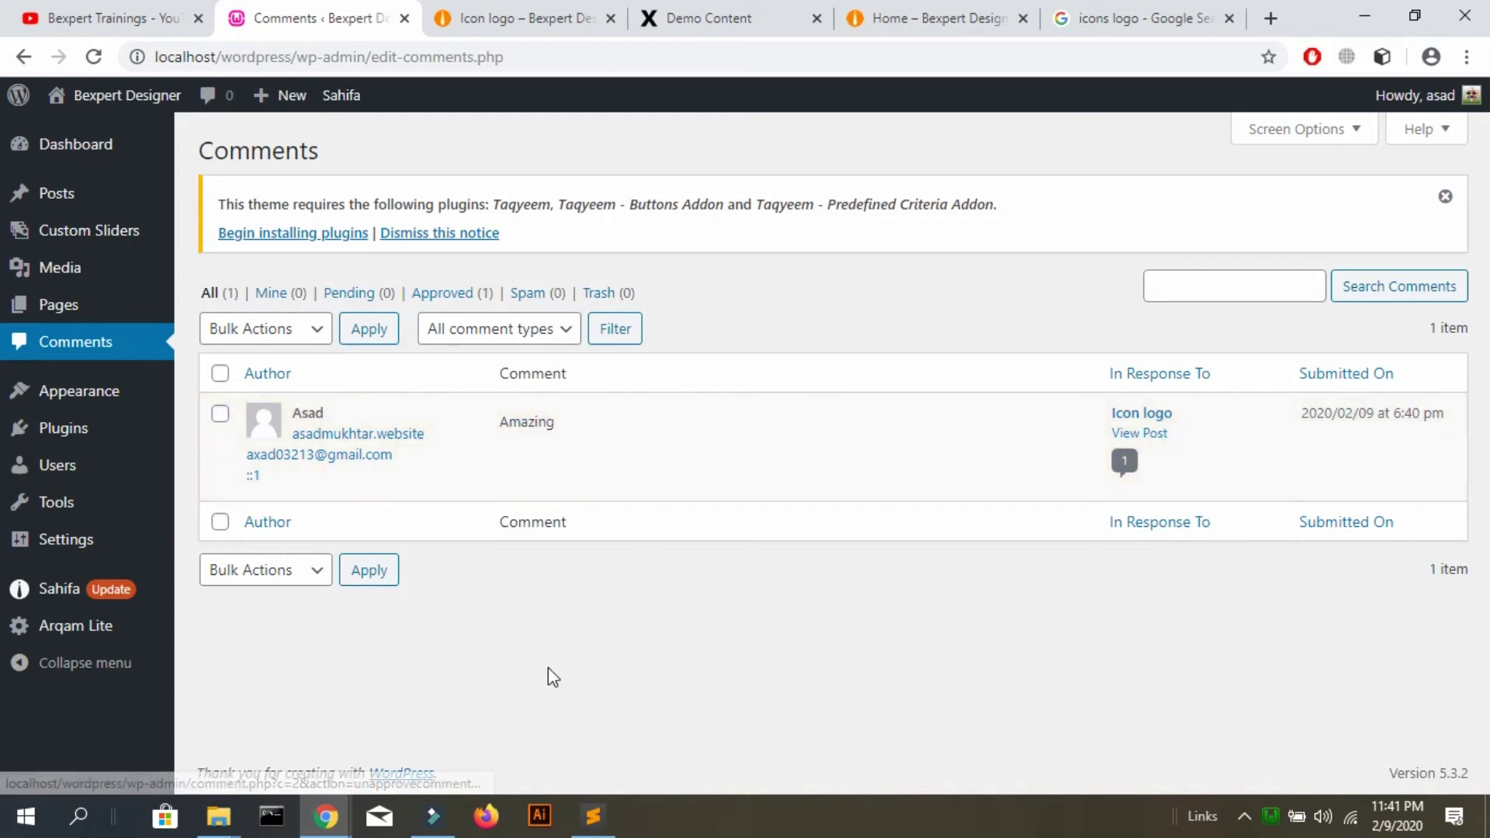
left_click(522, 16)
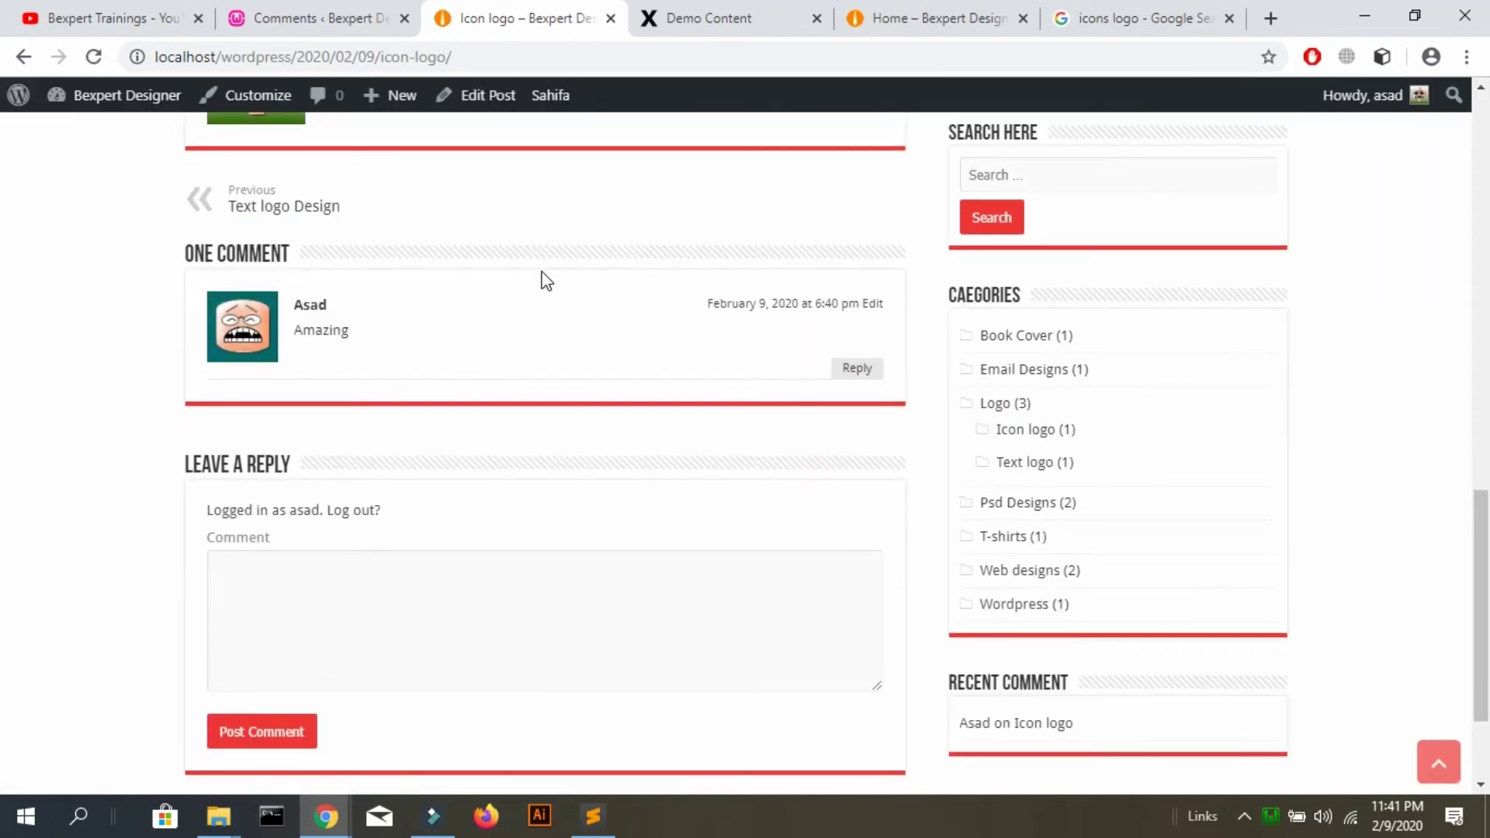
left_click_drag(362, 367, 313, 321)
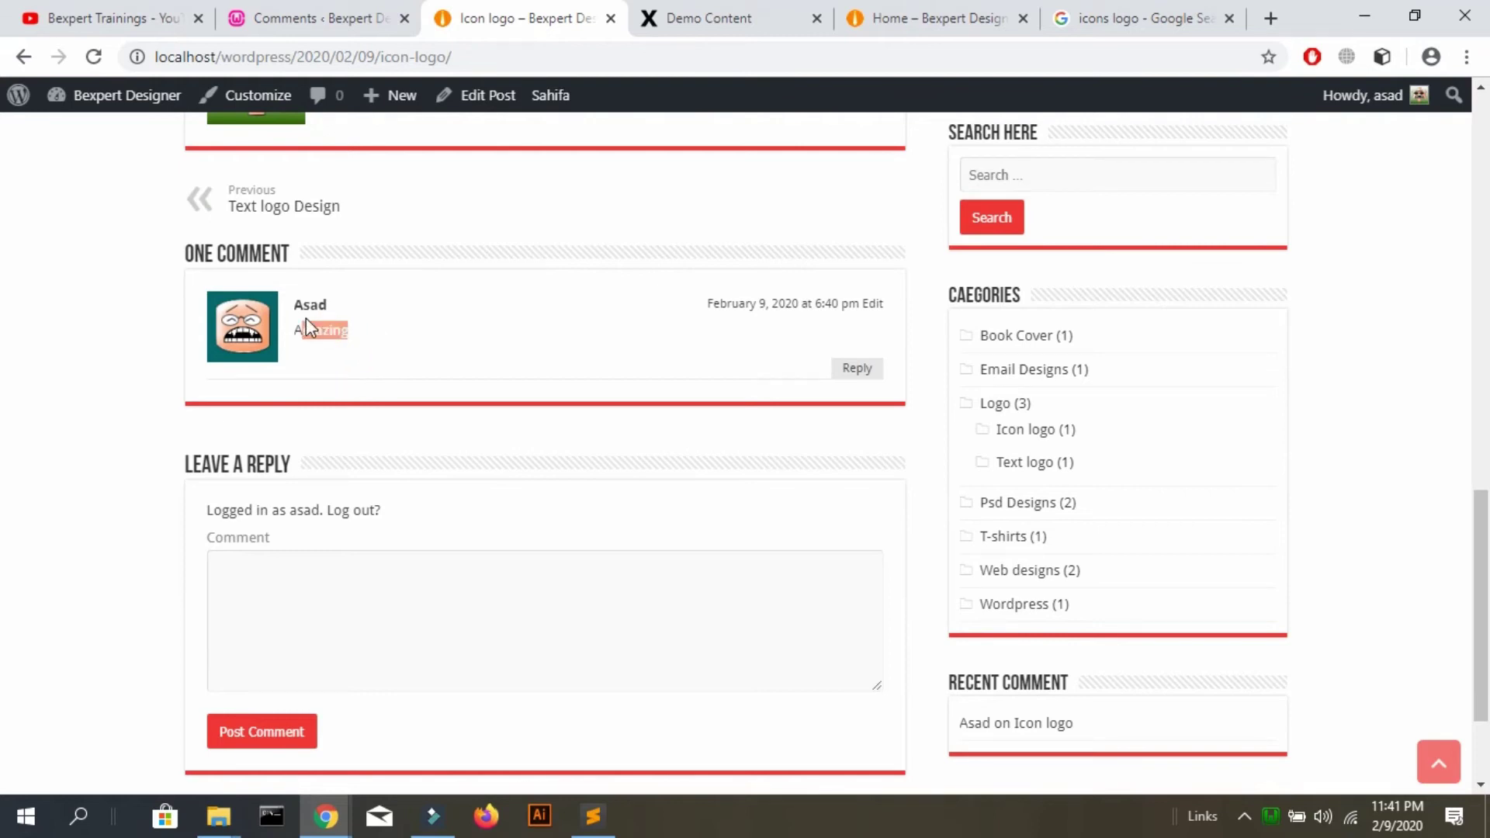
Test the Recent Comment widget's links to the commenter's website and to the comment on the Icon logo post
left_click(985, 721)
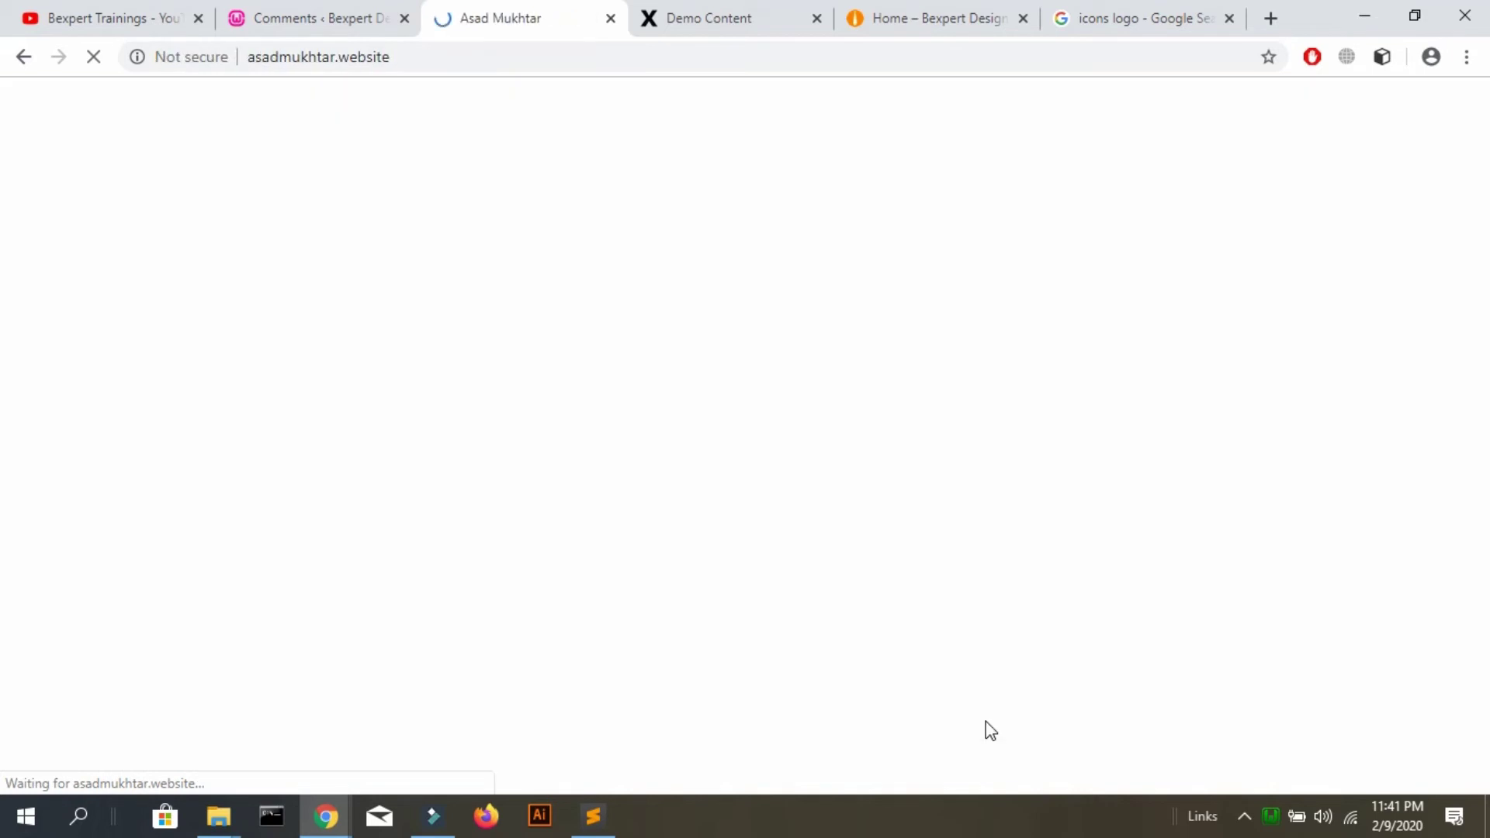
left_click(455, 58)
left_click(24, 60)
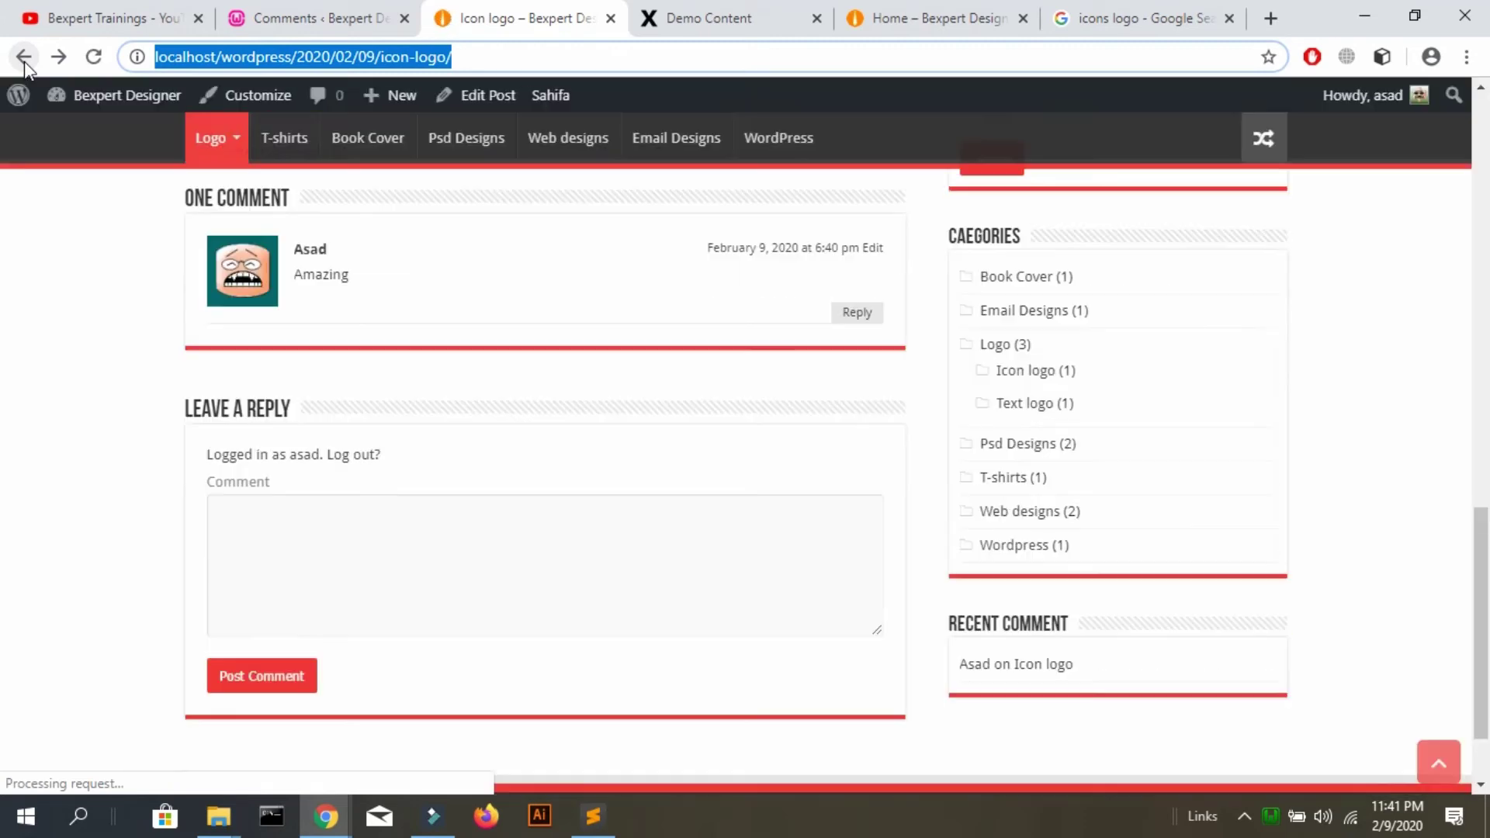
left_click(41, 412)
left_click(37, 402)
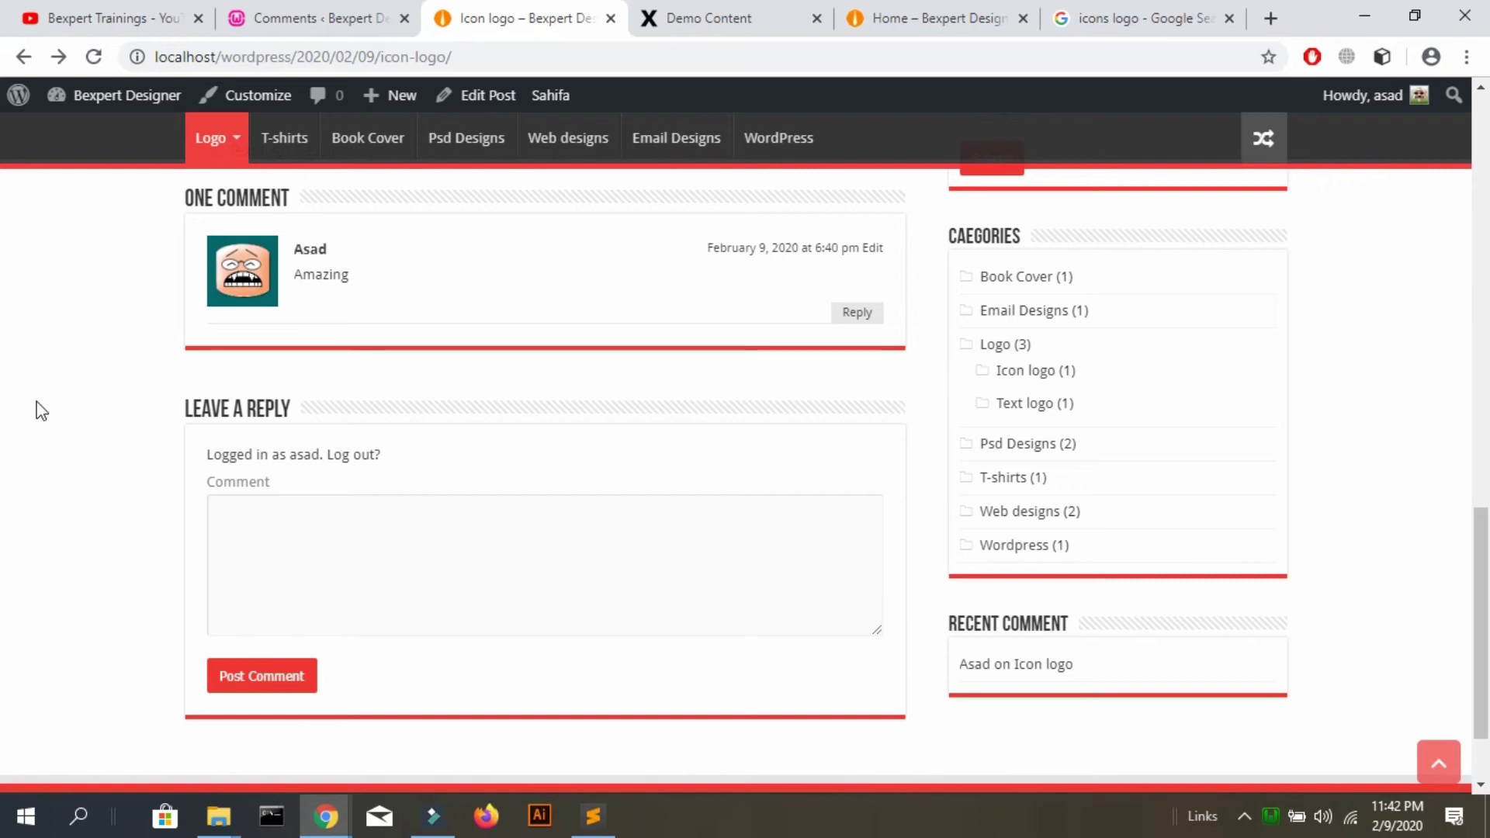
left_click(1057, 667)
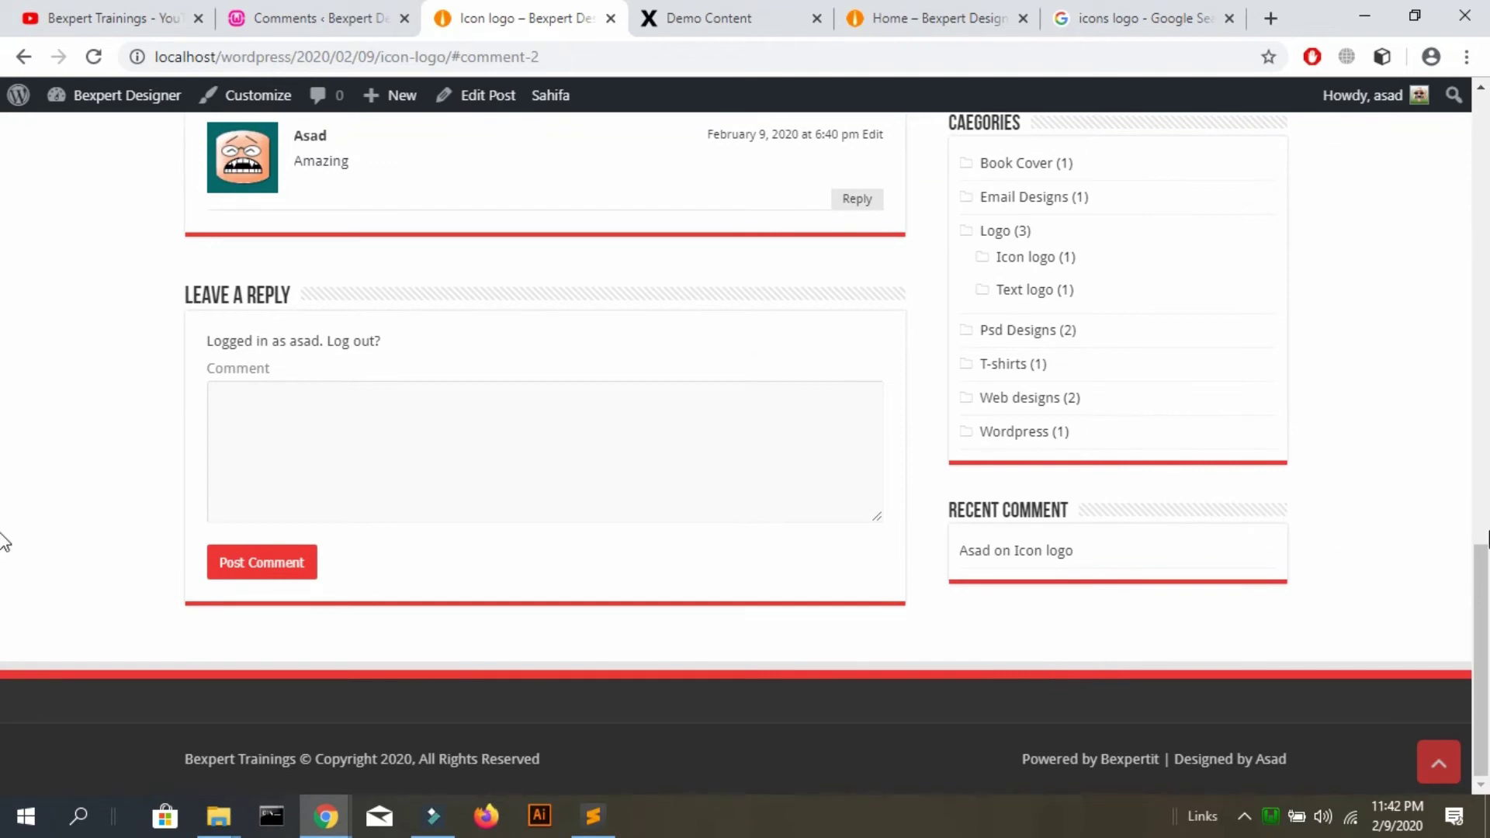
scroll(4, 541, "up", 15)
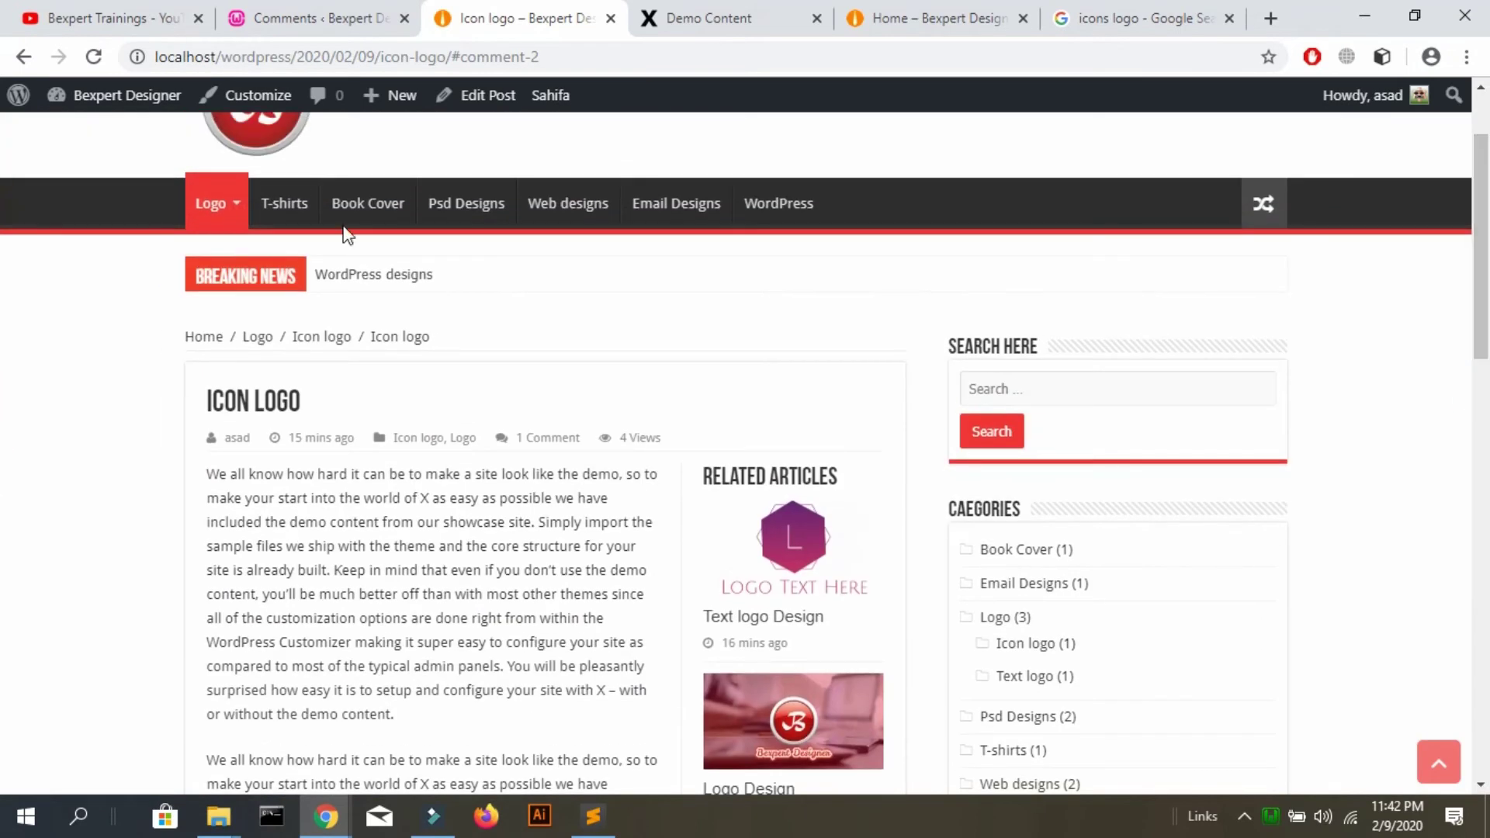
Return to the site's homepage and check the Recent Comment widget in the sidebar along the post list
left_click(281, 143)
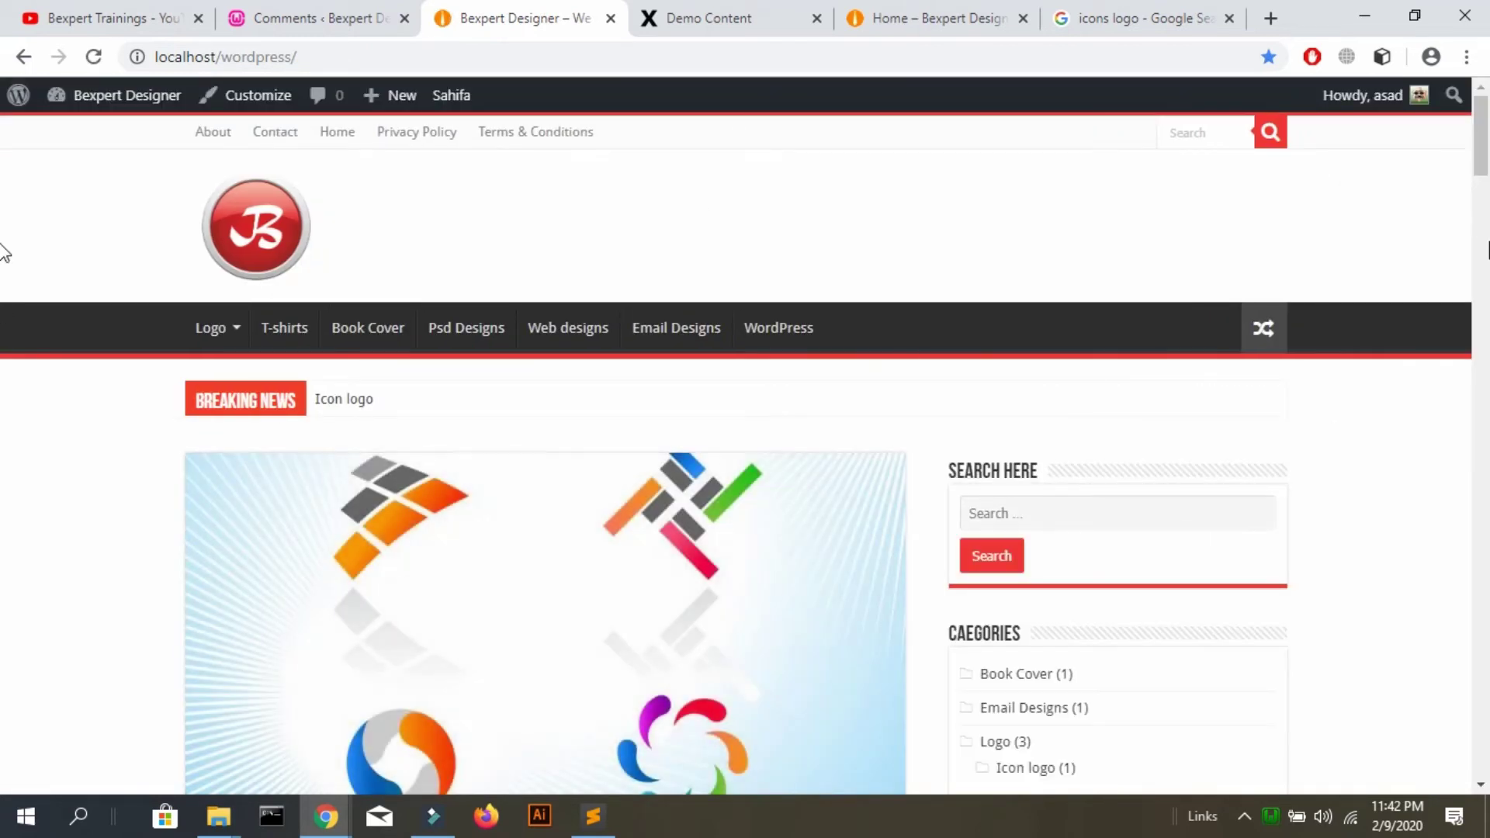
scroll(4, 203, "down", 20)
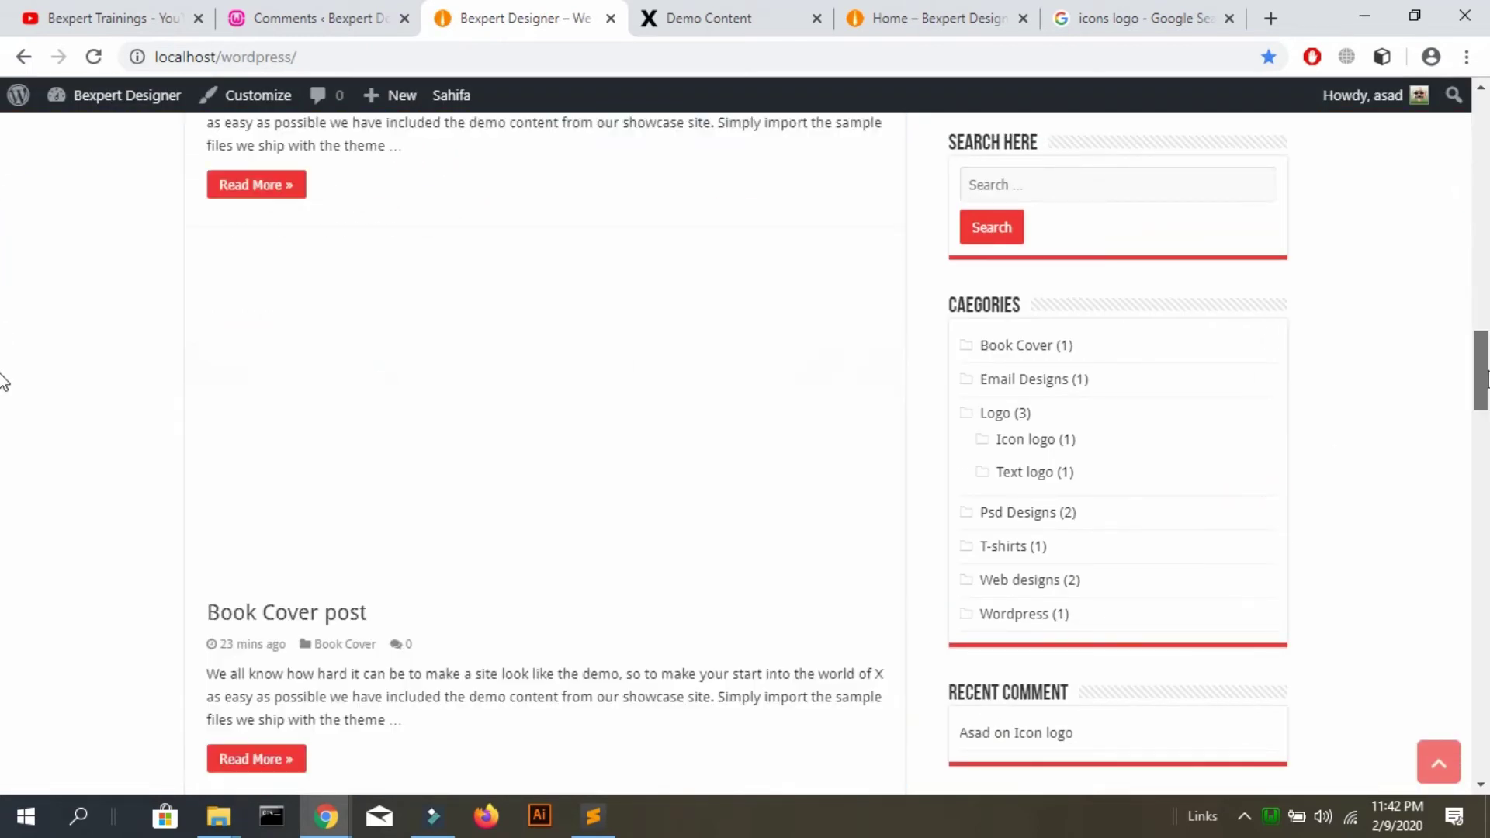
scroll(4, 469, "down", 20)
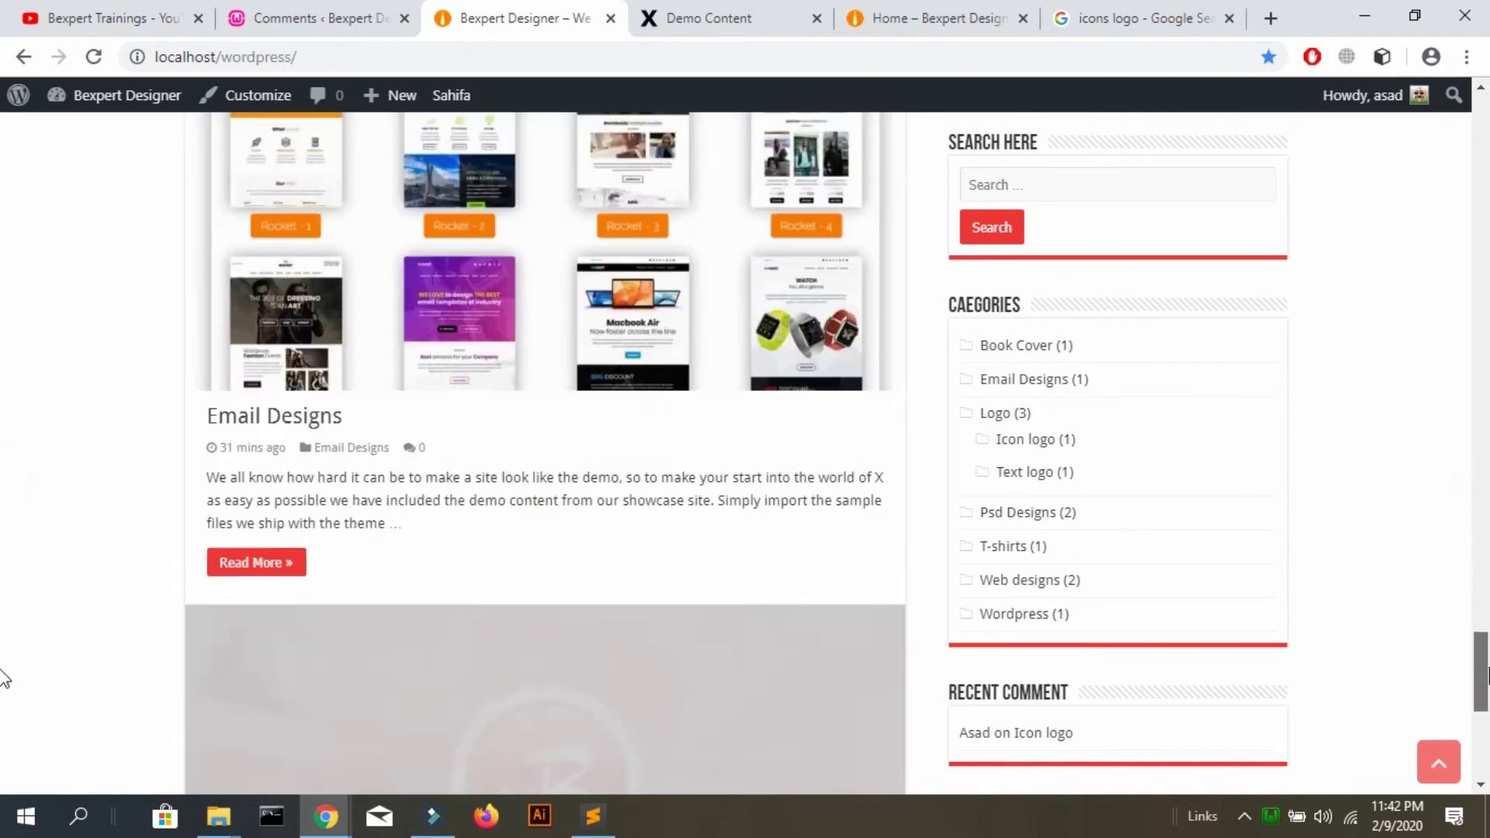
left_click_drag(1485, 652, 1482, 186)
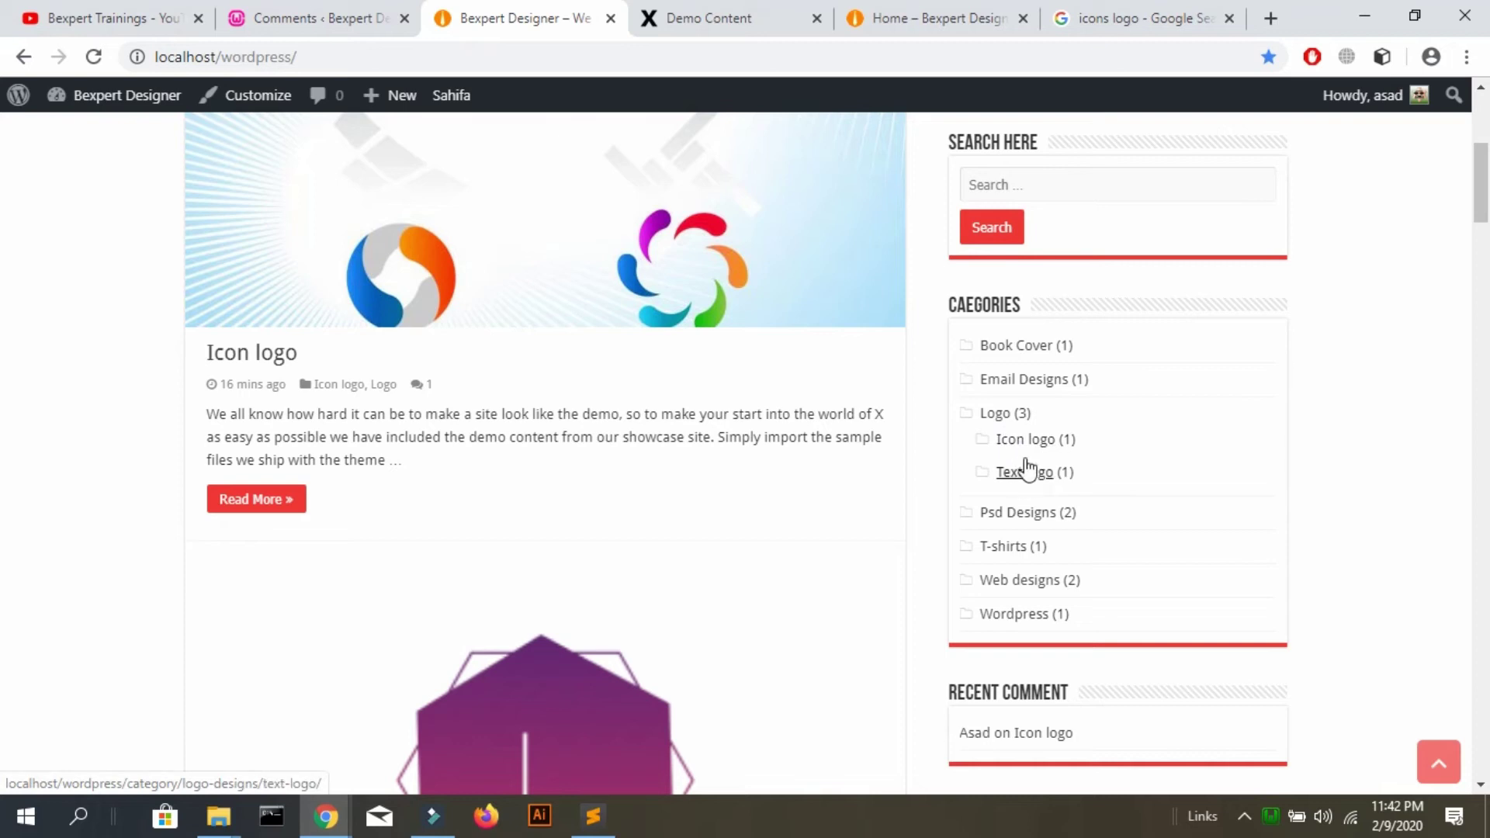
Enable Display as dropdown for the Categories widget in the Primary Widget Area and save it
left_click(408, 6)
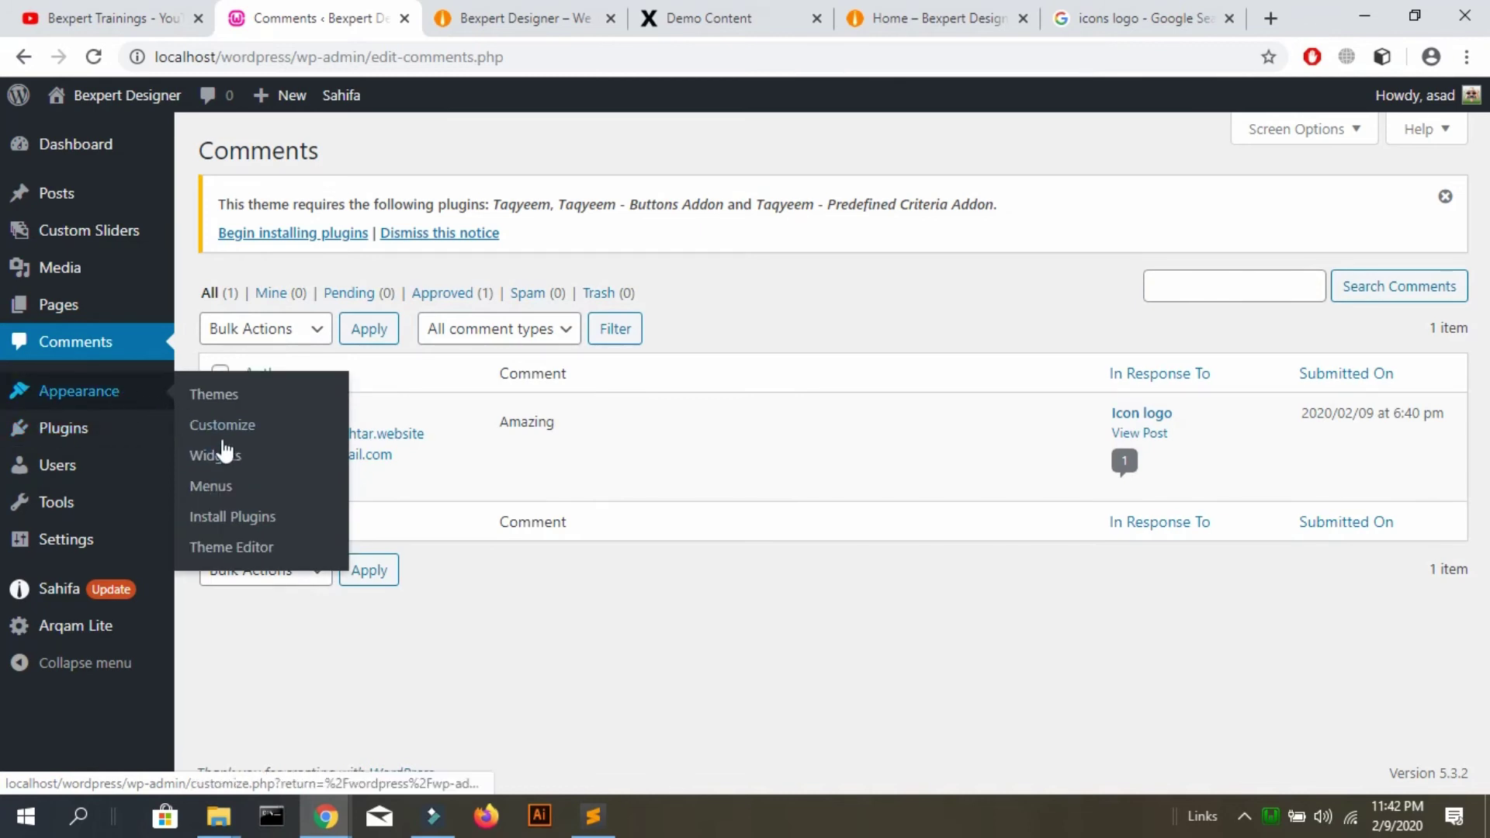
left_click(226, 463)
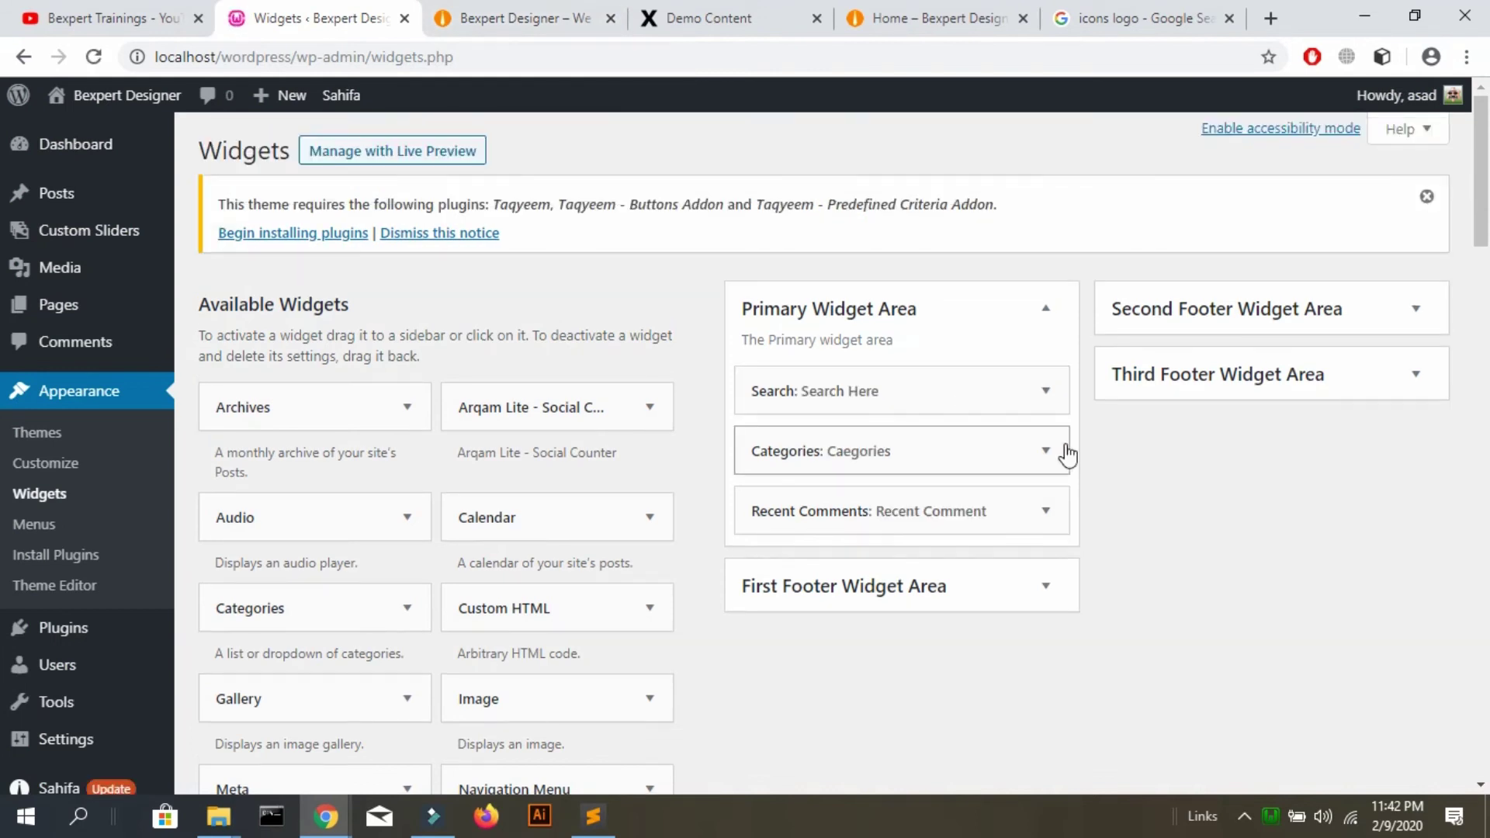
left_click(1065, 450)
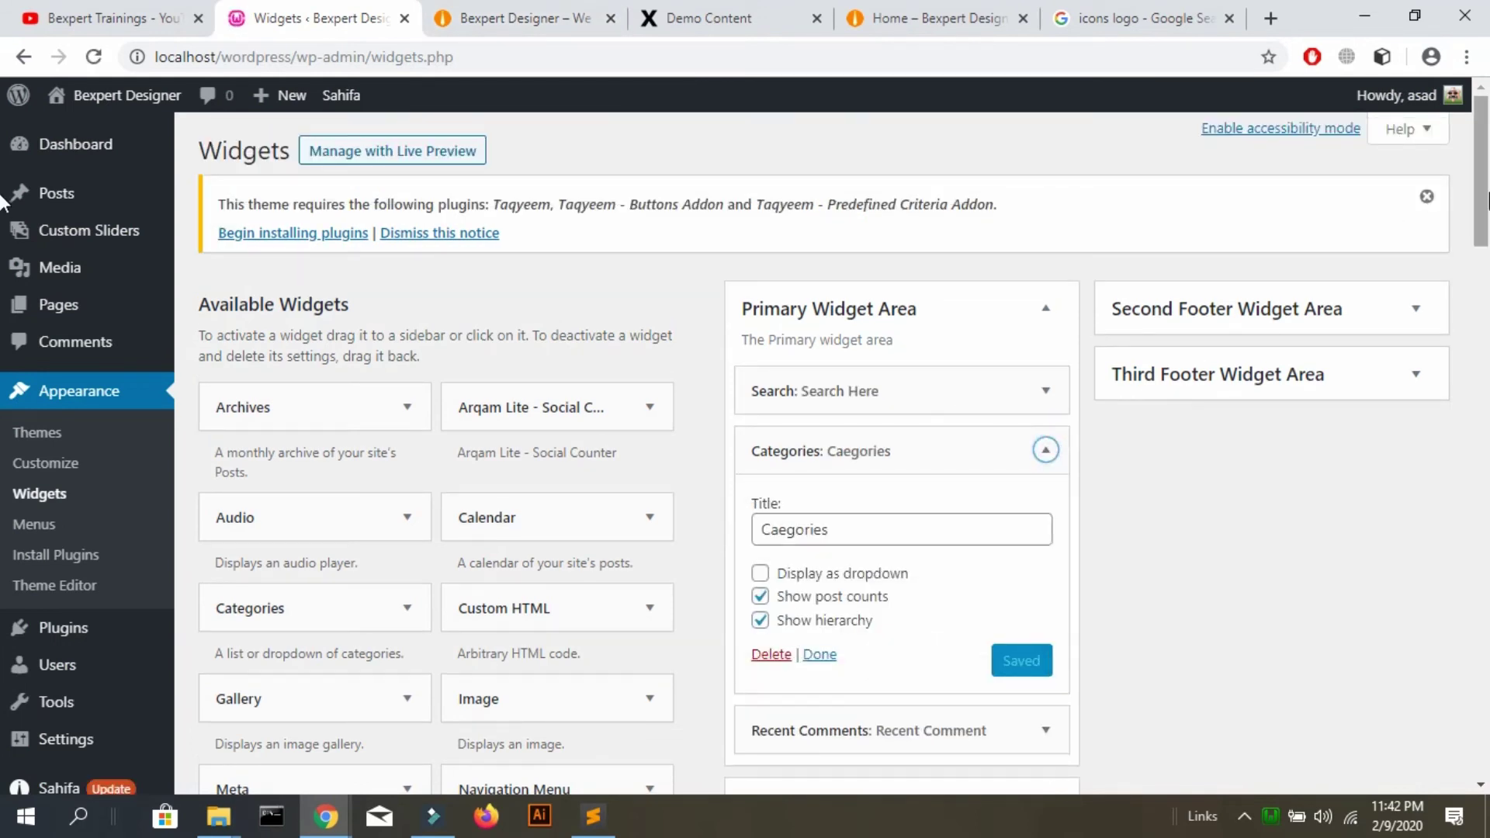
left_click_drag(1480, 191, 1486, 240)
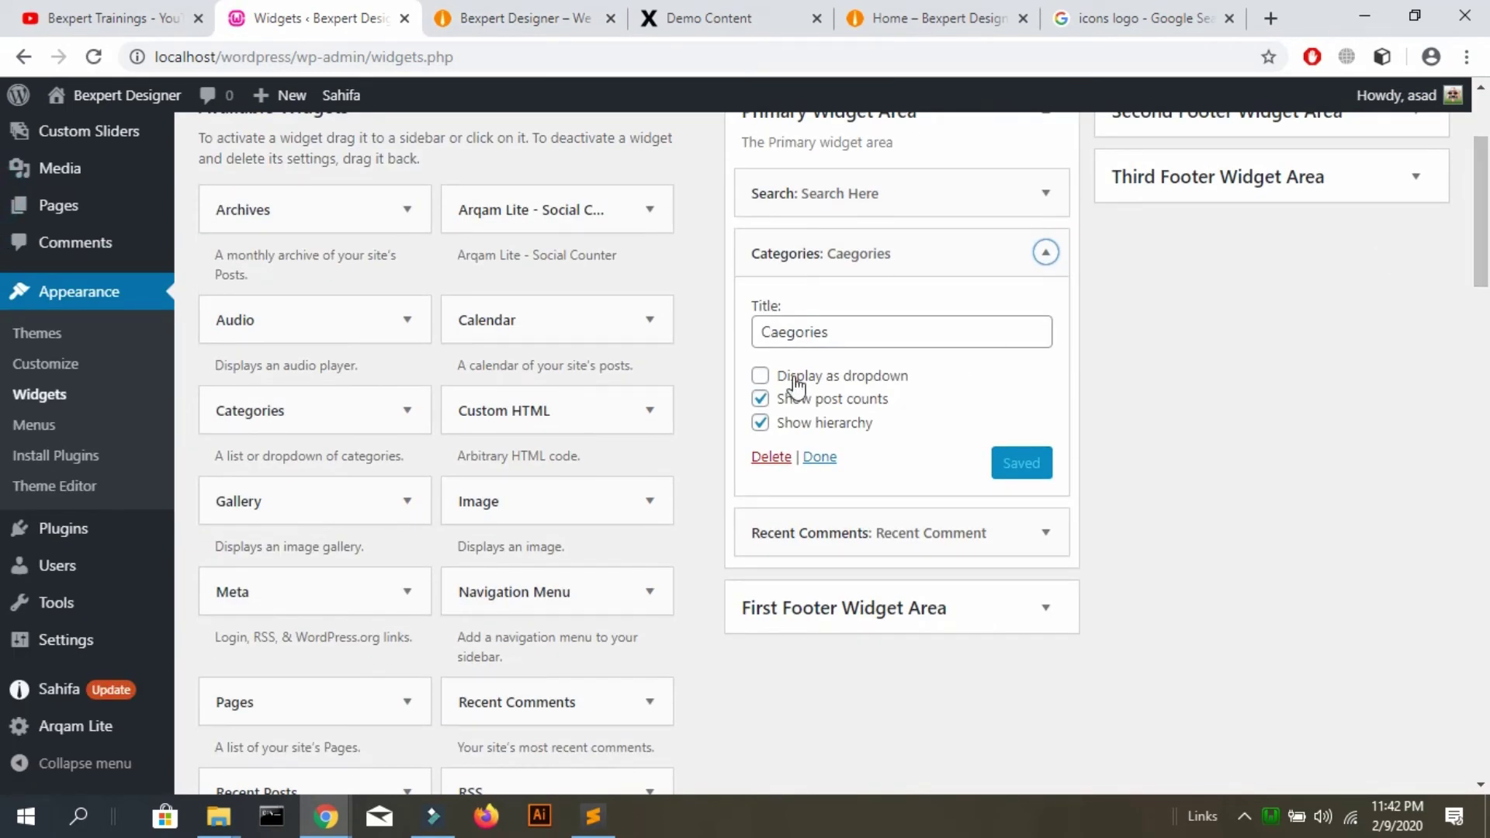
left_click(760, 376)
left_click(1025, 464)
Reload the homepage and check the category list in the sidebar dropdown, keeping Select Category chosen
left_click(588, 10)
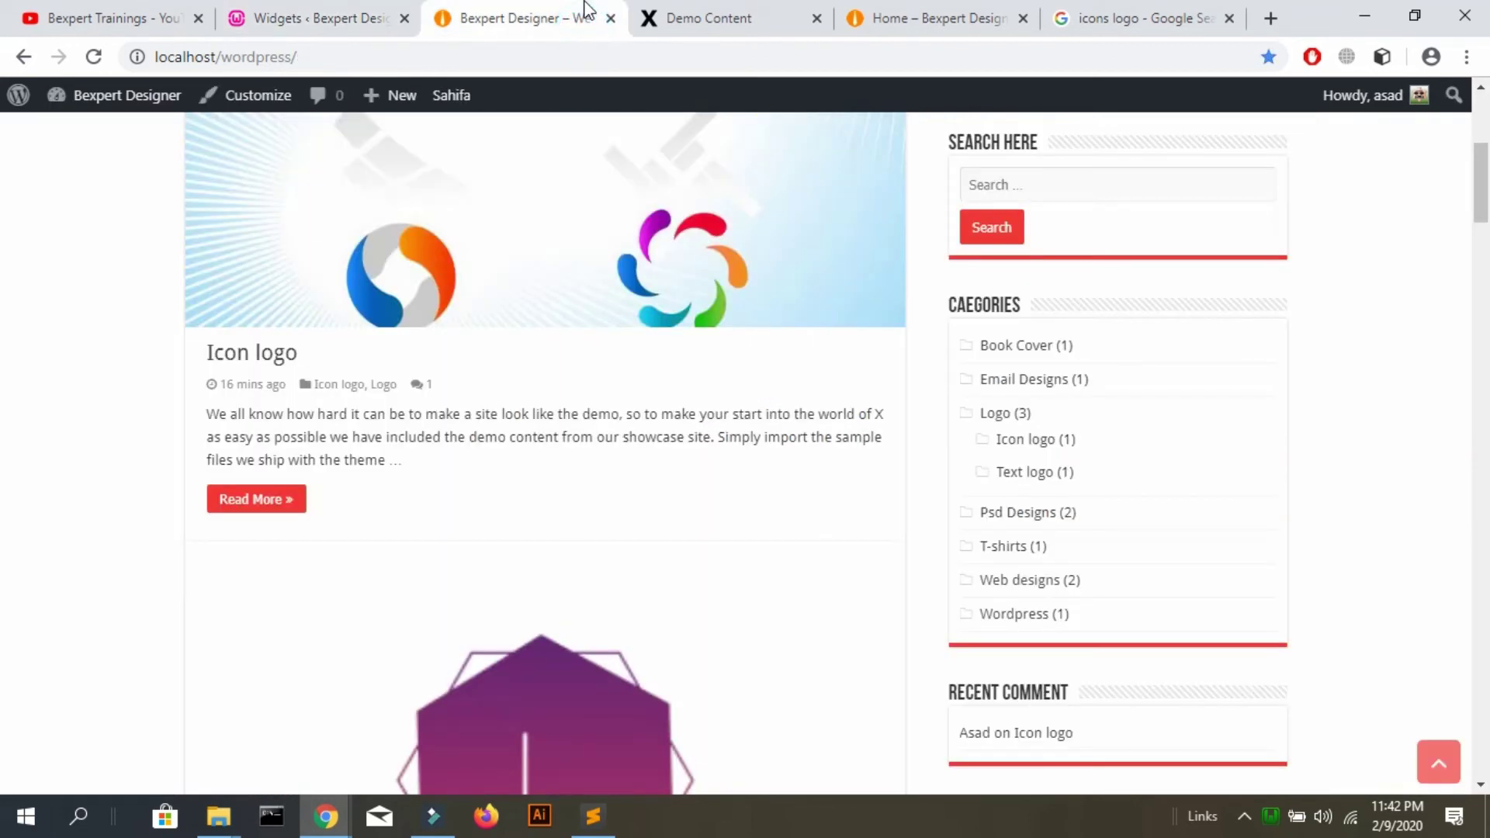
key("F5")
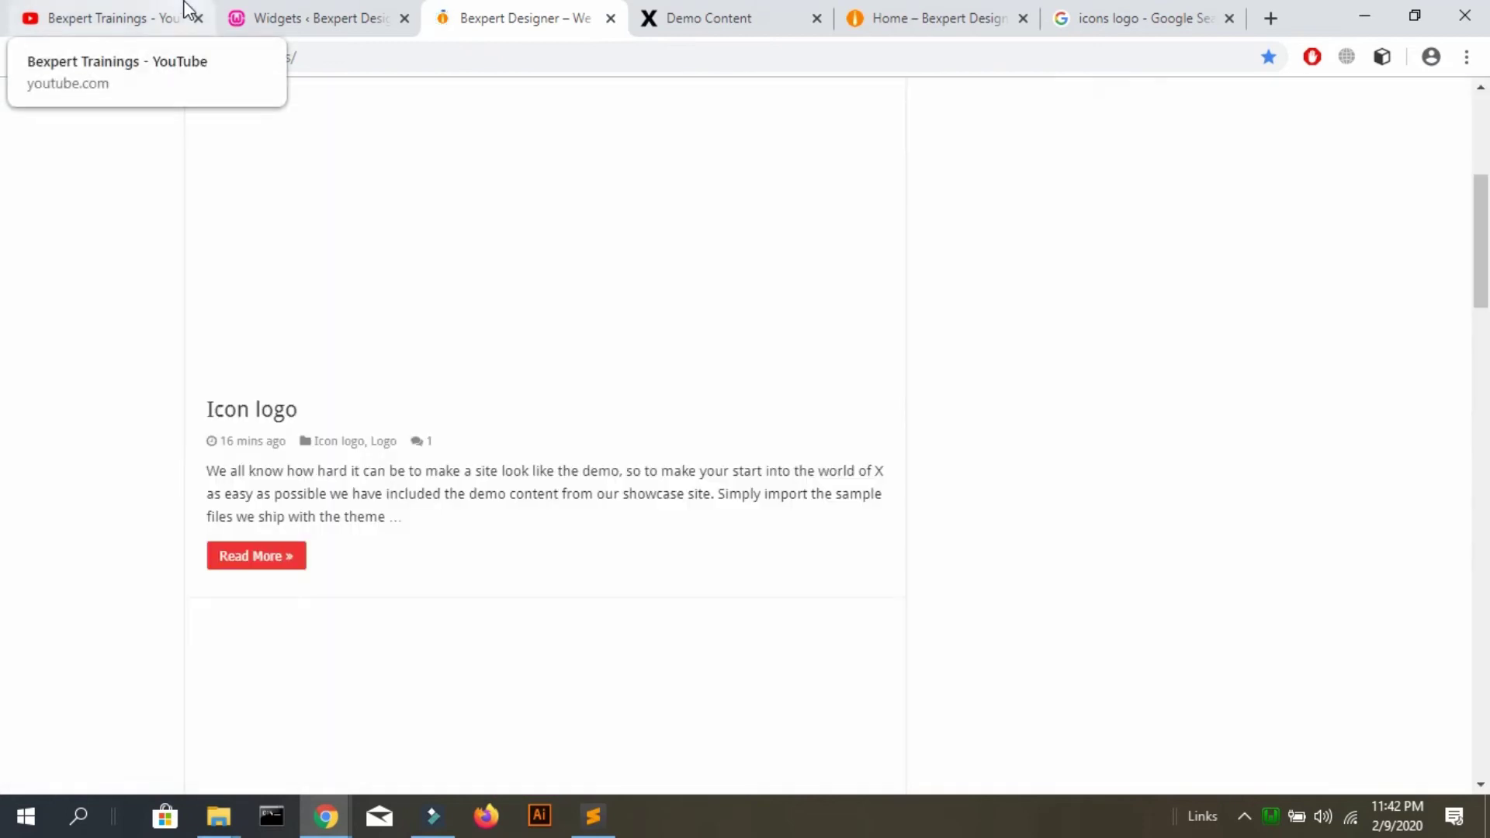
left_click(271, 20)
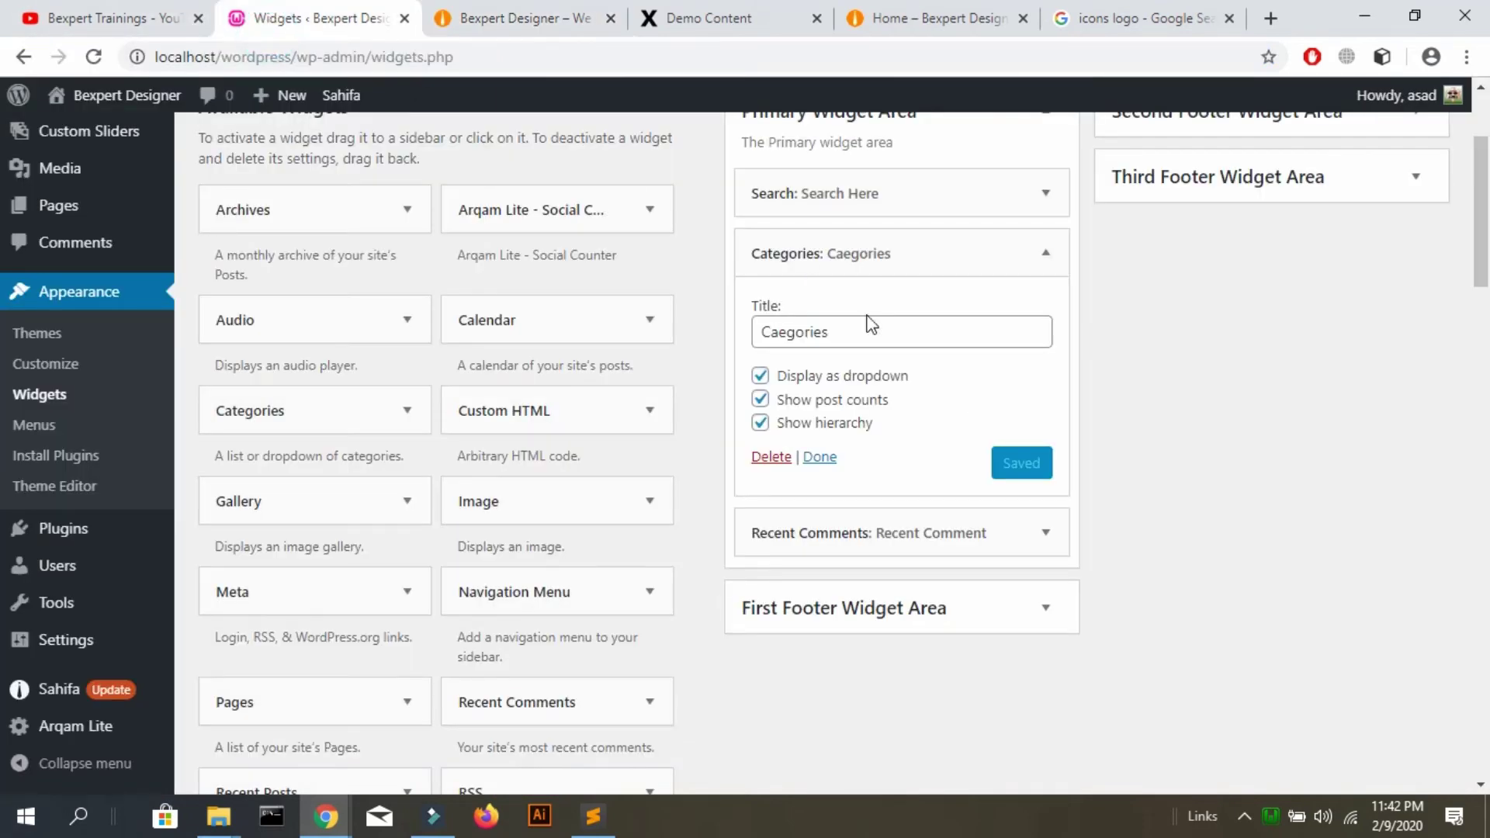
left_click(521, 18)
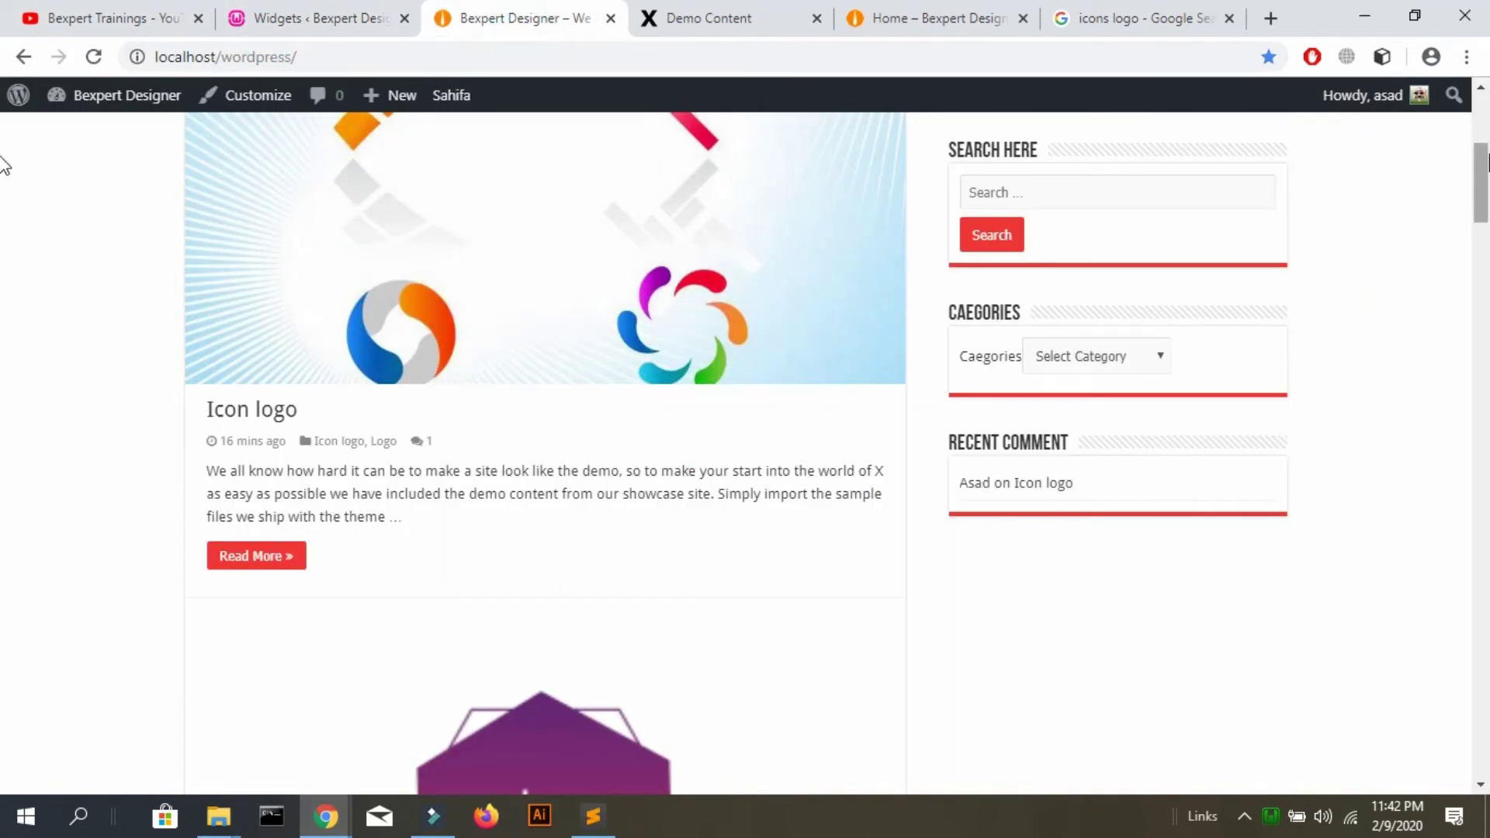
left_click(1154, 362)
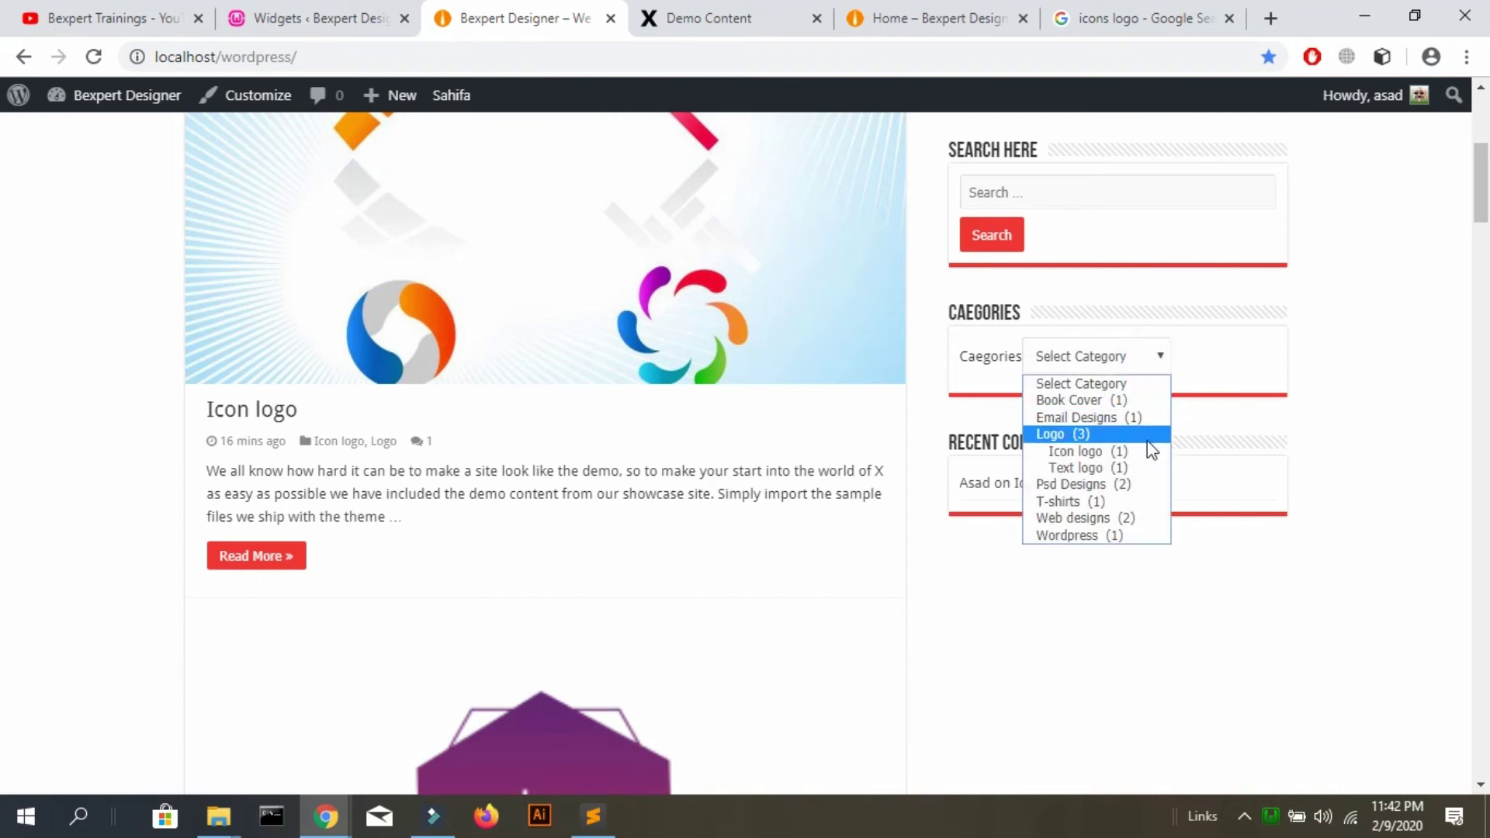
left_click(1082, 384)
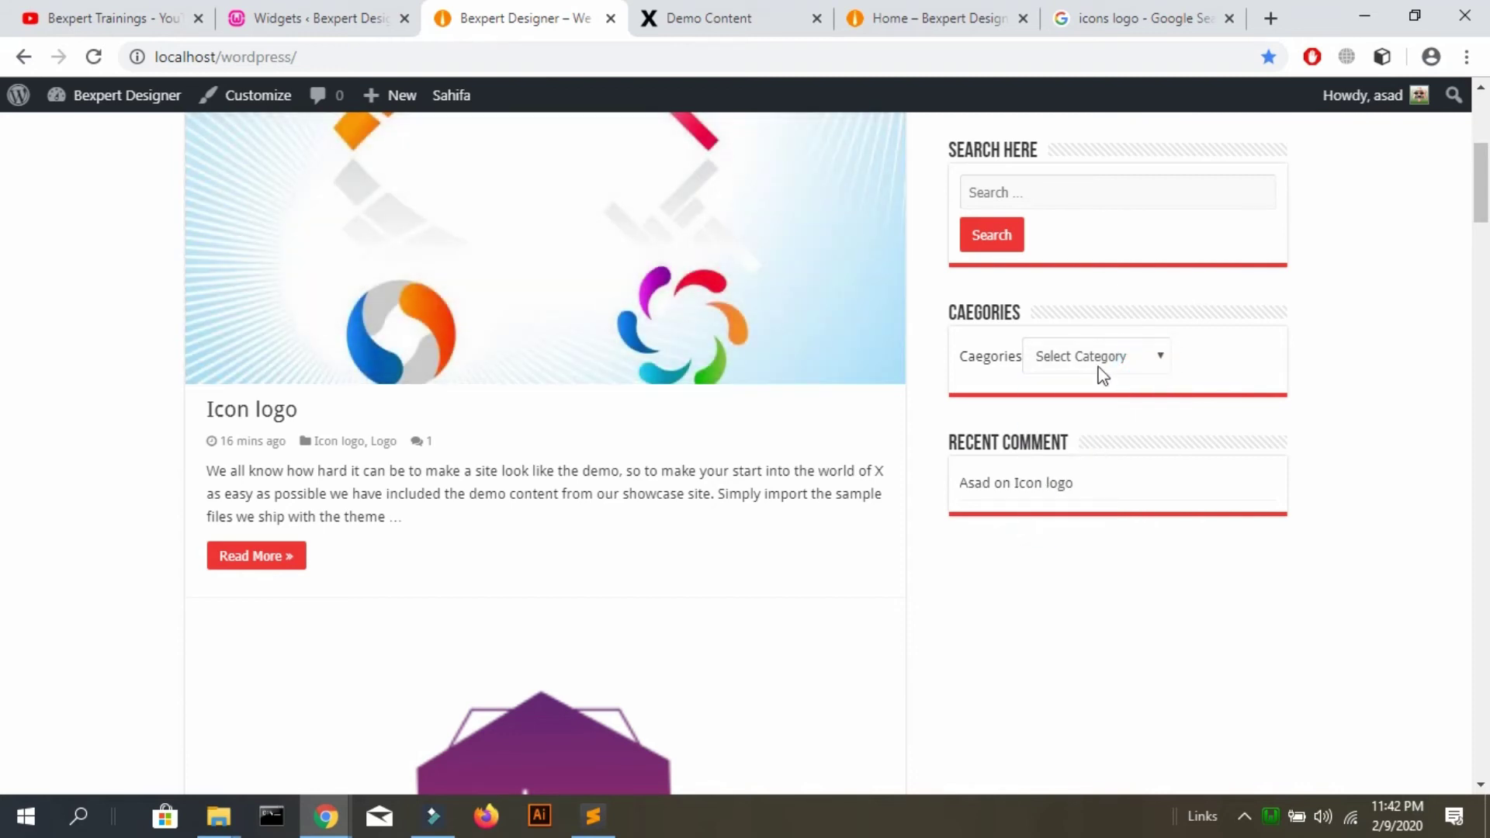
left_click(1099, 363)
left_click(1099, 367)
left_click(1097, 366)
left_click(1097, 365)
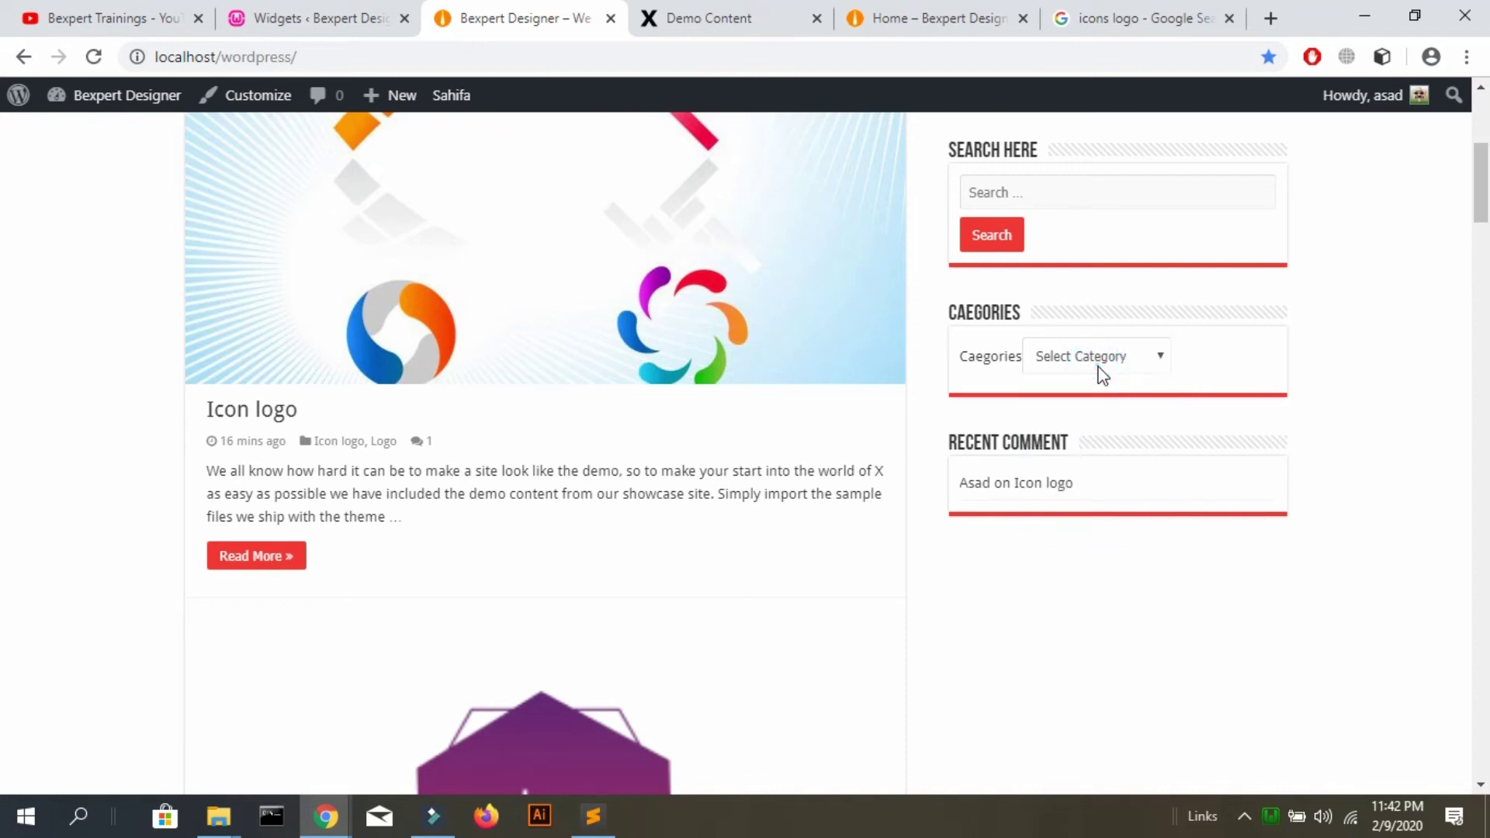
Disable Display as dropdown for the Categories widget in the Primary Widget Area, save it and reload the homepage
left_click(409, 21)
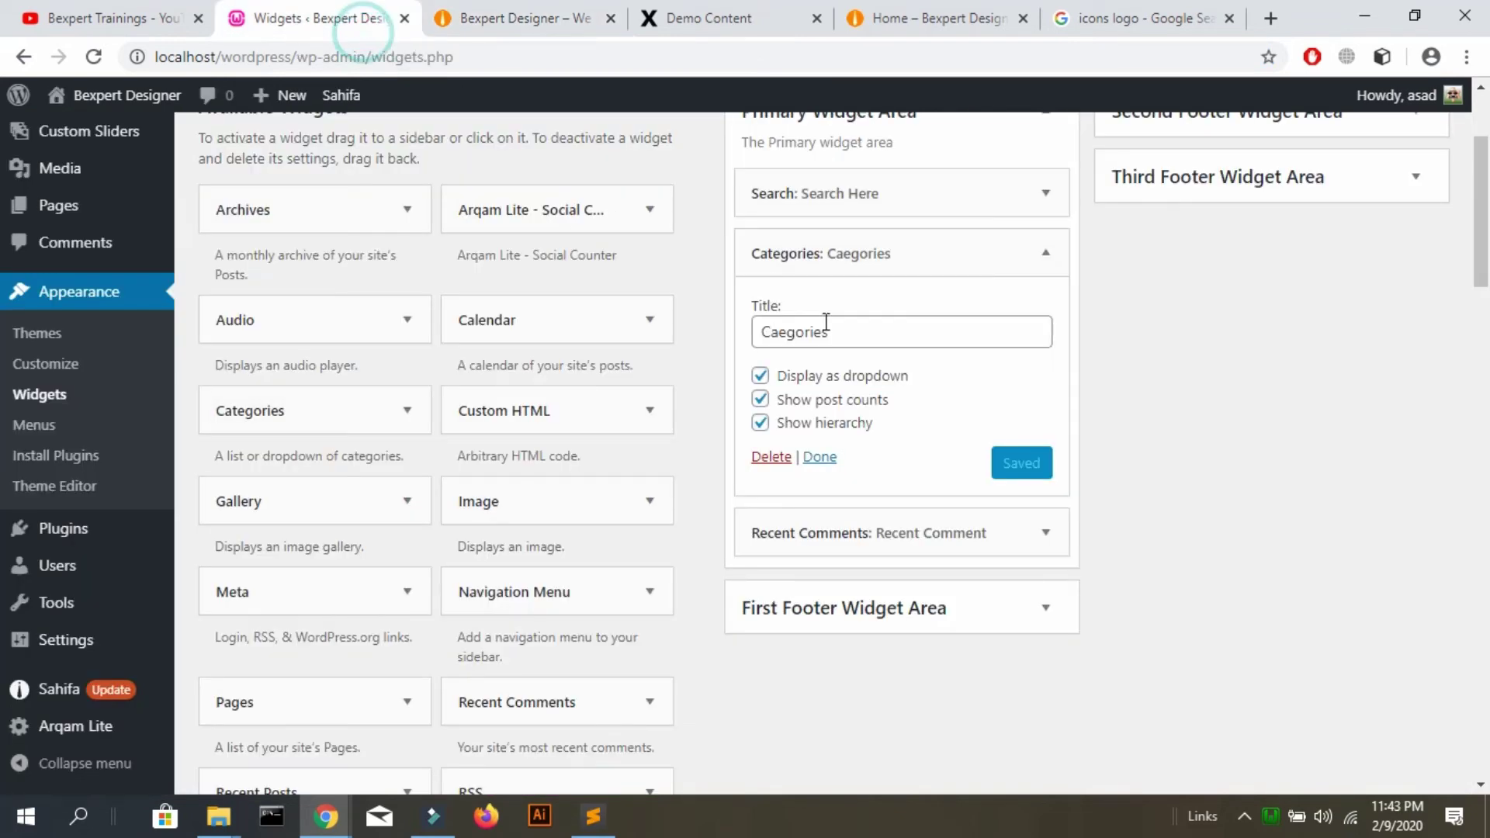
left_click(766, 381)
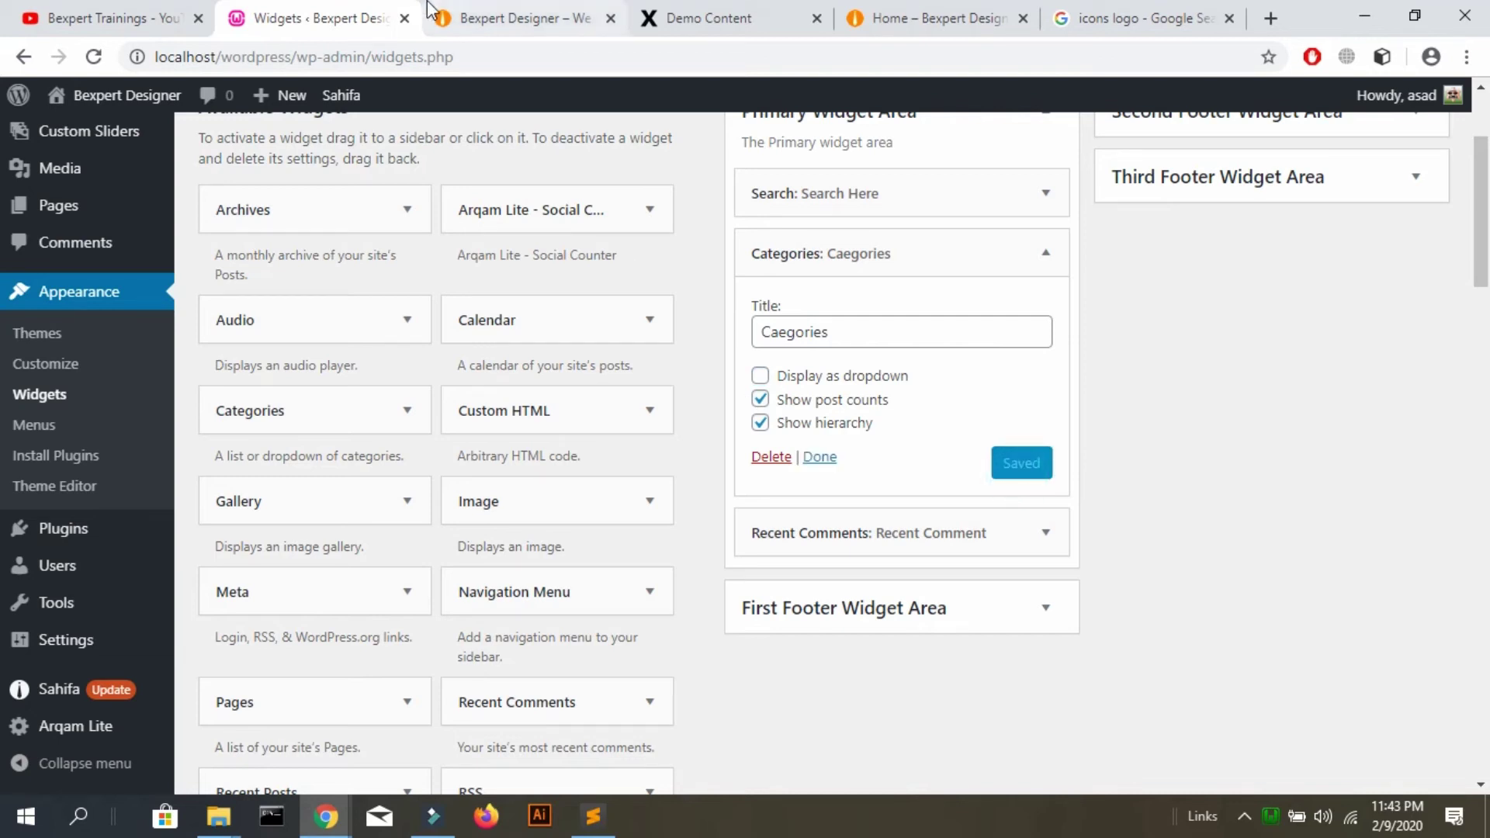
left_click(534, 25)
key("F5")
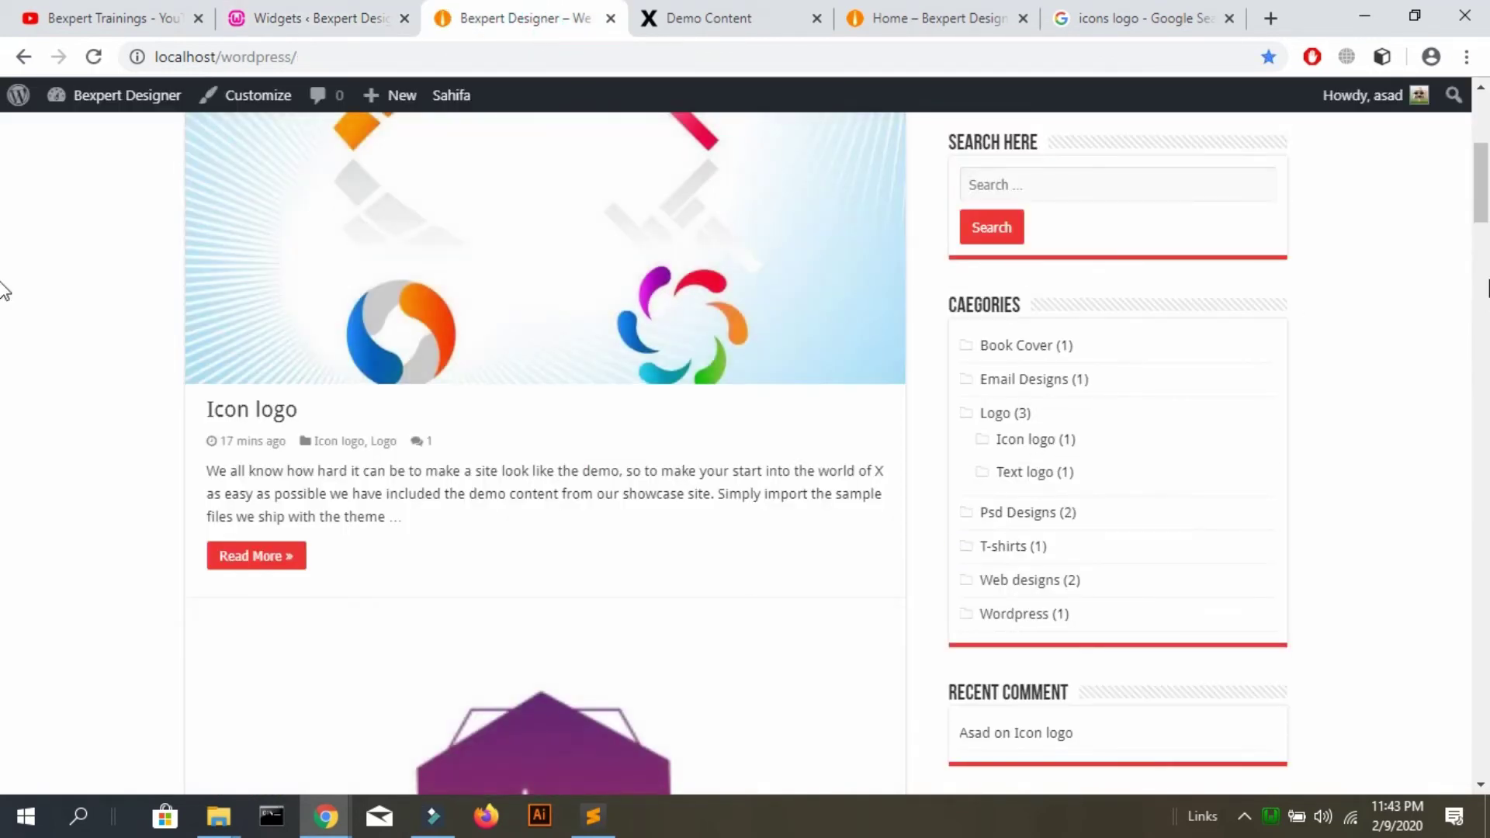
Look over the homepage down to the footer, checking how the sidebar widgets follow the post list
scroll(1, 306, "down", 20)
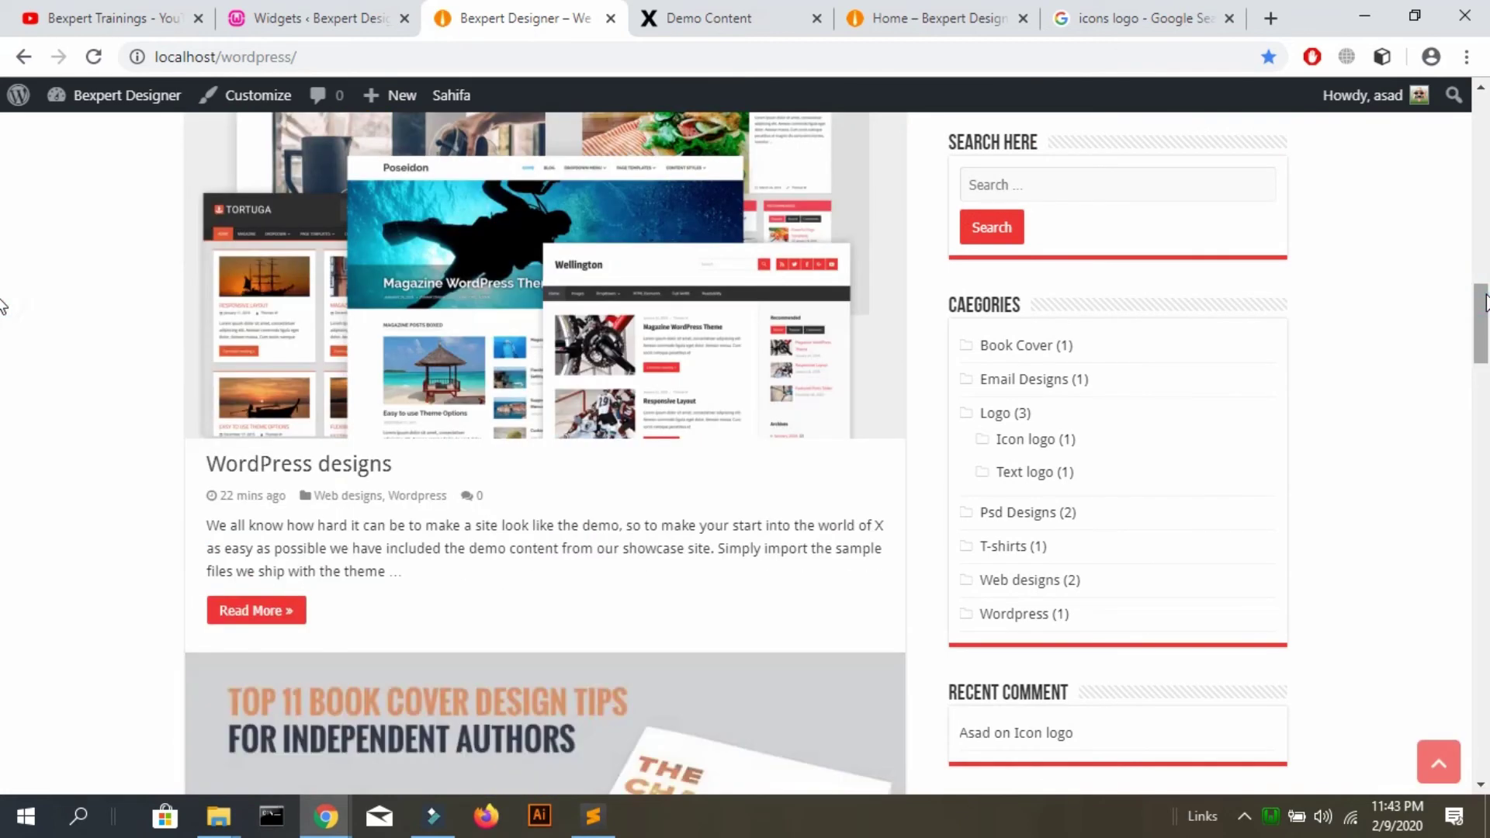
scroll(4, 386, "down", 20)
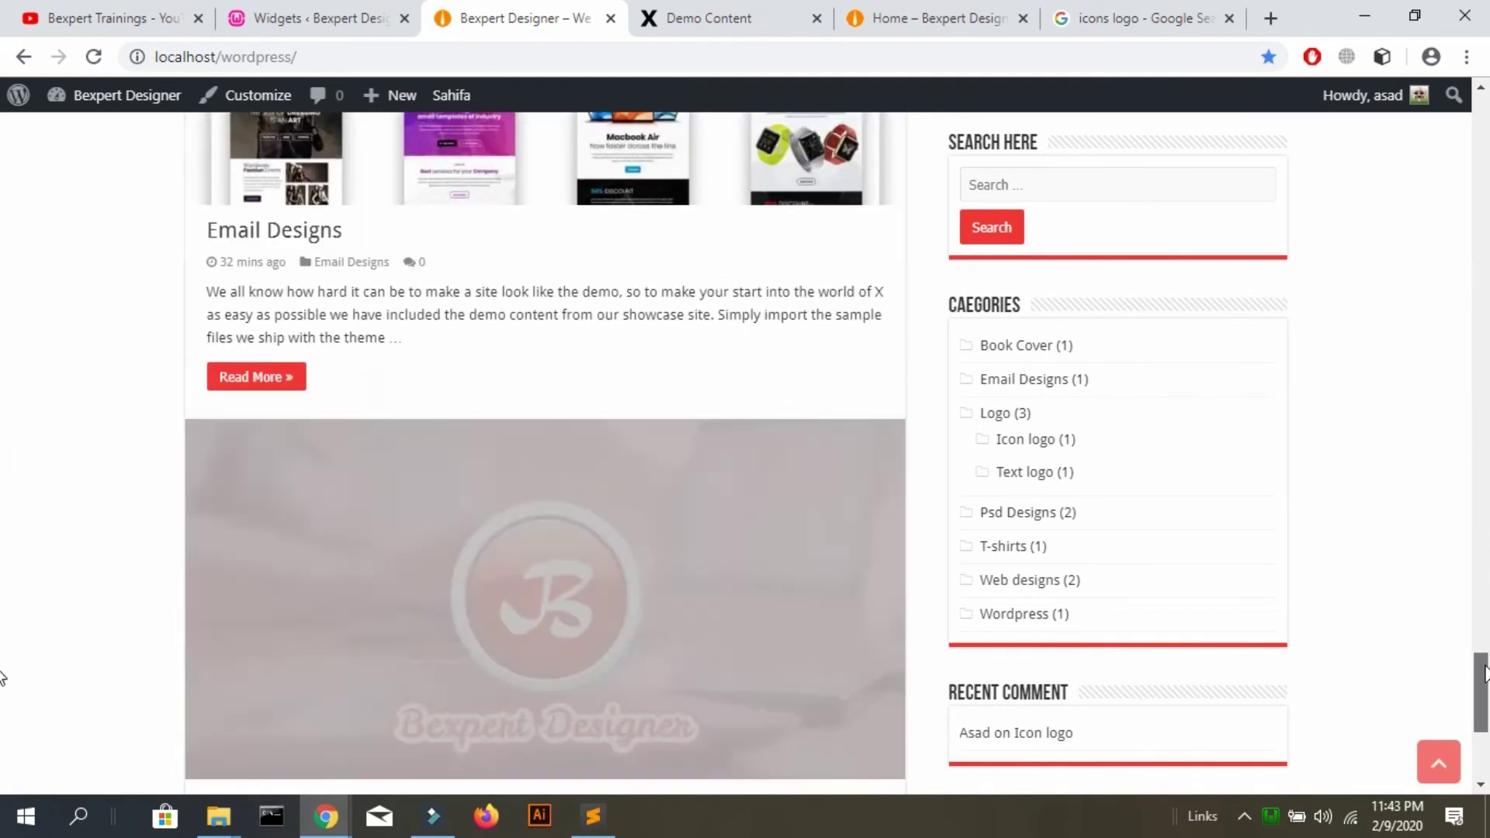
left_click_drag(1484, 674, 1486, 124)
scroll(4, 124, "down", 12)
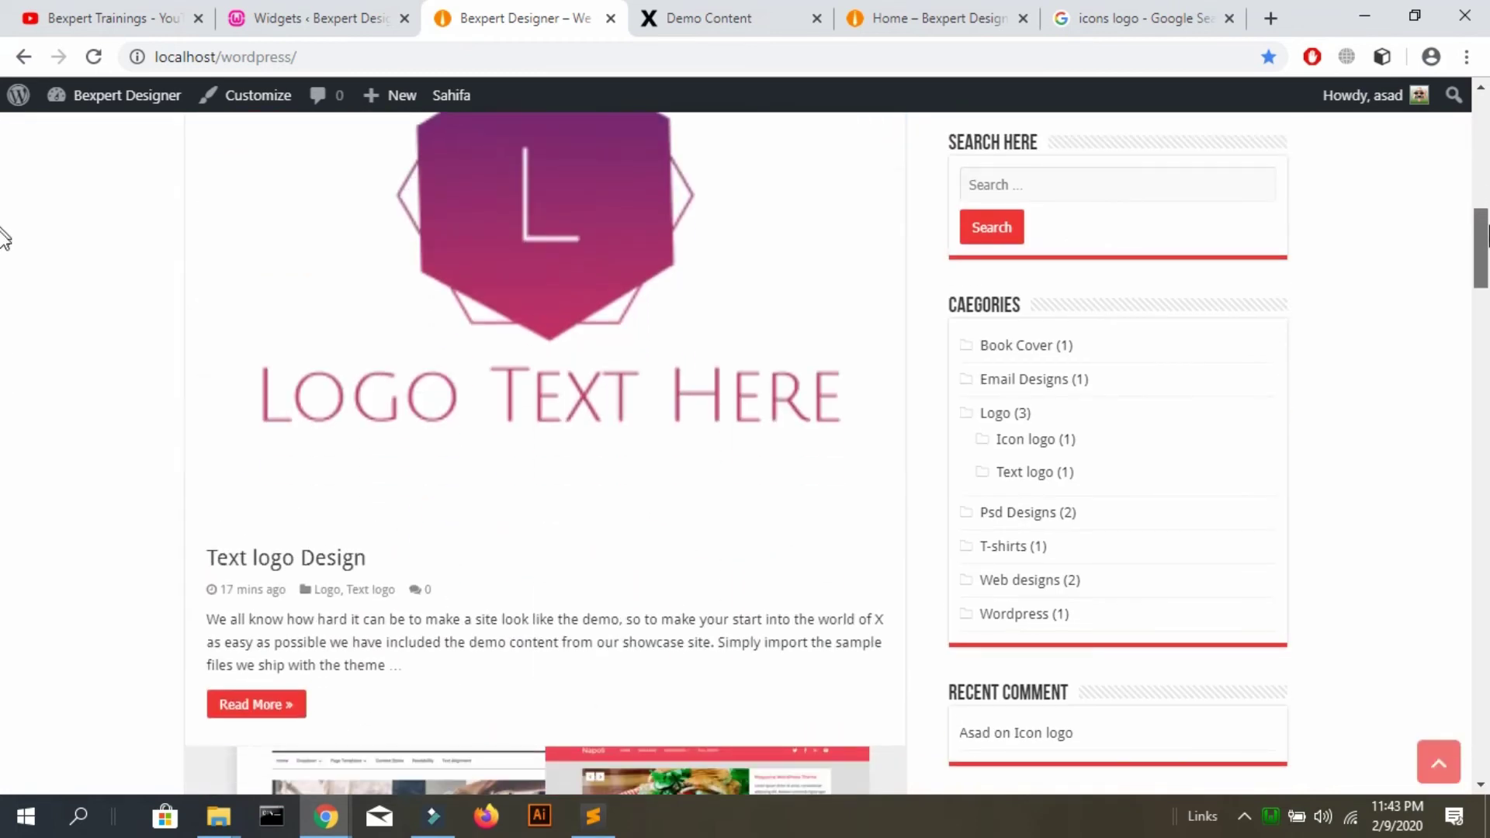
scroll(2, 297, "down", 10)
left_click_drag(1484, 372, 1484, 722)
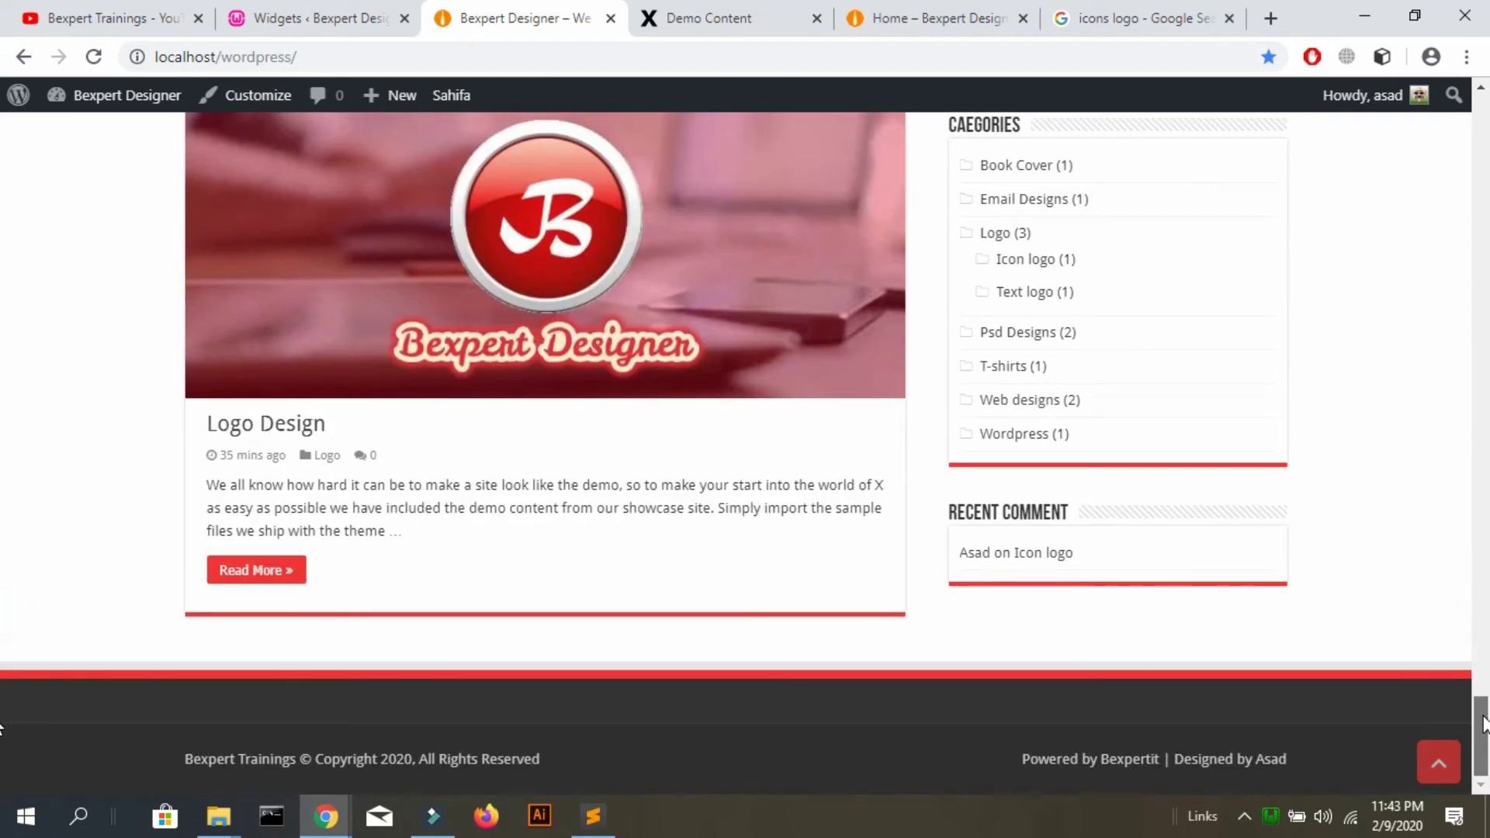
Add a Navigation Menu widget to the First Footer Widget Area
left_click(348, 11)
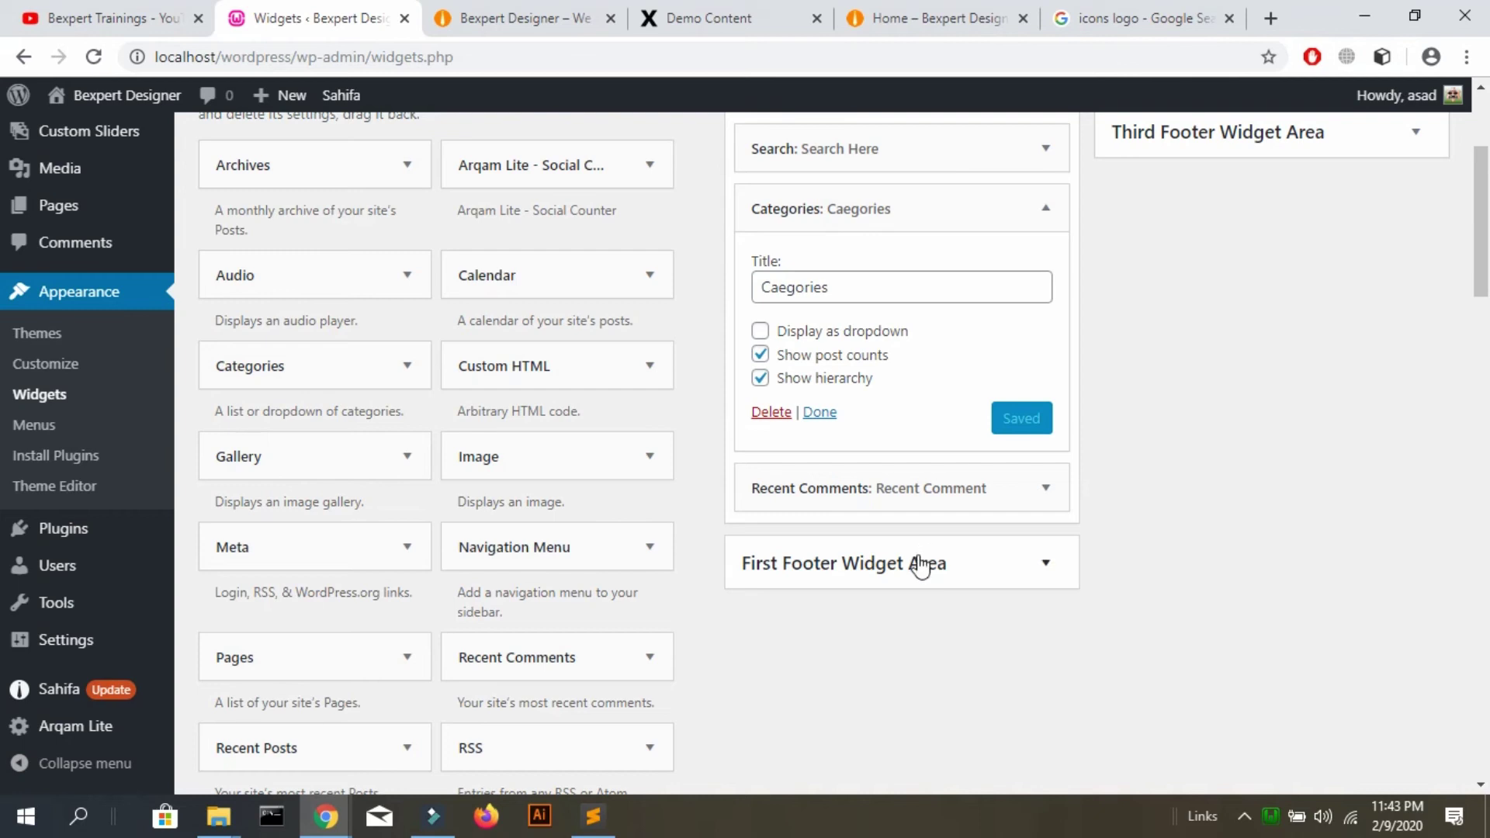
left_click(922, 567)
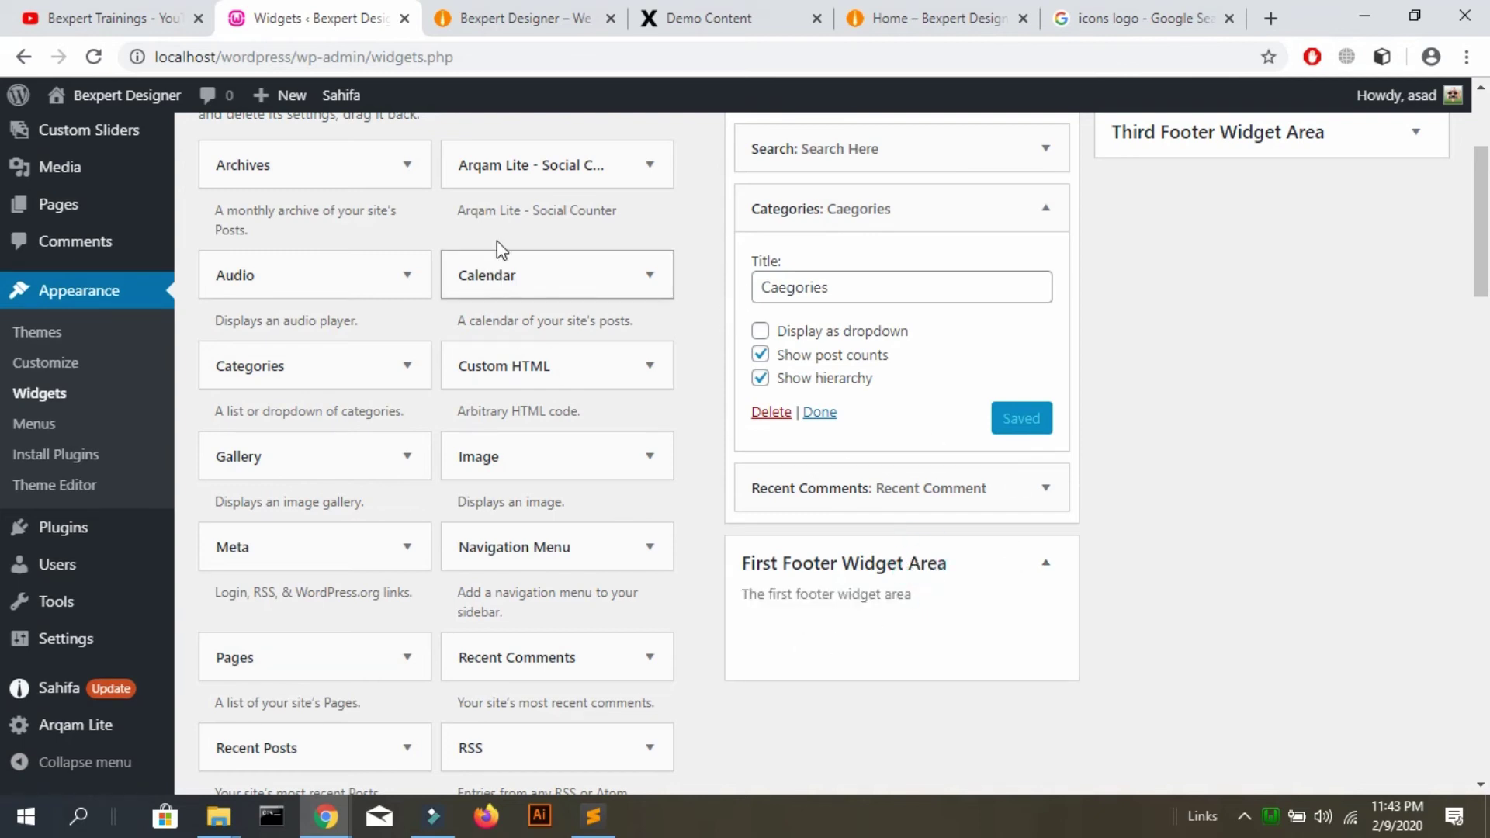
scroll(548, 365, "down", 2)
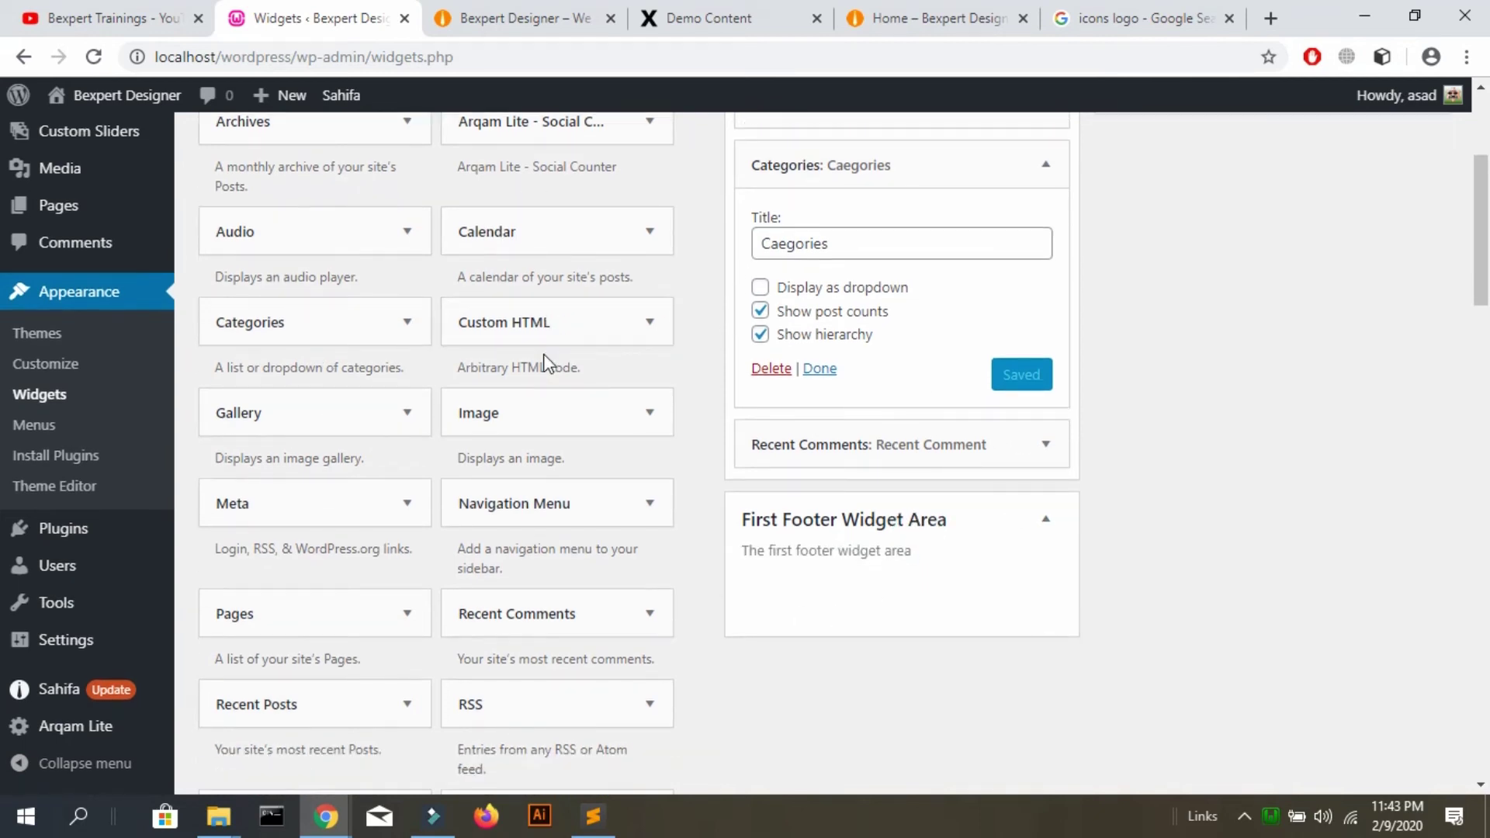
scroll(547, 365, "up", 3)
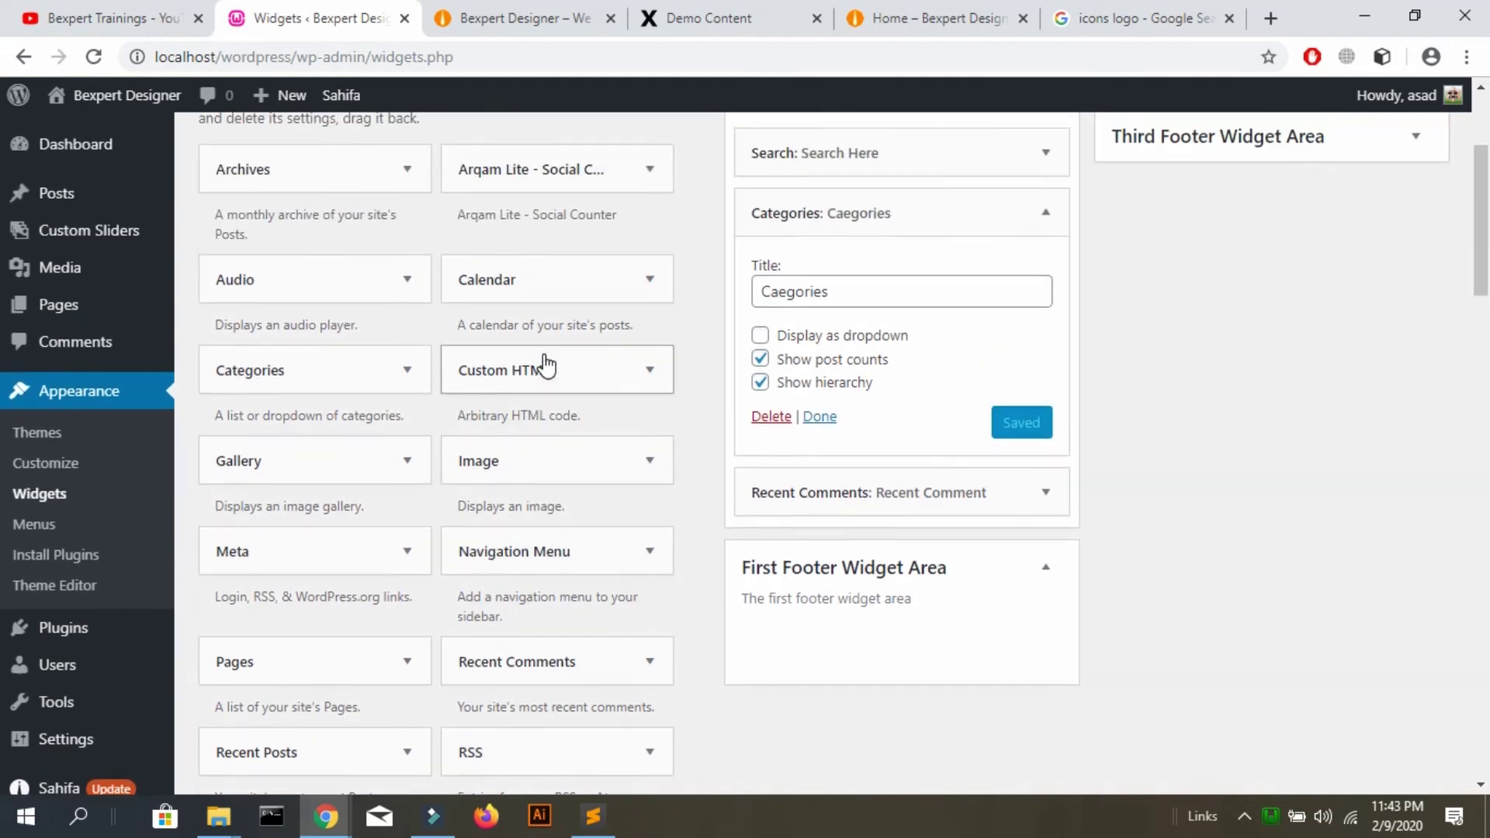
scroll(549, 363, "down", 1)
scroll(548, 363, "down", 1)
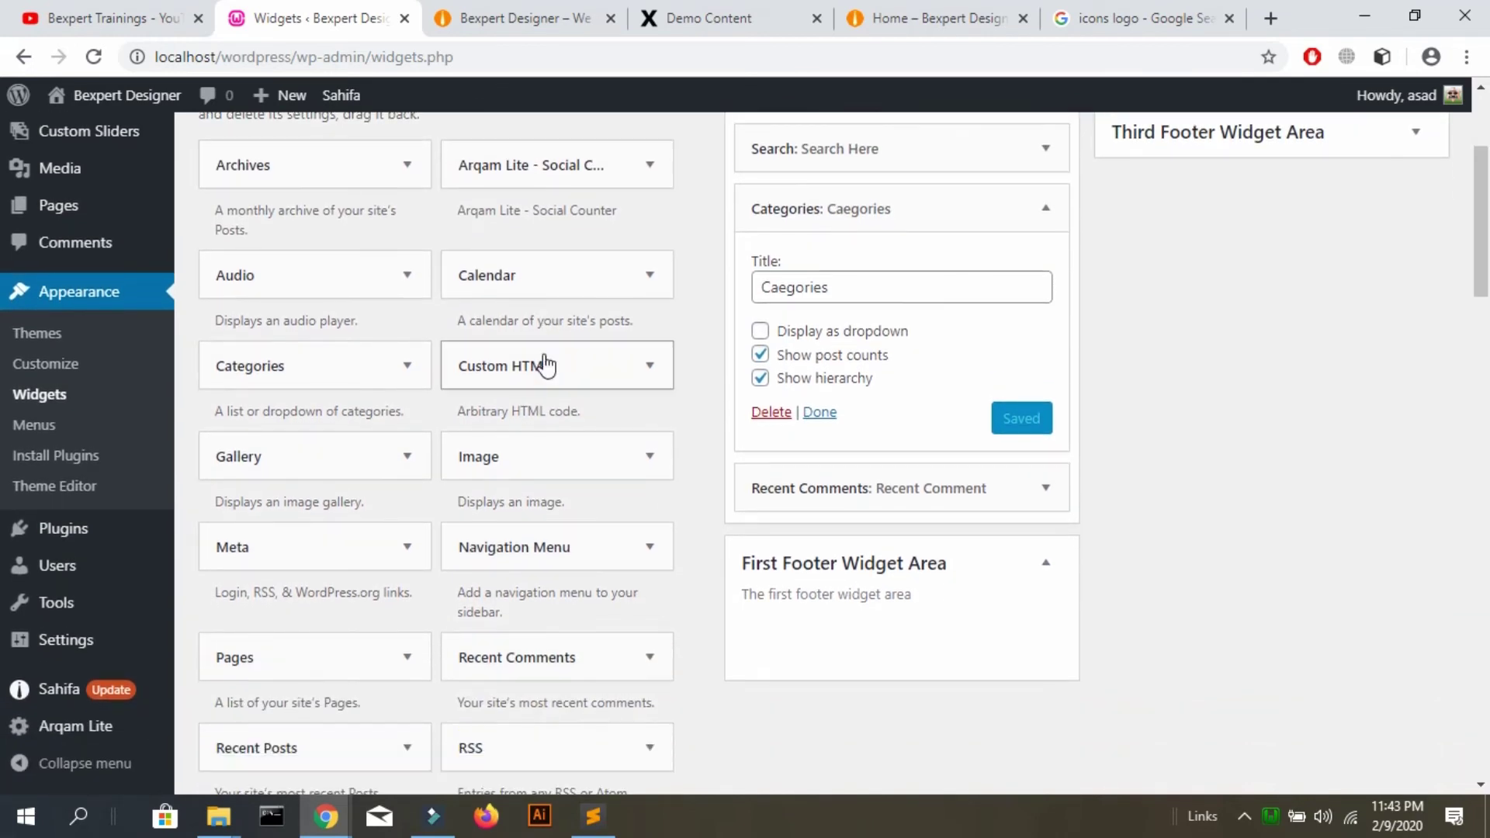
left_click_drag(513, 572, 838, 655)
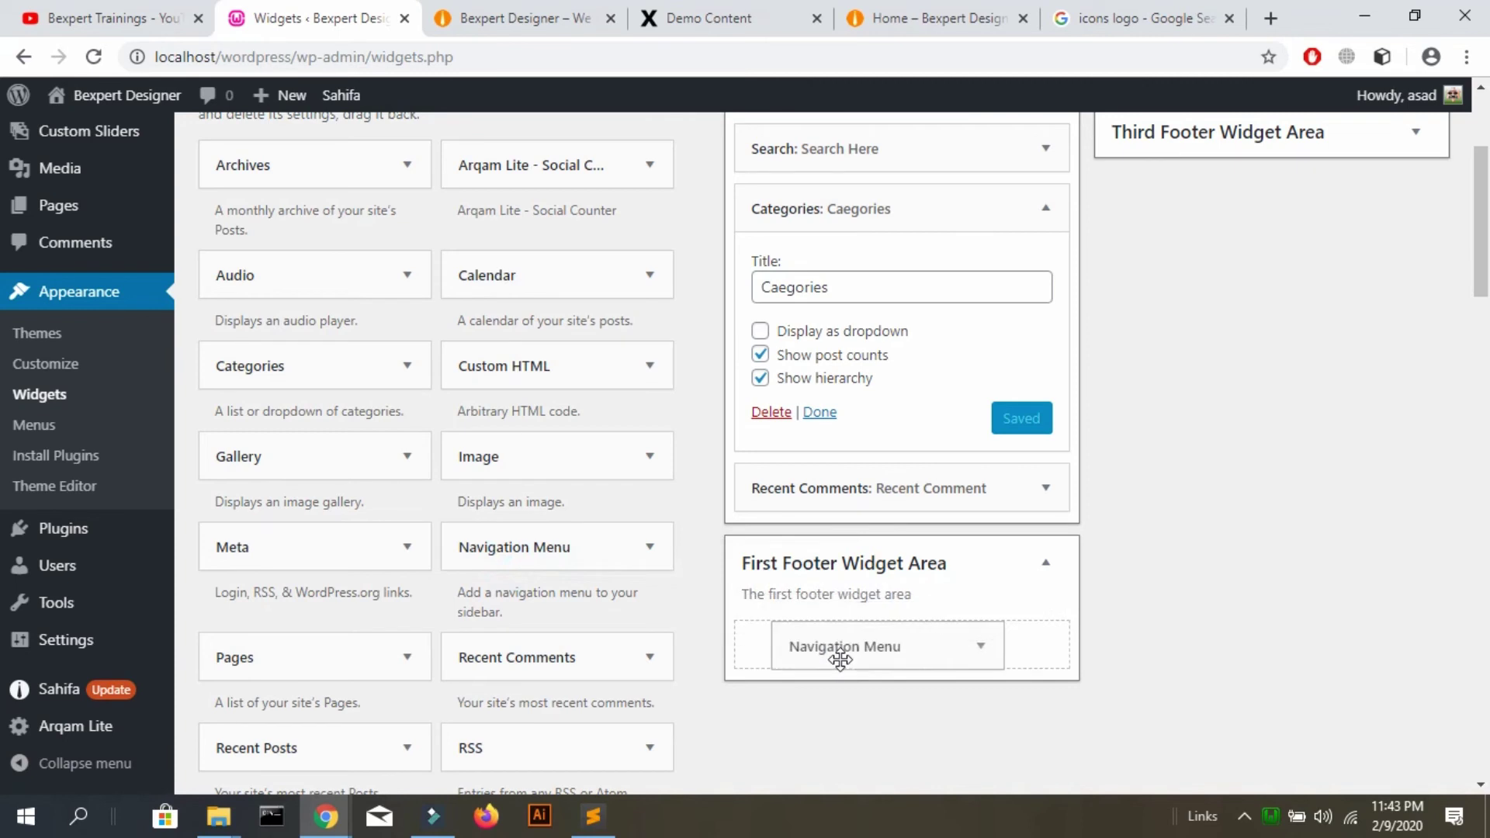
Title the footer Navigation Menu widget Pages, assign the main menu, save it and check it in the homepage footer
scroll(1131, 303, "down", 4)
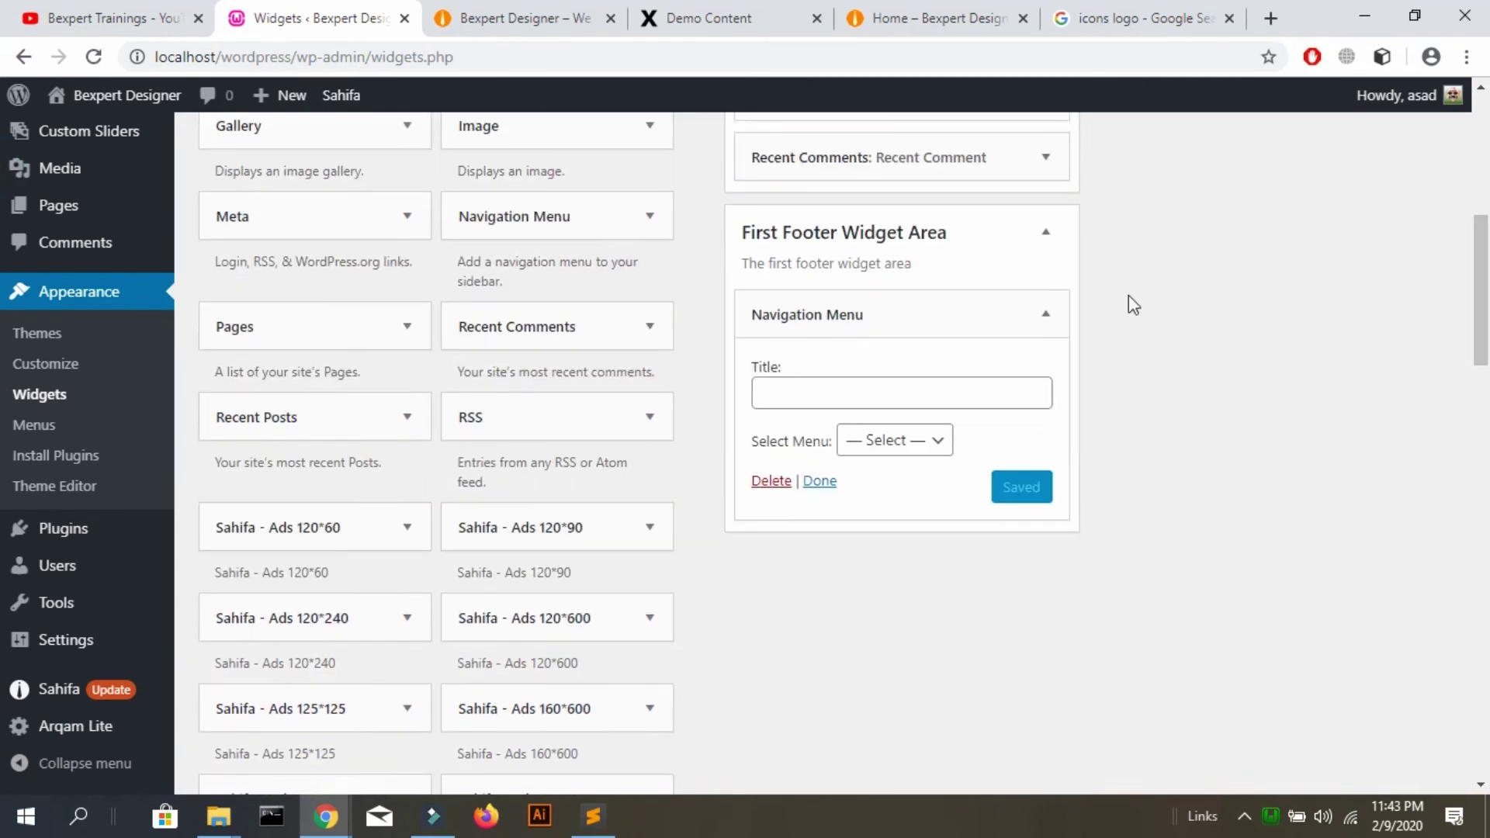
left_click(998, 397)
type("Pages")
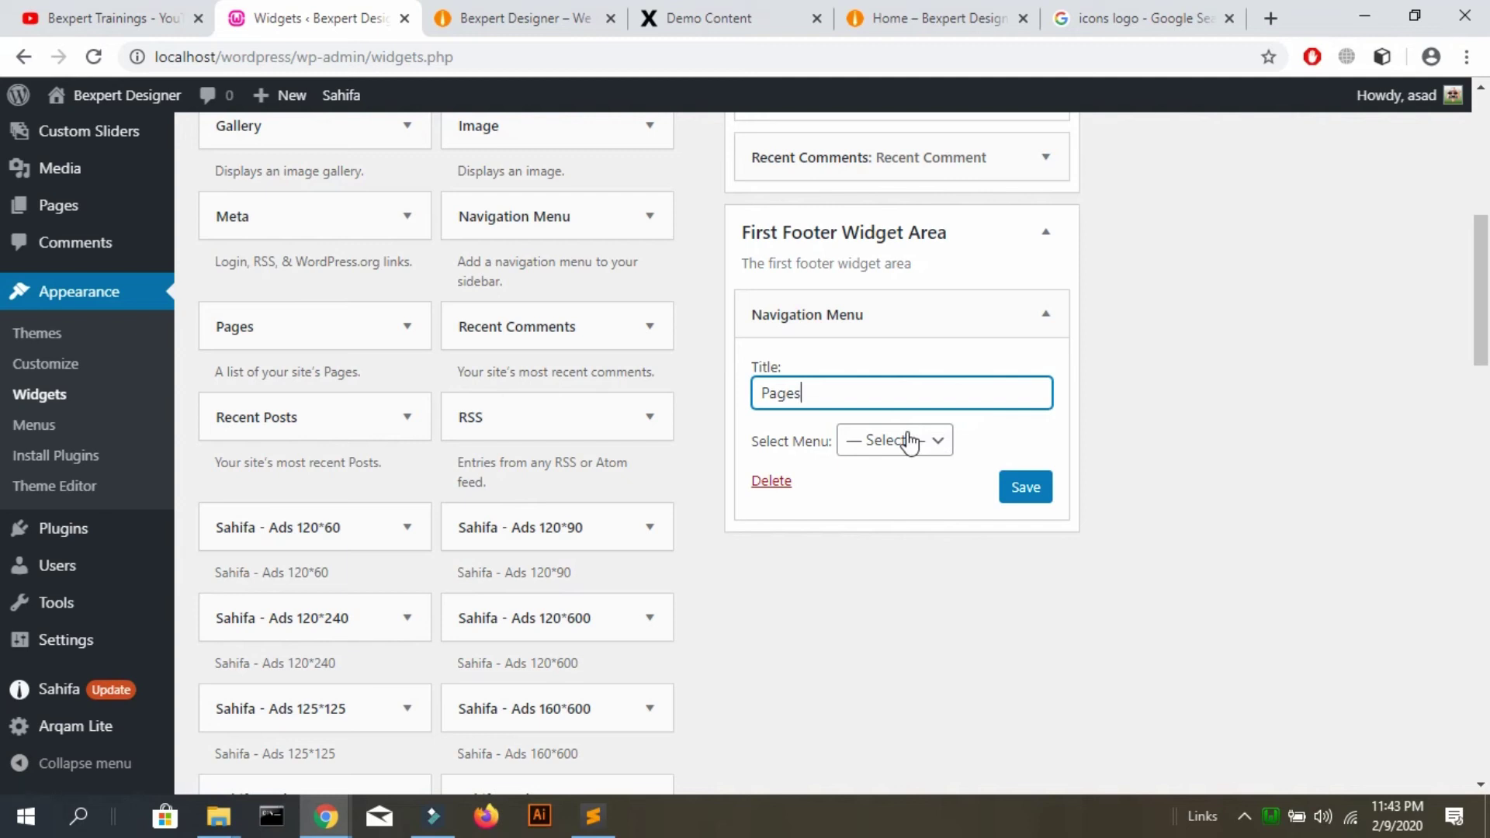
left_click(910, 442)
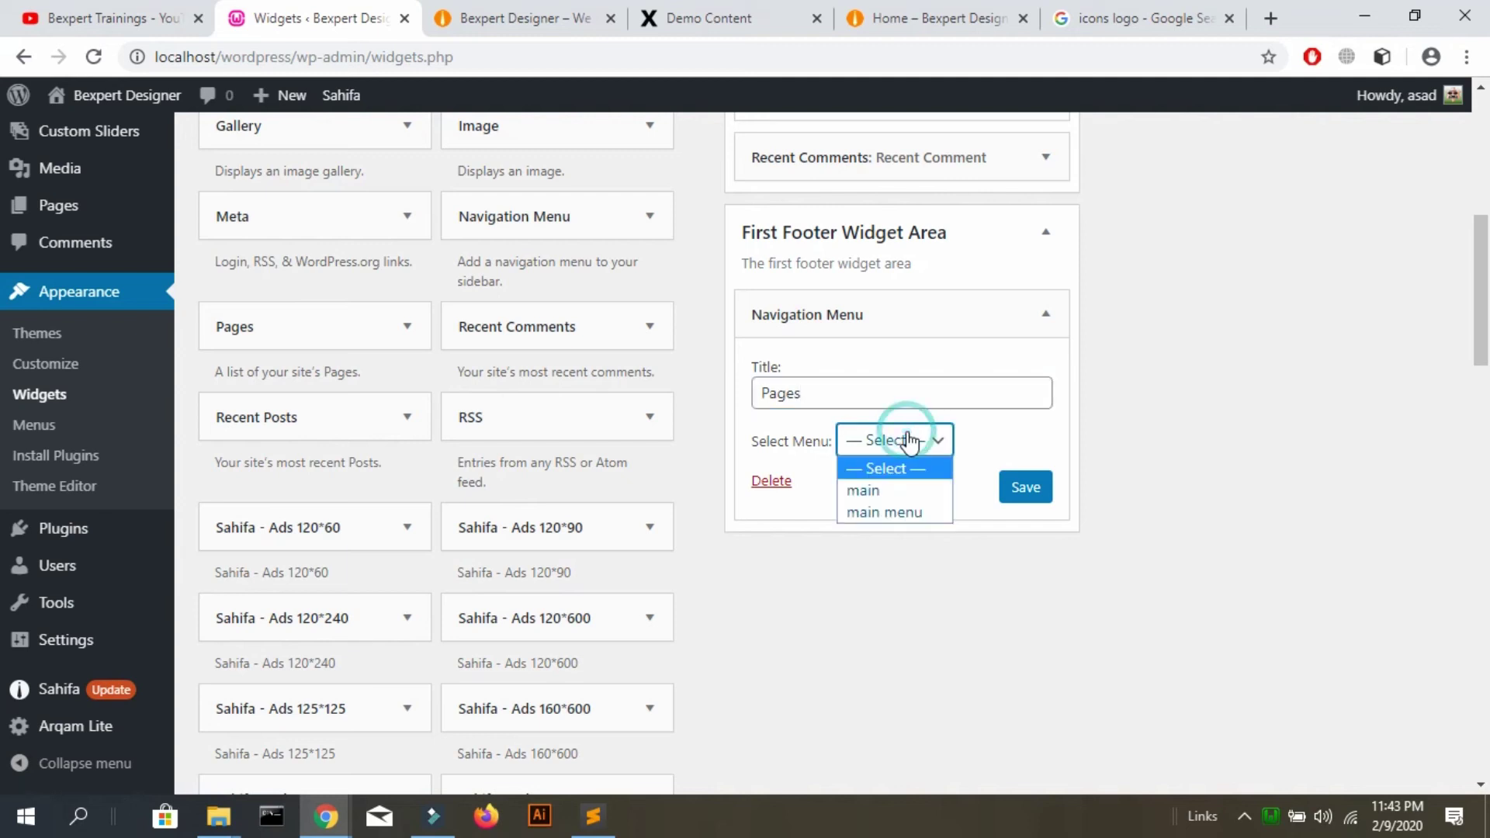
left_click(889, 492)
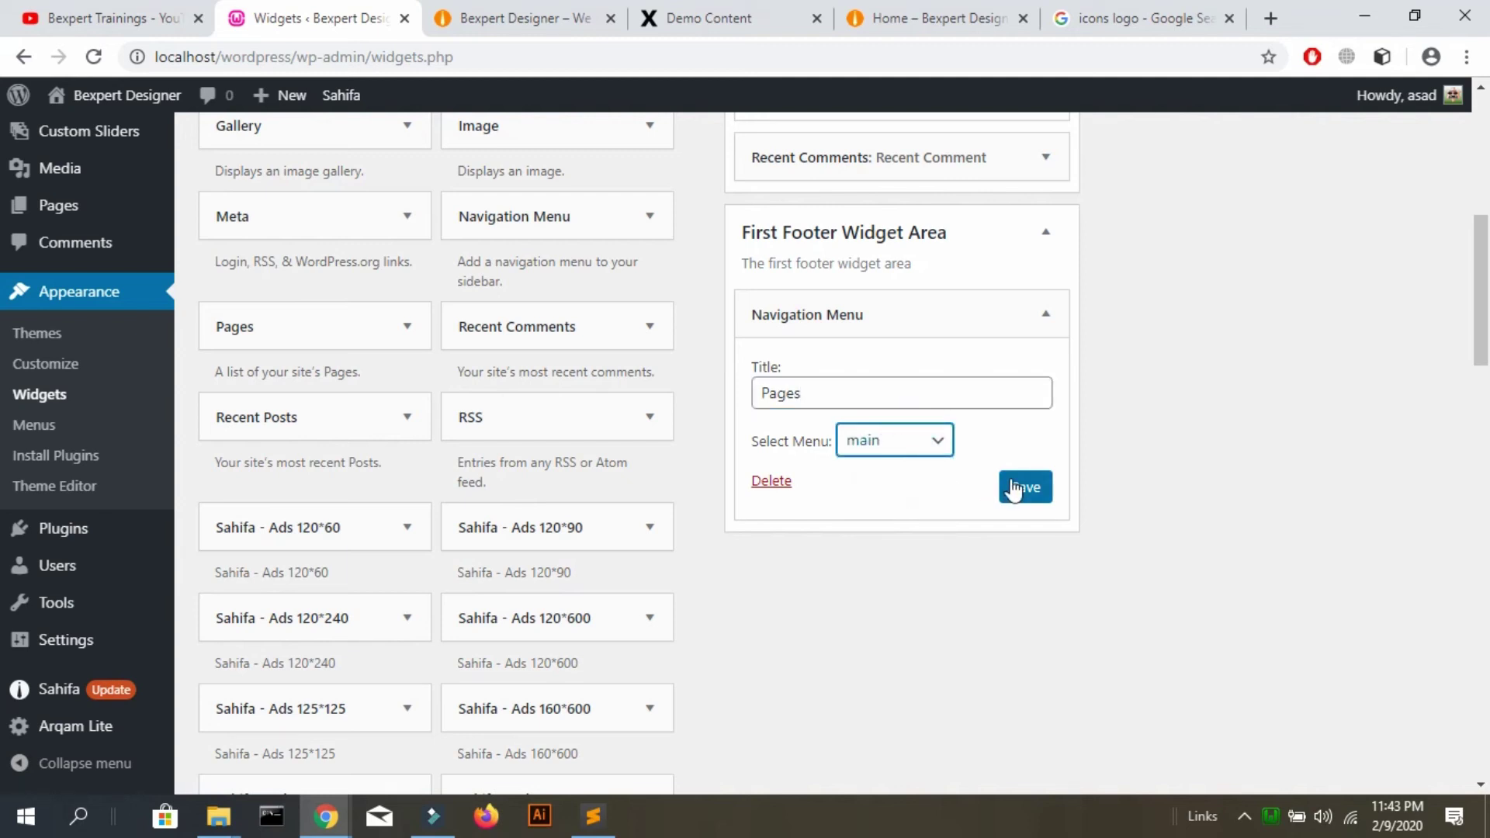
left_click(1043, 505)
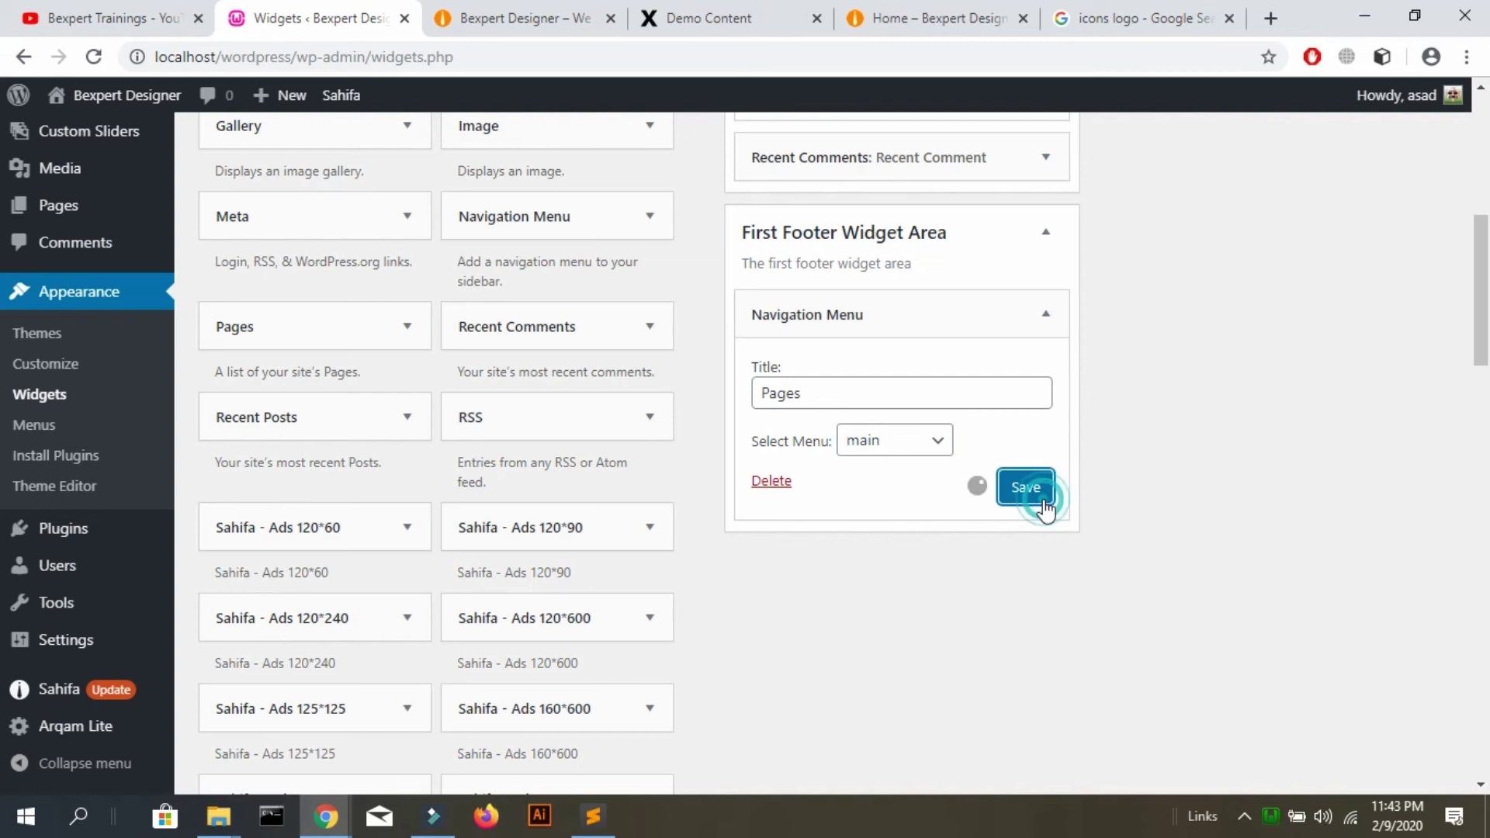
left_click(490, 29)
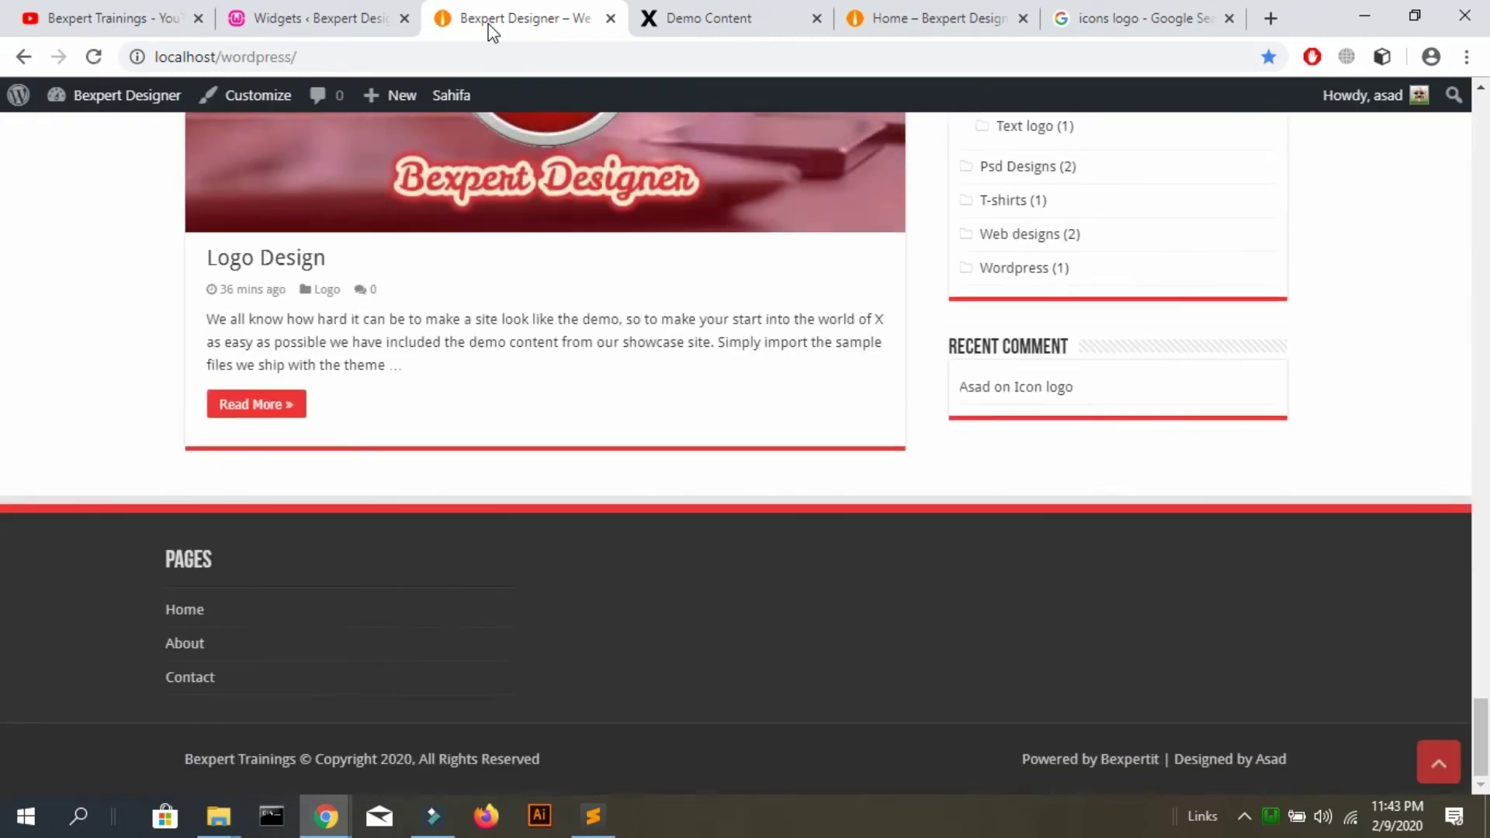
Collapse the sidebar Categories widget and add another Categories widget to the Second Footer Widget Area
left_click(310, 17)
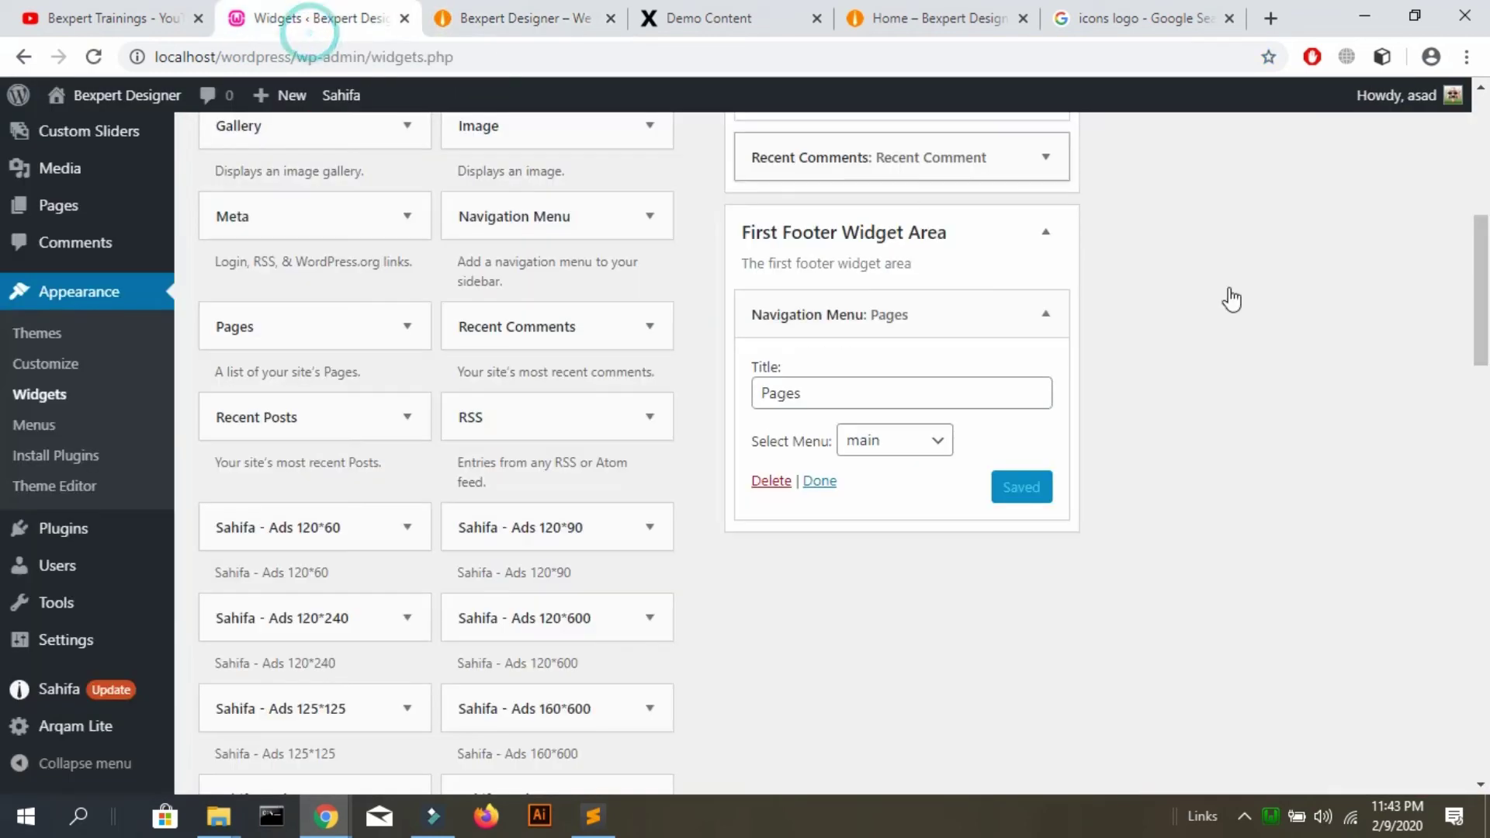
left_click_drag(1481, 299, 1487, 195)
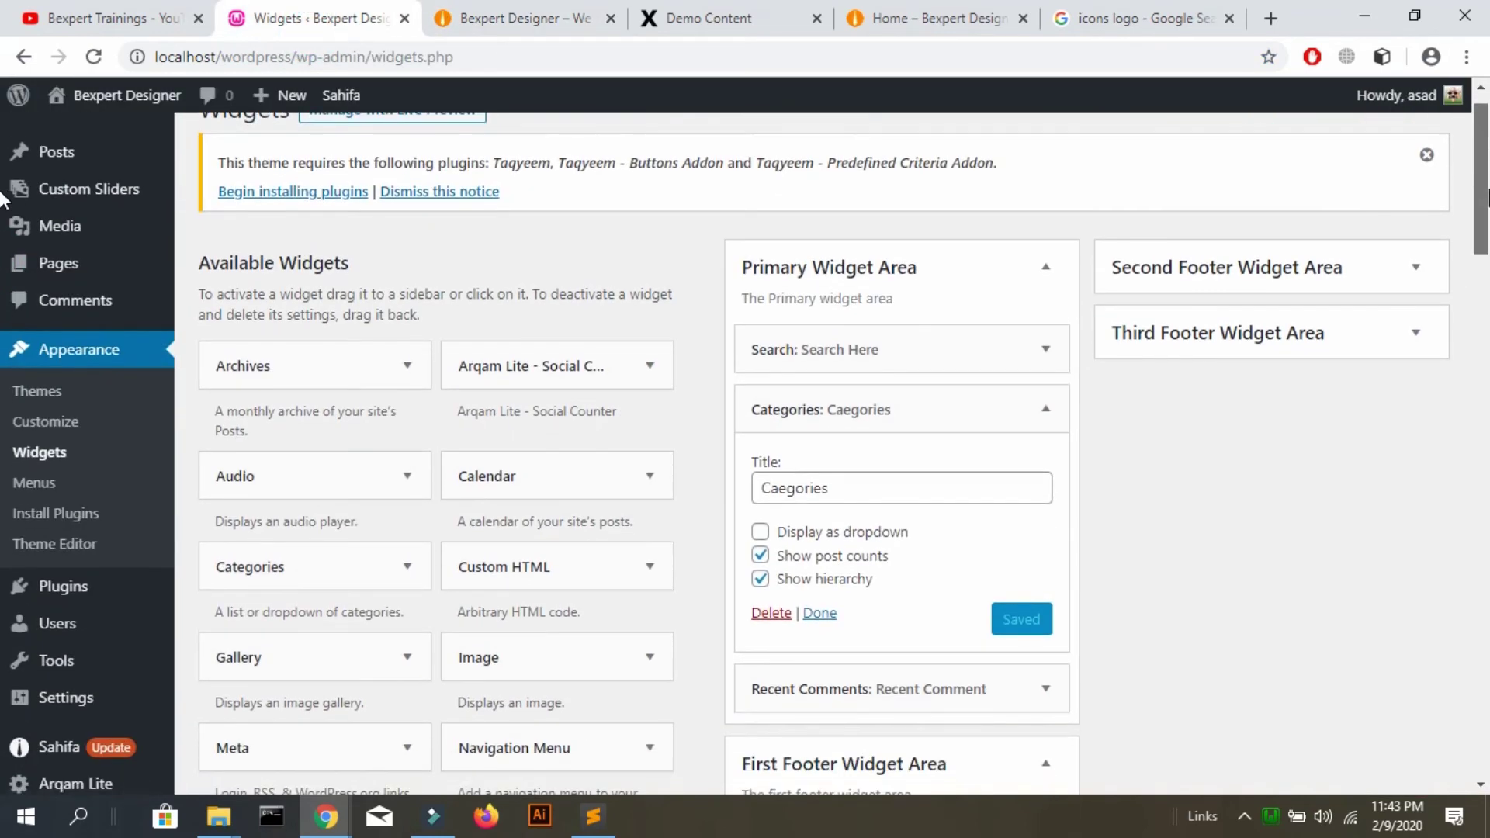
left_click(1046, 409)
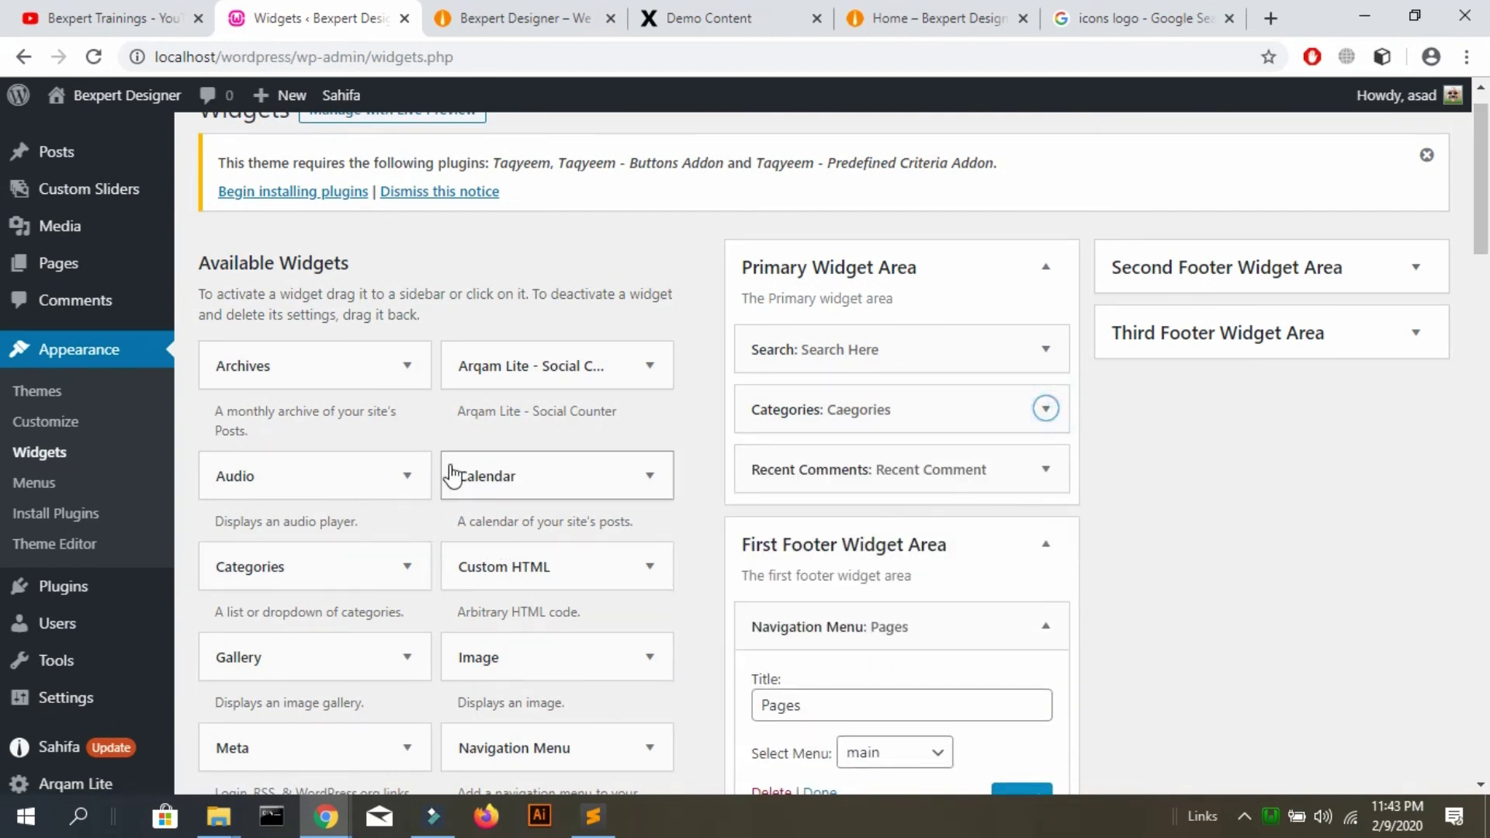
left_click_drag(286, 582, 1164, 292)
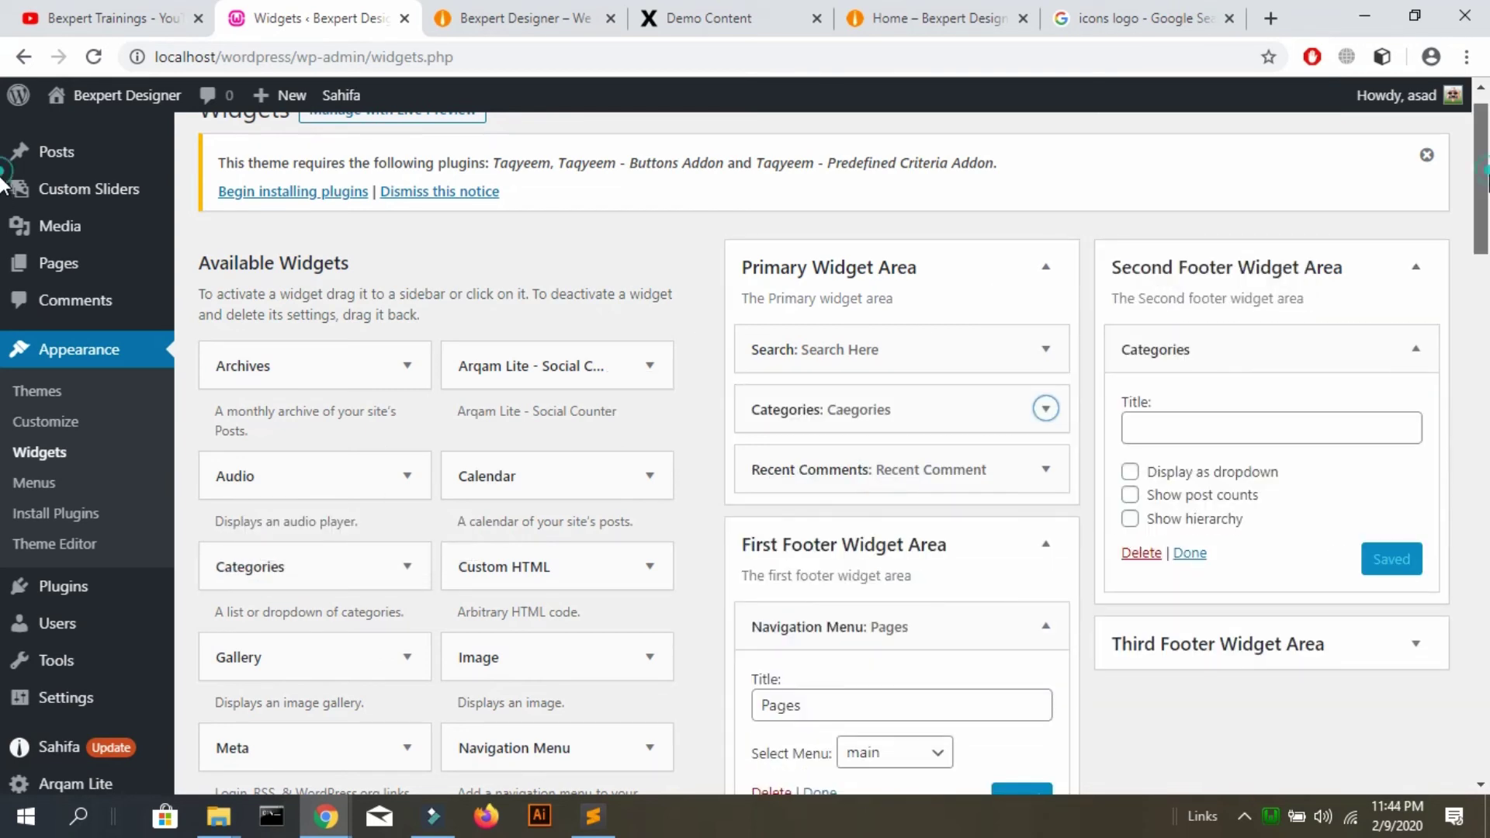
Save the second footer's Categories widget with the title Categories and Show post counts enabled, and check it on the reloaded homepage
scroll(1176, 287, "down", 3)
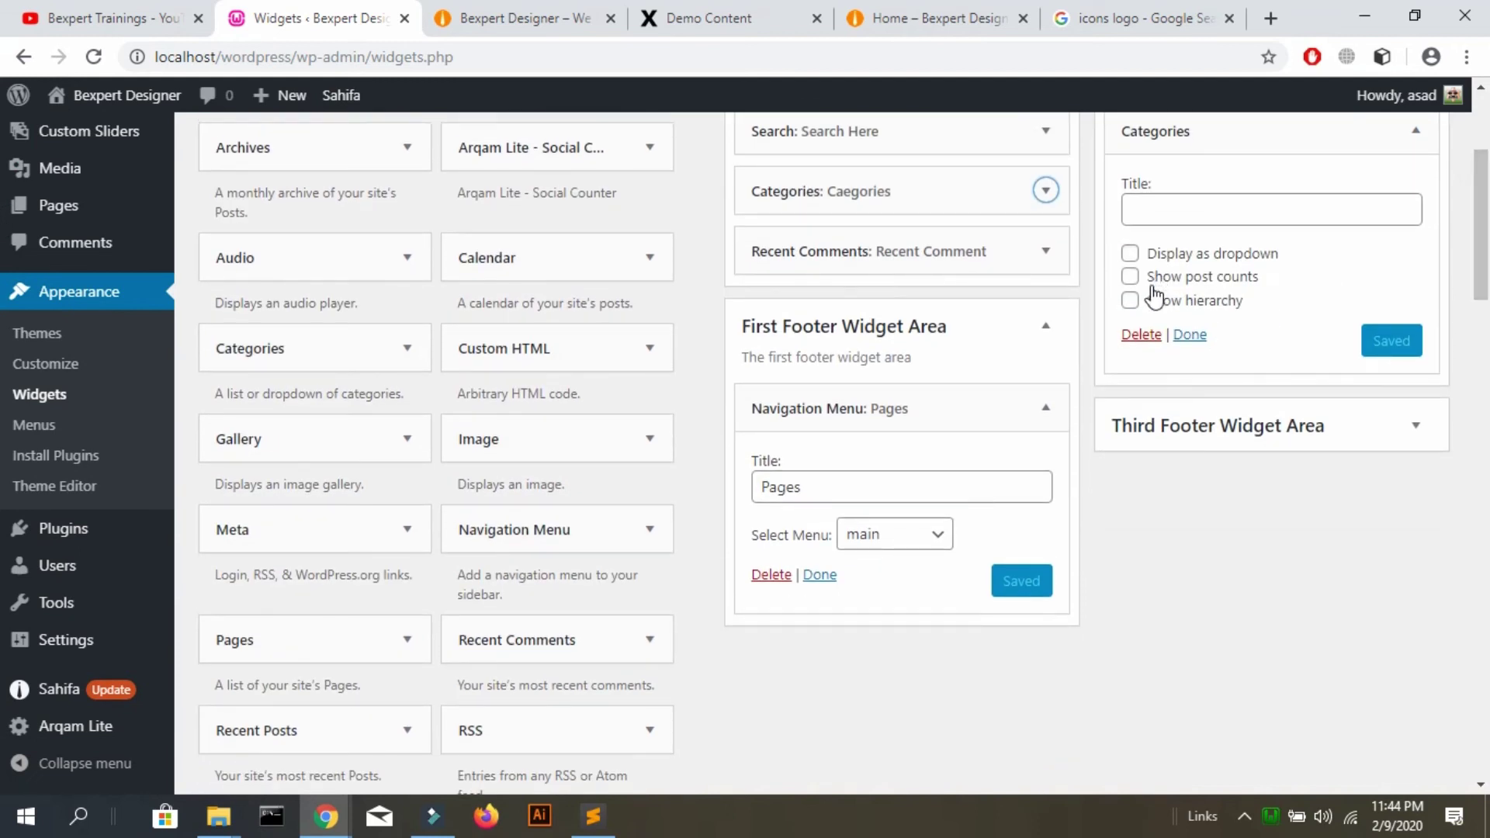
left_click(1172, 280)
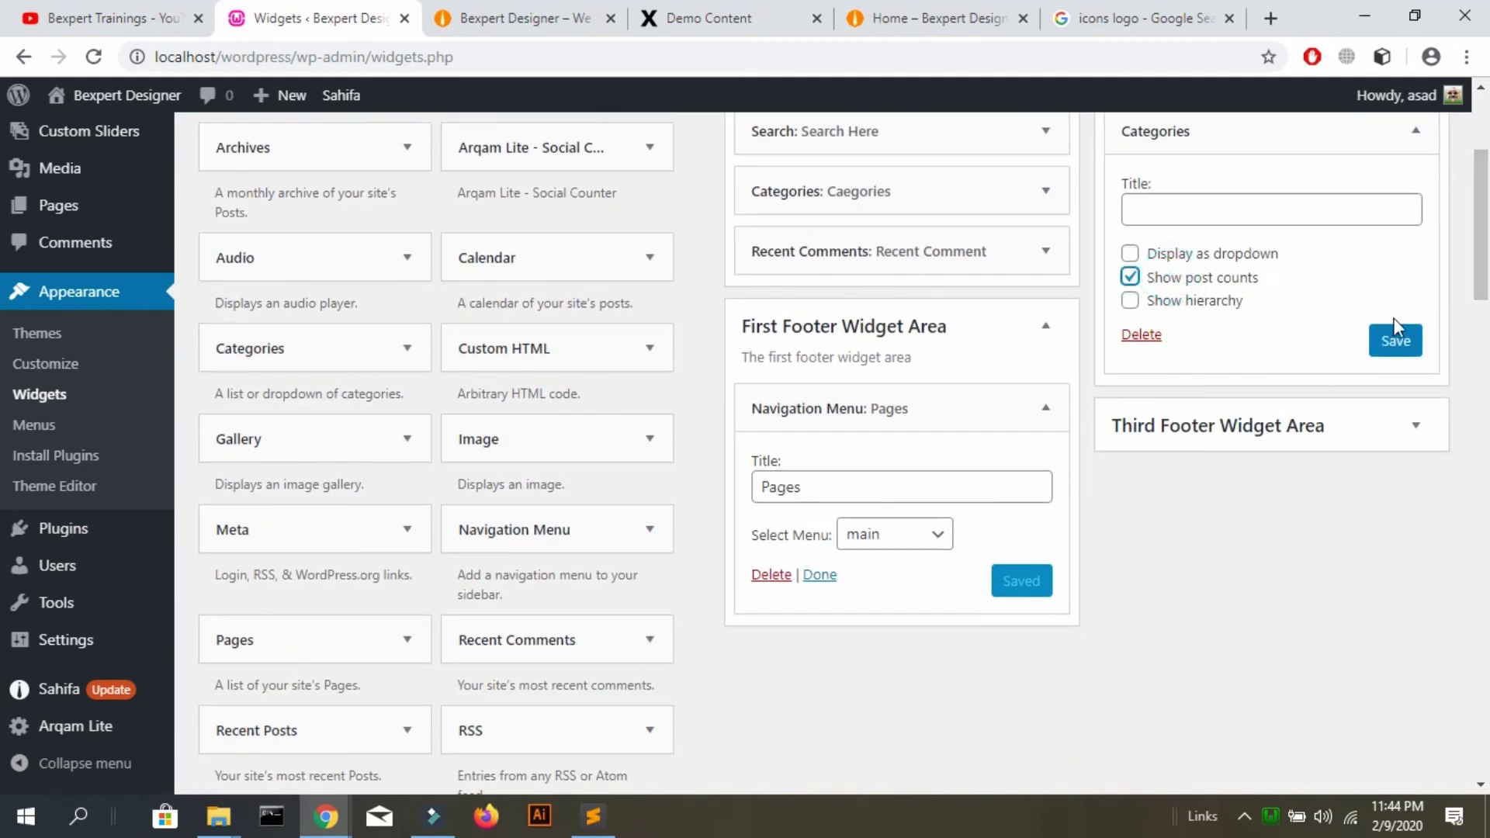
left_click(1269, 205)
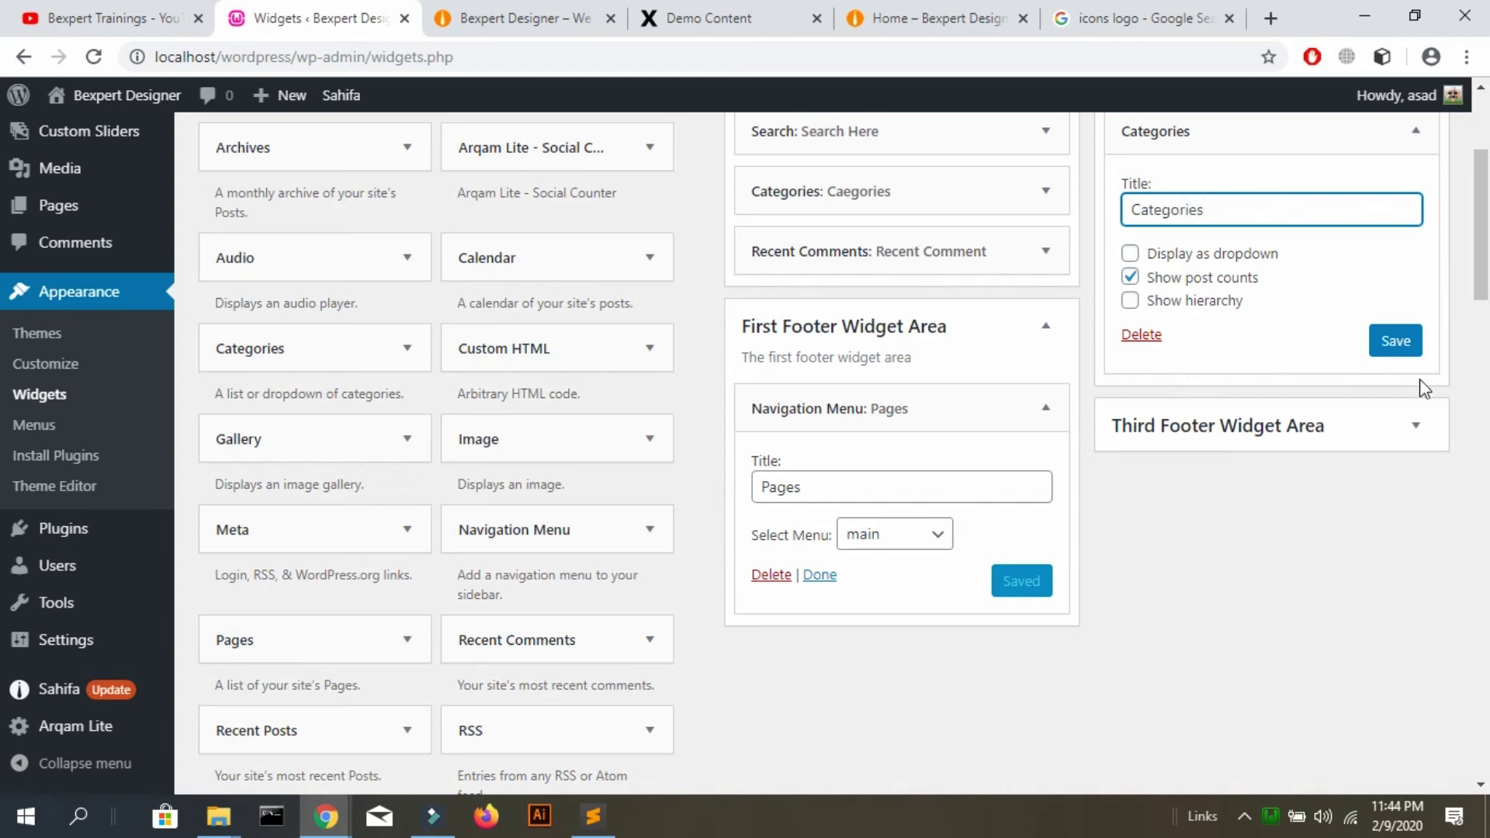
left_click(1397, 346)
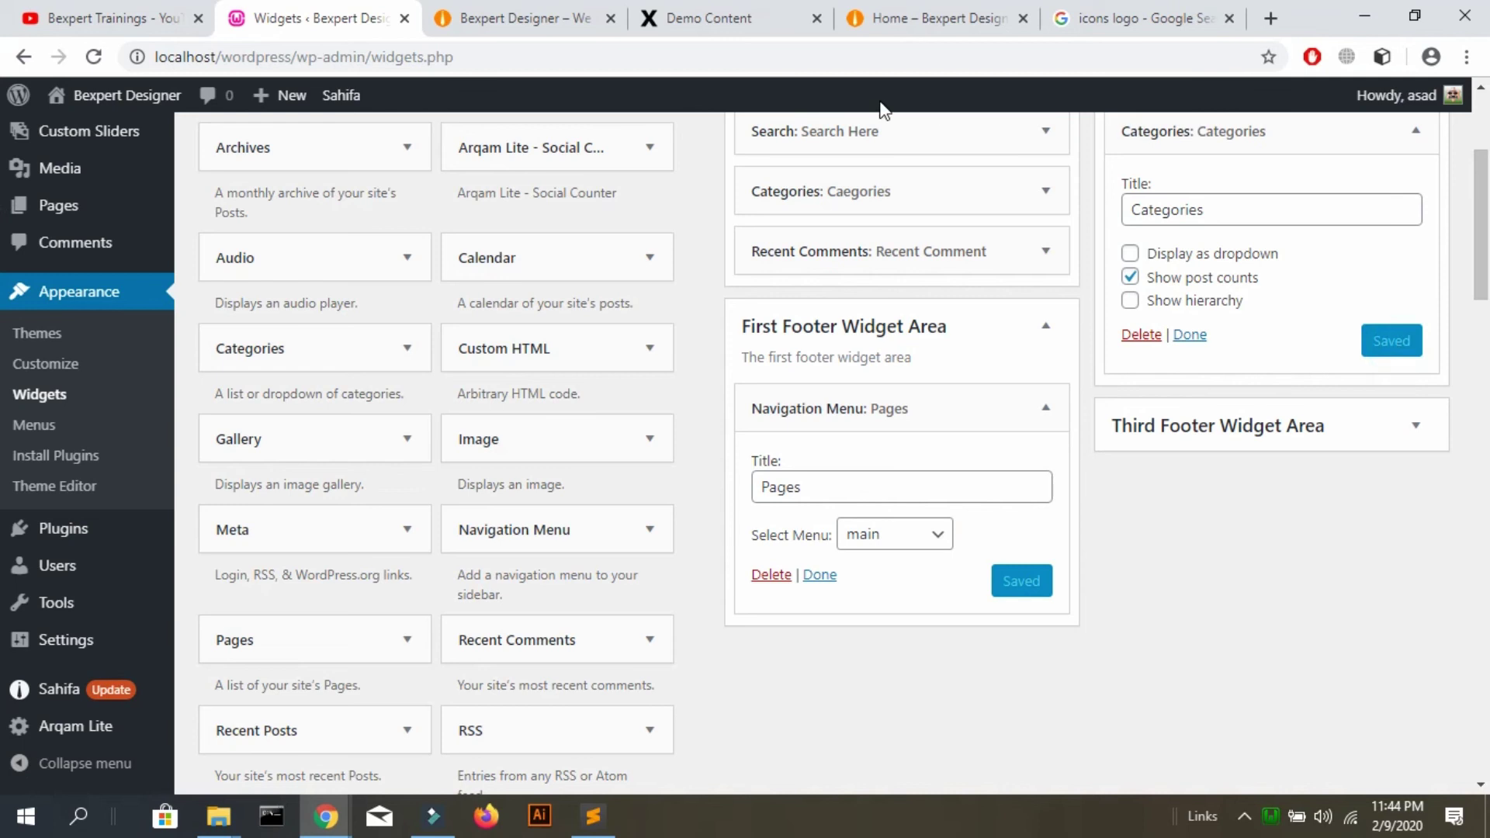
left_click(483, 11)
key("F5")
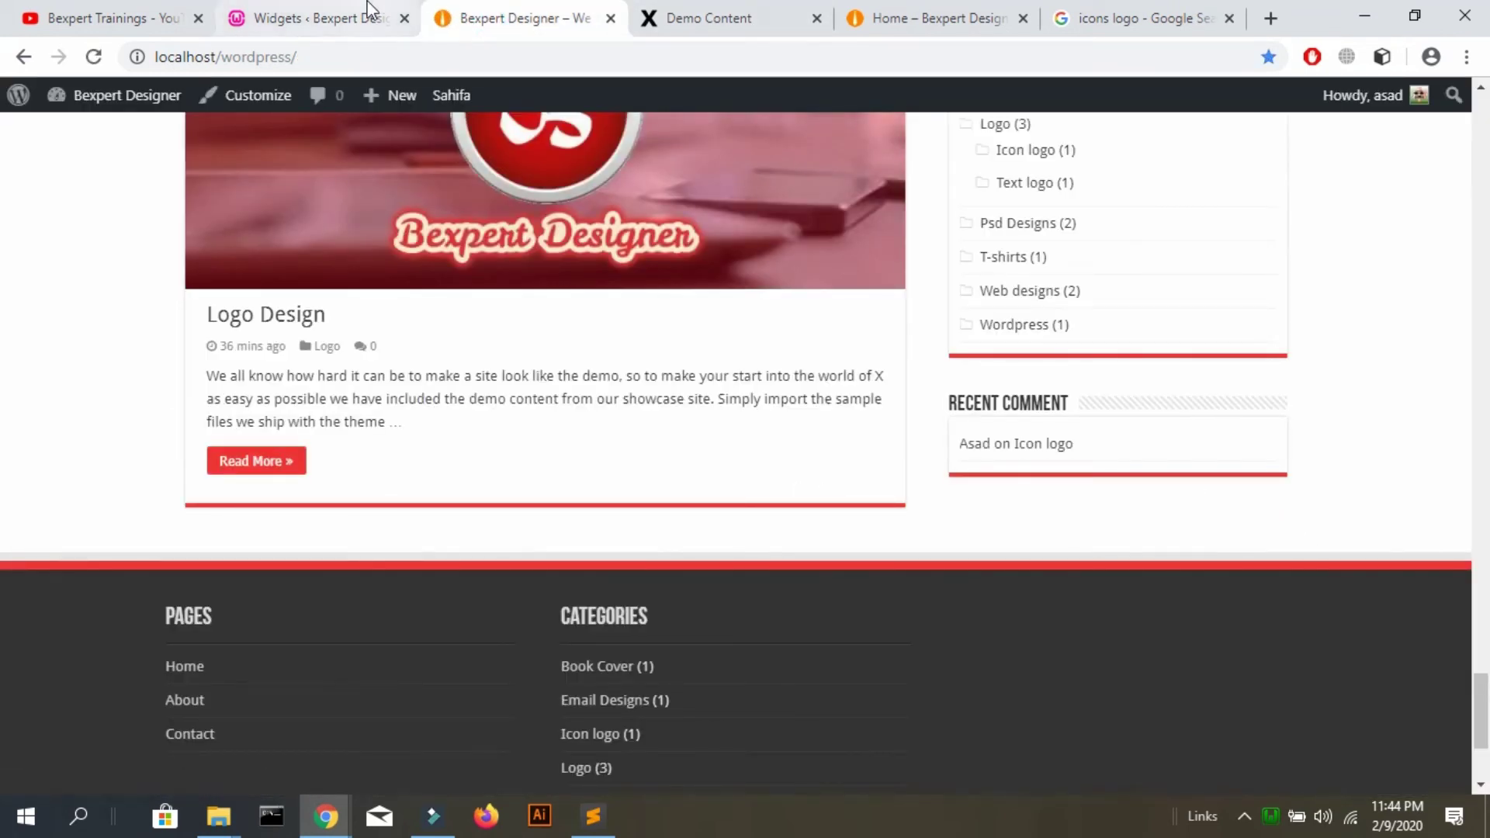
Return to the Widgets page and add a Sahifa - Posts list widget to the Third Footer Widget Area
left_click(368, 10)
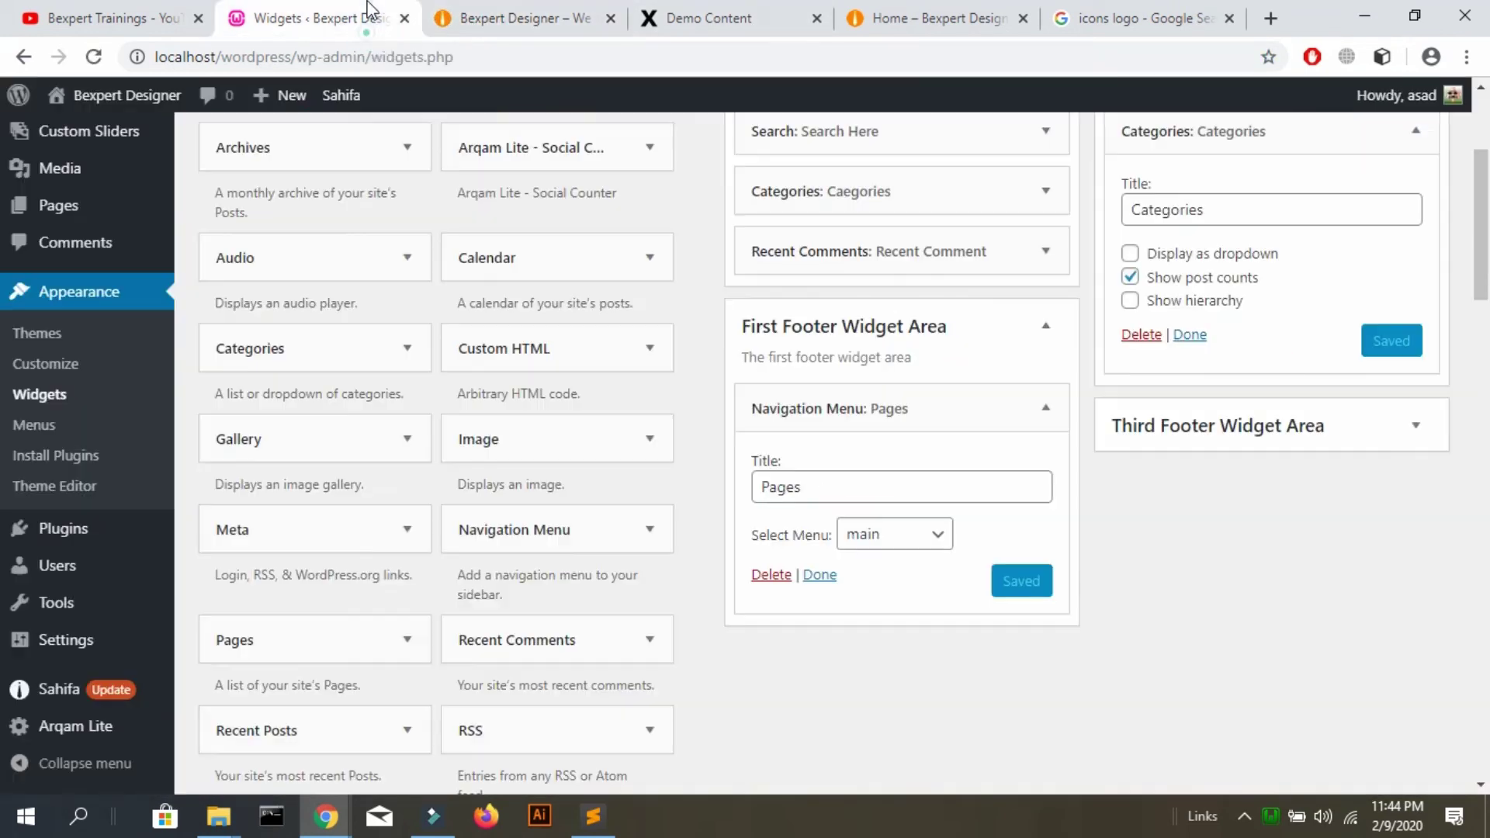
left_click(1199, 426)
scroll(4, 275, "down", 2)
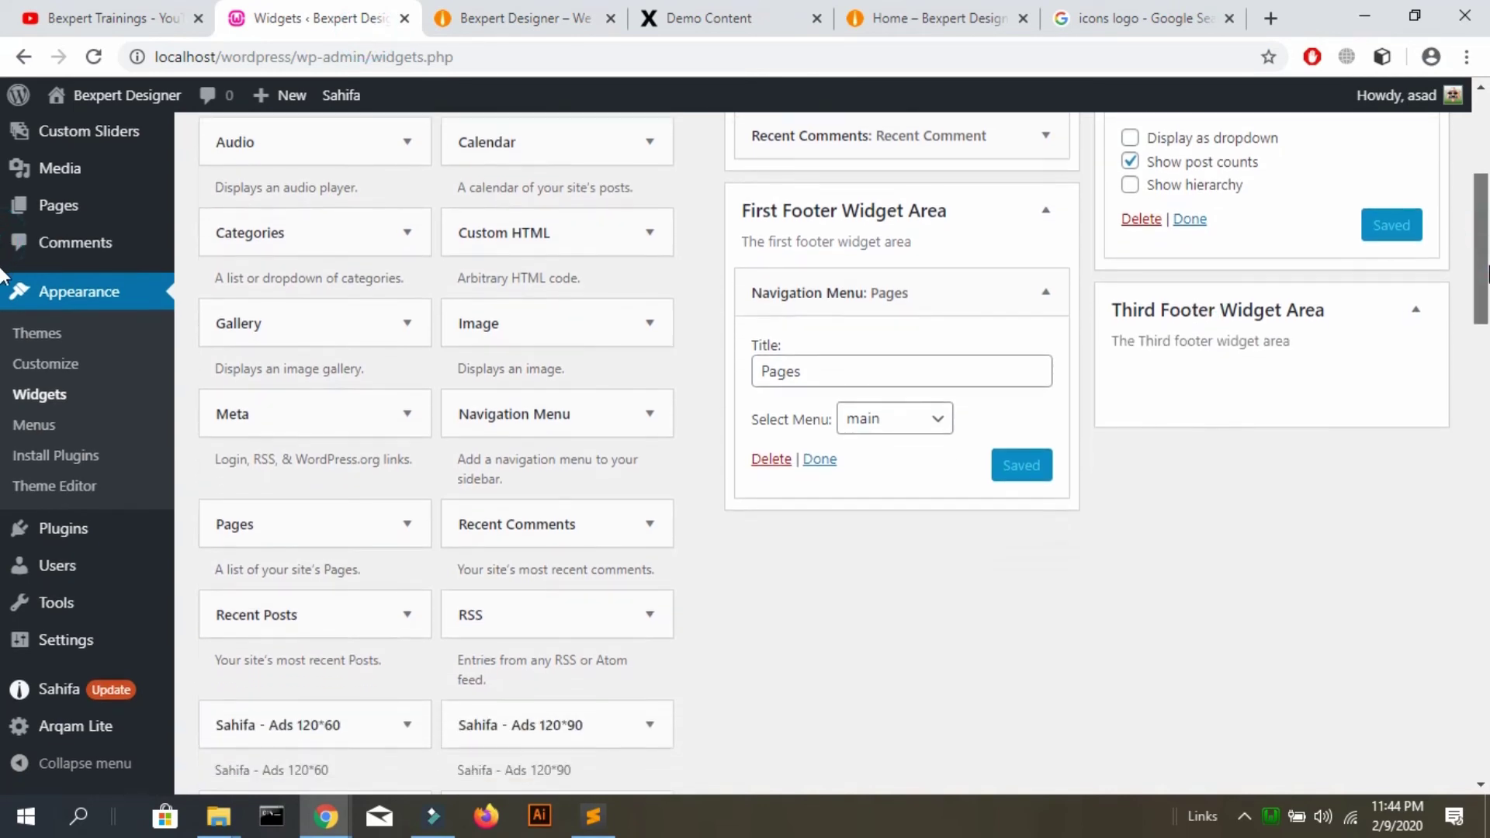
scroll(3, 275, "down", 10)
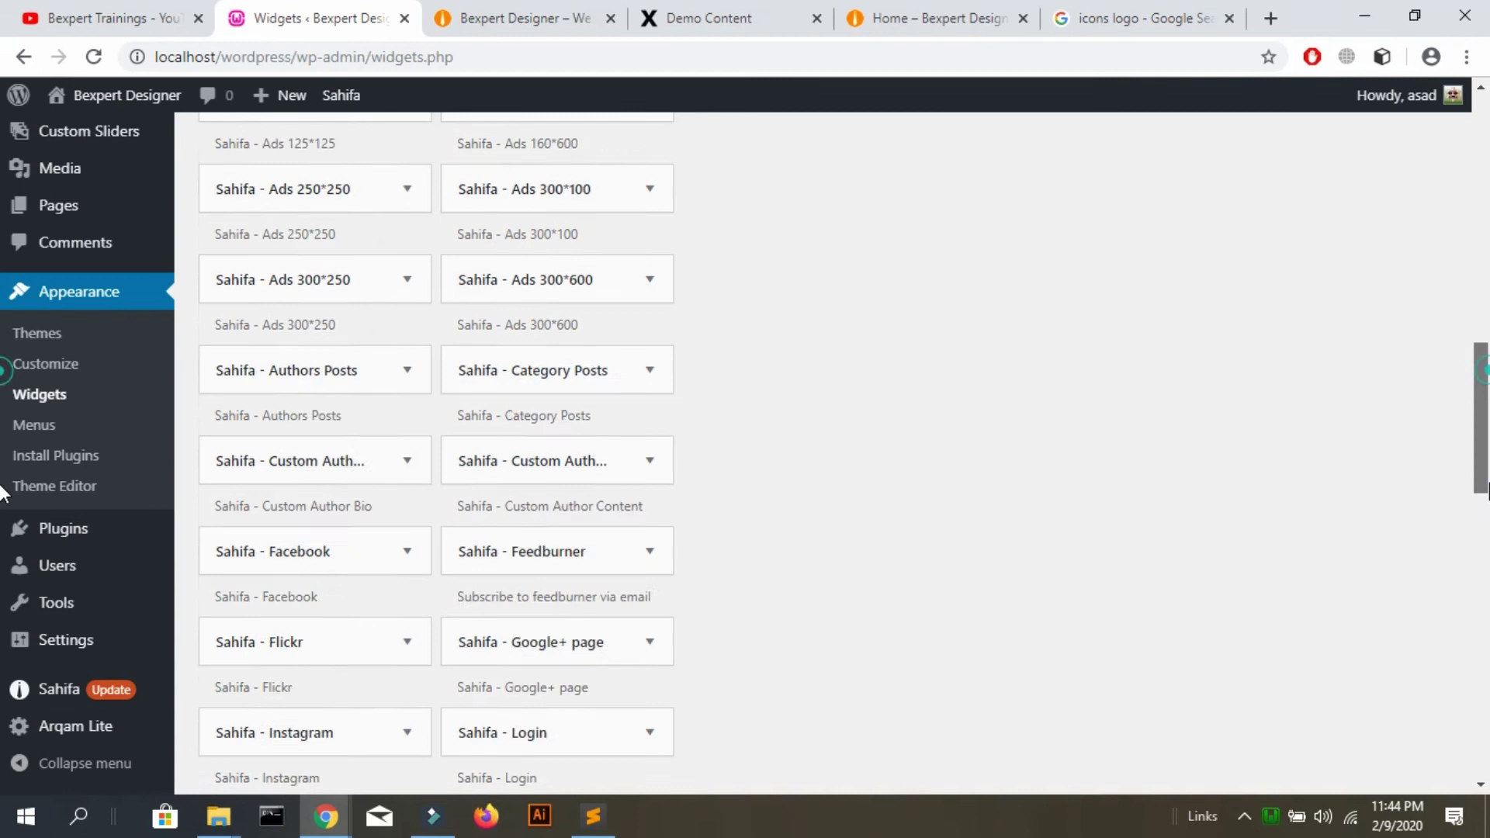
scroll(4, 493, "down", 7)
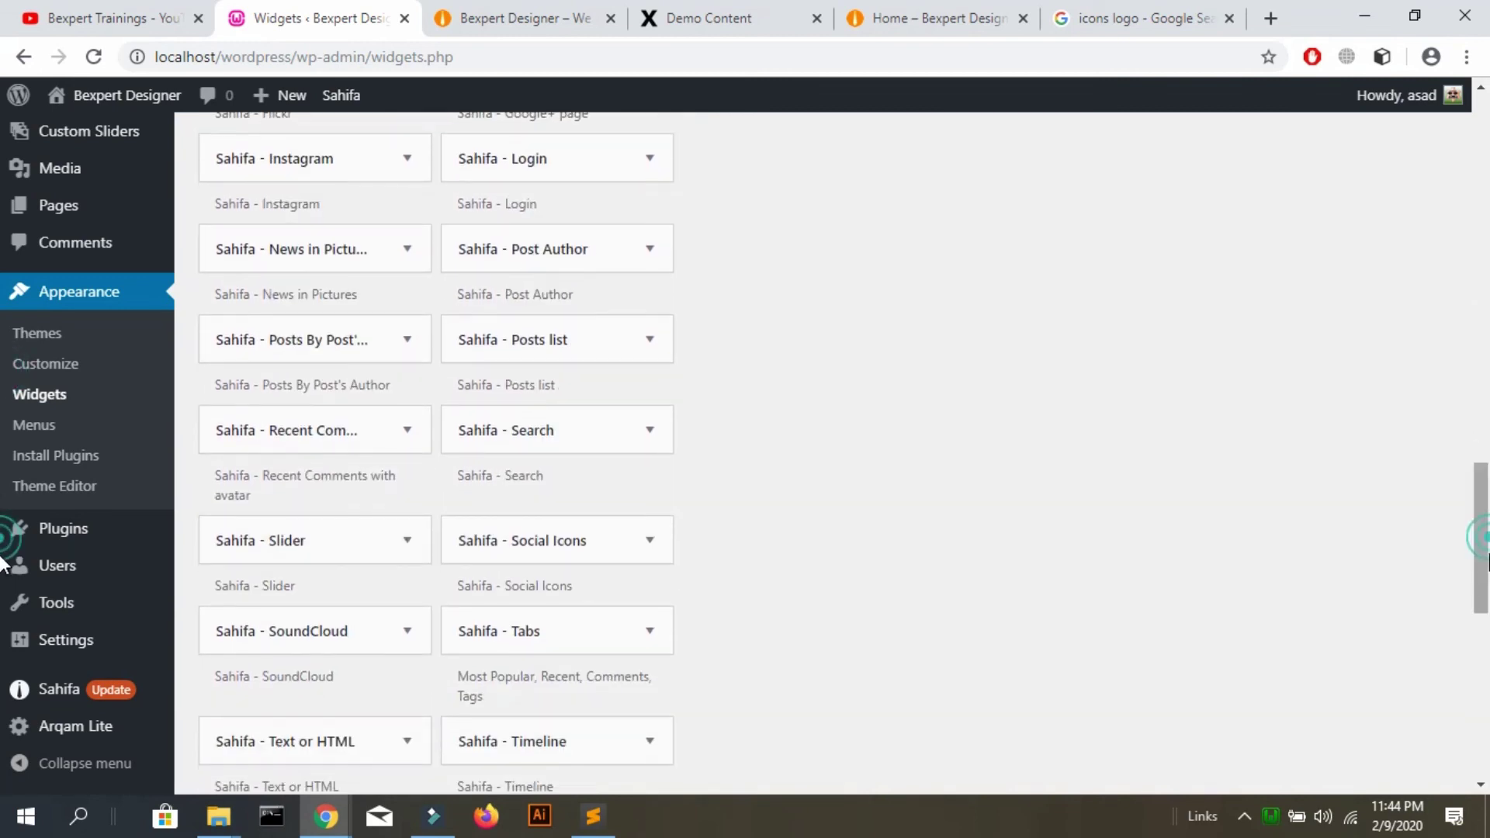
left_click(622, 336)
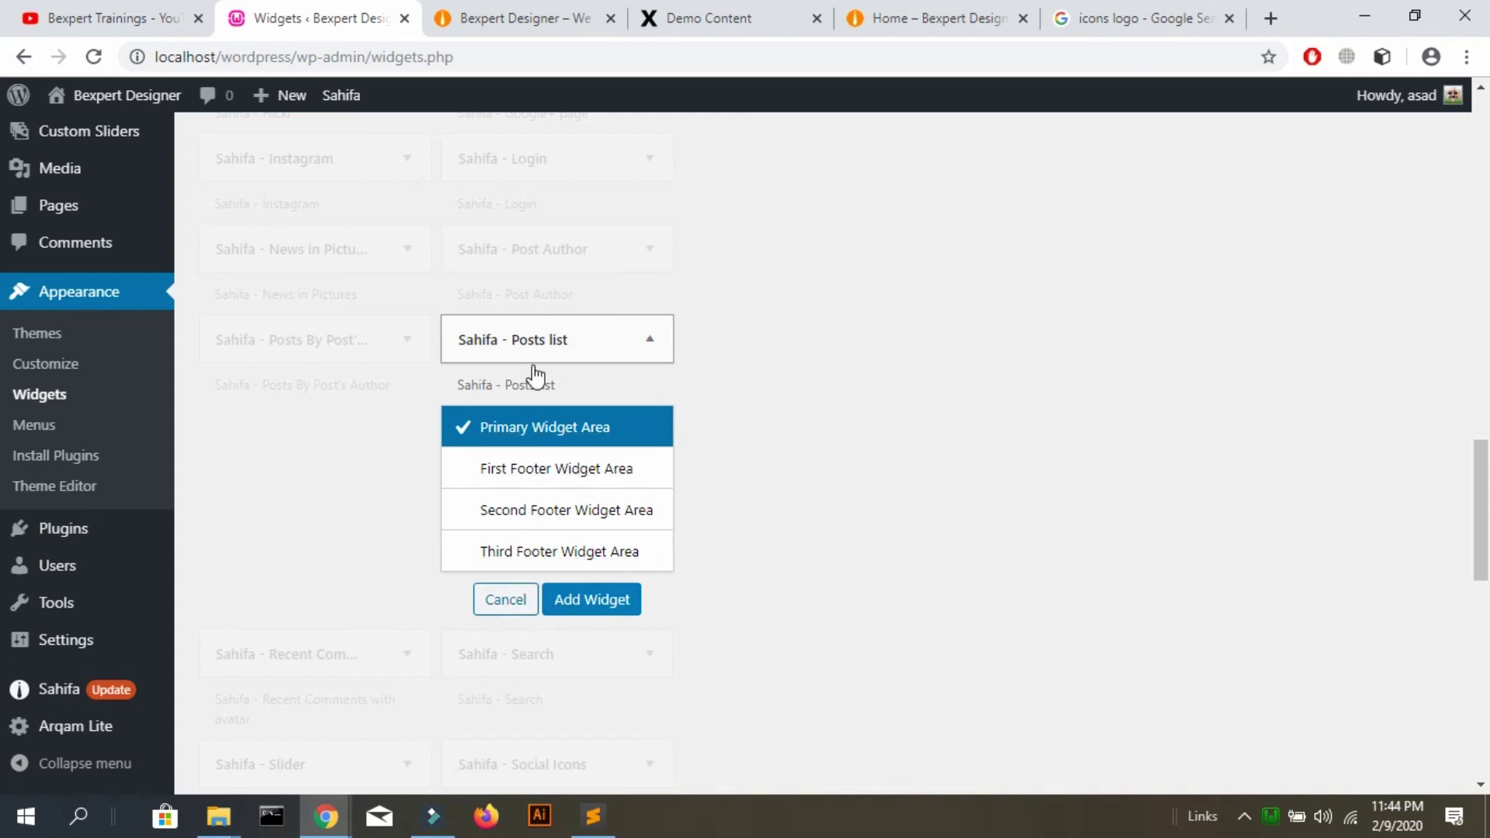
left_click(550, 556)
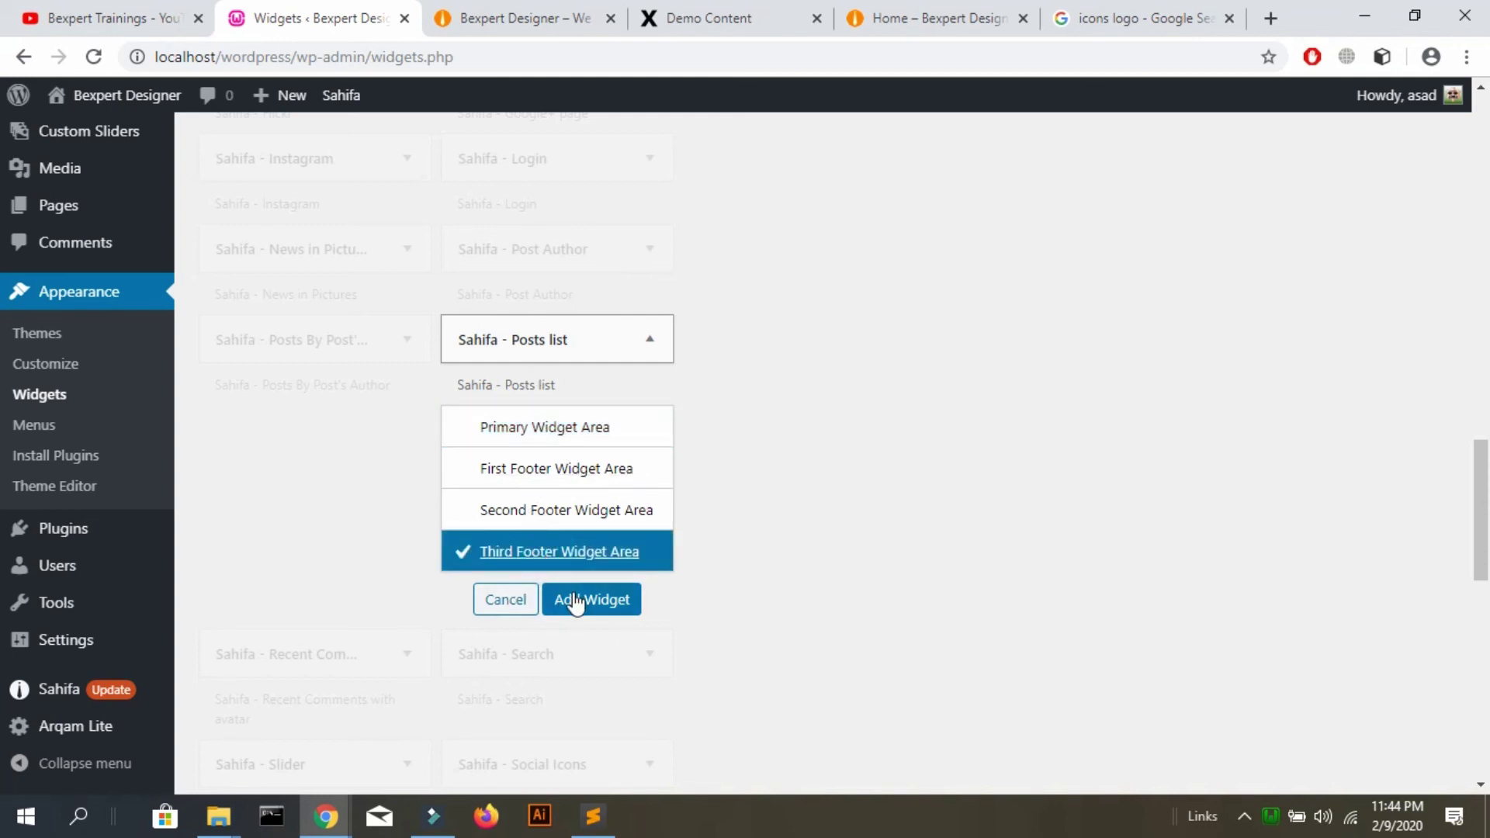
left_click(592, 599)
scroll(2, 293, "up", 10)
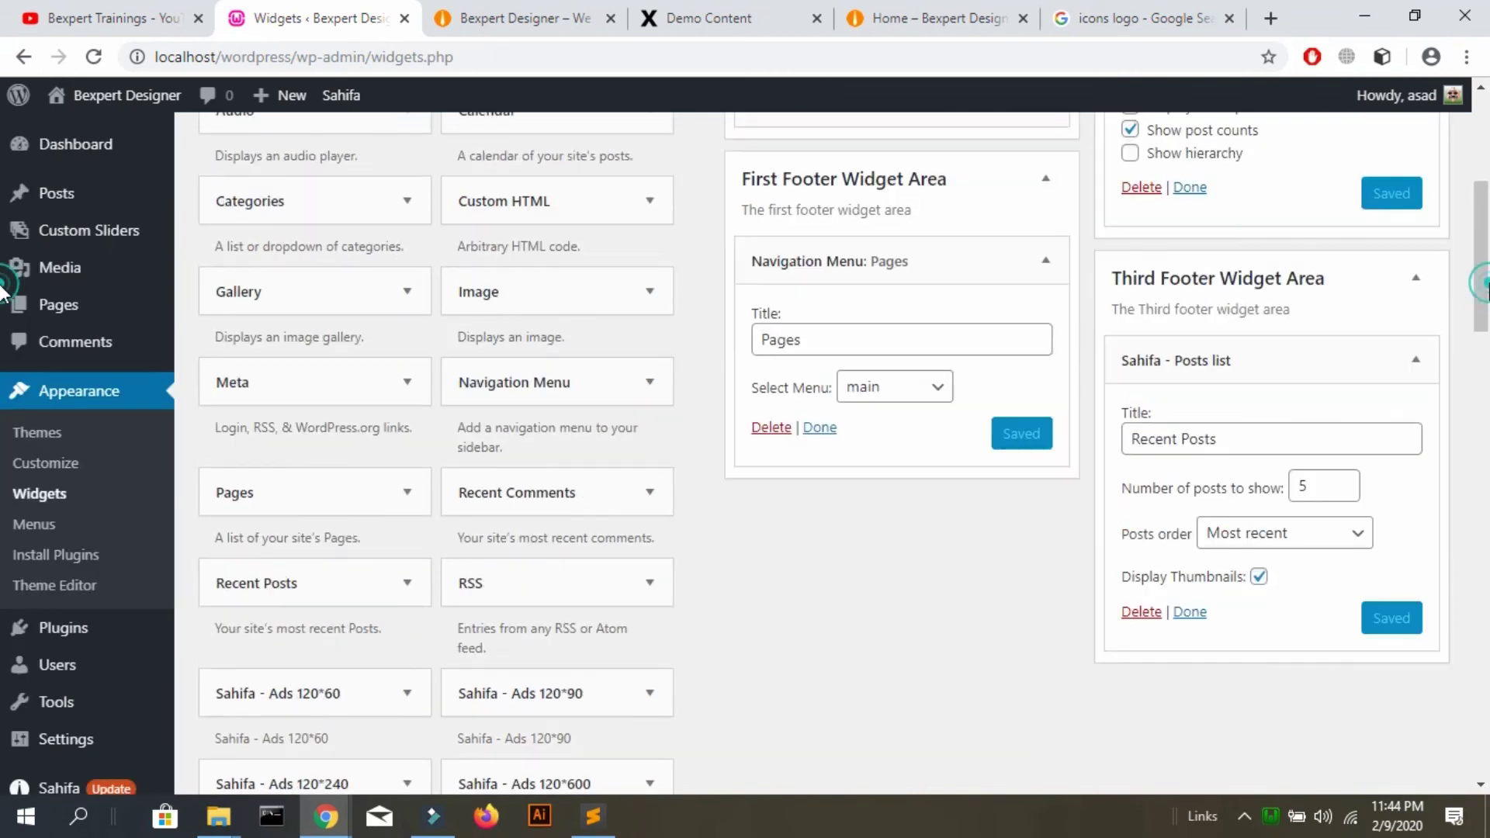
Examine the homepage footer's Pages and Categories columns, then reload the homepage and examine the Recent Posts column
left_click(1325, 486)
left_click(685, 23)
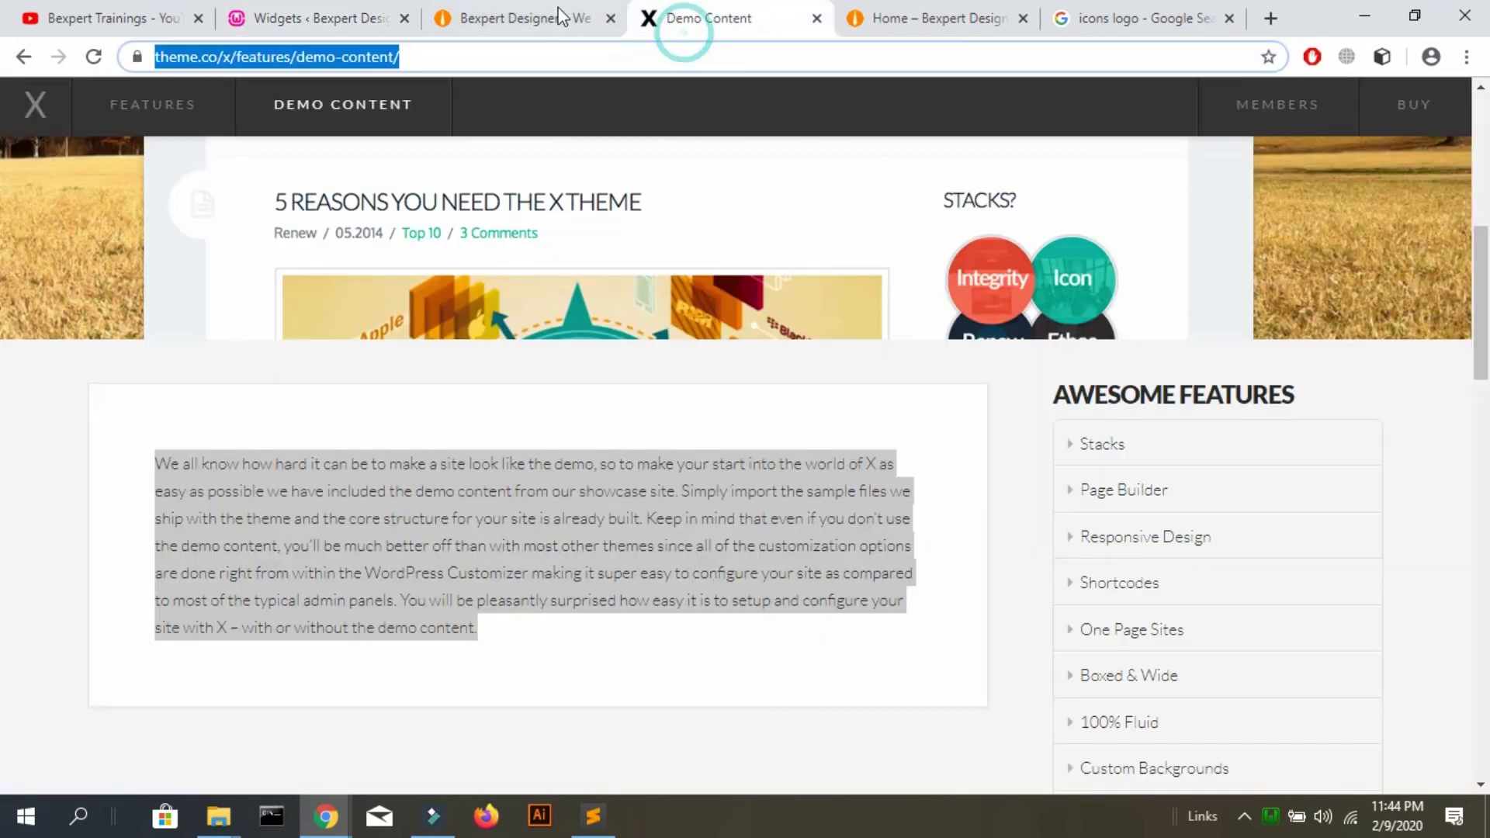
left_click(559, 17)
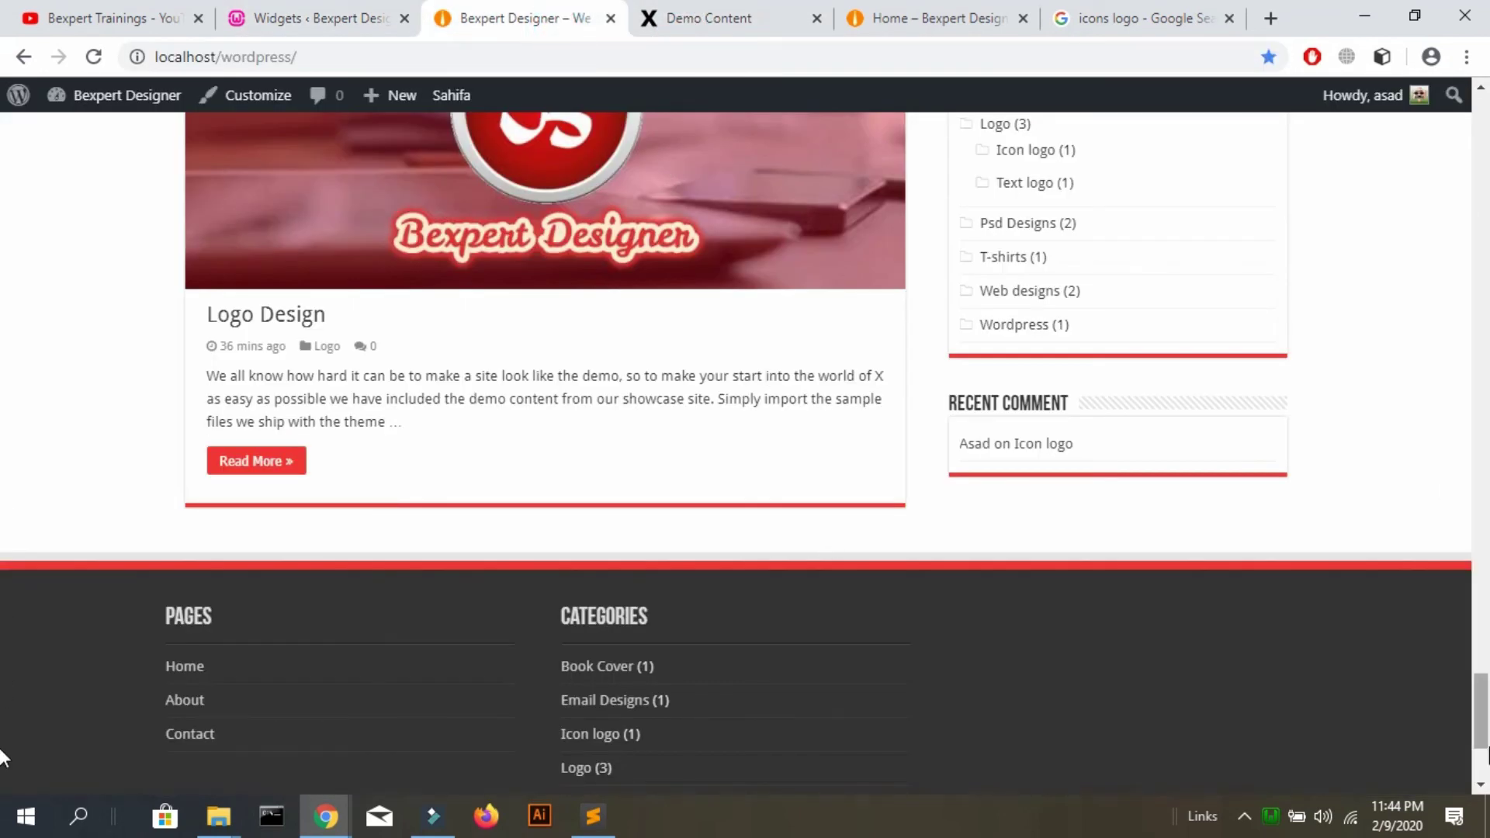
left_click(1481, 771)
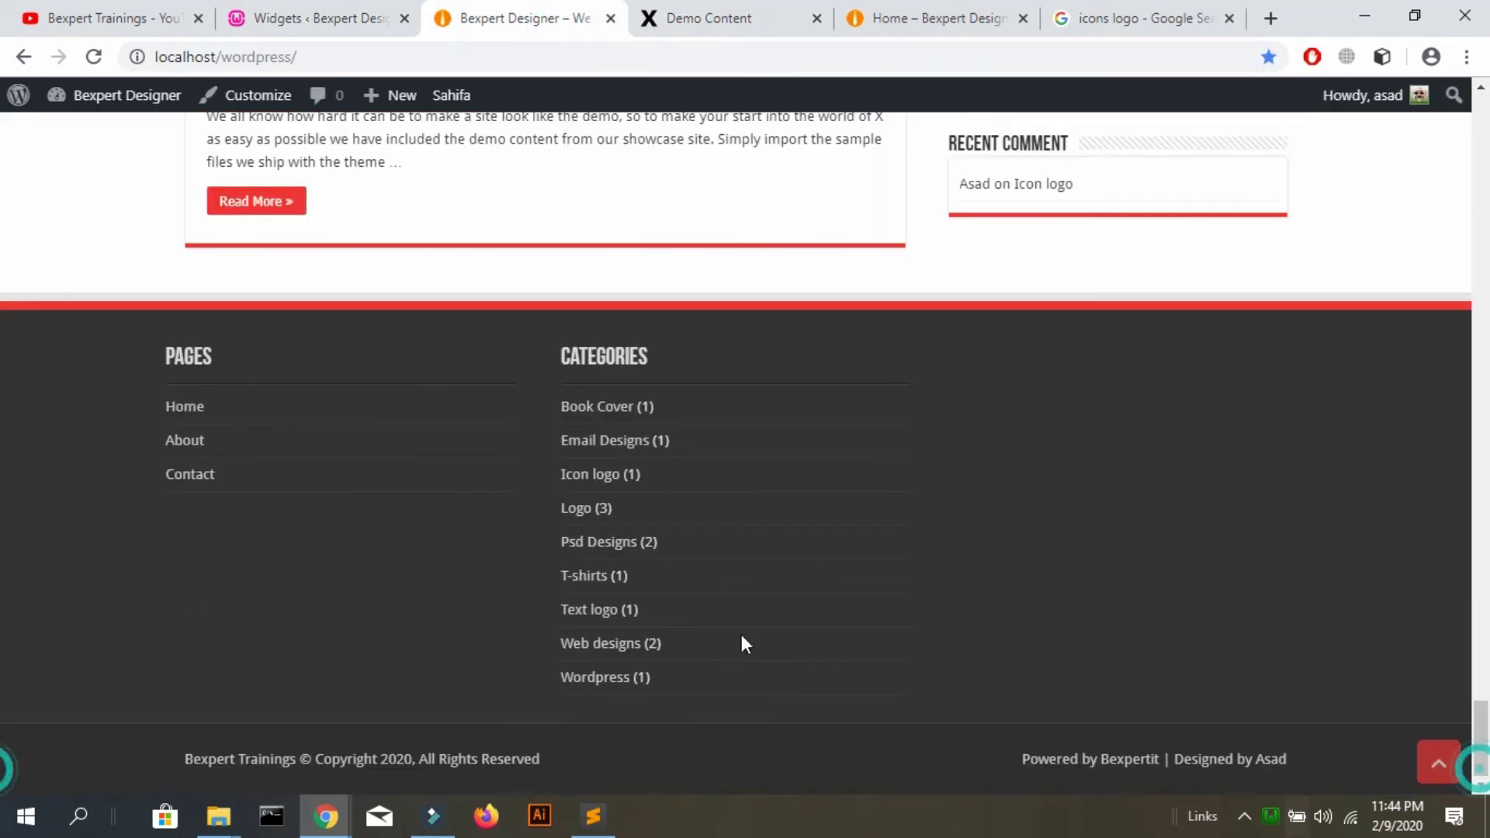
left_click_drag(659, 678, 569, 408)
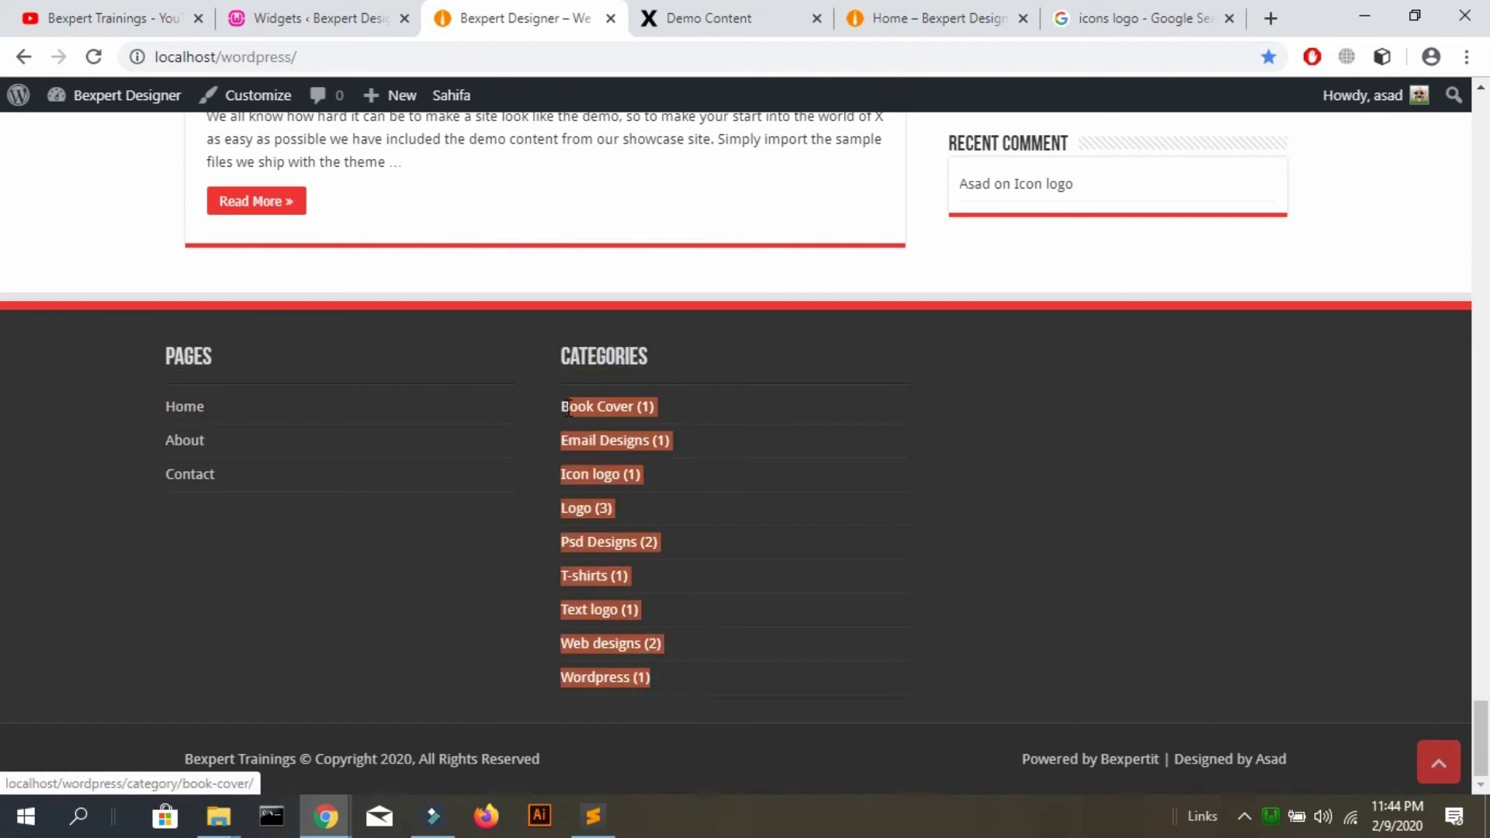
left_click(500, 575)
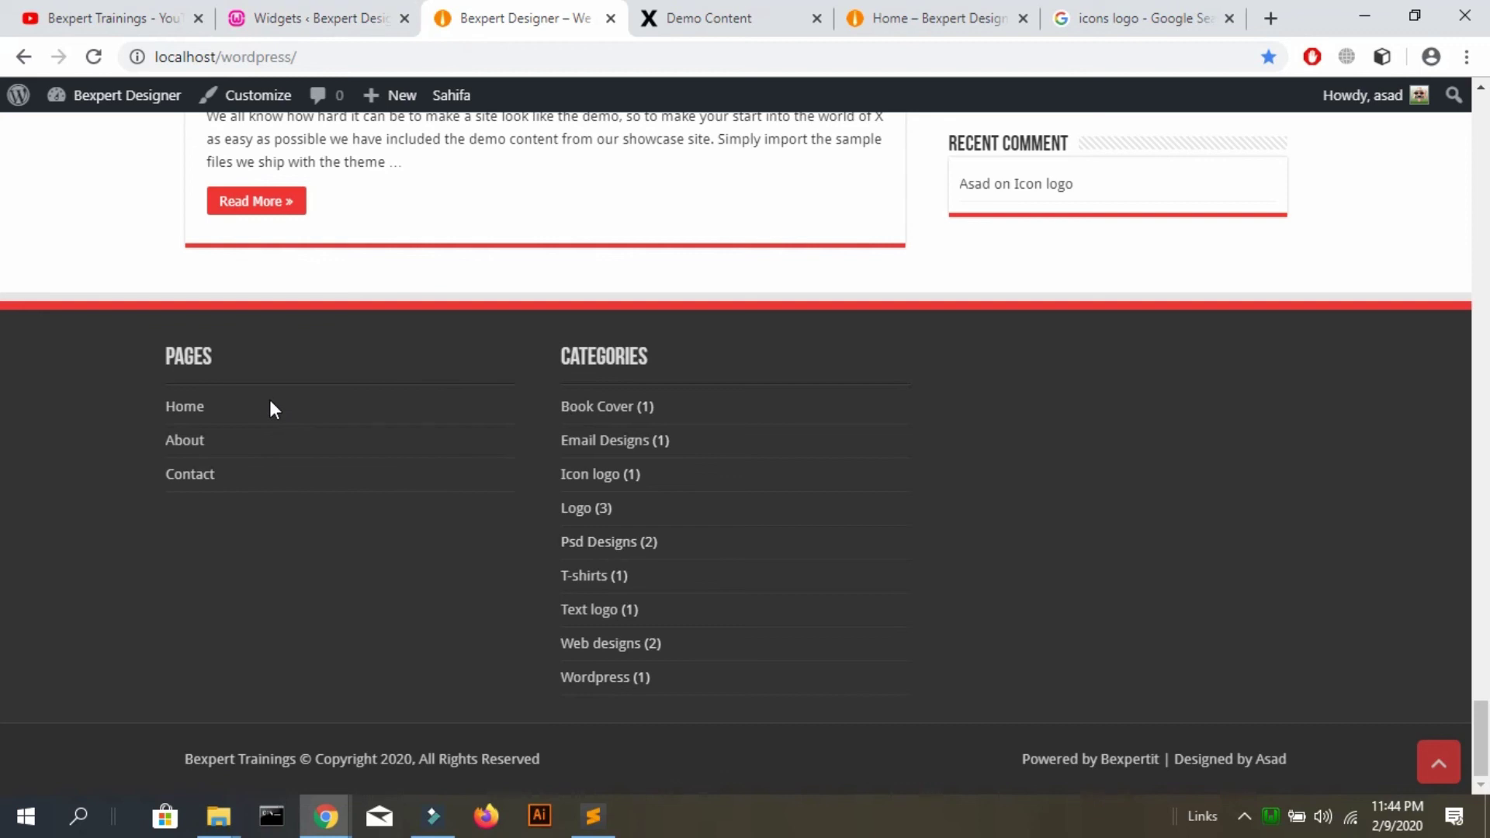
left_click(309, 24)
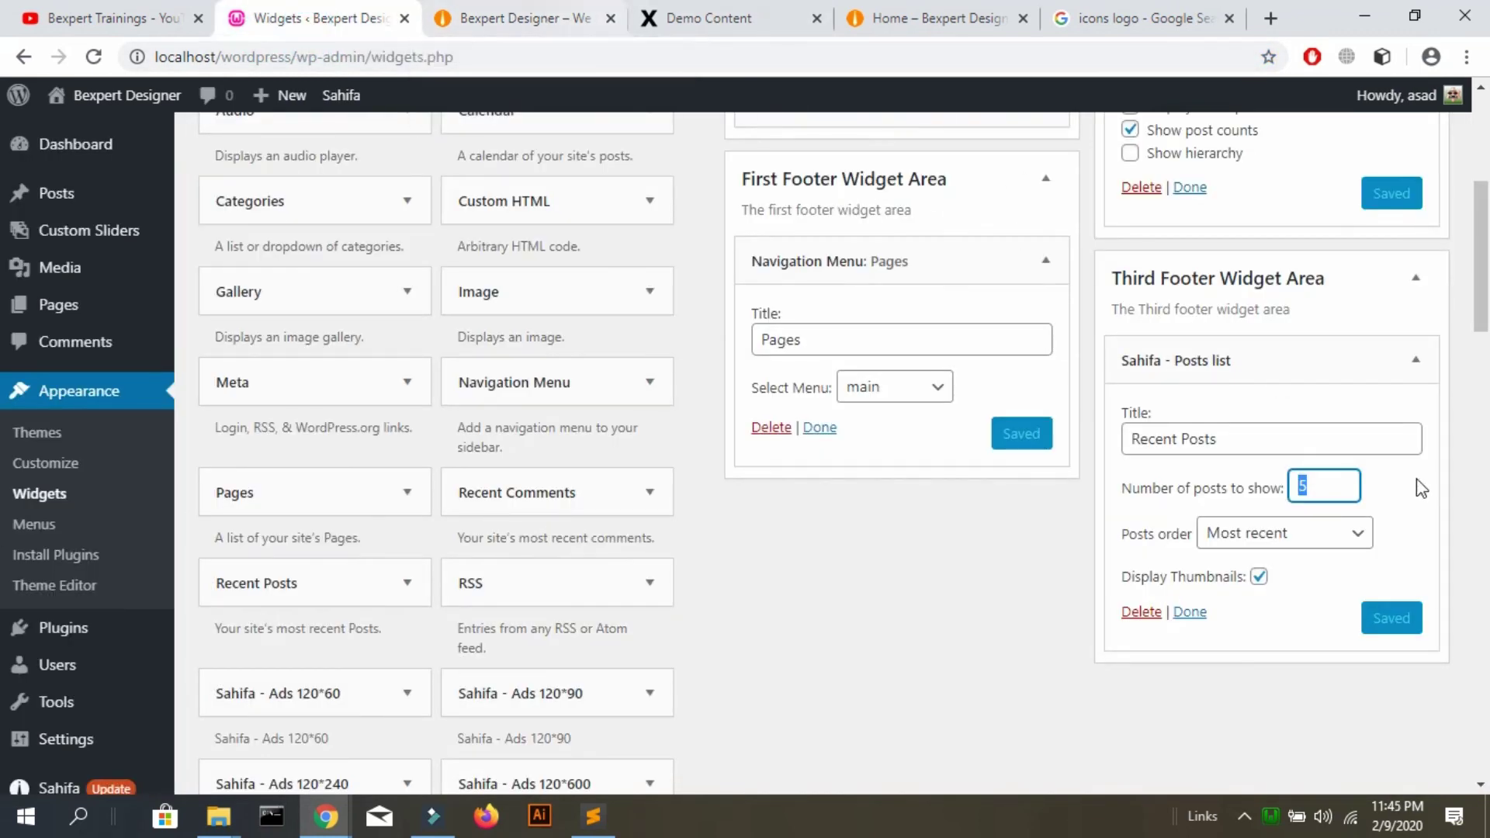
left_click(528, 31)
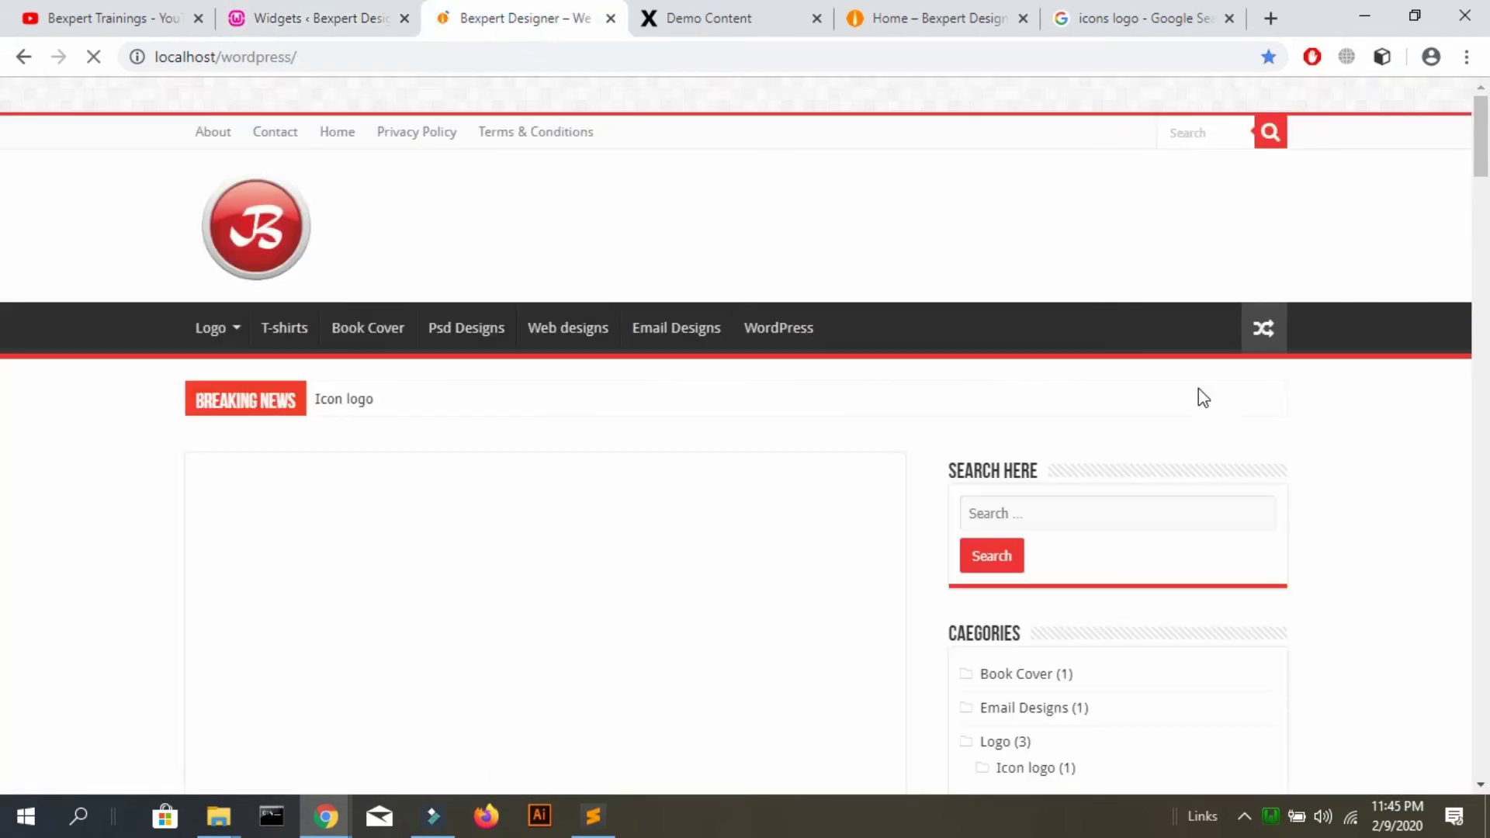
scroll(3, 555, "up", 10)
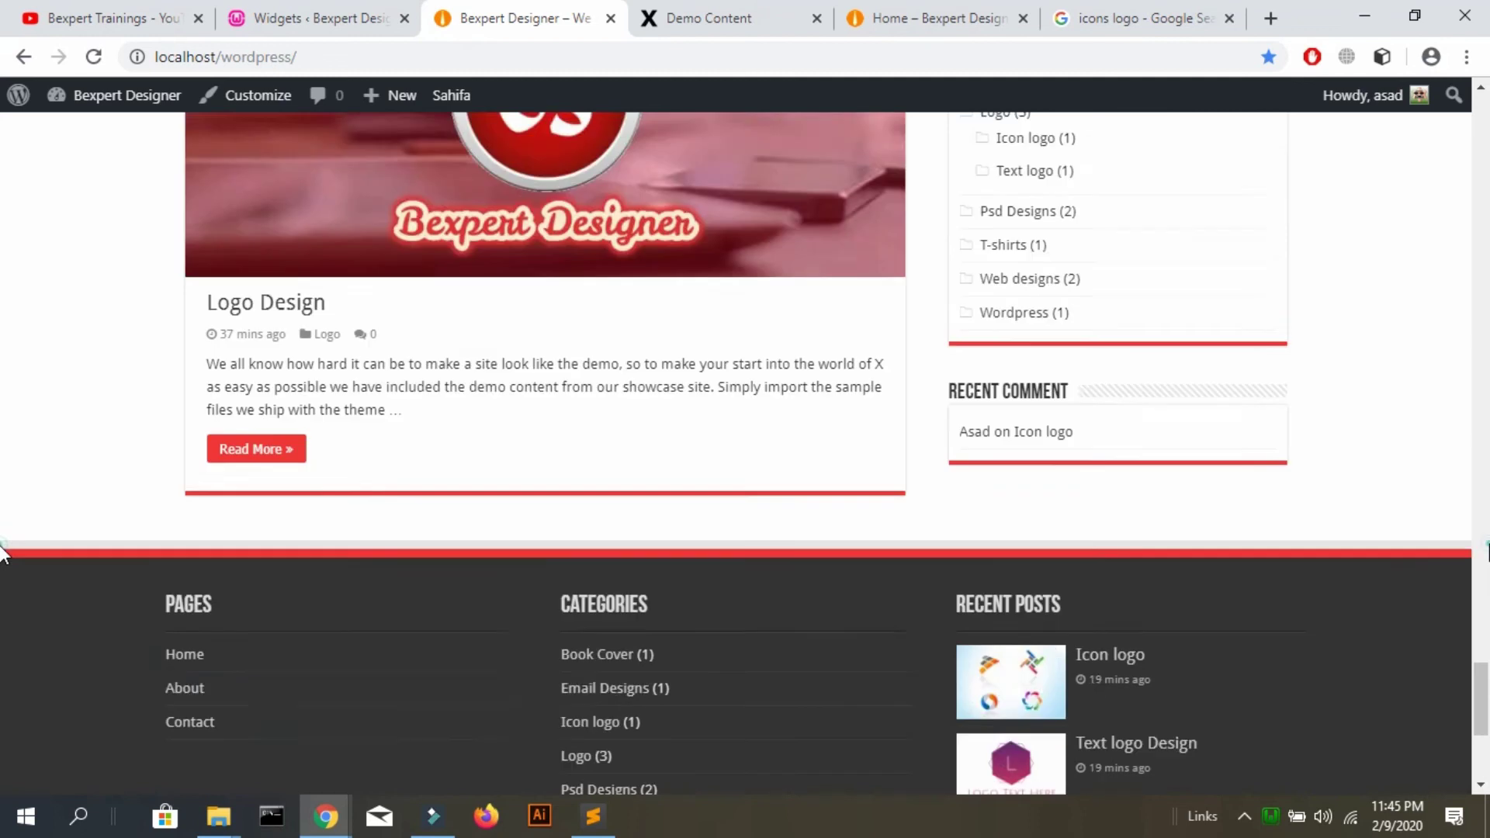
scroll(3, 656, "down", 10)
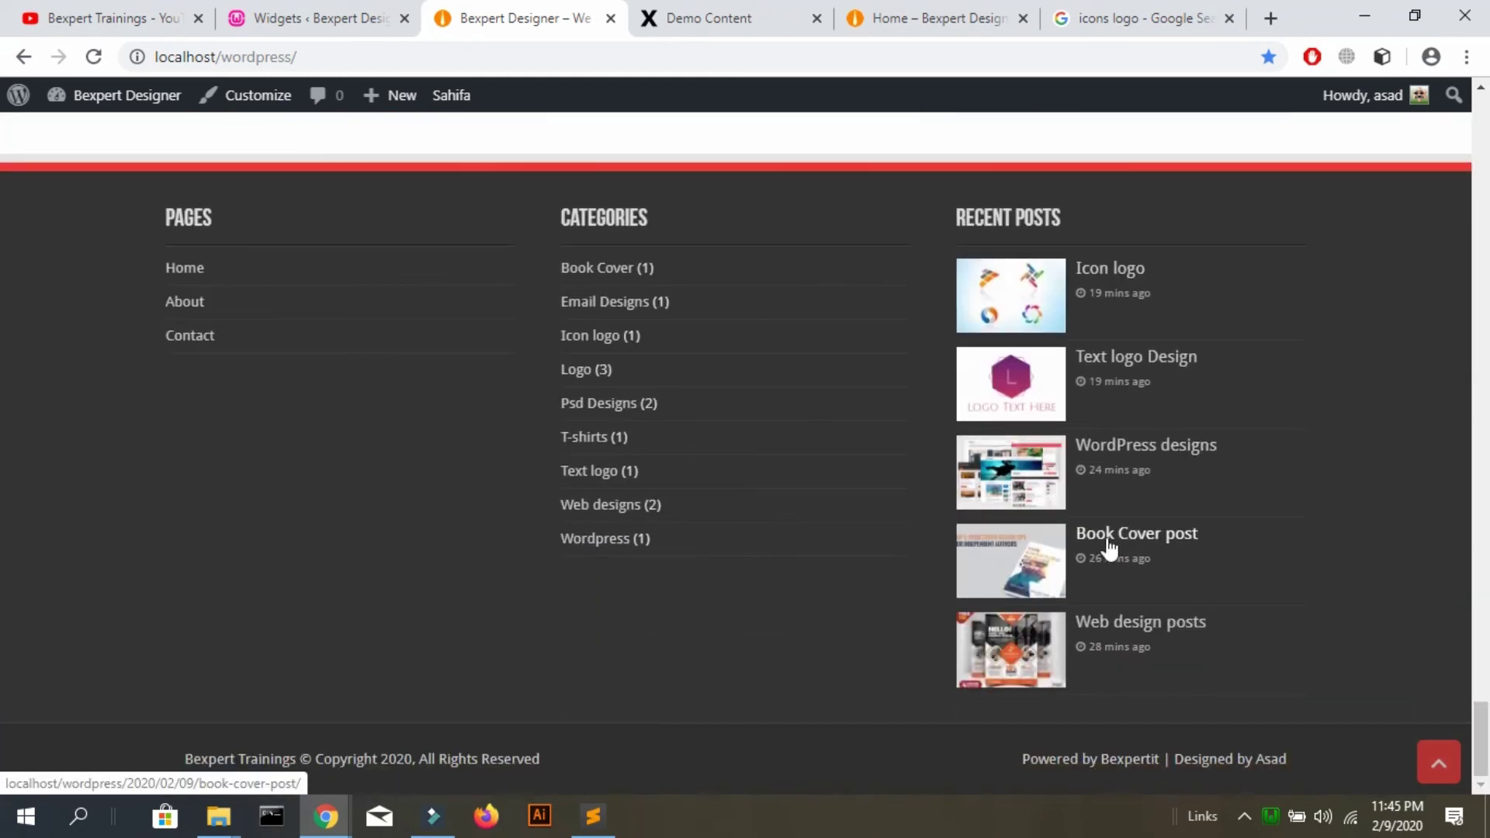
Set the third footer's Posts list widget to show 3 posts, save it and check the footer on the reloaded homepage
left_click(374, 16)
type("3")
left_click(1409, 632)
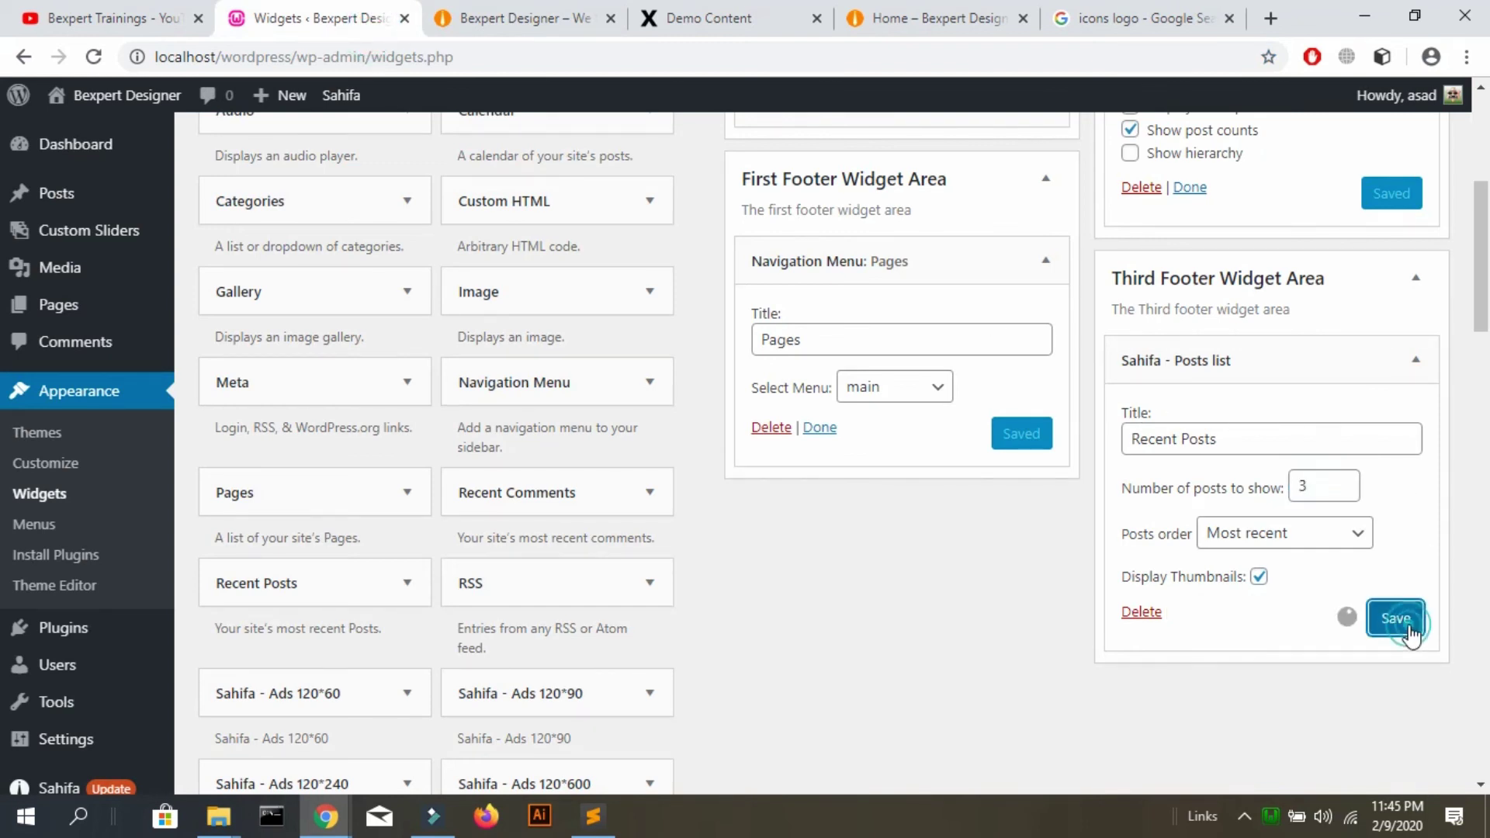
left_click(503, 26)
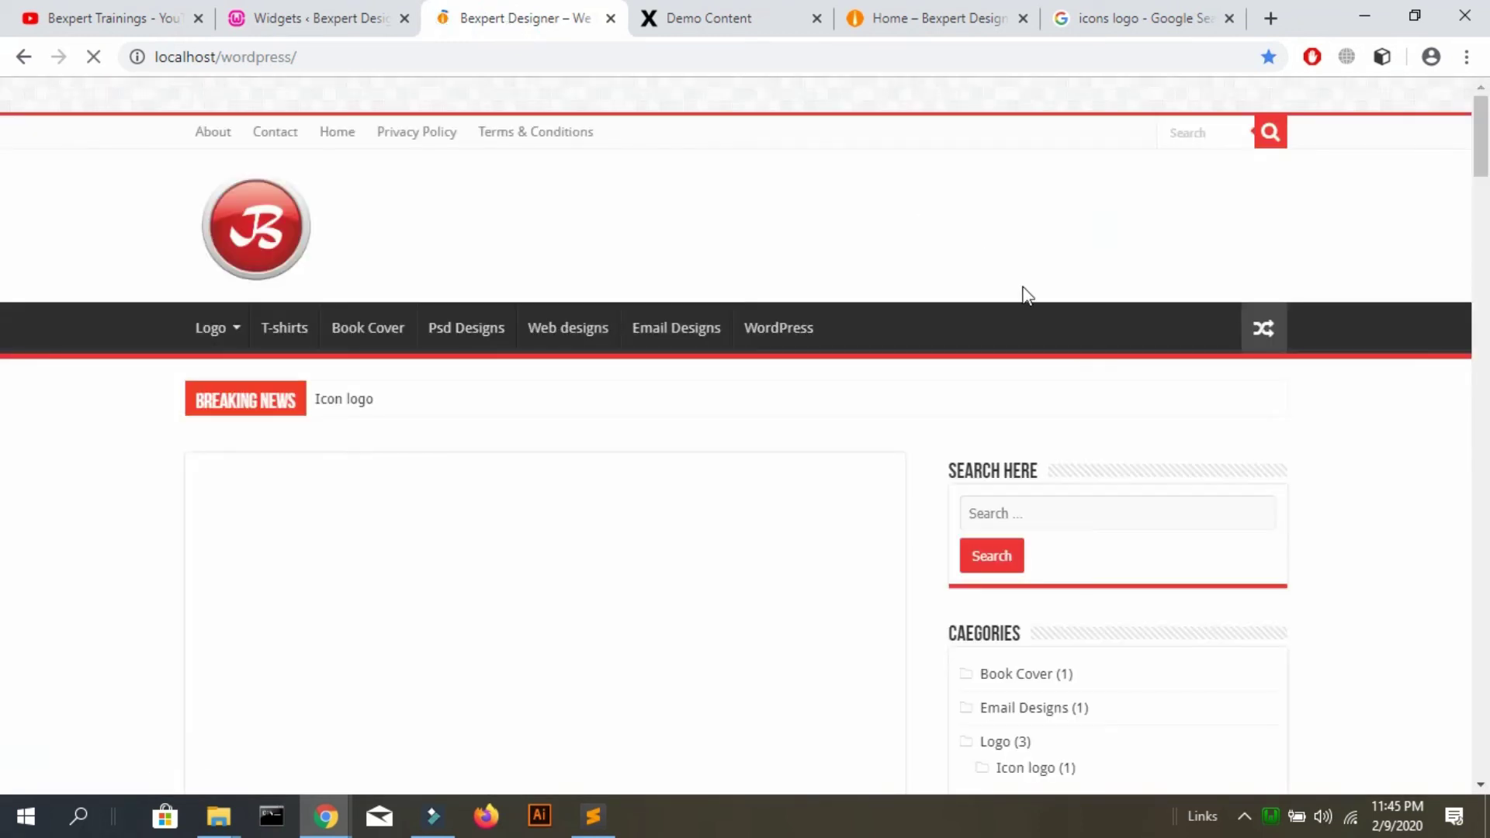
scroll(4, 516, "up", 12)
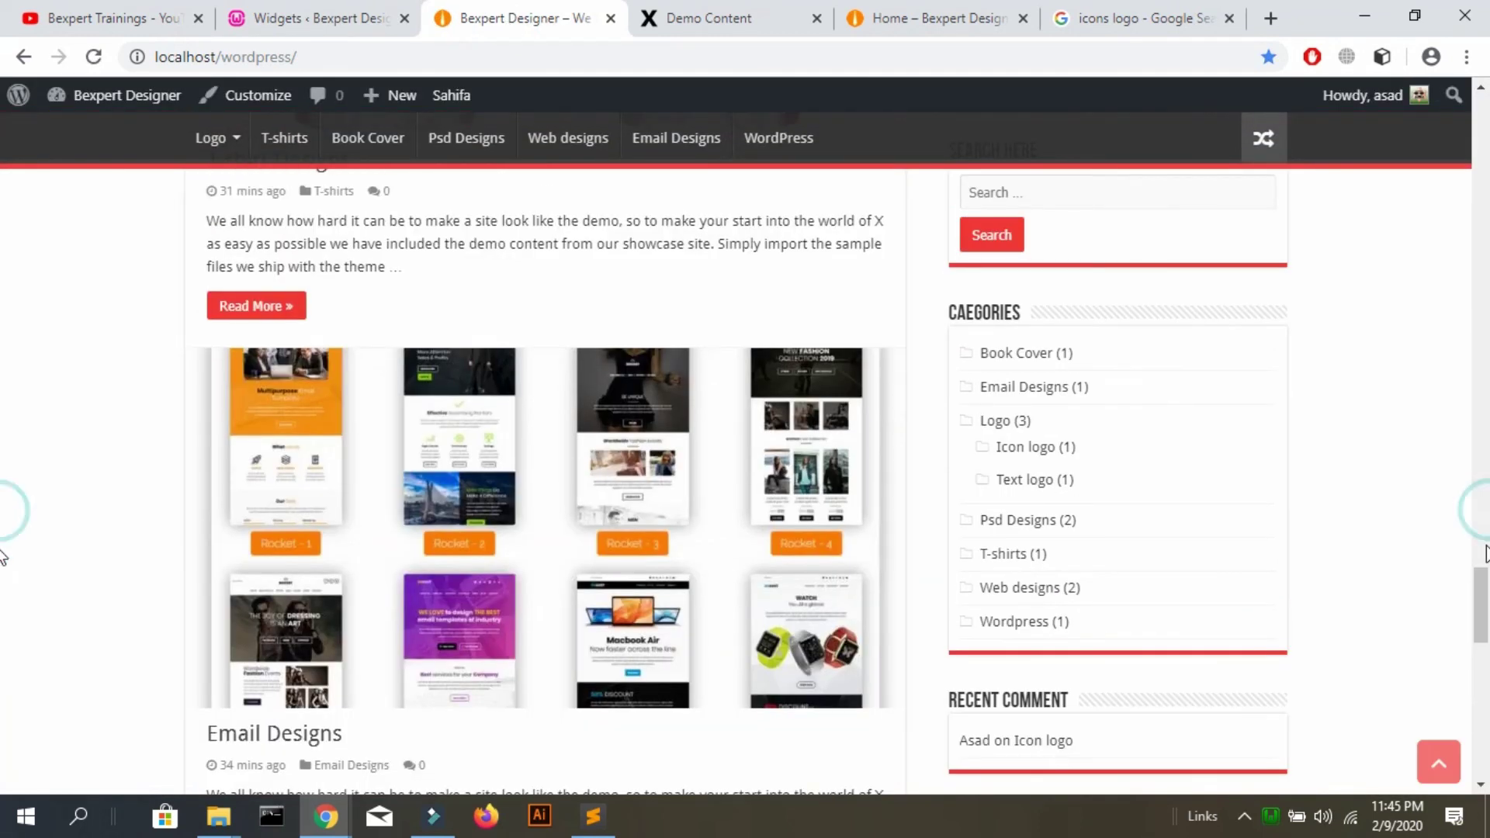
scroll(4, 708, "down", 12)
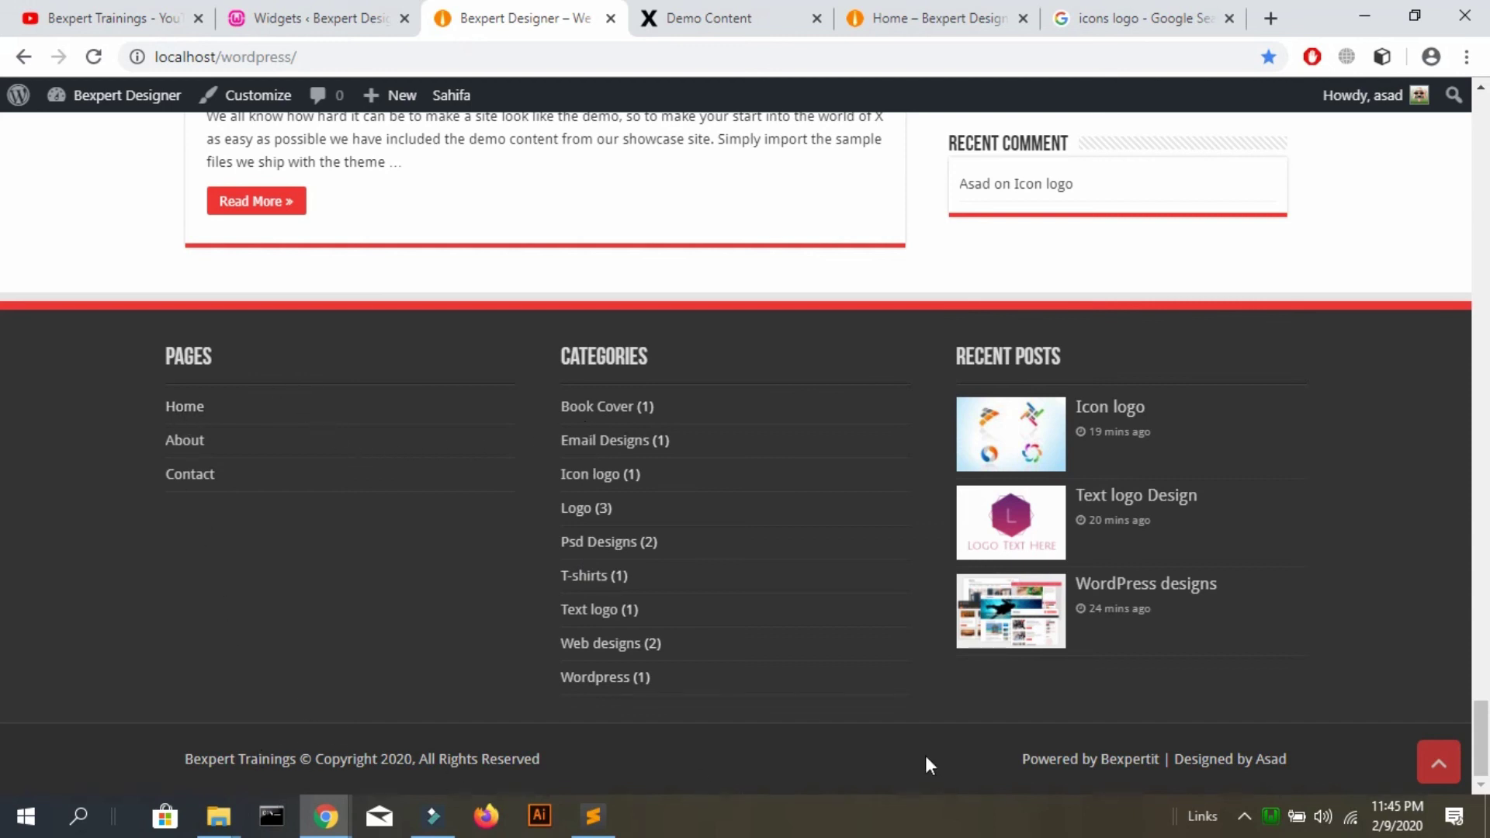
Open the site's WordPress category page, check its sidebar and footer widgets, and return to the homepage
scroll(4, 656, "up", 8)
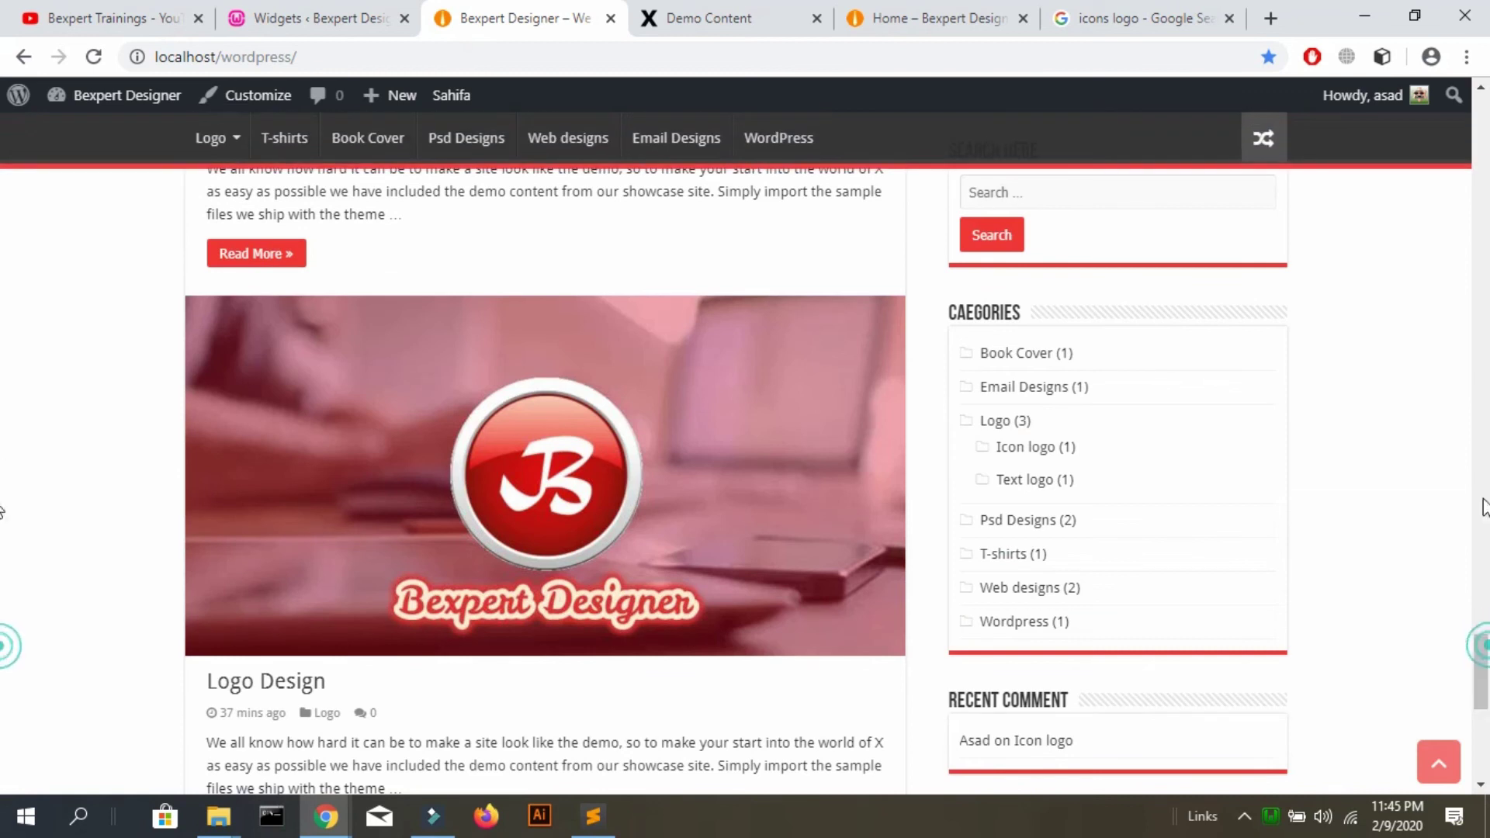
scroll(4, 221, "up", 8)
scroll(3, 221, "up", 10)
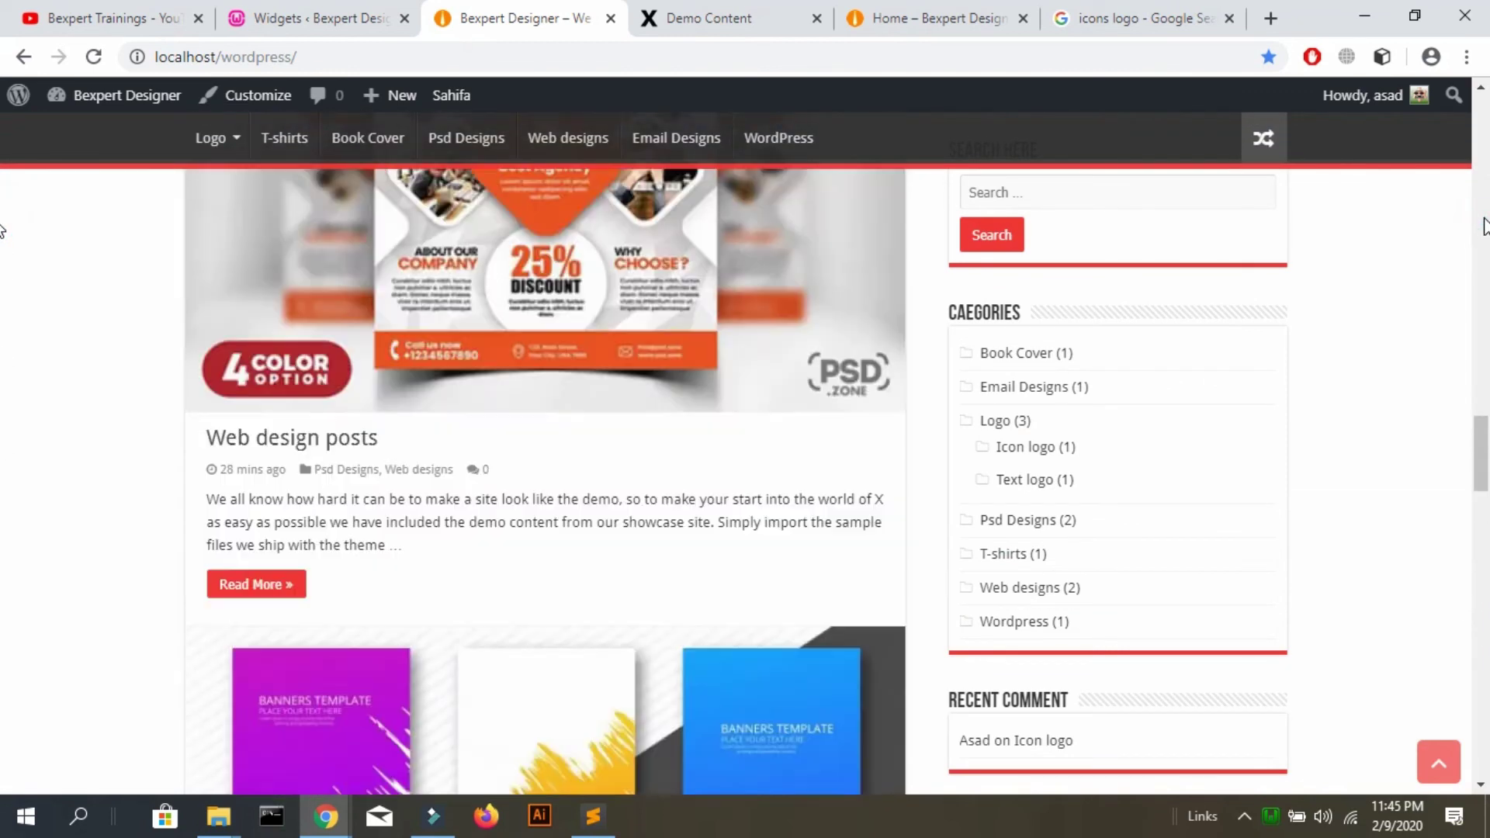
left_click(775, 139)
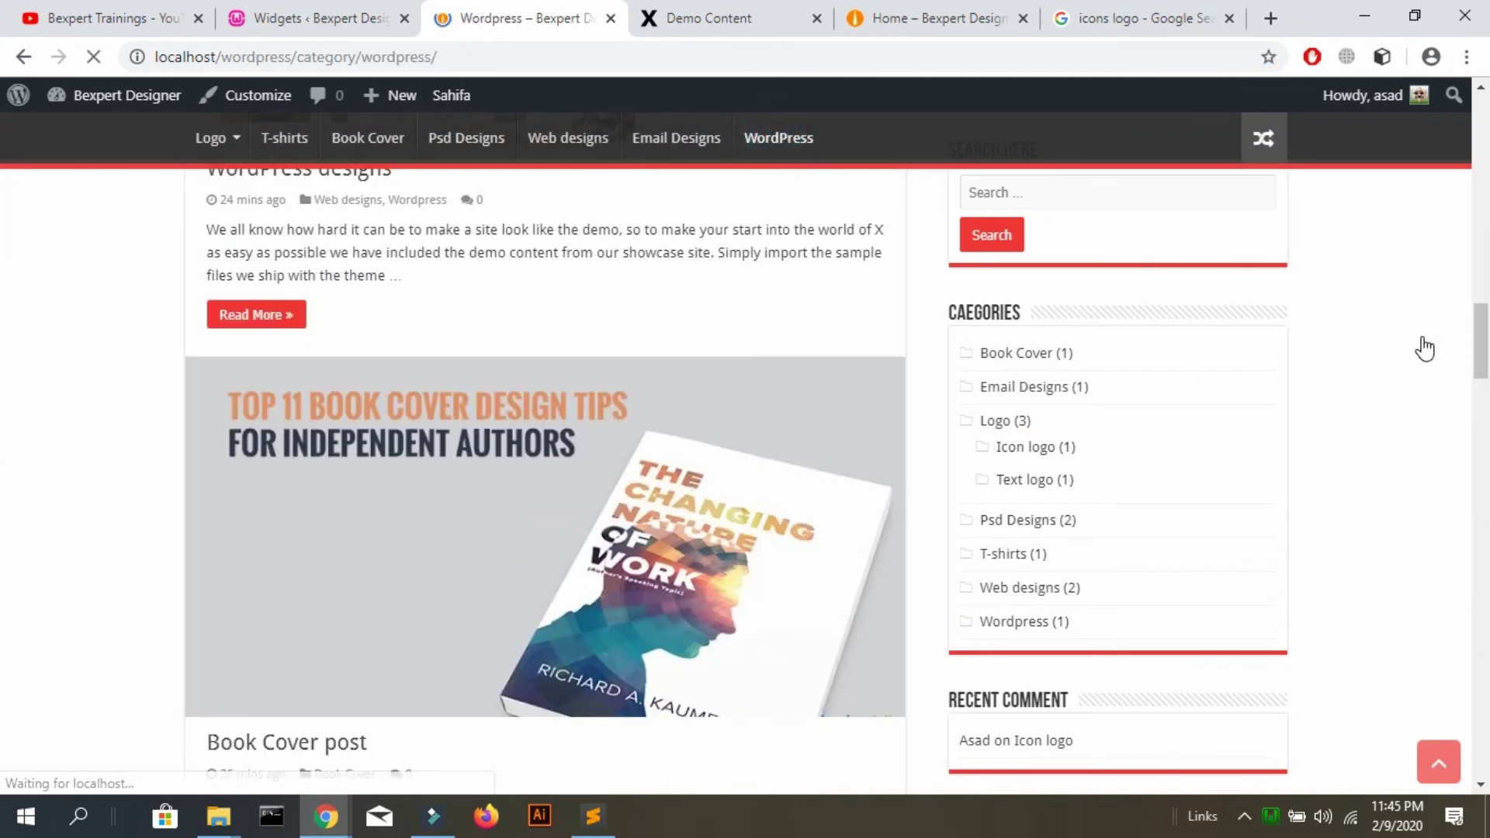
scroll(4, 543, "down", 15)
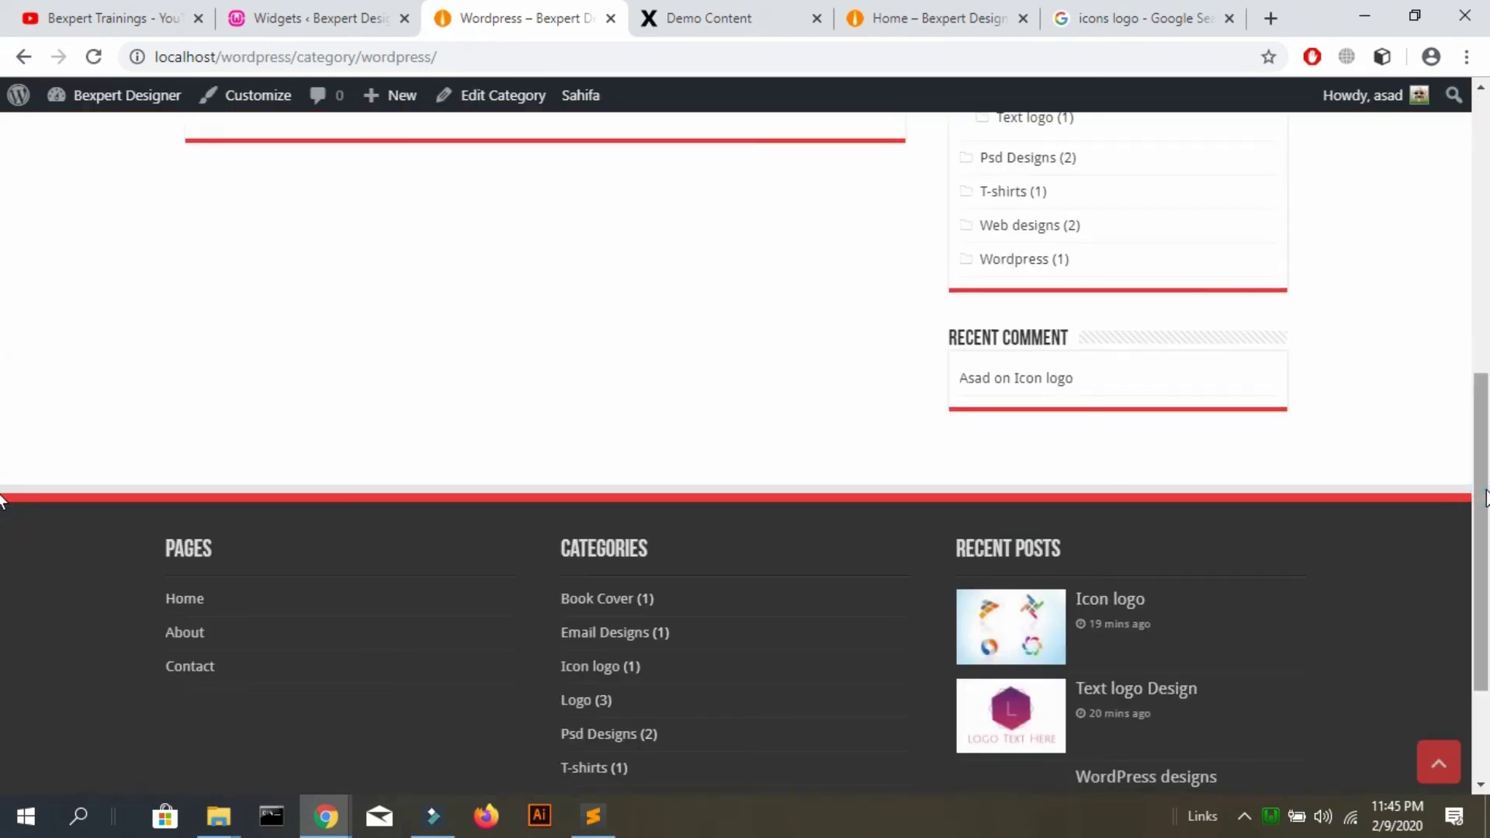
scroll(2, 555, "up", 15)
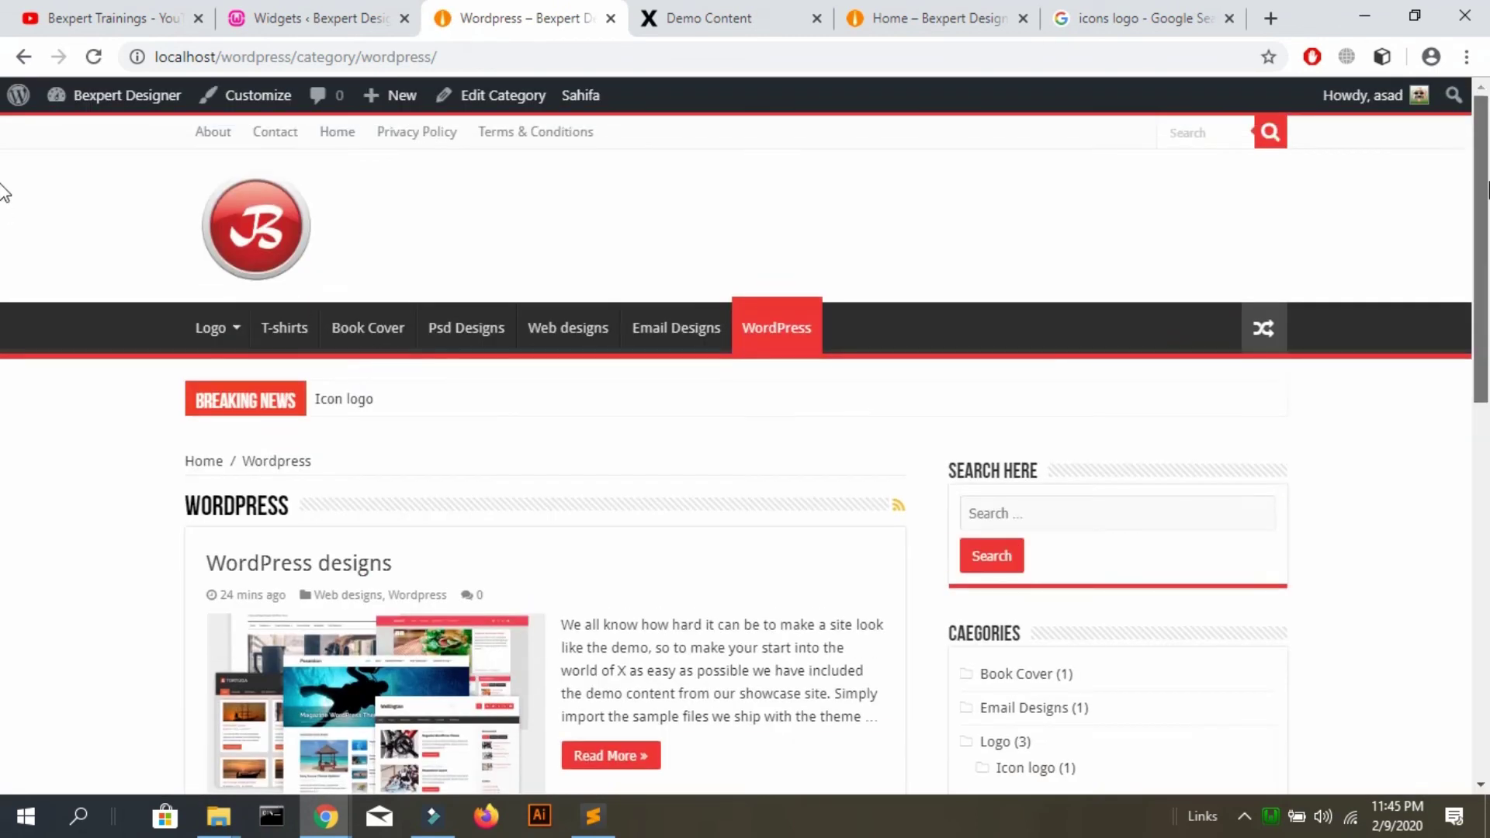
left_click(285, 277)
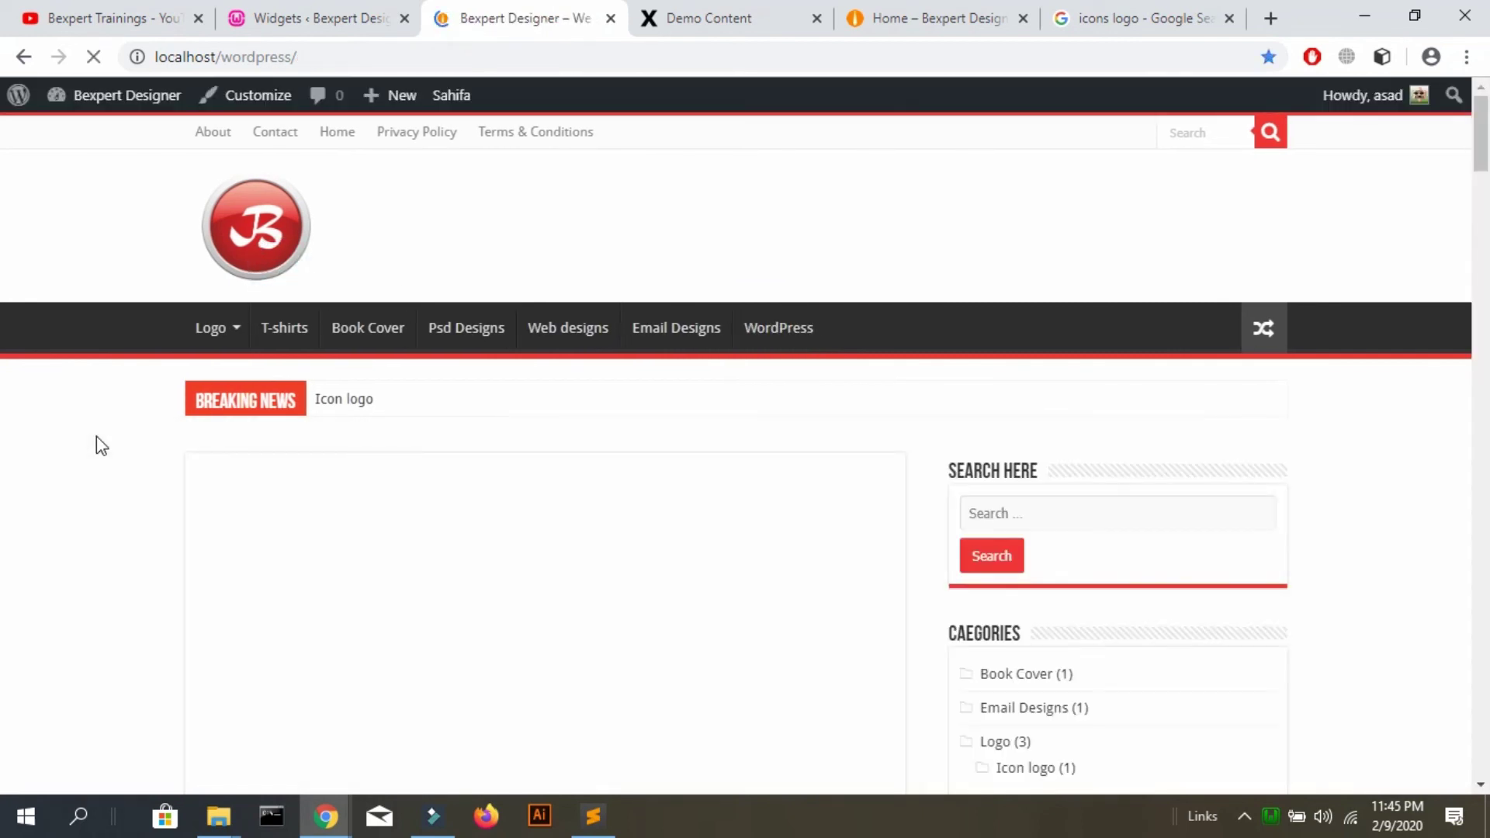
Look over the homepage posts, view the Book Cover and WordPress category pages, and go back to the homepage
scroll(97, 436, "down", 8)
scroll(96, 436, "down", 15)
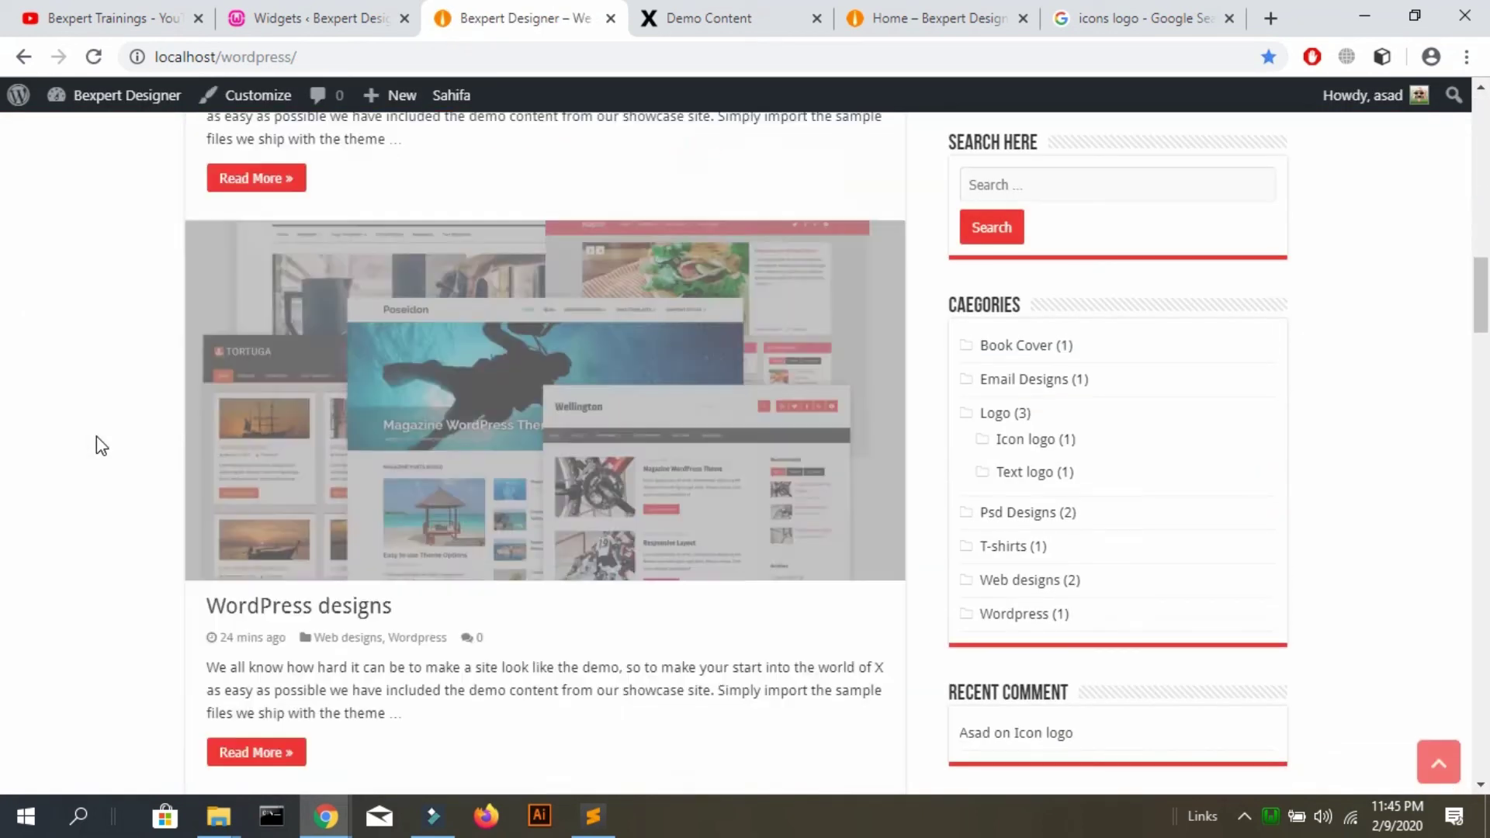
scroll(96, 437, "up", 20)
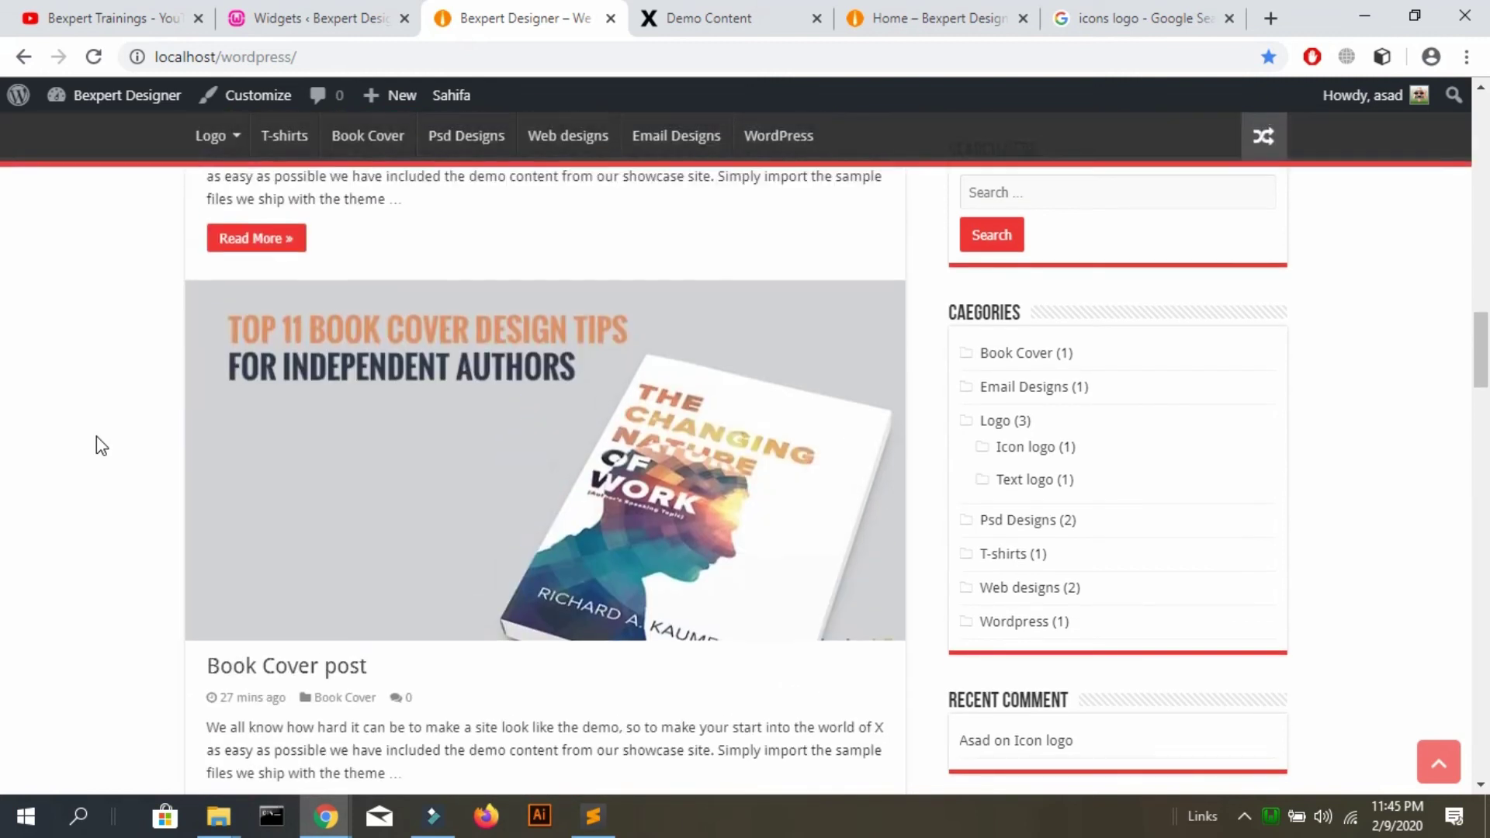
scroll(96, 437, "up", 1)
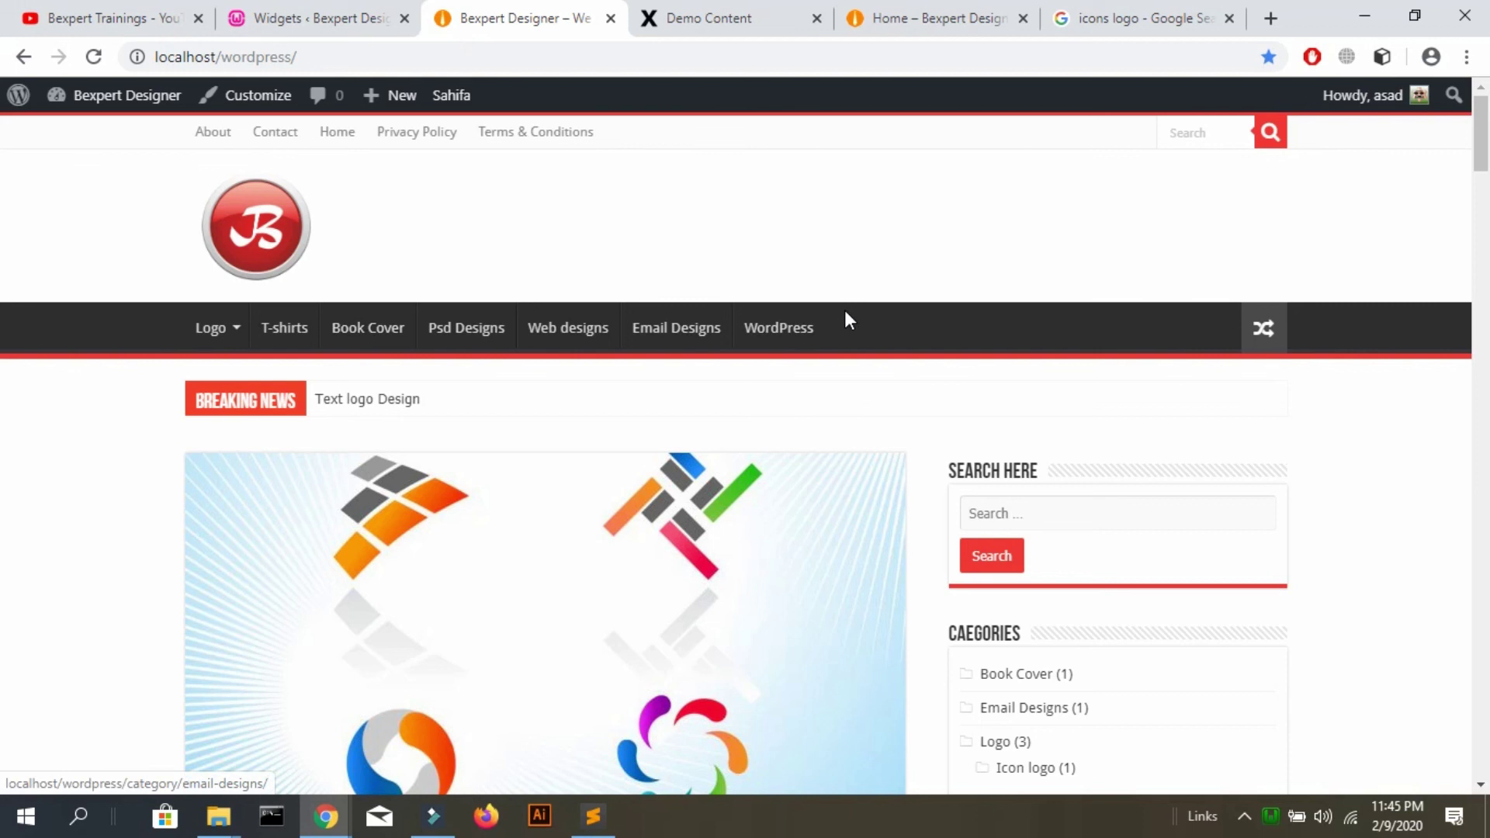
left_click(348, 342)
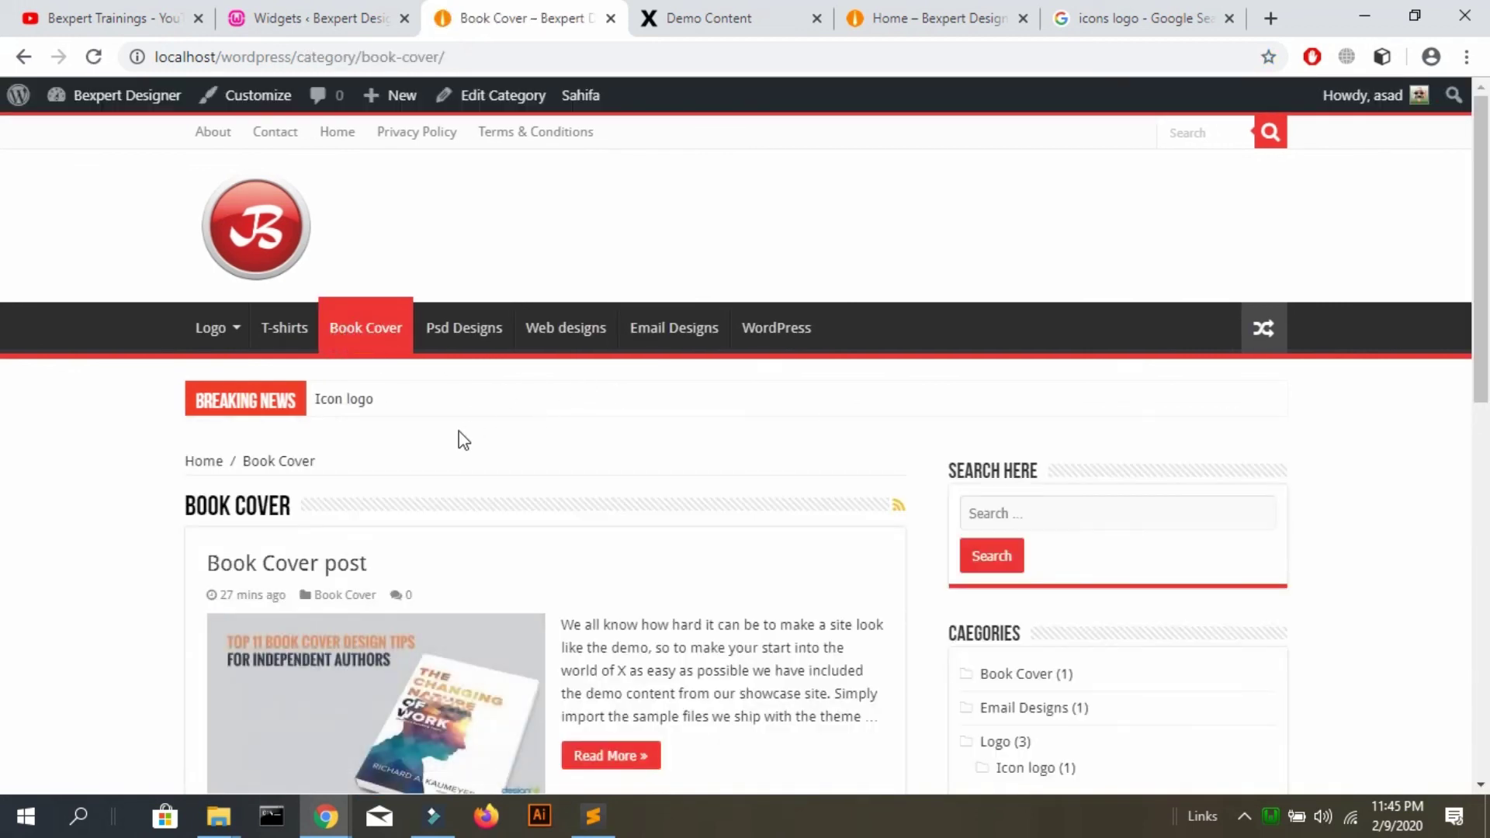
scroll(462, 438, "down", 1)
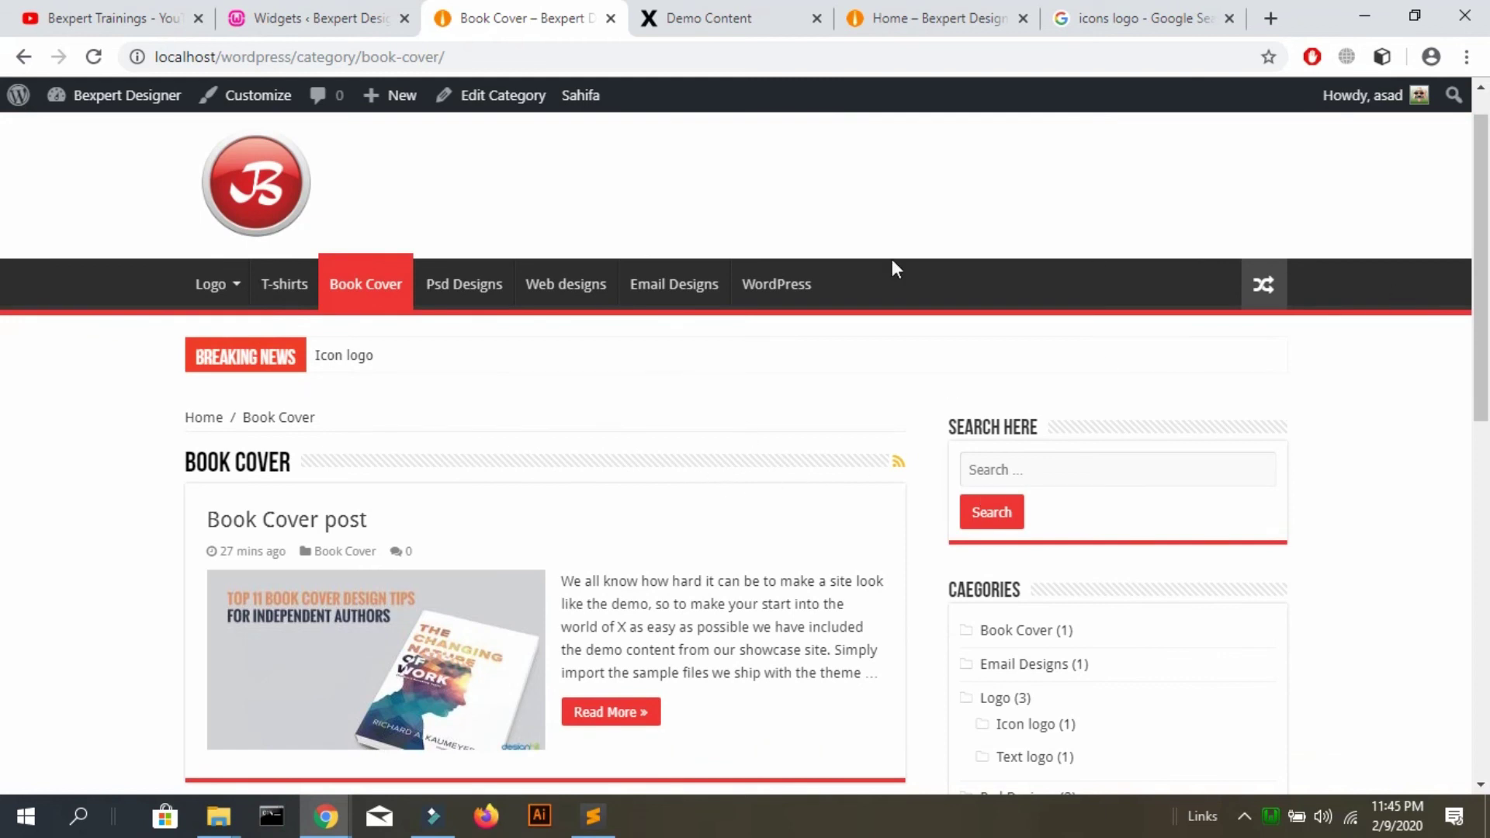
left_click(779, 295)
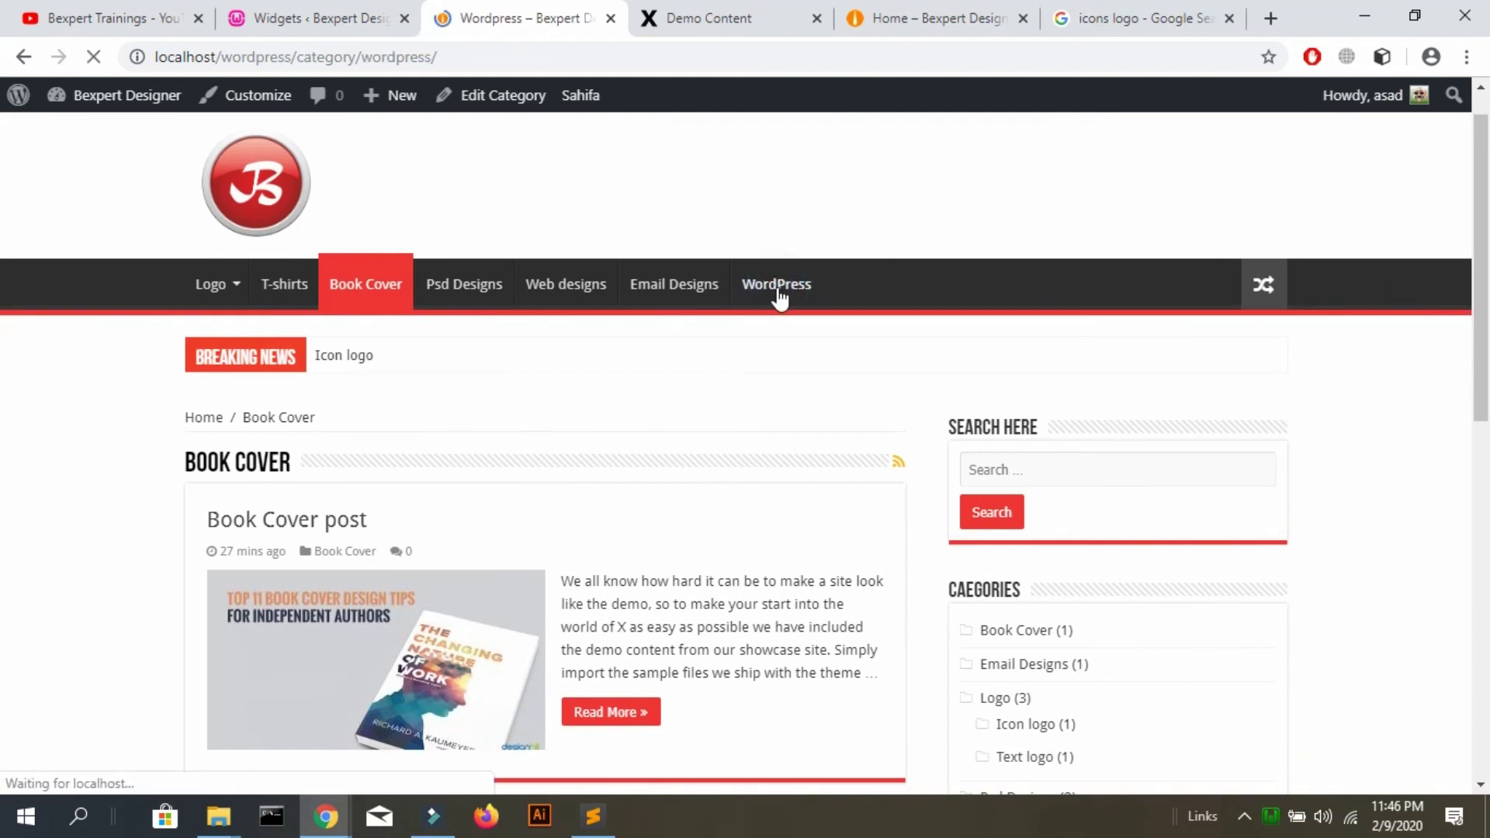
scroll(776, 295, "down", 5)
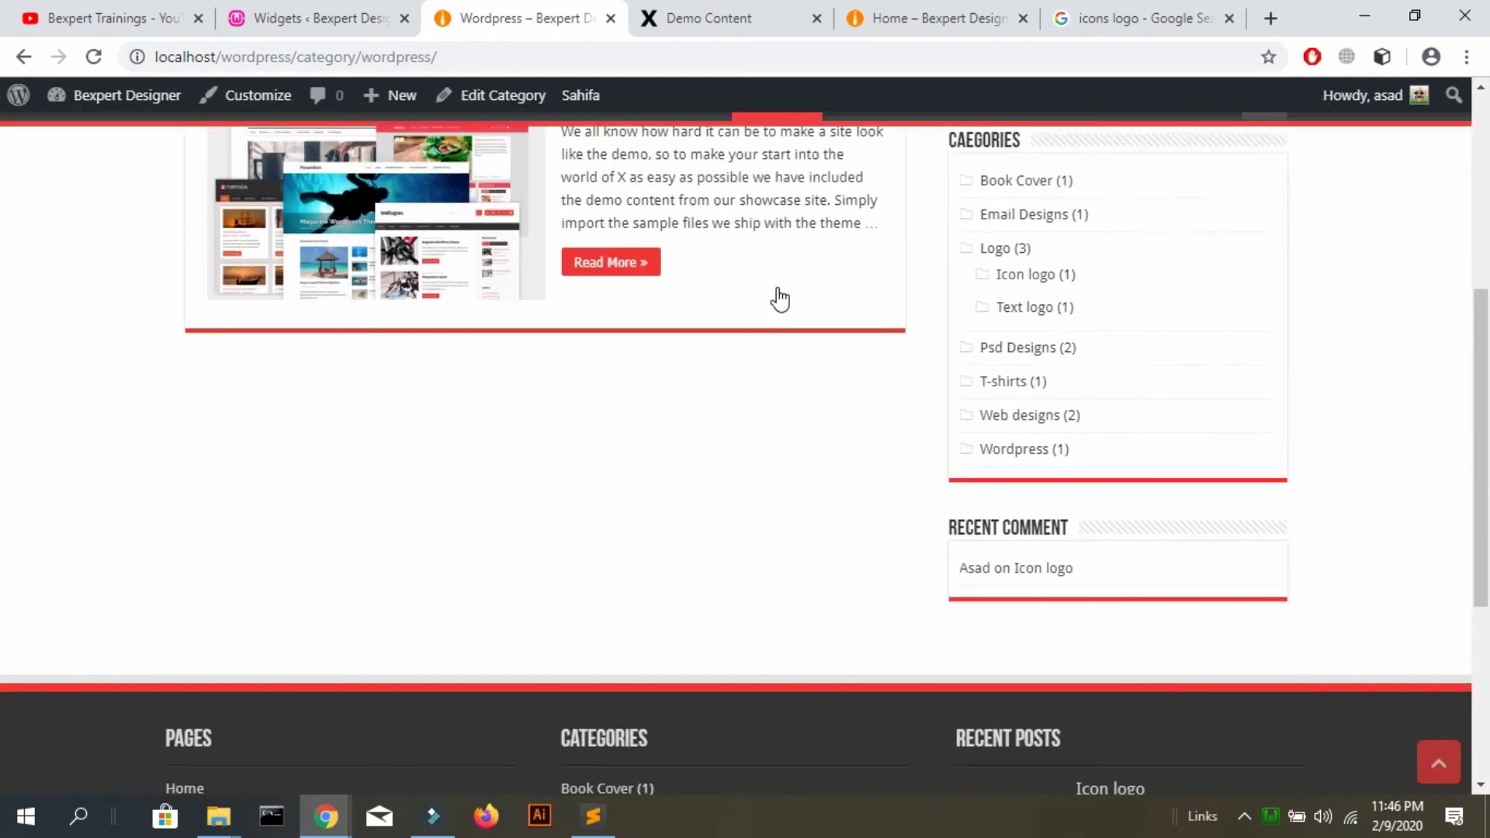
scroll(776, 296, "up", 6)
left_click(295, 235)
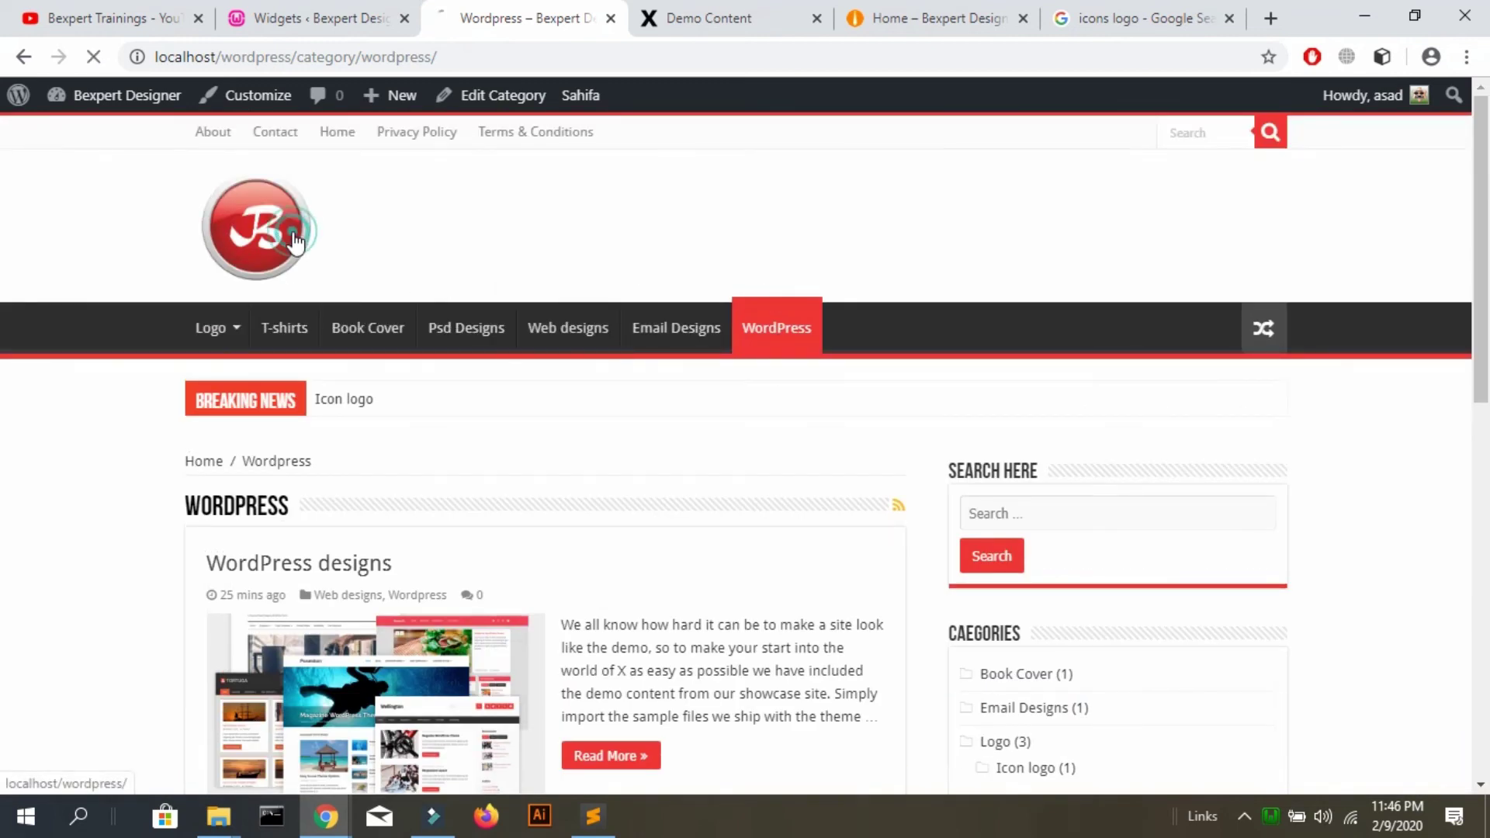